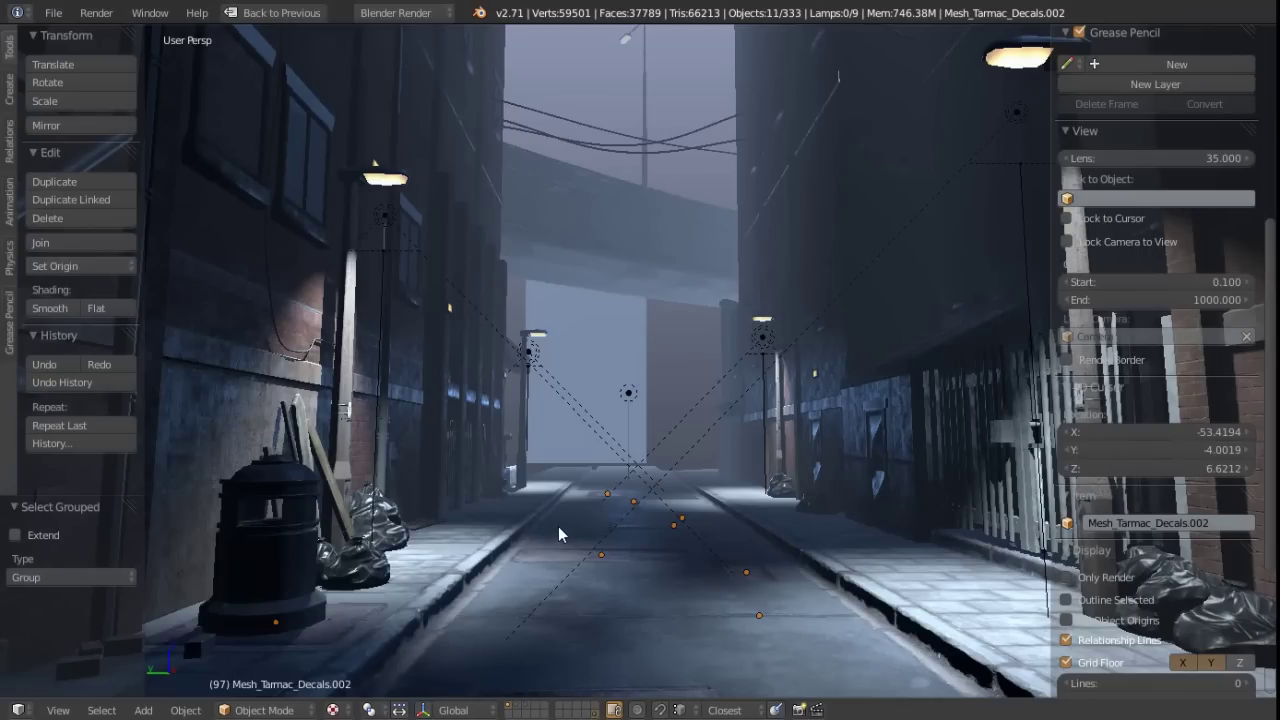
Examine the night street scene from street level, from beneath the bridge and from above the surrounding buildings
middle_drag(568, 532, 554, 556)
scroll(554, 556, down, 2)
scroll(510, 520, down, 6)
middle_drag(497, 508, 466, 499)
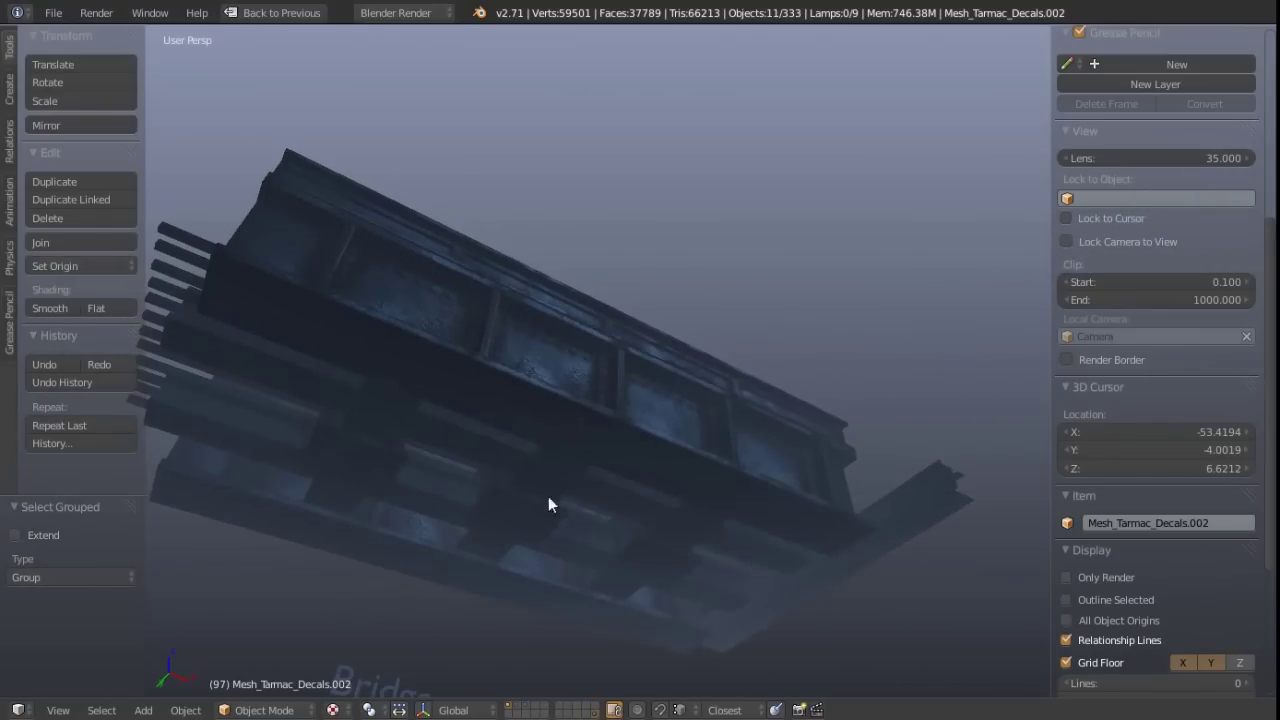
middle_drag(668, 462, 469, 457)
middle_drag(852, 392, 659, 500)
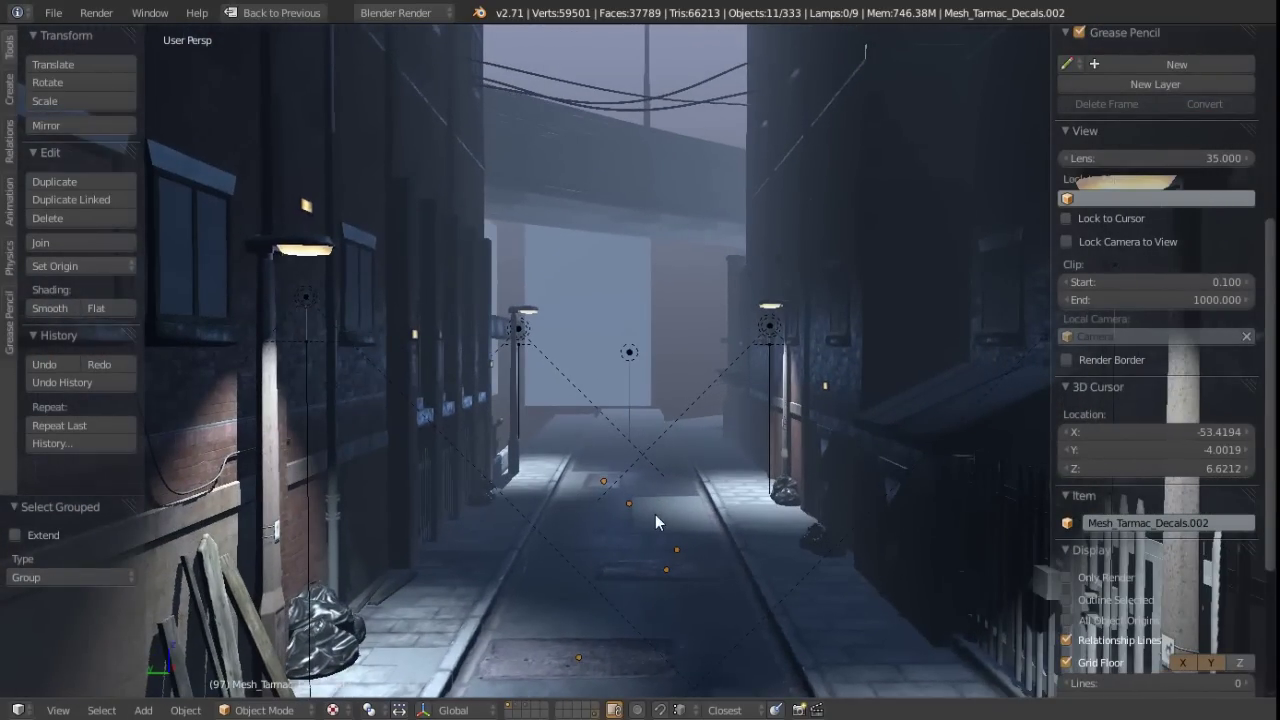
middle_drag(631, 529, 635, 466)
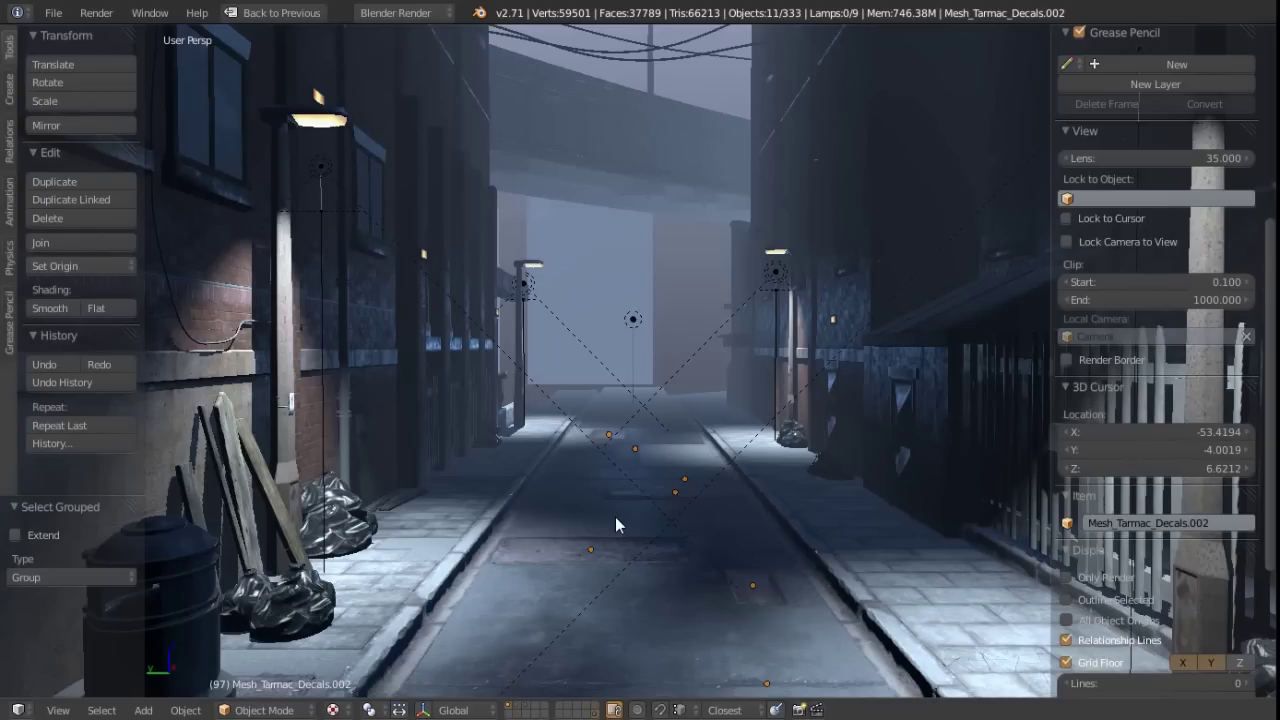
mouse_move(615, 517)
middle_down()
mouse_move(600, 591)
mouse_move(599, 527)
middle_up()
scroll(594, 521, down, 6)
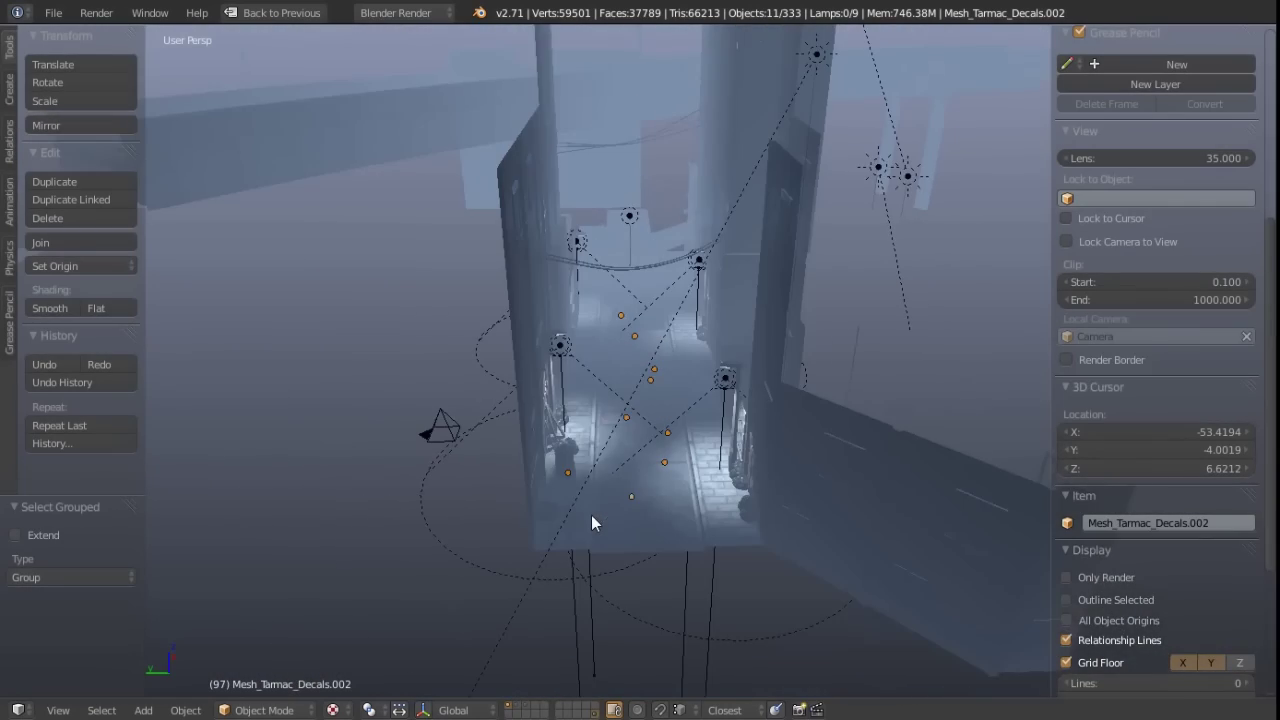
middle_drag(491, 500, 824, 535)
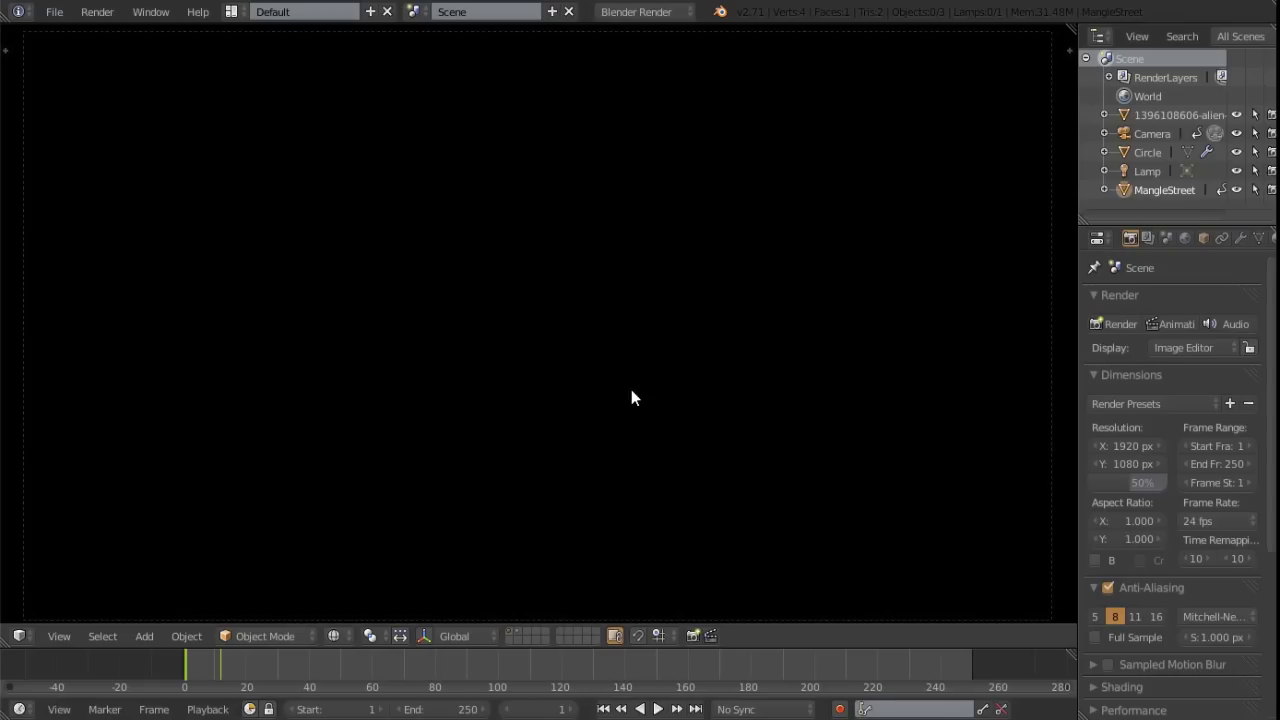
Show the camera view with textures and play the Pac-Man and street photo animation from the first frame
key(shift+z)
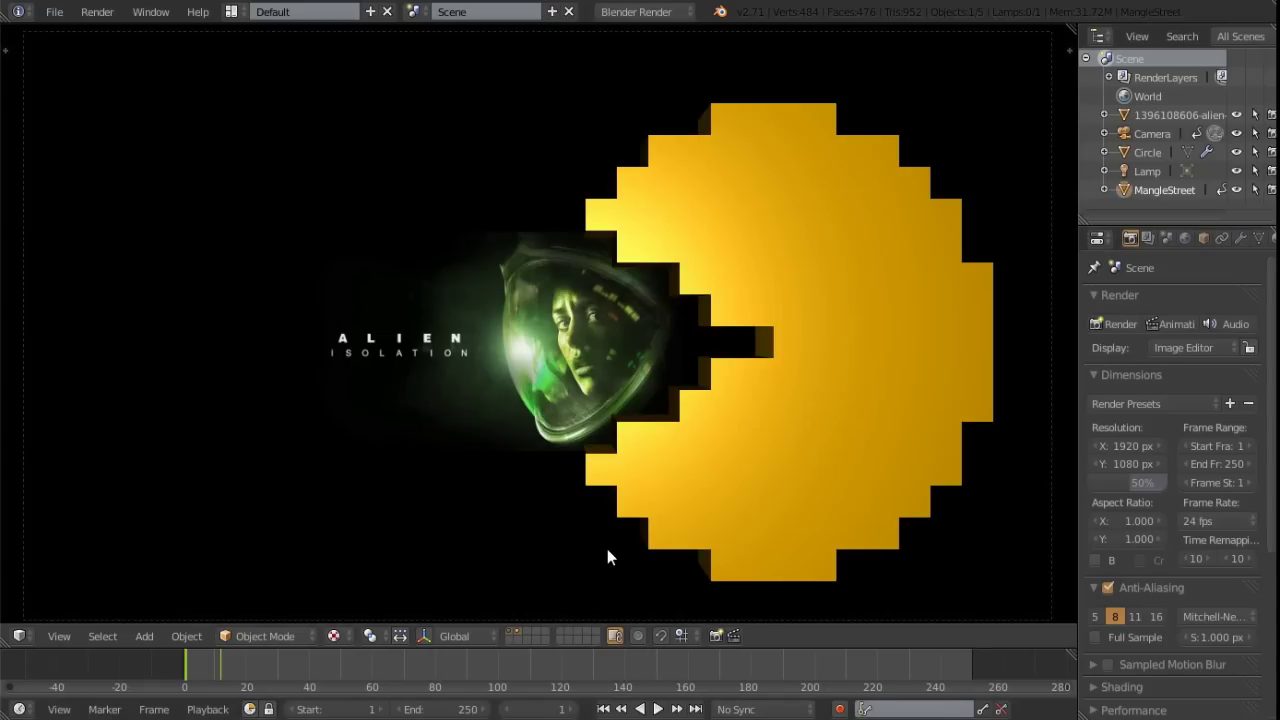
key(alt+a)
key(alt+a)
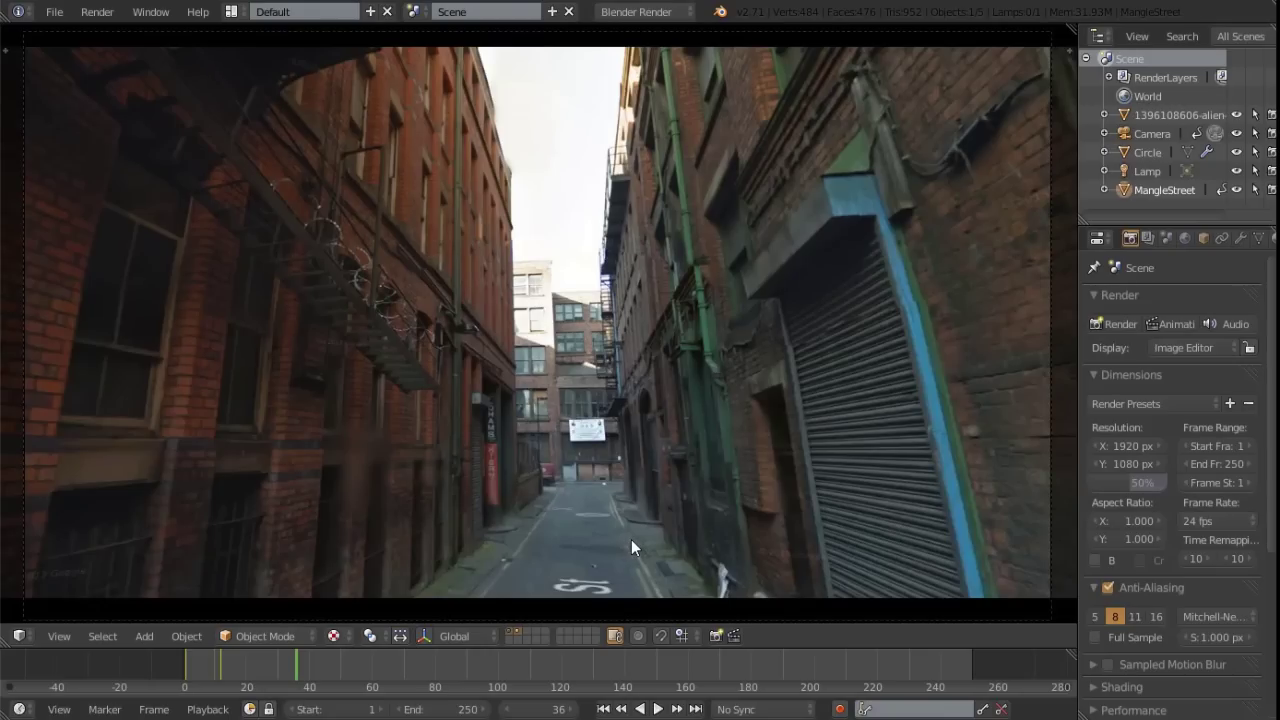
key(shift+Left)
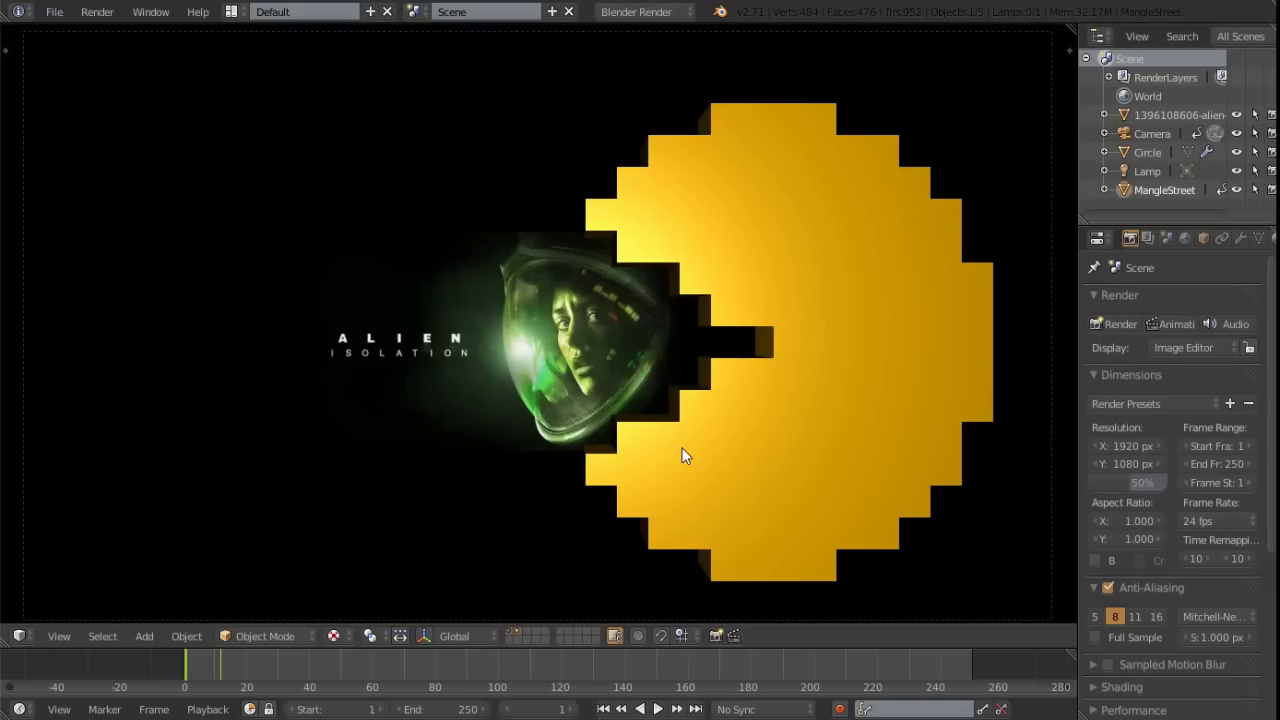
key(alt+a)
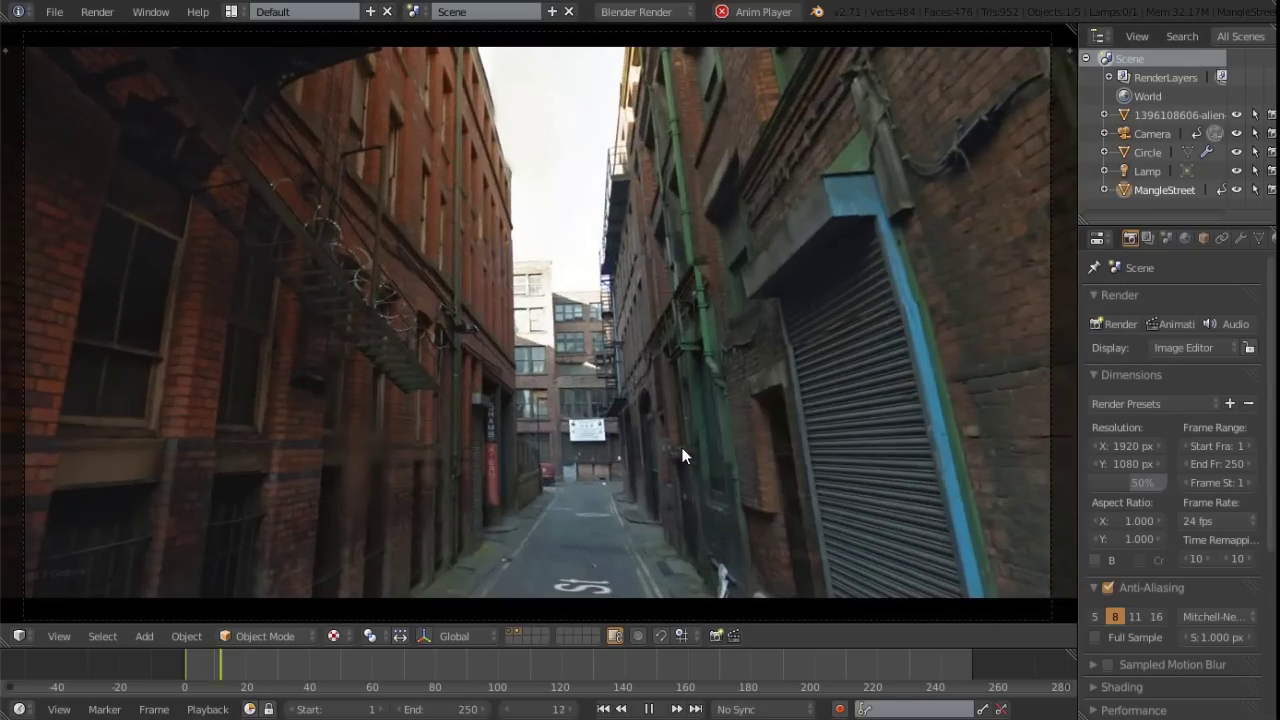
key(alt+a)
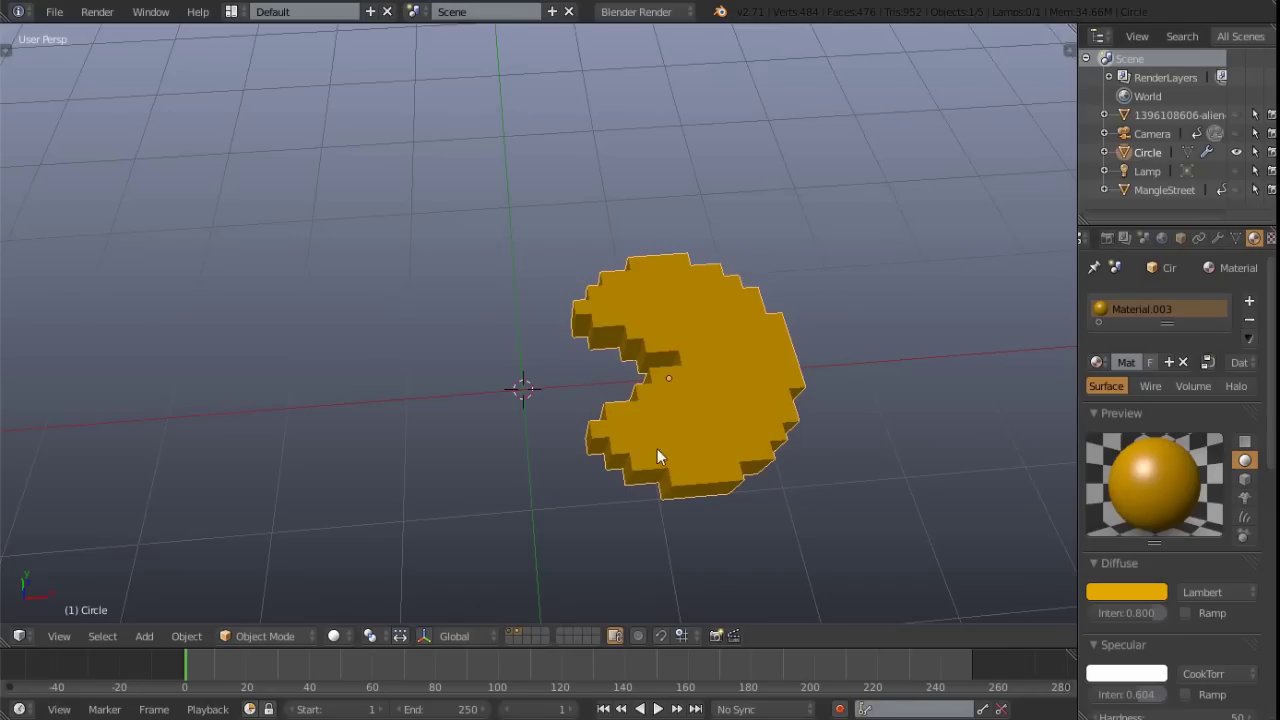
Move the pixelated Pac-Man object along the X axis, well away from the scene origin
key(g)
key(x)
click(880, 457)
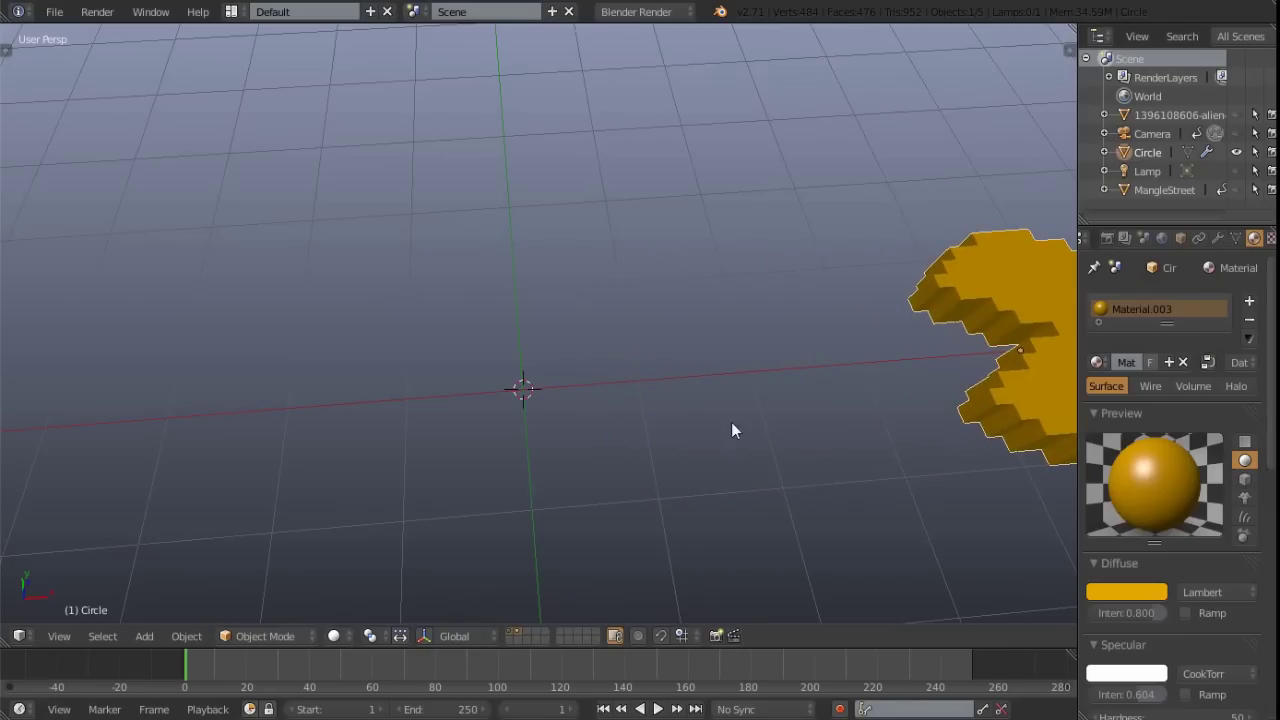
Add a circle mesh at the origin and fill its outline with a single face
shift+middle_drag(636, 420, 664, 416)
key(shift+a)
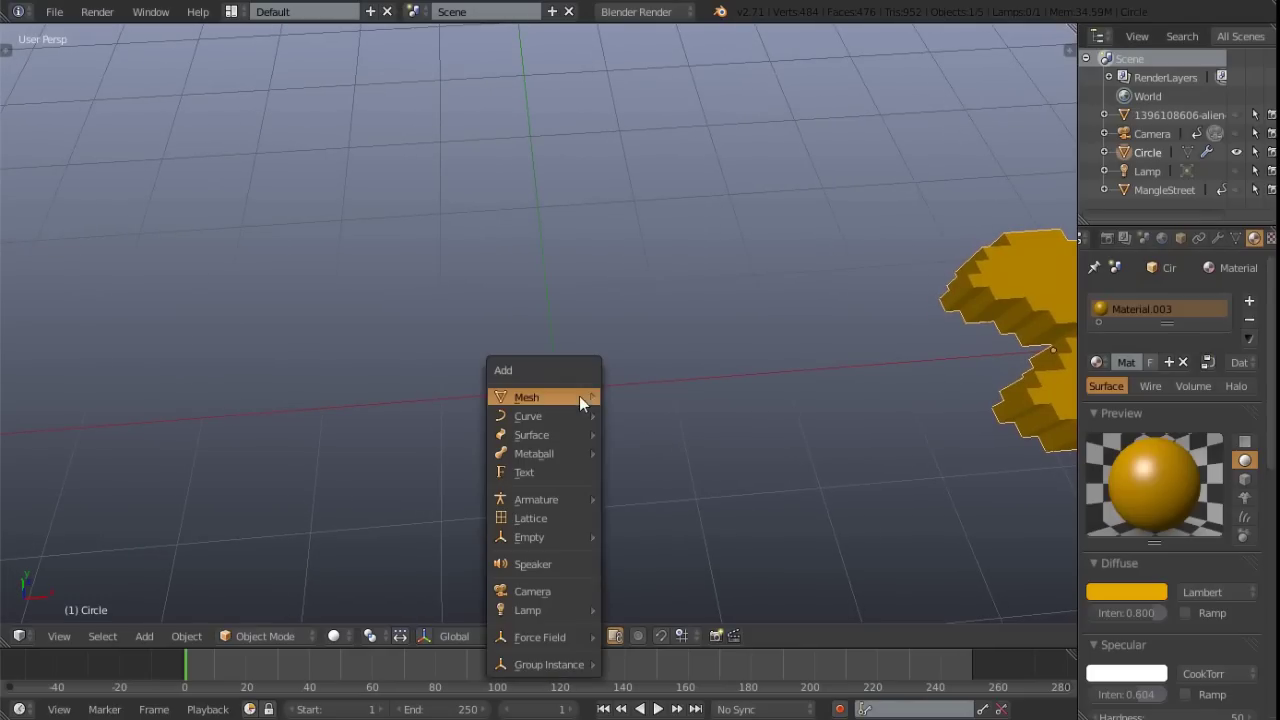
mouse_move(529, 400)
click(676, 436)
middle_drag(577, 435, 574, 335)
key(Tab)
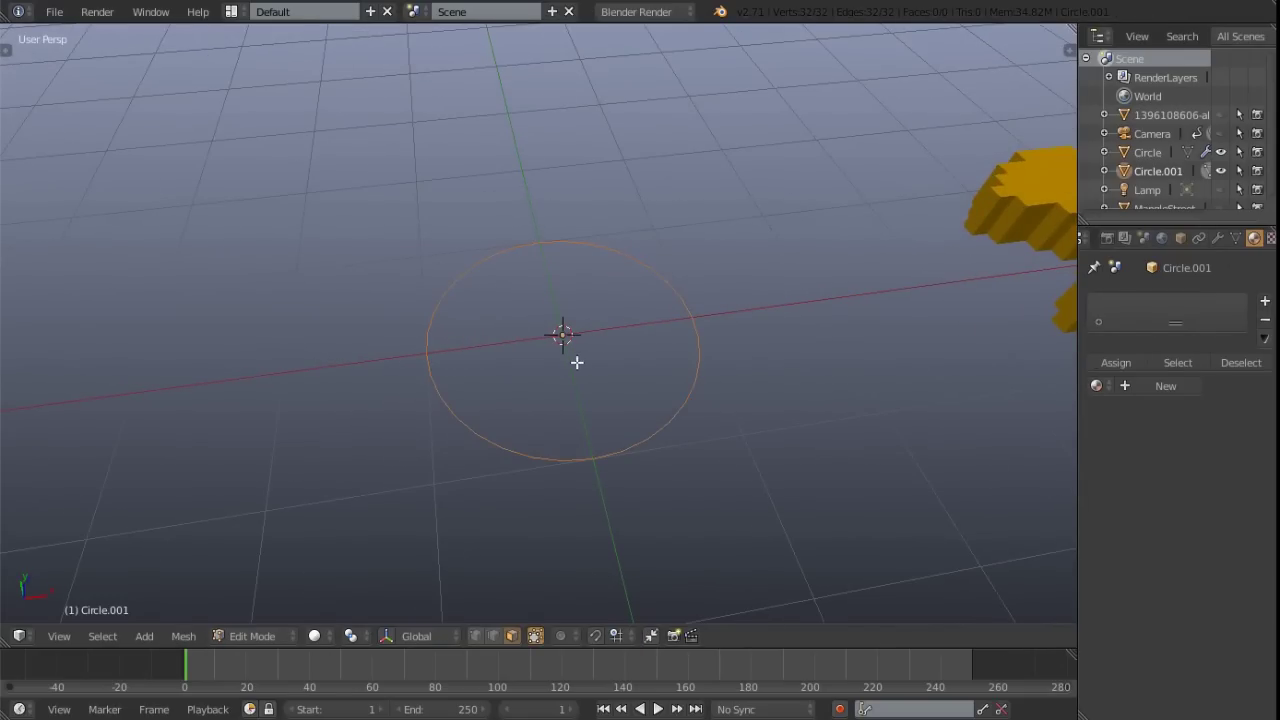
key(f)
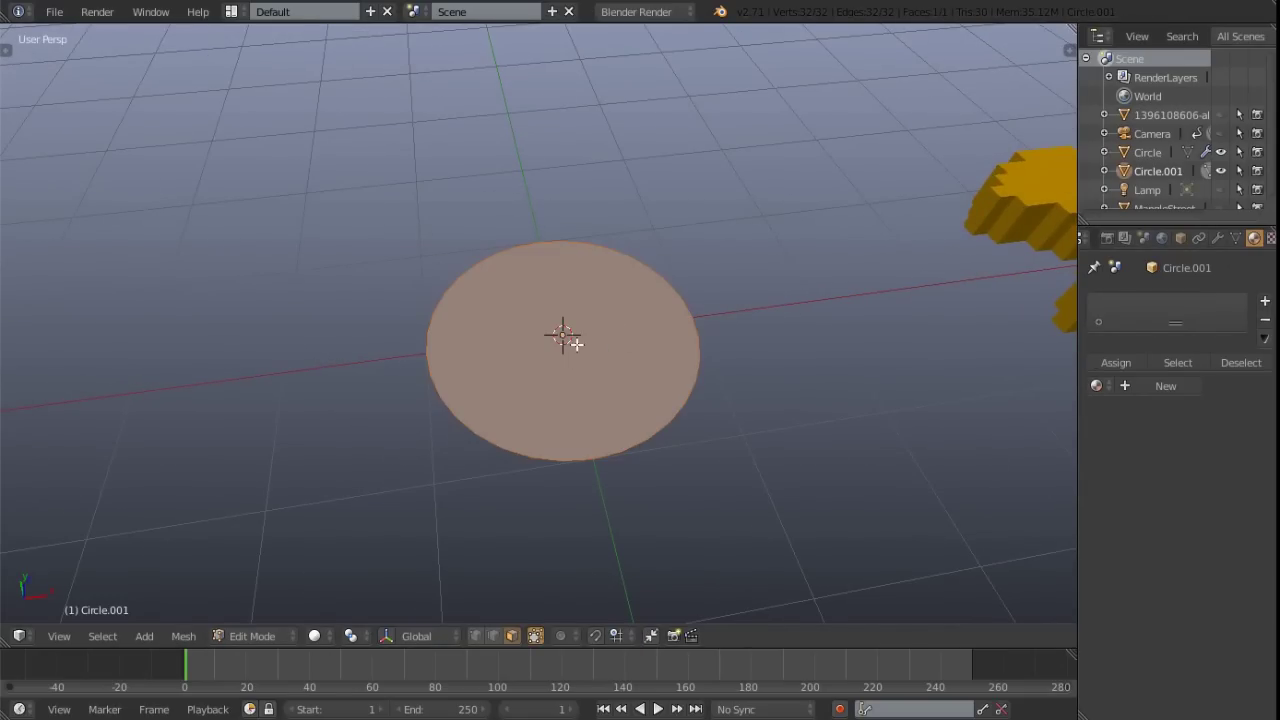
Poke the circle's face to divide it into triangular wedges around a centre vertex
middle_drag(571, 340, 571, 382)
scroll(571, 382, up, 2)
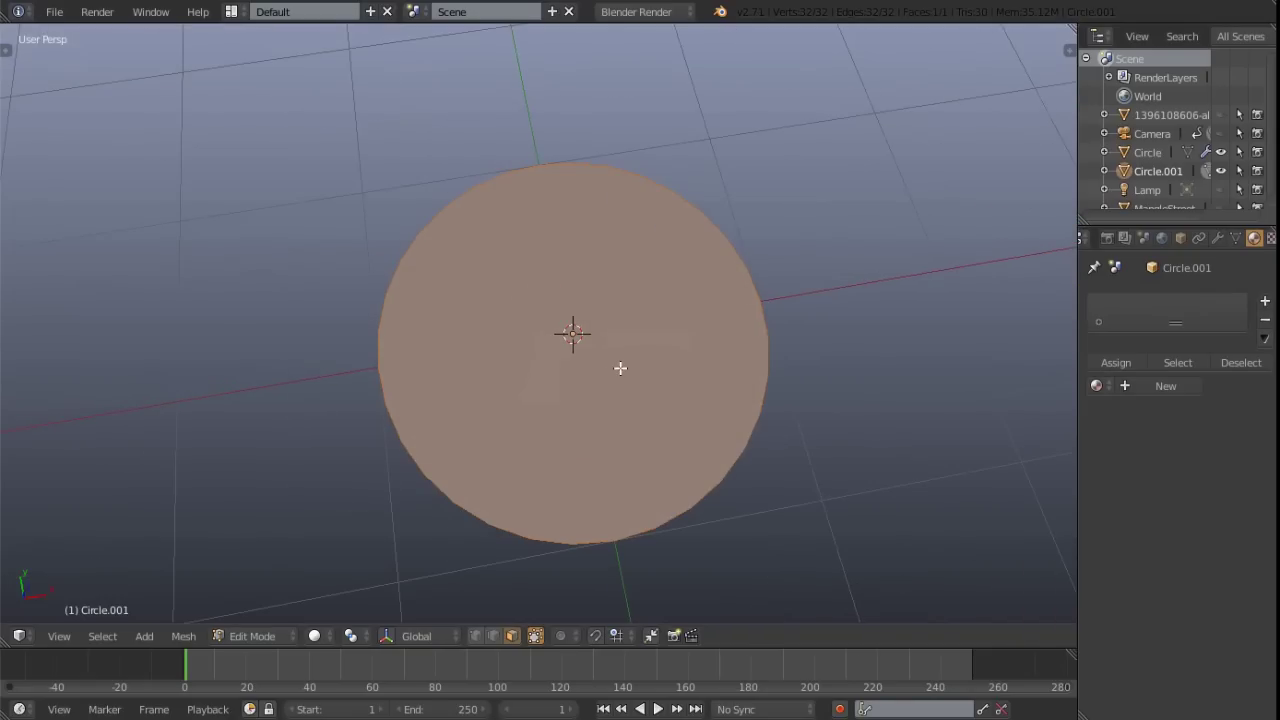
key(alt+p)
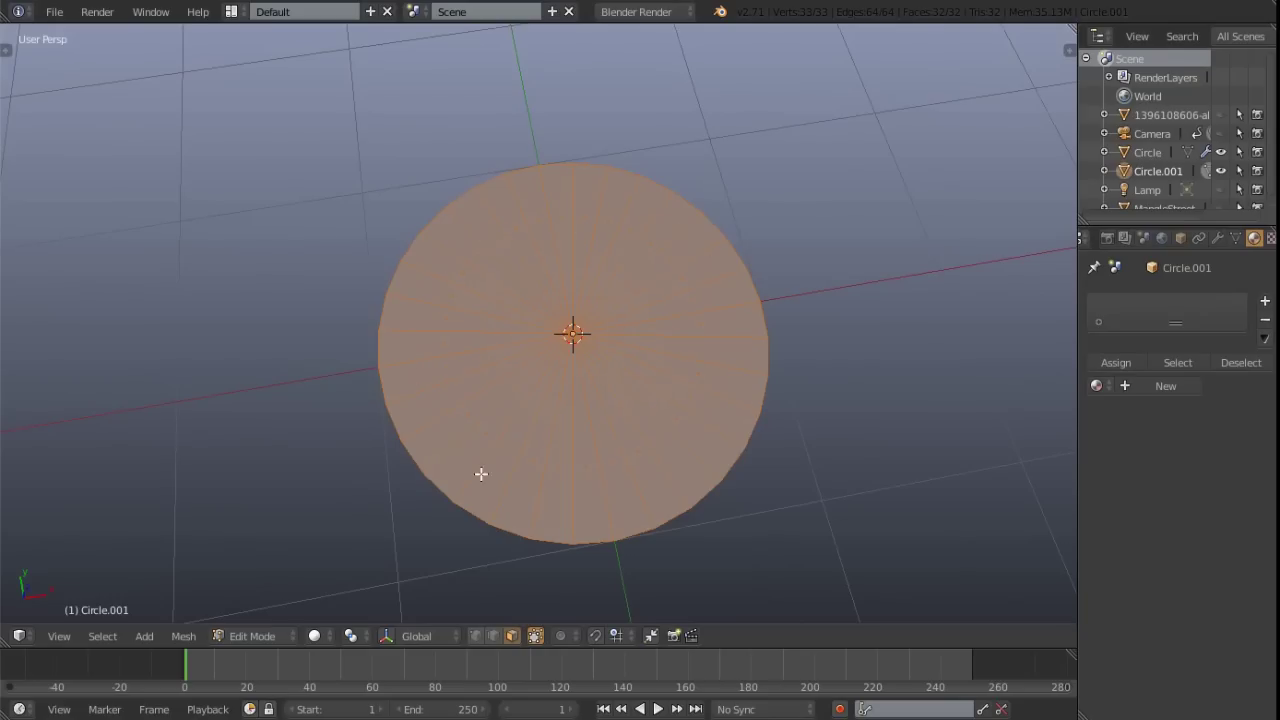
In face selection mode, delete five adjacent wedges on the circle's positive X side to open a Pac-Man mouth
scroll(660, 355, up, 3)
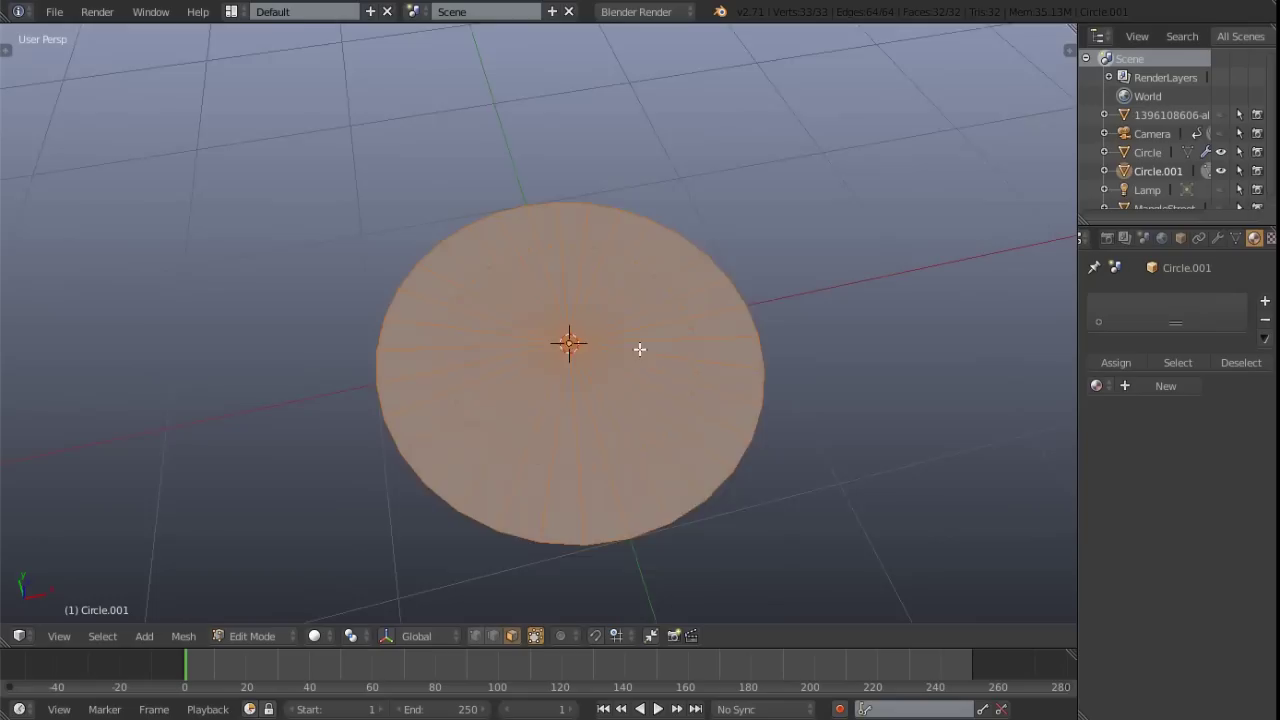
middle_drag(630, 384, 657, 349)
key(ctrl+Tab)
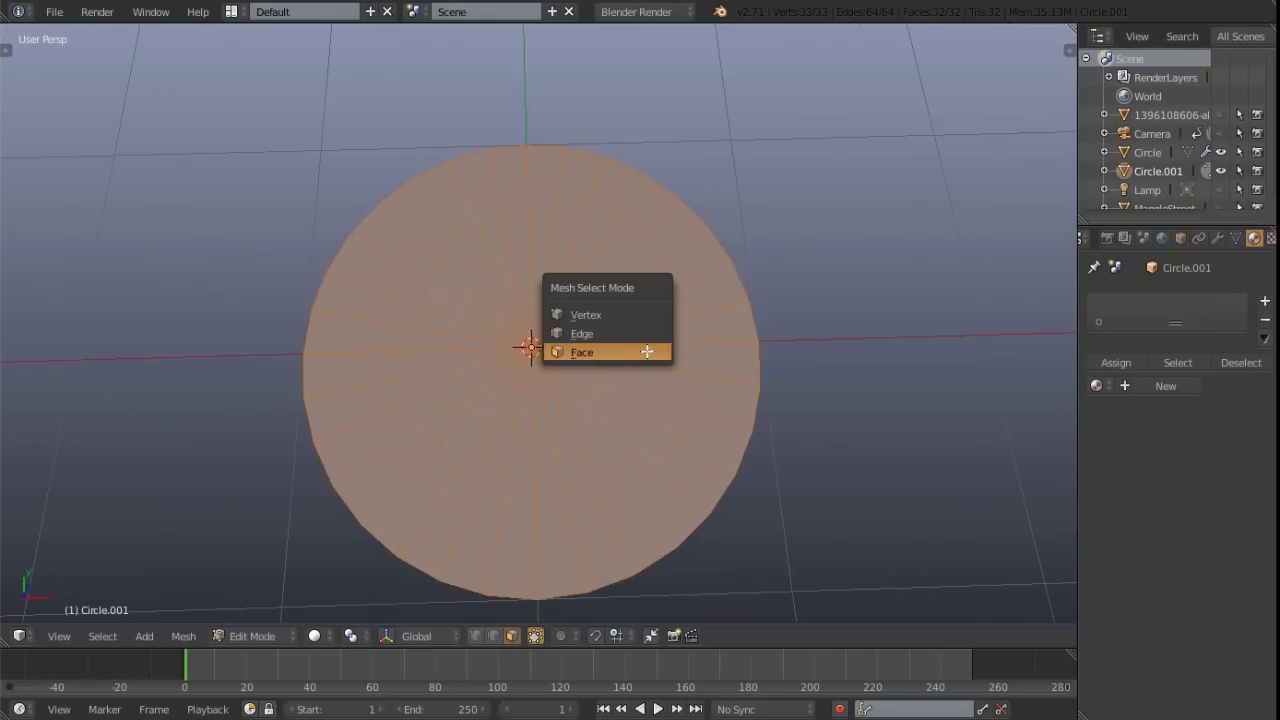
click(623, 357)
right_click(700, 301)
shift+right_click(706, 331)
shift+right_click(723, 366)
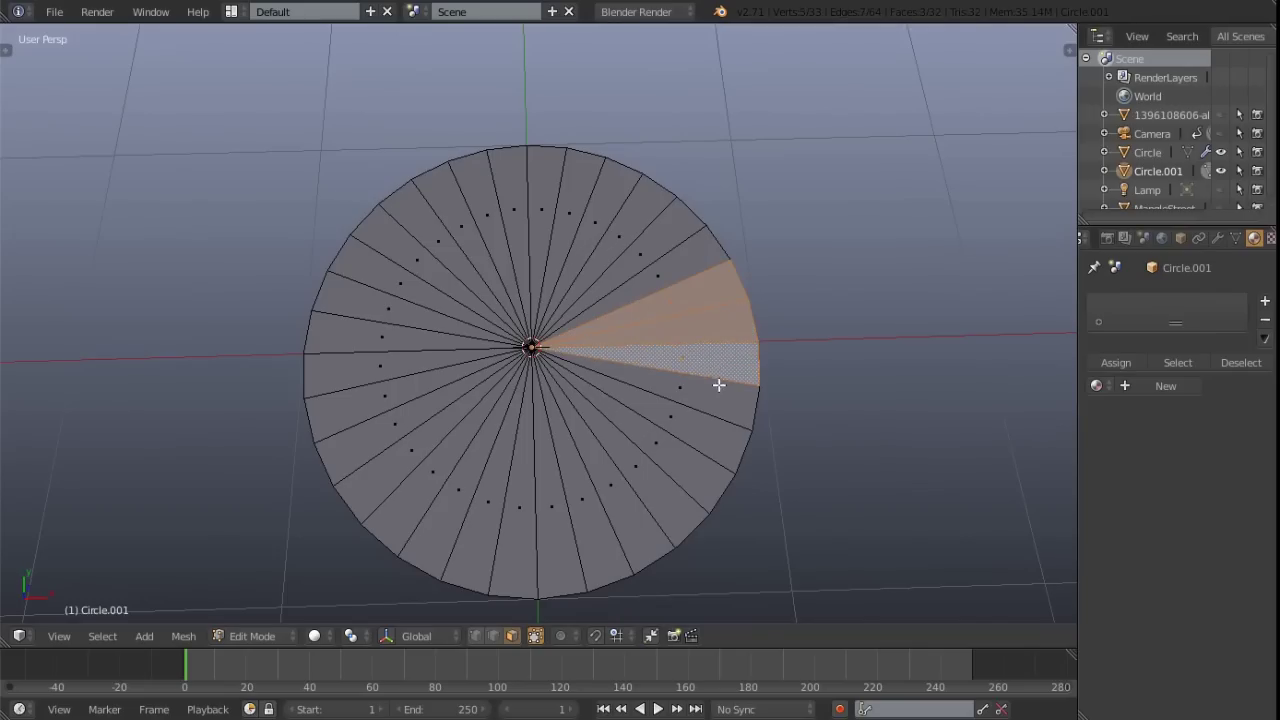
shift+right_click(706, 409)
shift+right_click(703, 422)
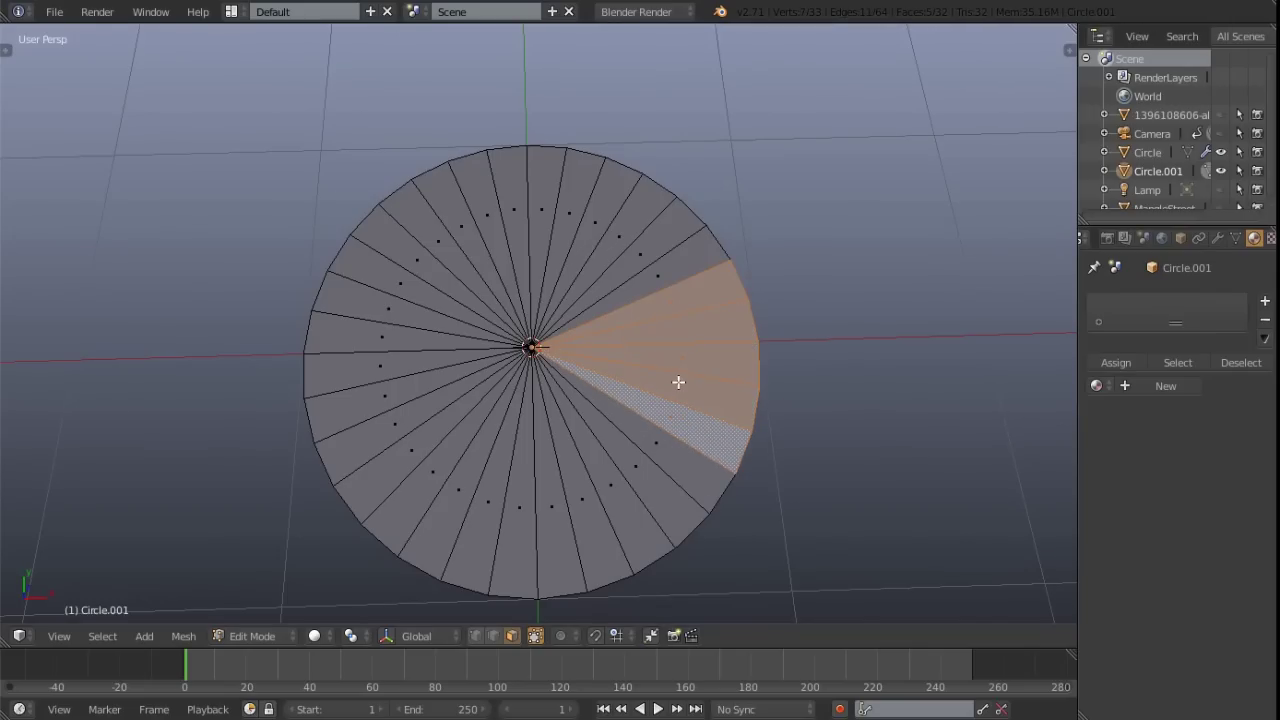
key(x)
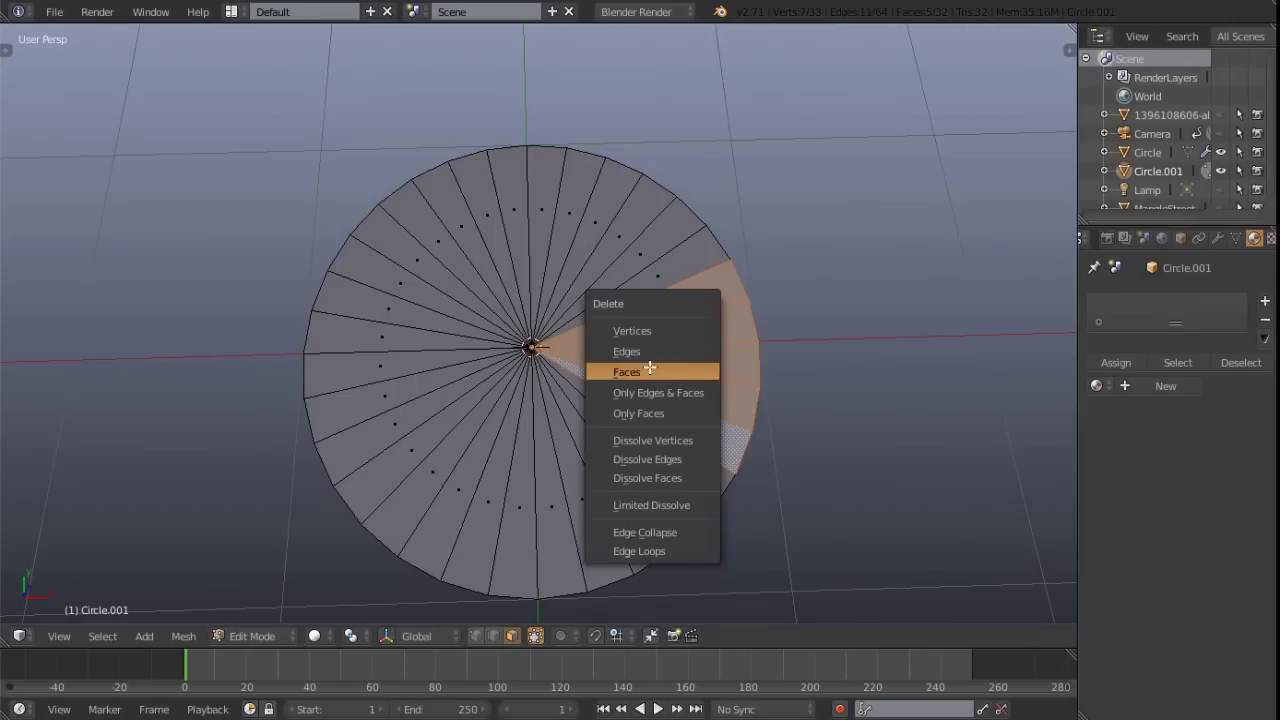
click(645, 371)
Extrude all faces of the flat Pac-Man shape upward into a thick disc and return to Object Mode
mouse_move(586, 437)
middle_down()
mouse_move(591, 409)
mouse_move(589, 423)
middle_up()
key(a)
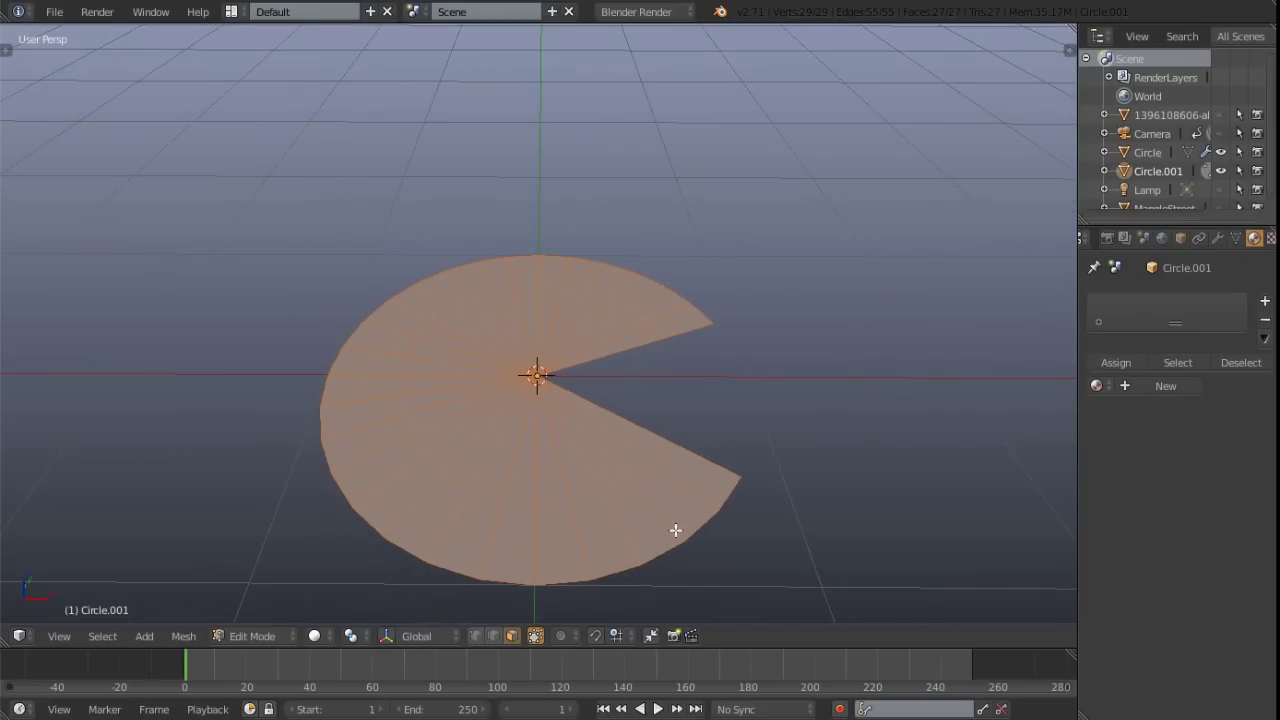
middle_drag(674, 526, 660, 514)
key(e)
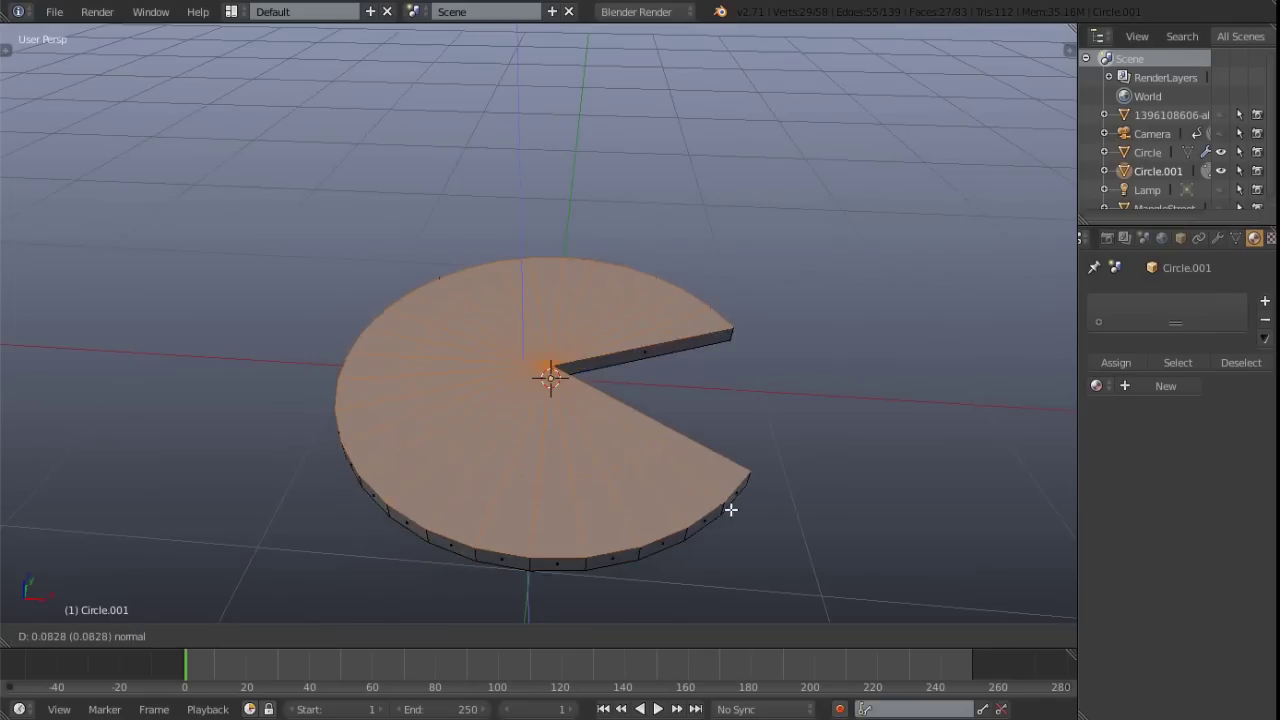
click(731, 455)
middle_drag(551, 434, 498, 417)
key(Tab)
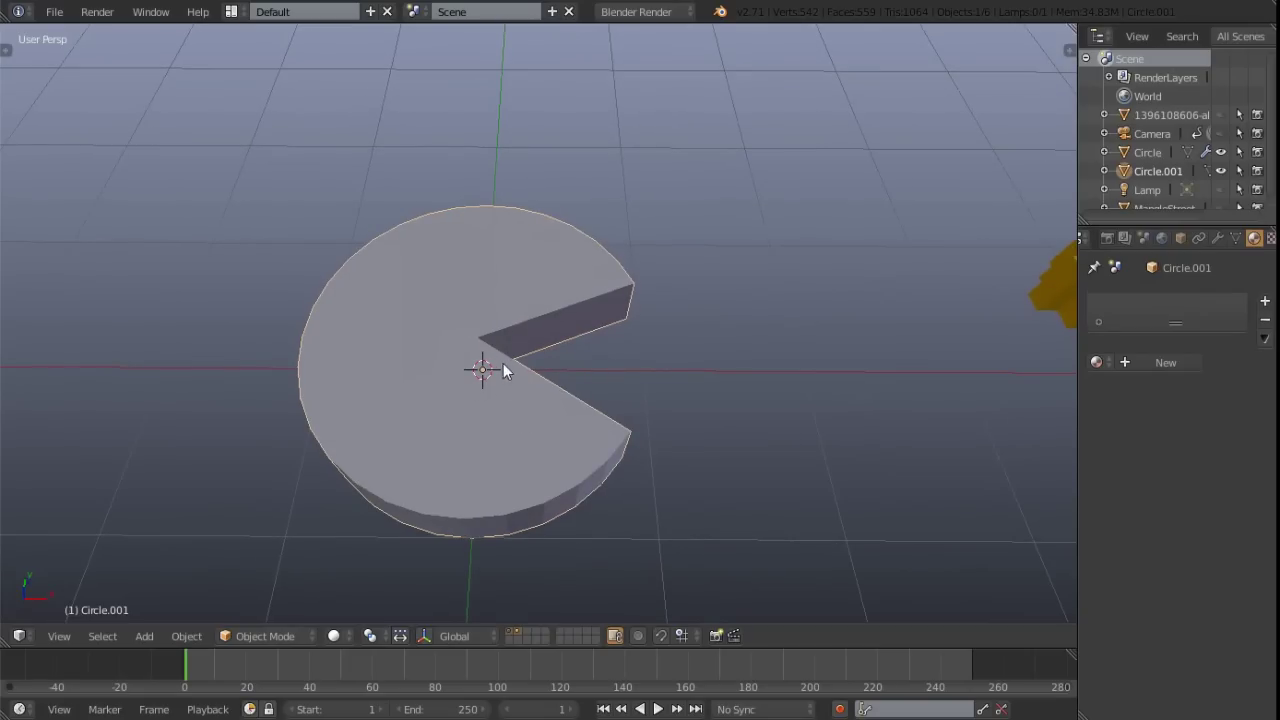
Assign the existing yellow Material.003 to the new Pac-Man disc
click(1097, 362)
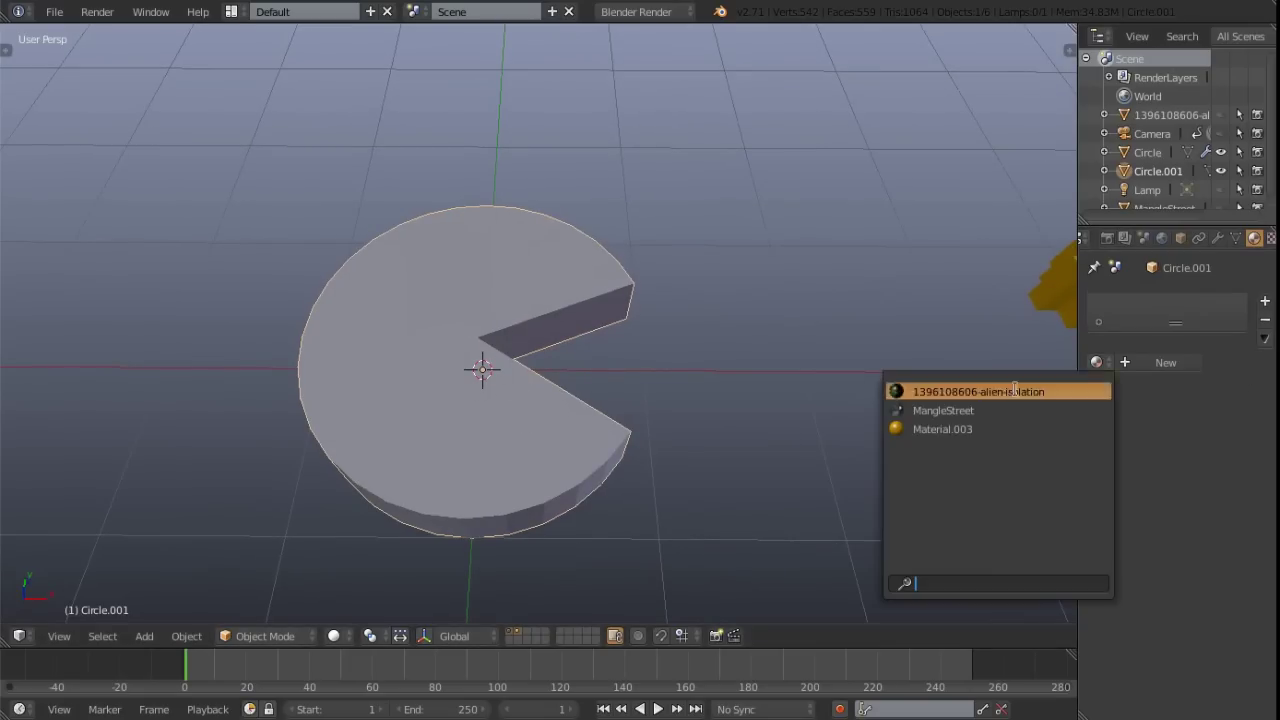
click(984, 428)
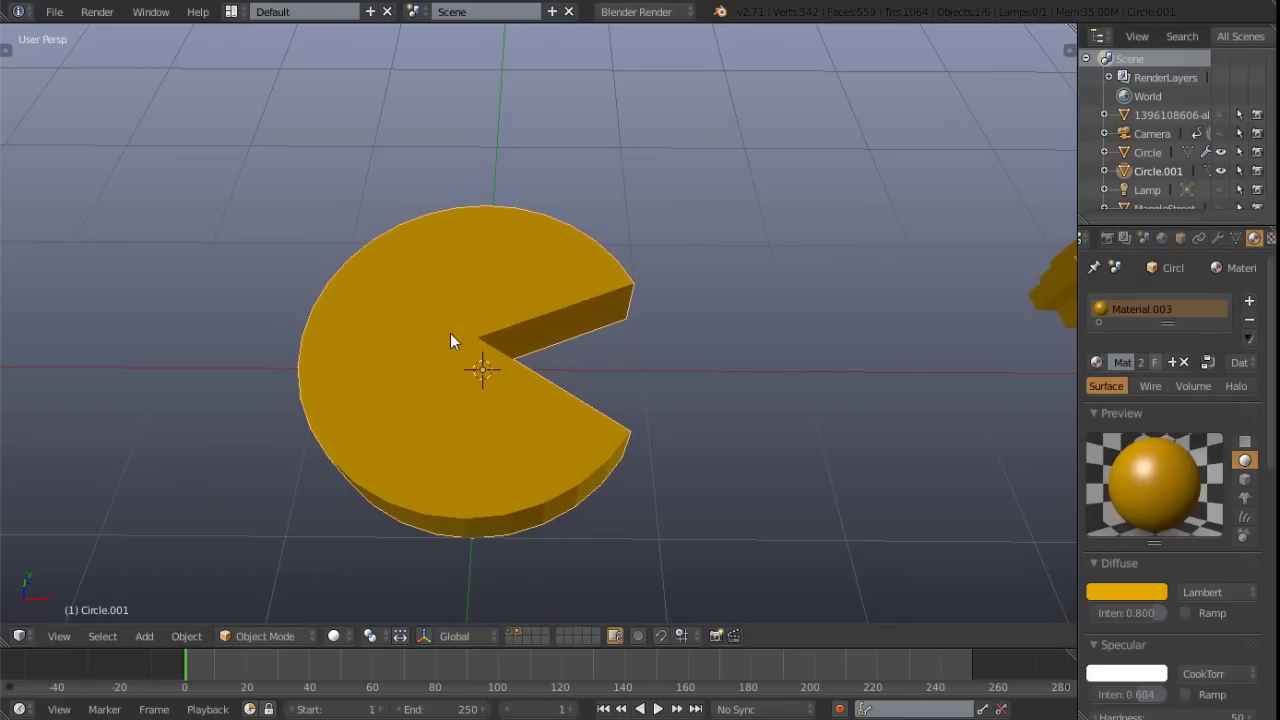
middle_drag(577, 414, 549, 409)
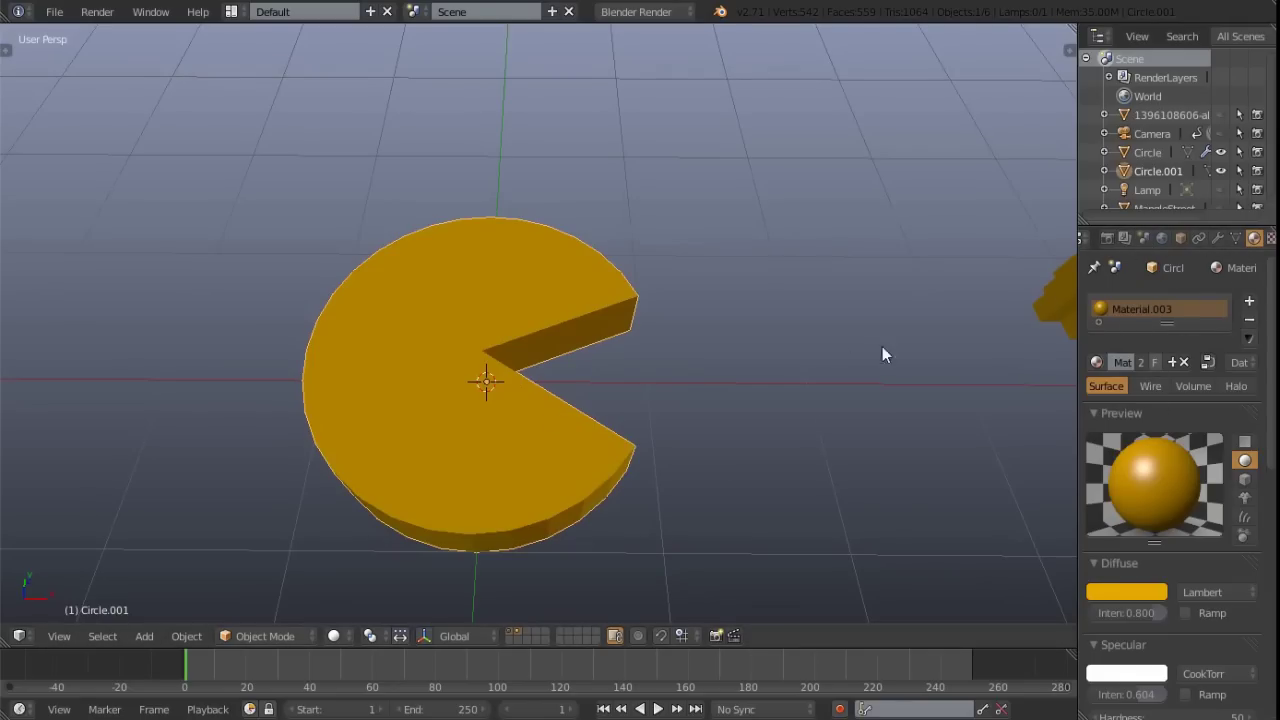
Add a Remesh modifier to the Pac-Man disc and set its mode to Blocks
click(1217, 237)
click(1140, 302)
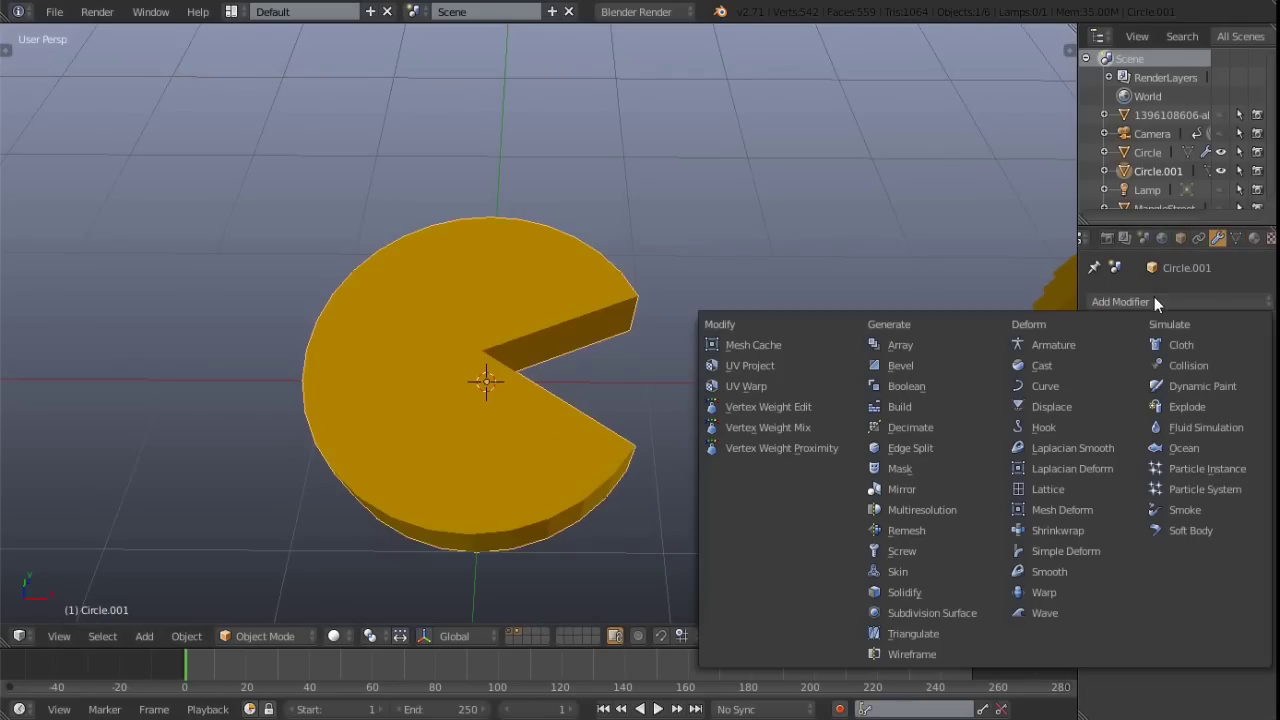
click(940, 528)
click(1176, 391)
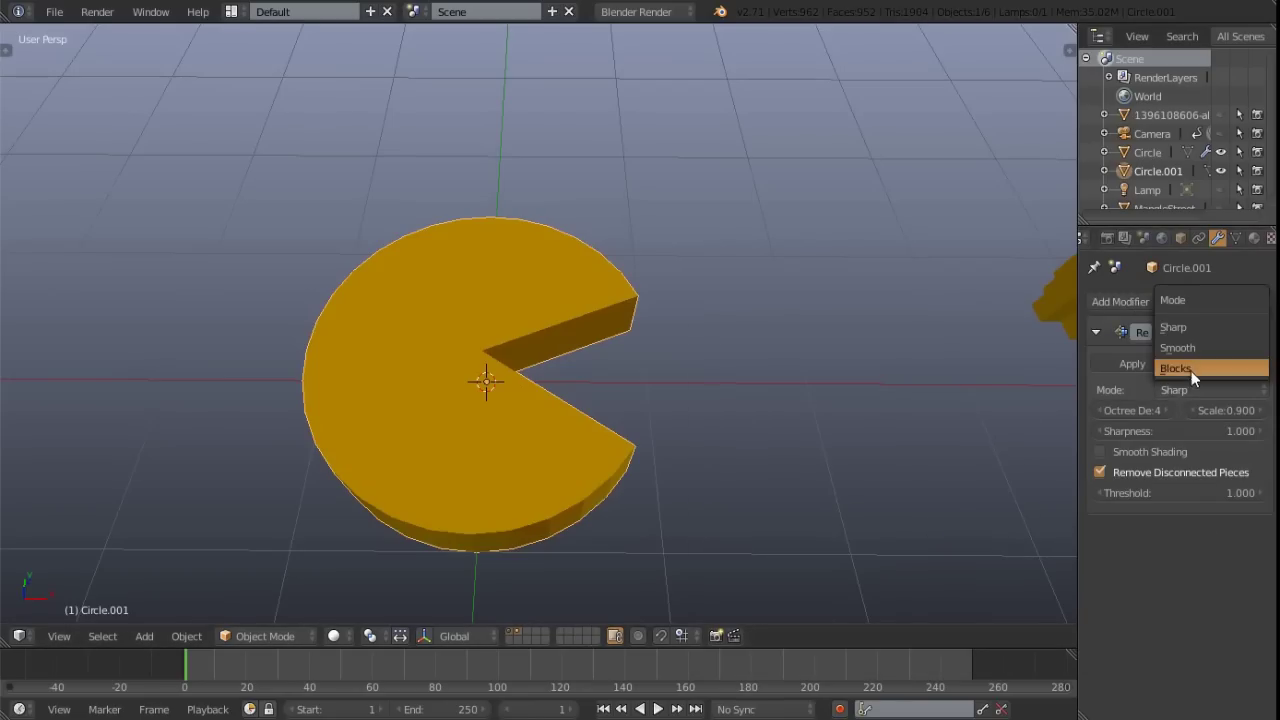
click(1193, 366)
middle_drag(743, 397, 746, 409)
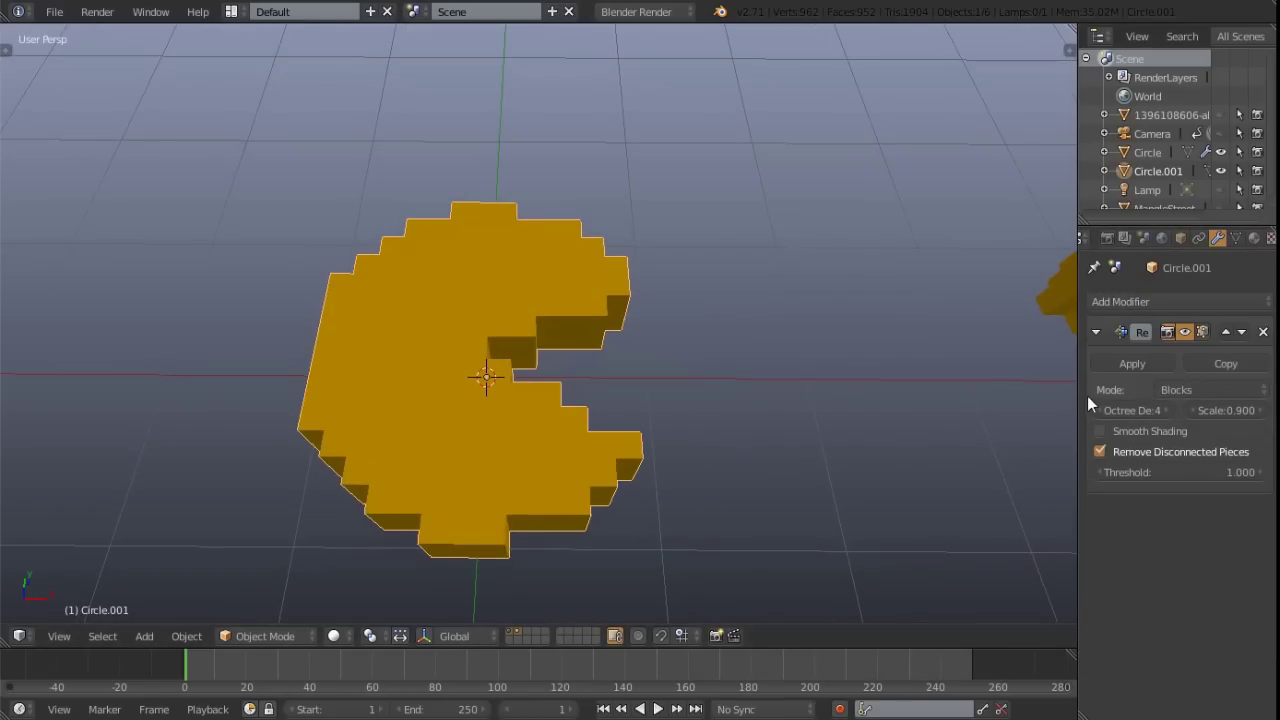
Widen the properties area, compare Remesh octree depths of 6 and 3 on the disc, and leave the depth at 6
drag(1079, 395, 1031, 395)
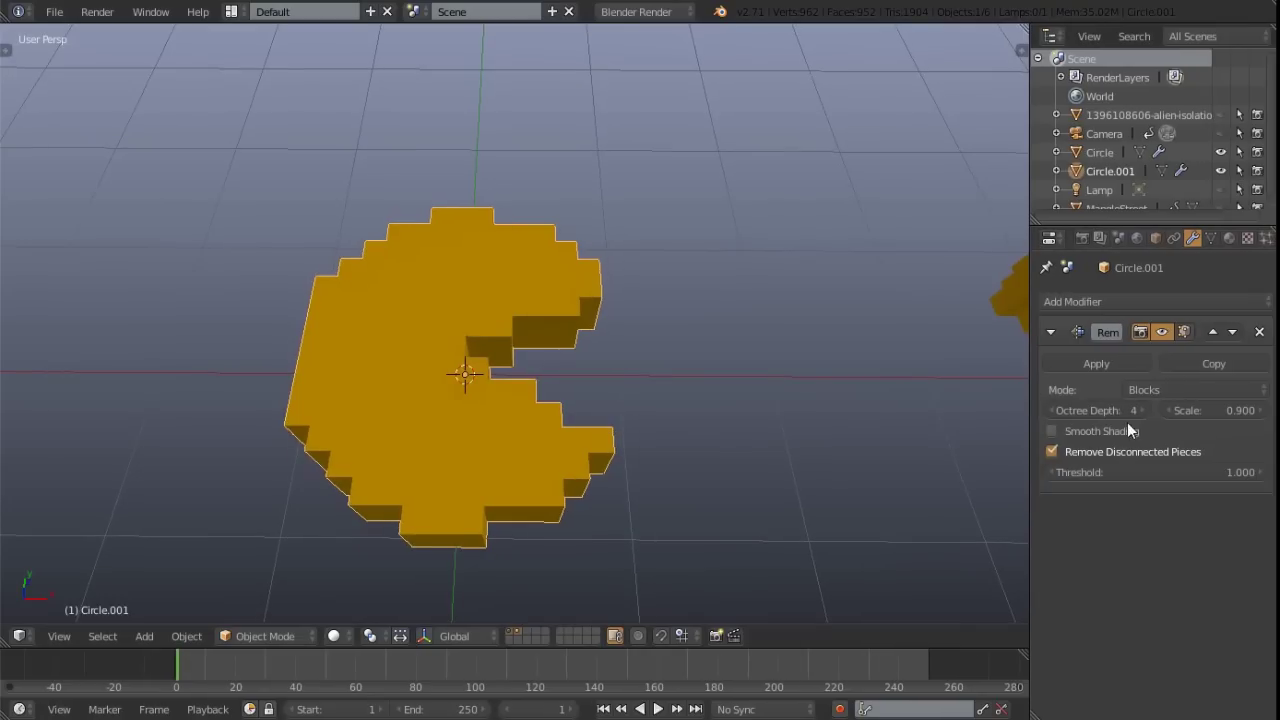
click(1139, 411)
click(1139, 411)
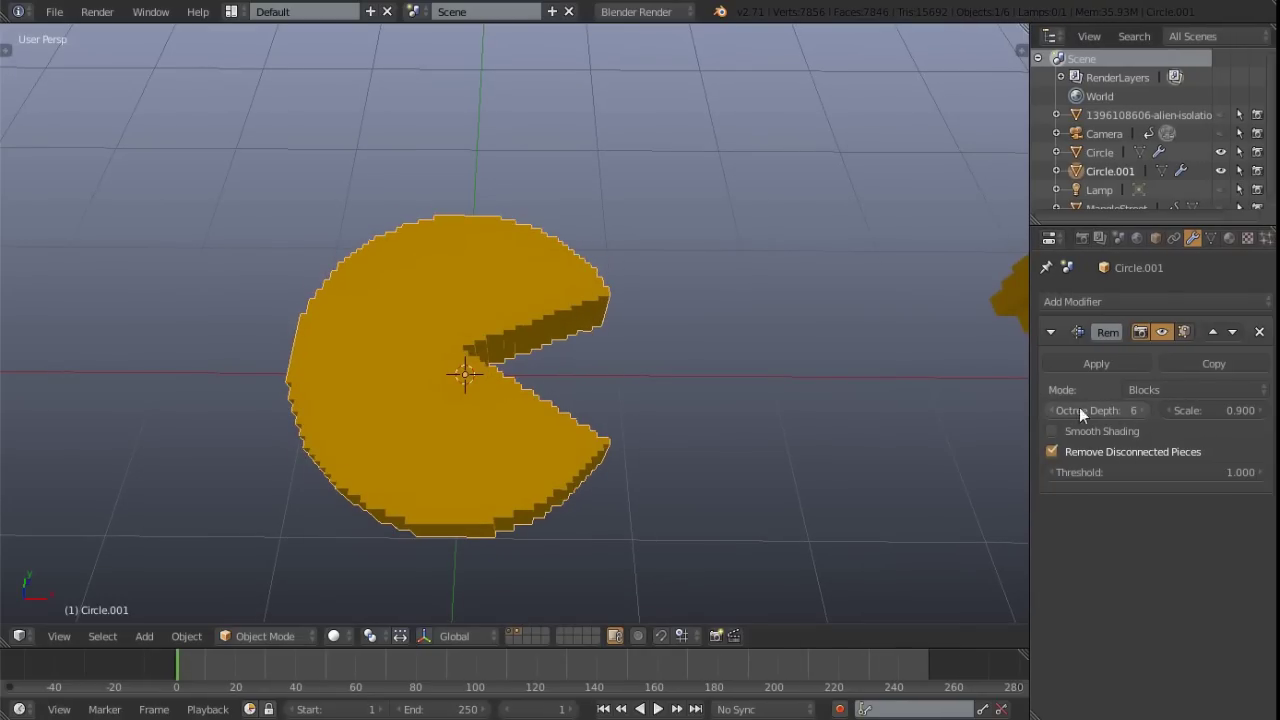
click(1053, 409)
click(1053, 409)
click(1053, 409)
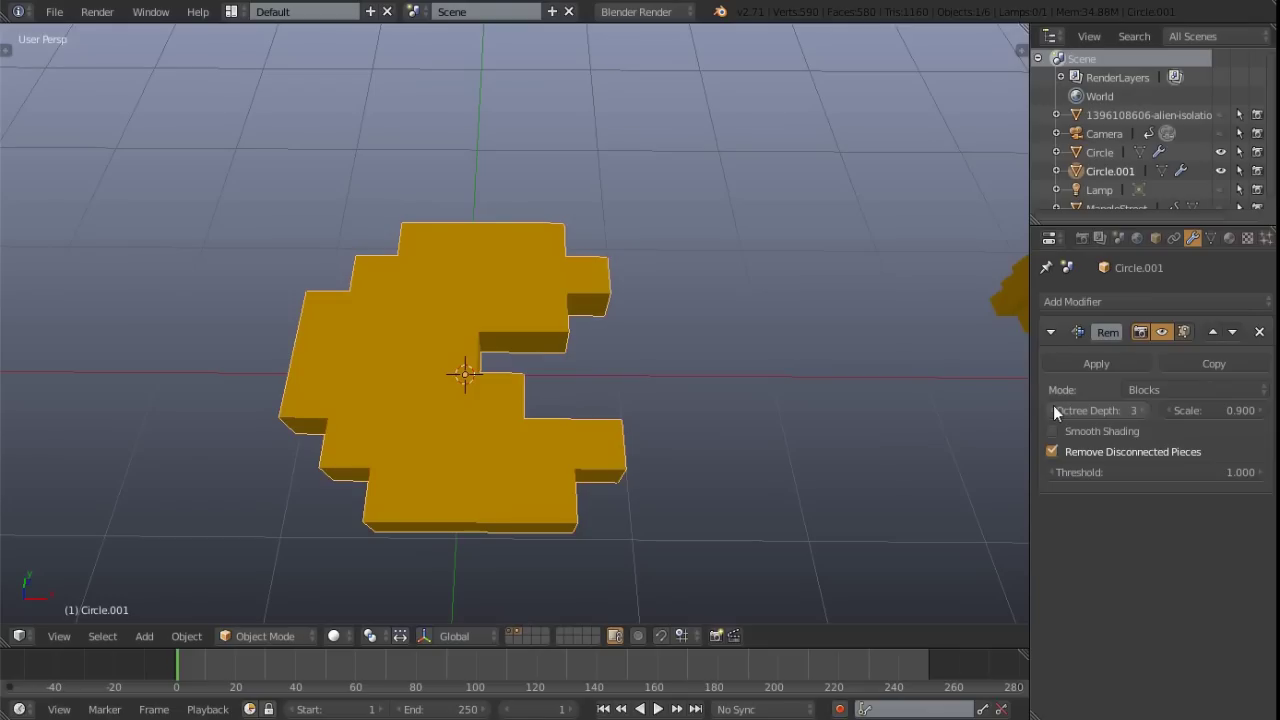
click(1141, 410)
click(1141, 410)
click(1141, 410)
middle_drag(546, 380, 611, 386)
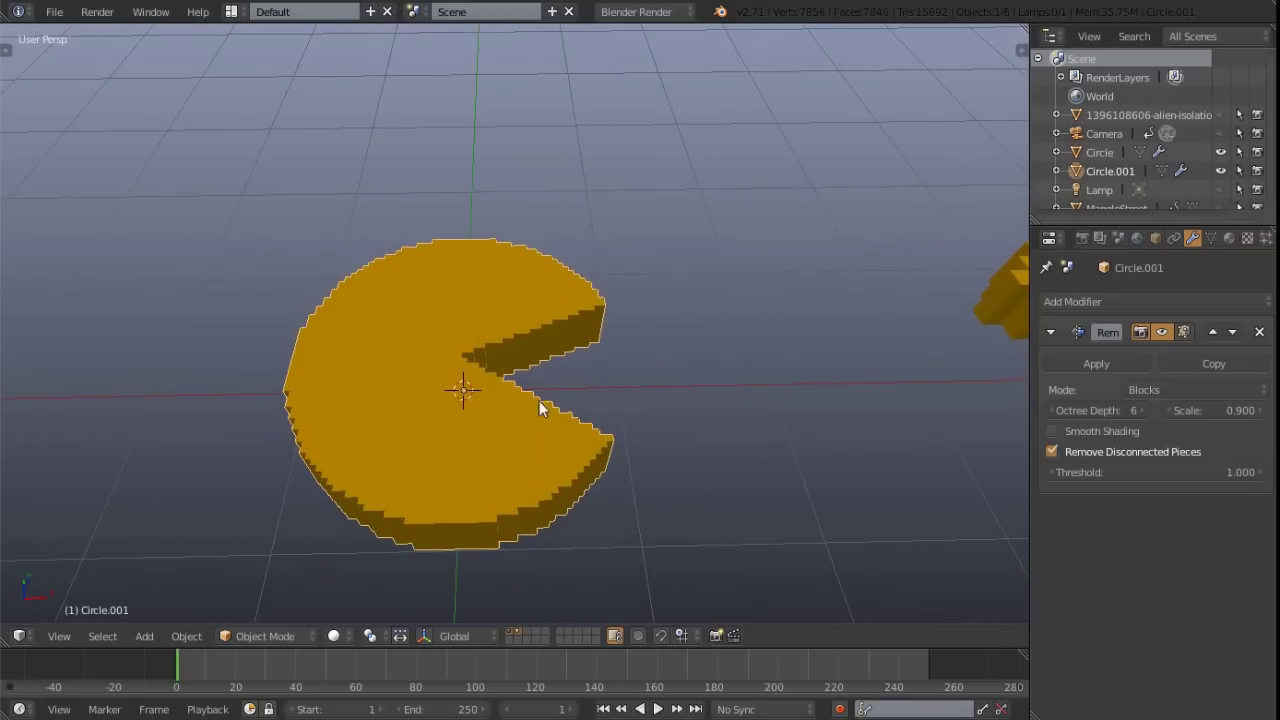
middle_drag(598, 443, 674, 380)
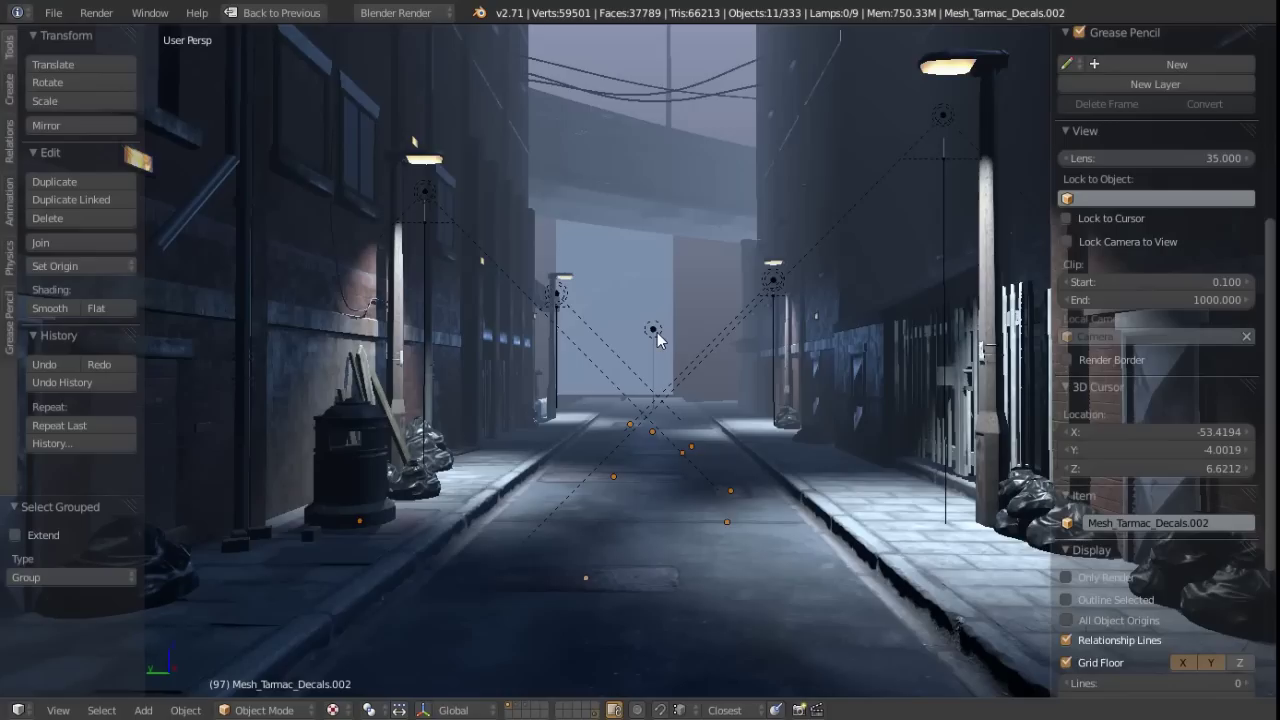
Restore the full editor layout from the maximized viewport and examine the night street scene up close and from far back
mouse_move(742, 460)
shift+middle_down()
mouse_move(728, 429)
mouse_move(727, 447)
mouse_move(752, 462)
mouse_move(743, 450)
shift+middle_up()
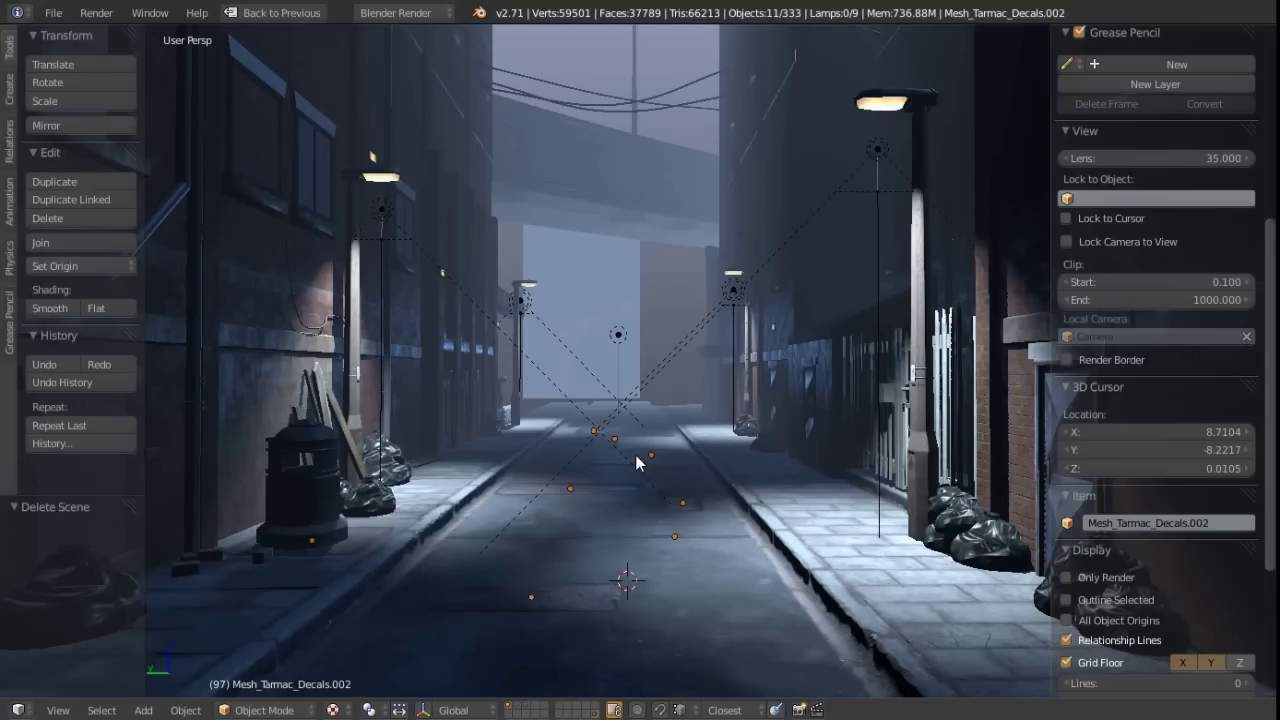
key(ctrl+Up)
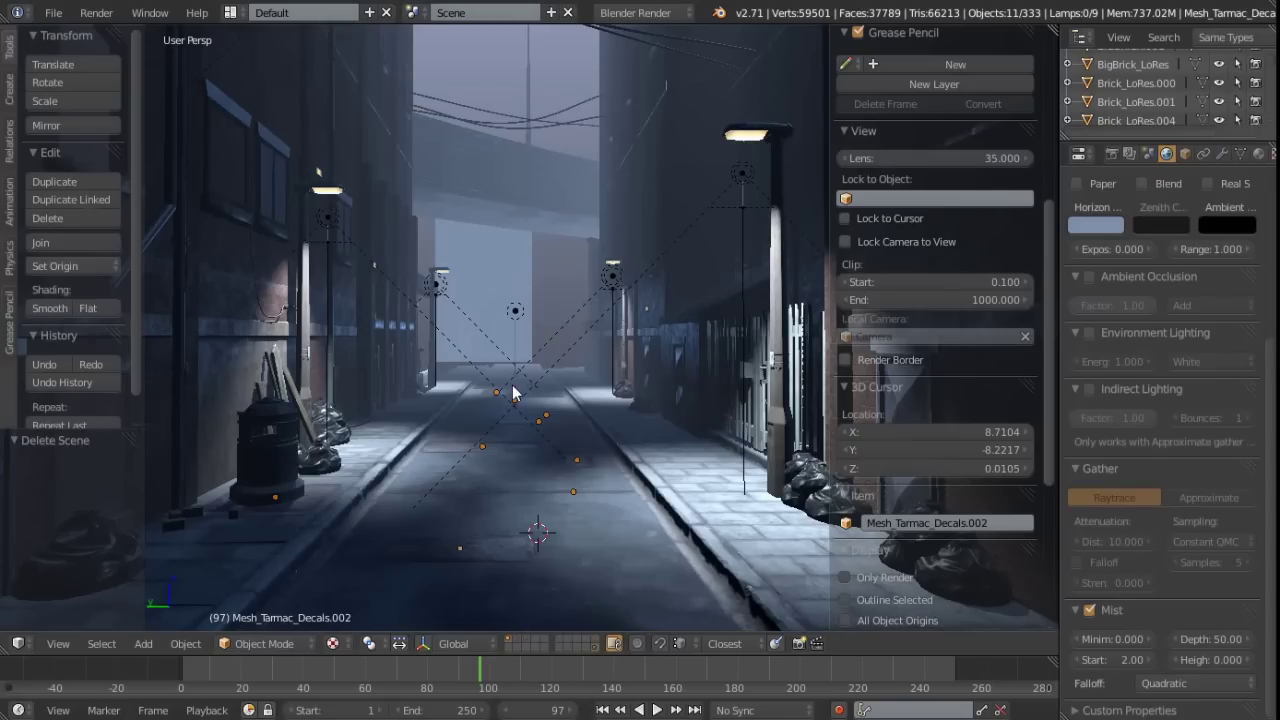
scroll(515, 408, up, 2)
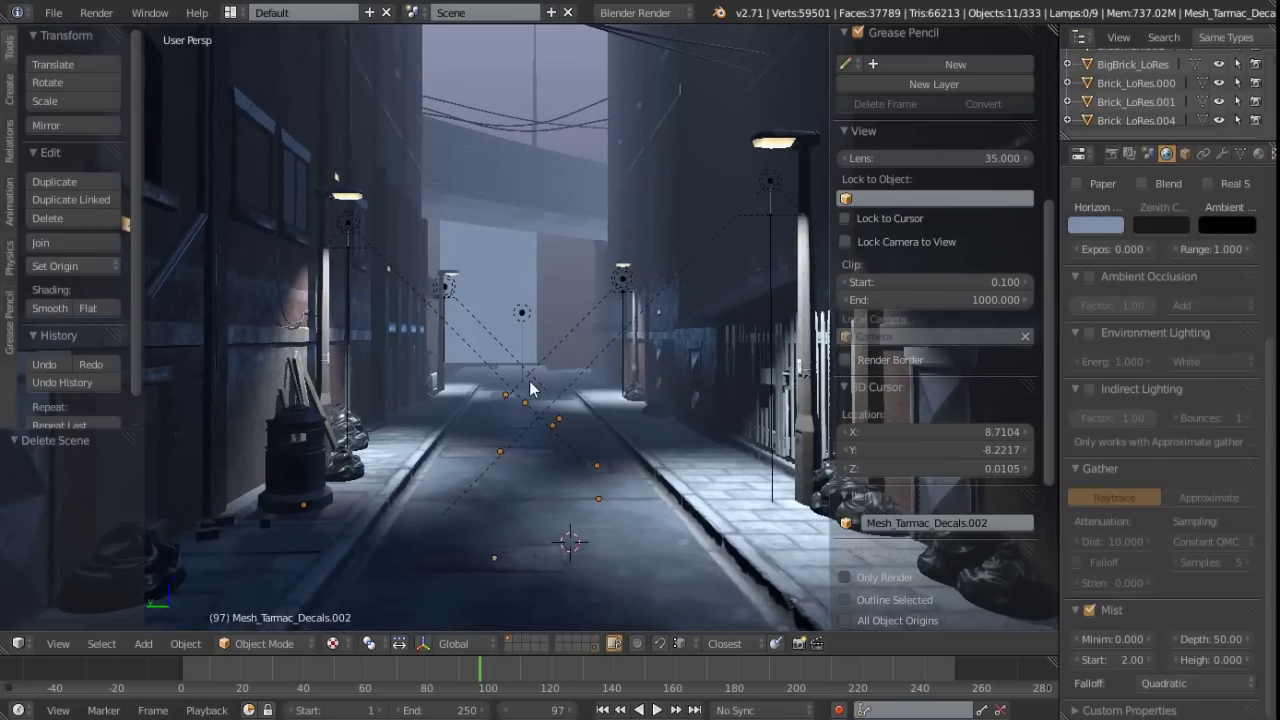
scroll(513, 313, down, 4)
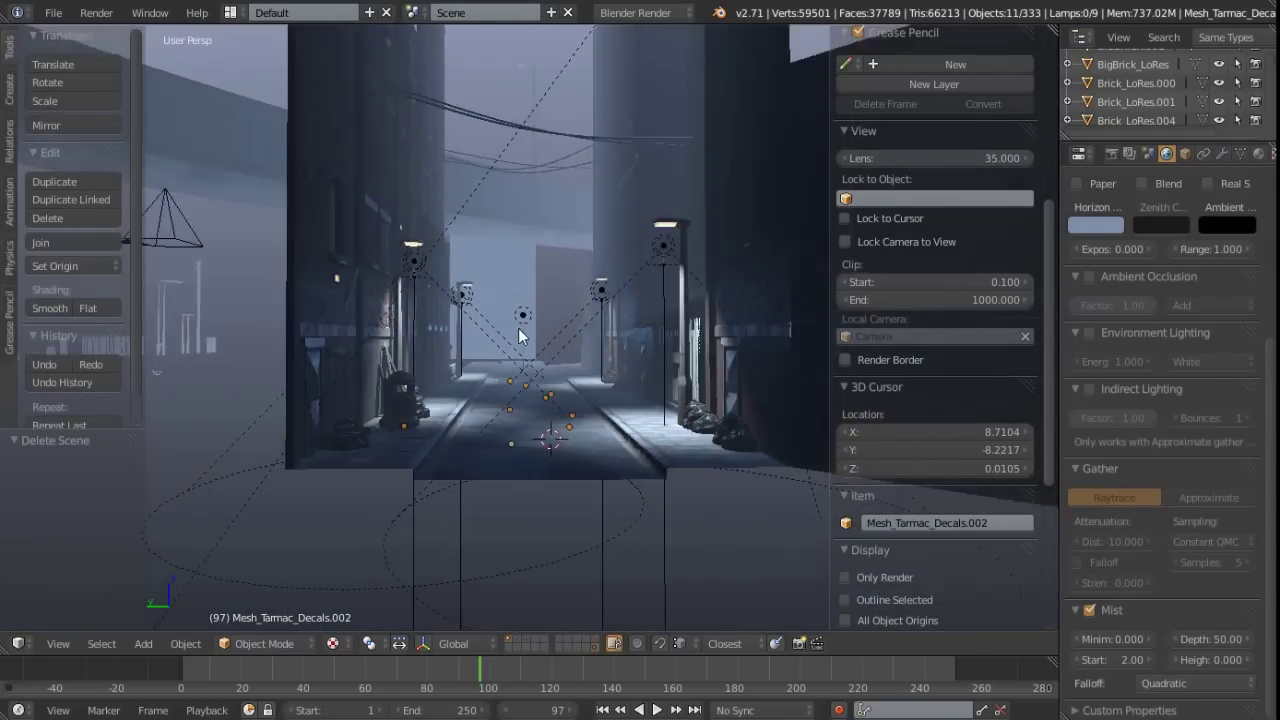
scroll(521, 338, down, 5)
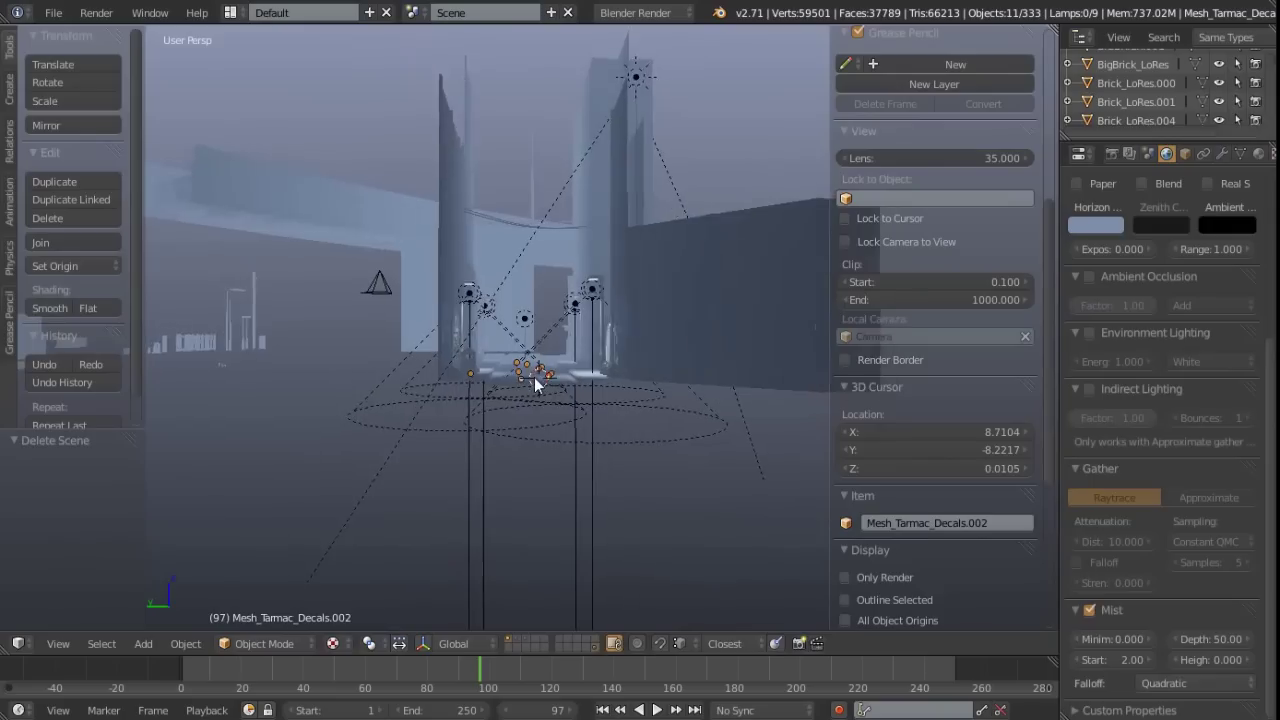
scroll(541, 389, up, 3)
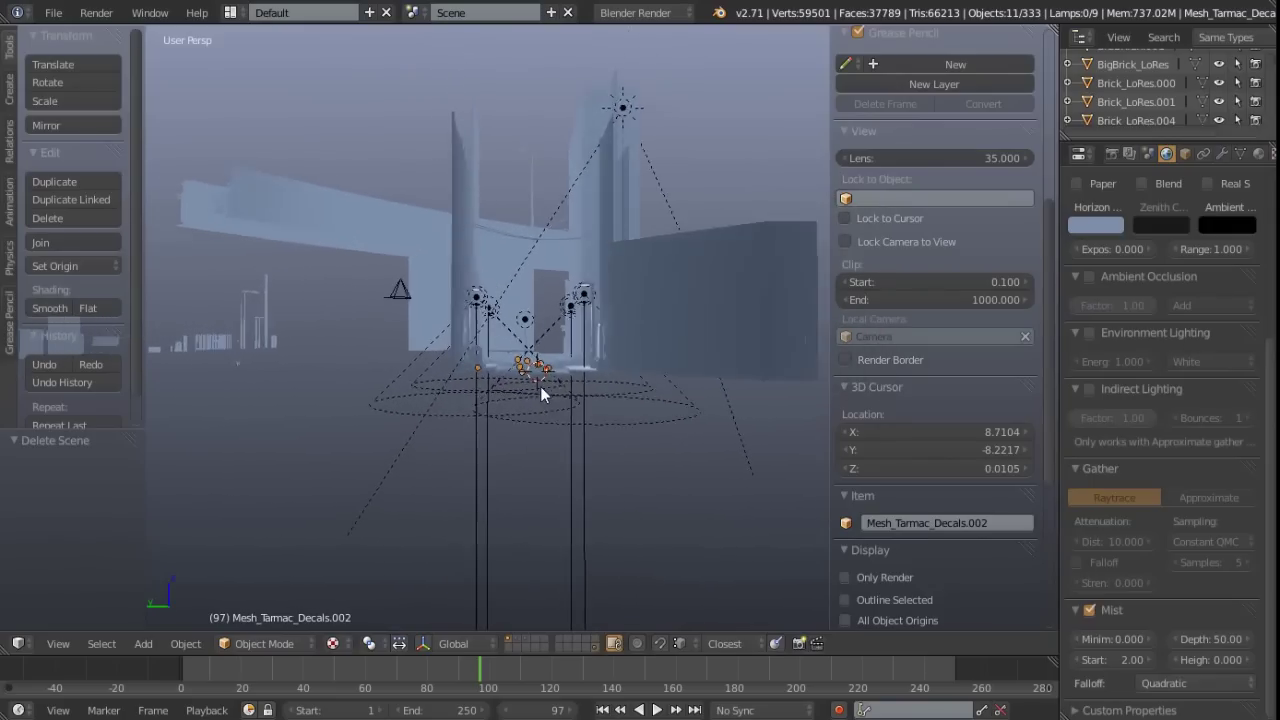
scroll(515, 330, up, 6)
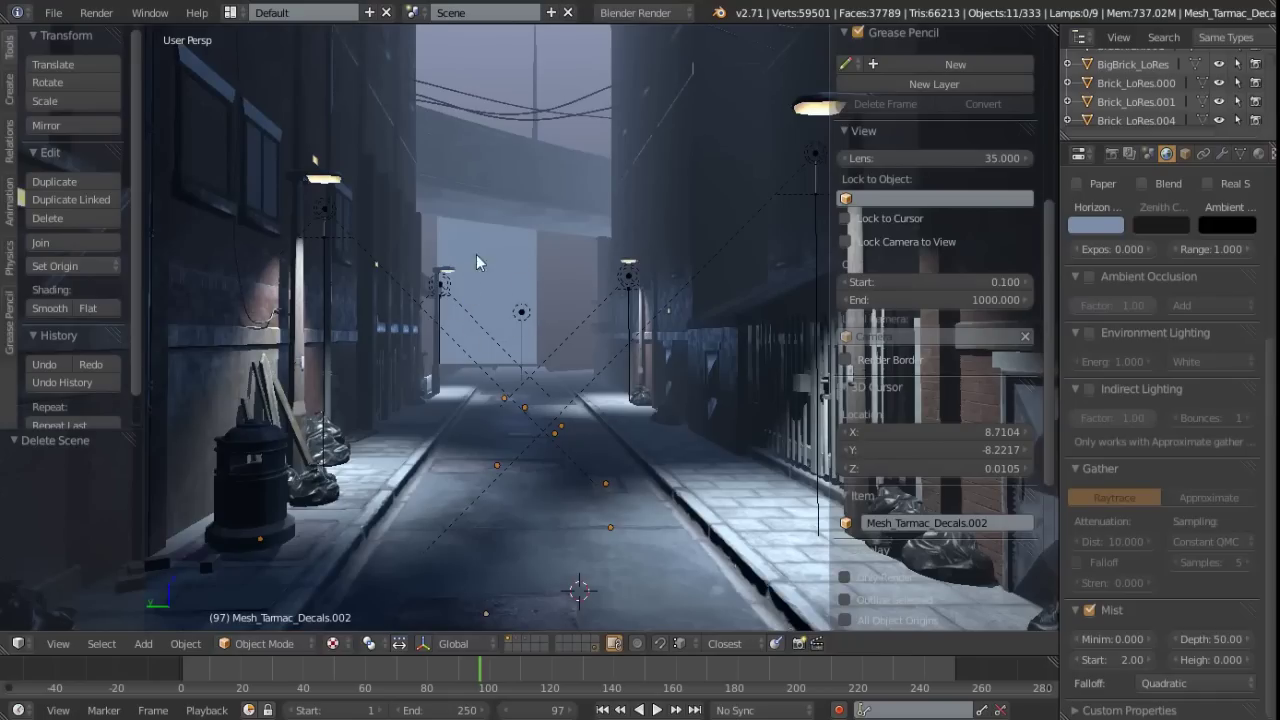
Review the World settings, including the mist options, and examine how the fog fades the far end of the street
scroll(1153, 587, up, 5)
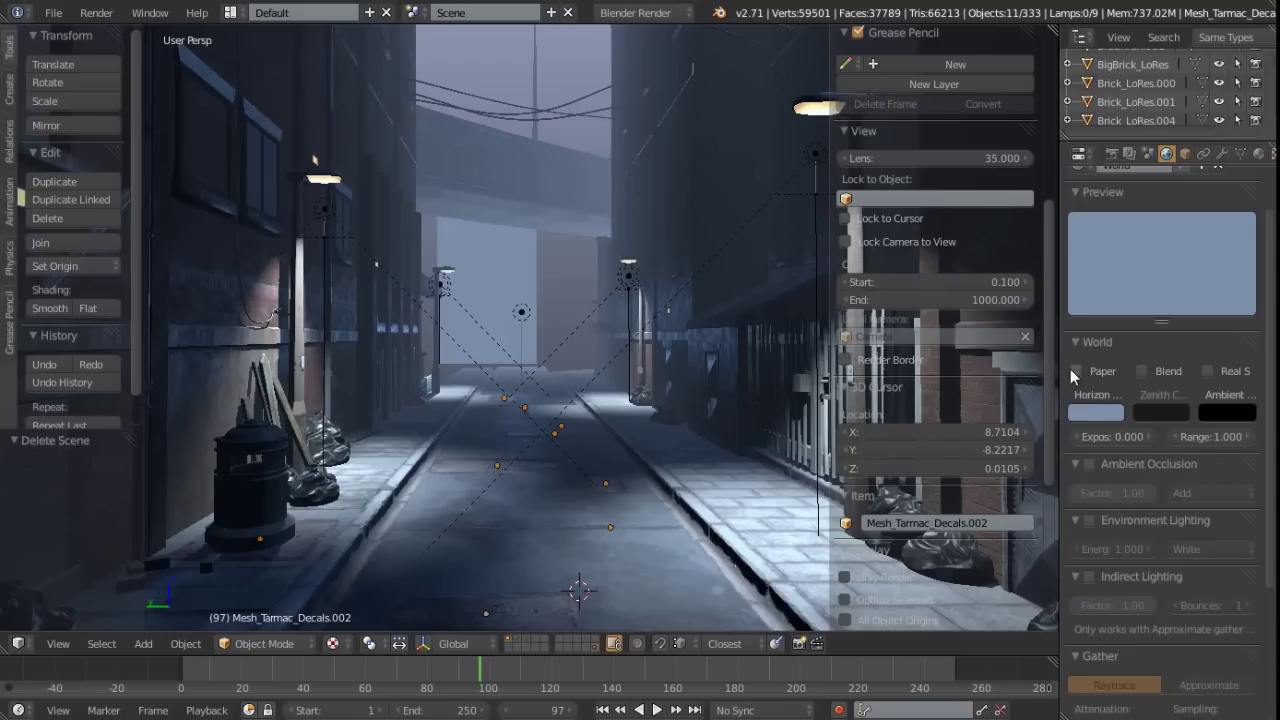
scroll(1160, 583, down, 5)
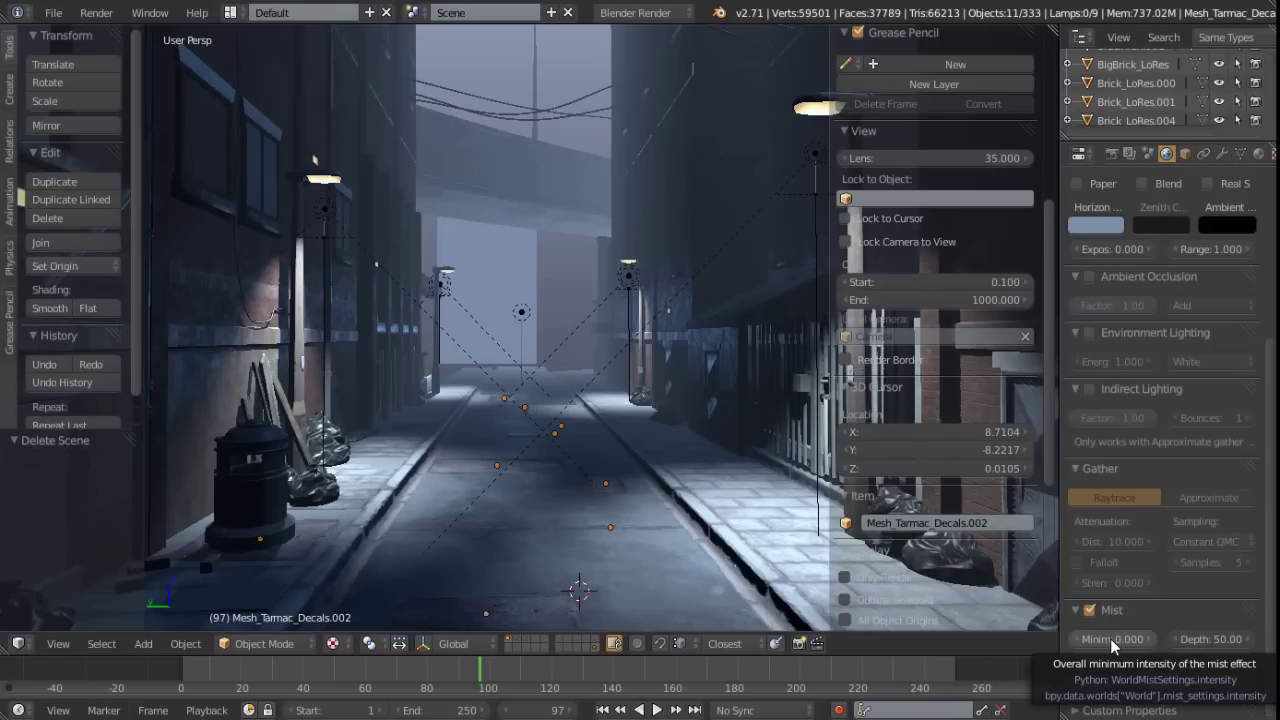
middle_drag(494, 470, 509, 434)
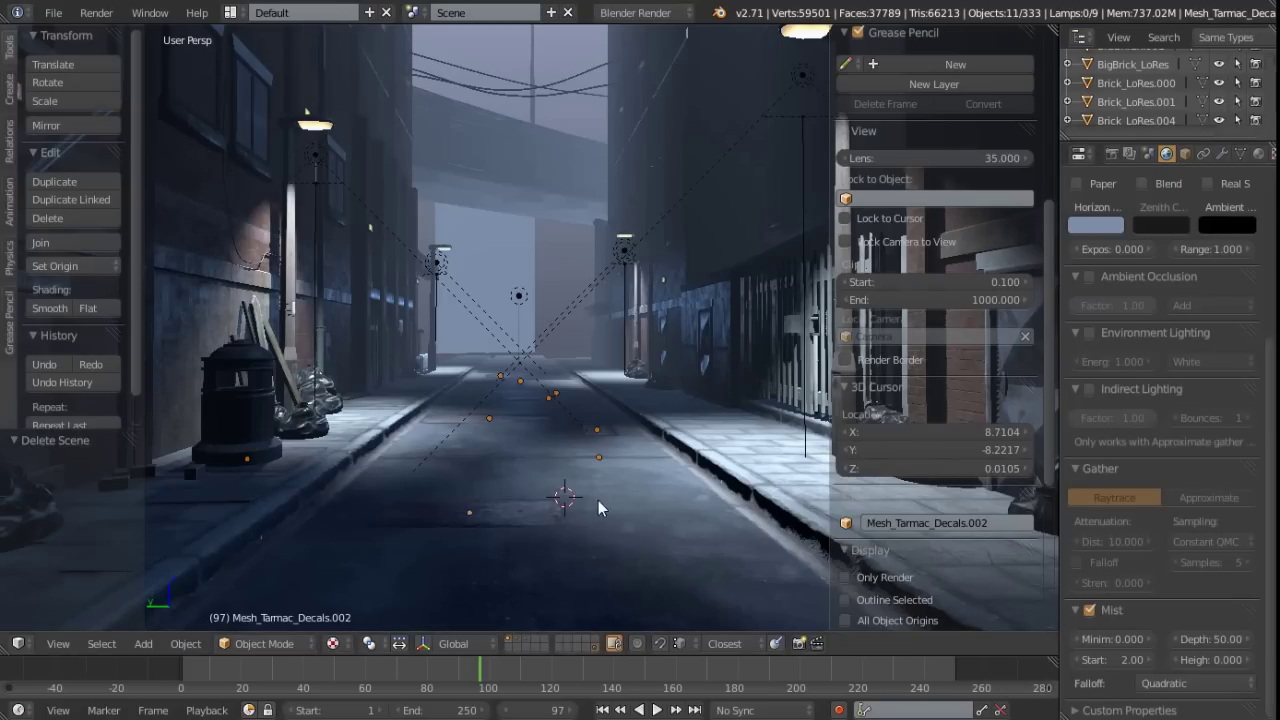
middle_drag(497, 341, 492, 383)
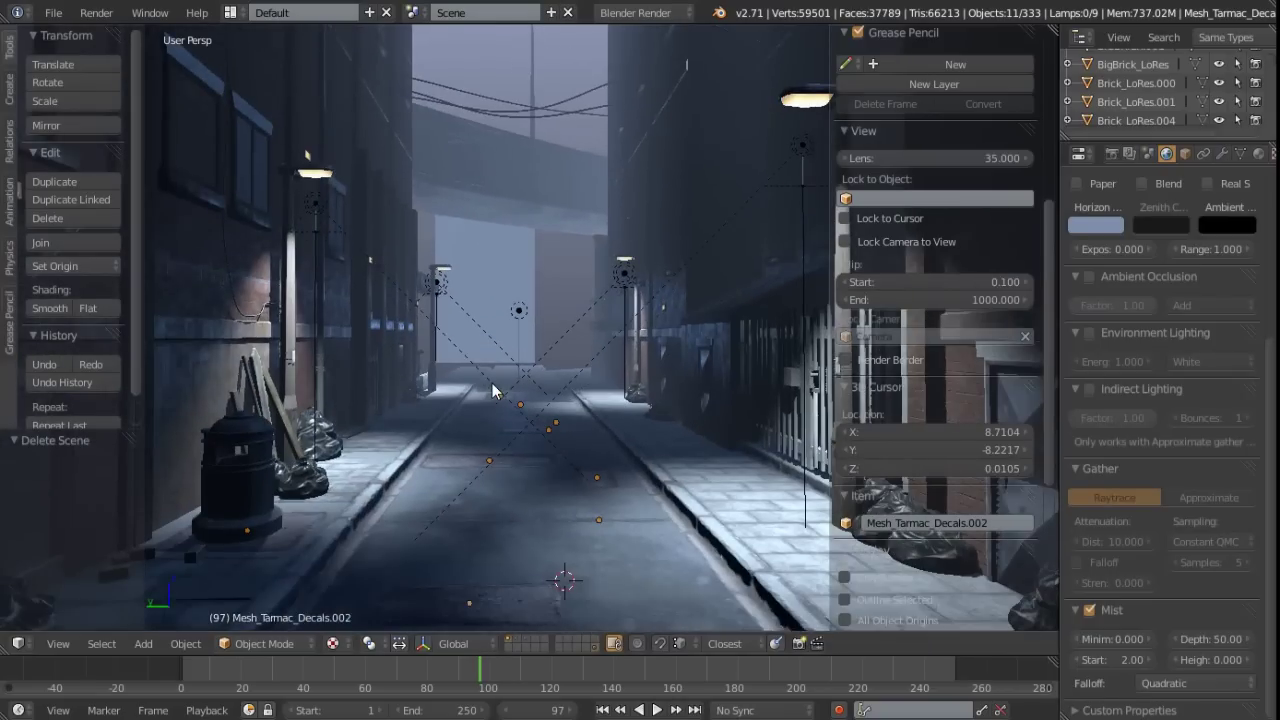
middle_drag(520, 457, 456, 381)
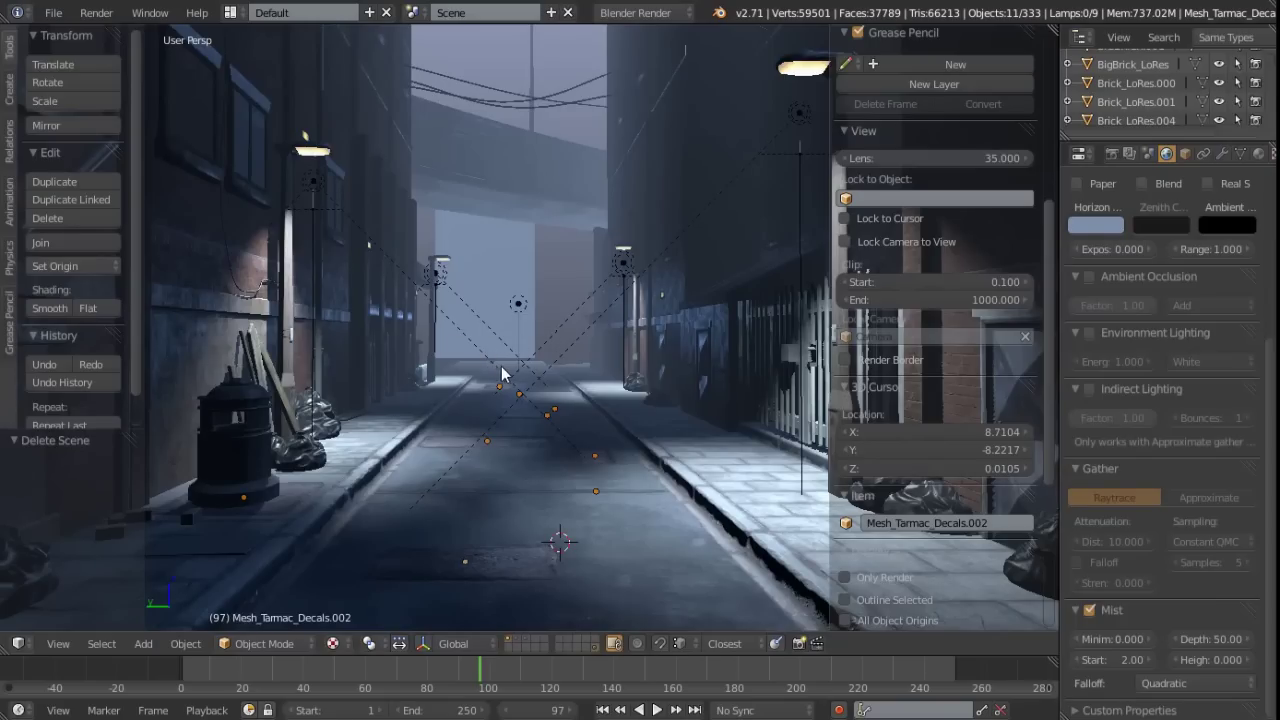
shift+middle_drag(519, 427, 532, 403)
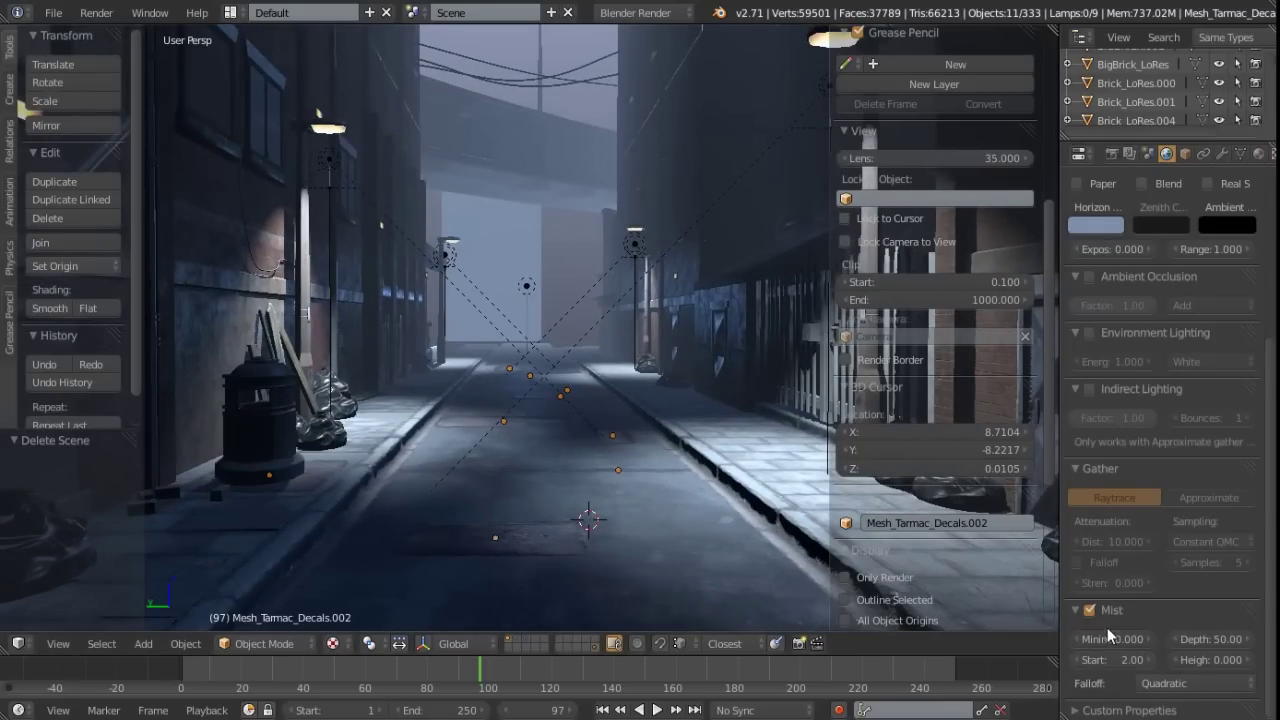
Set the World mist start to 10 to compare the fog in the street, and restore it to 2
click(1115, 662)
text(10)
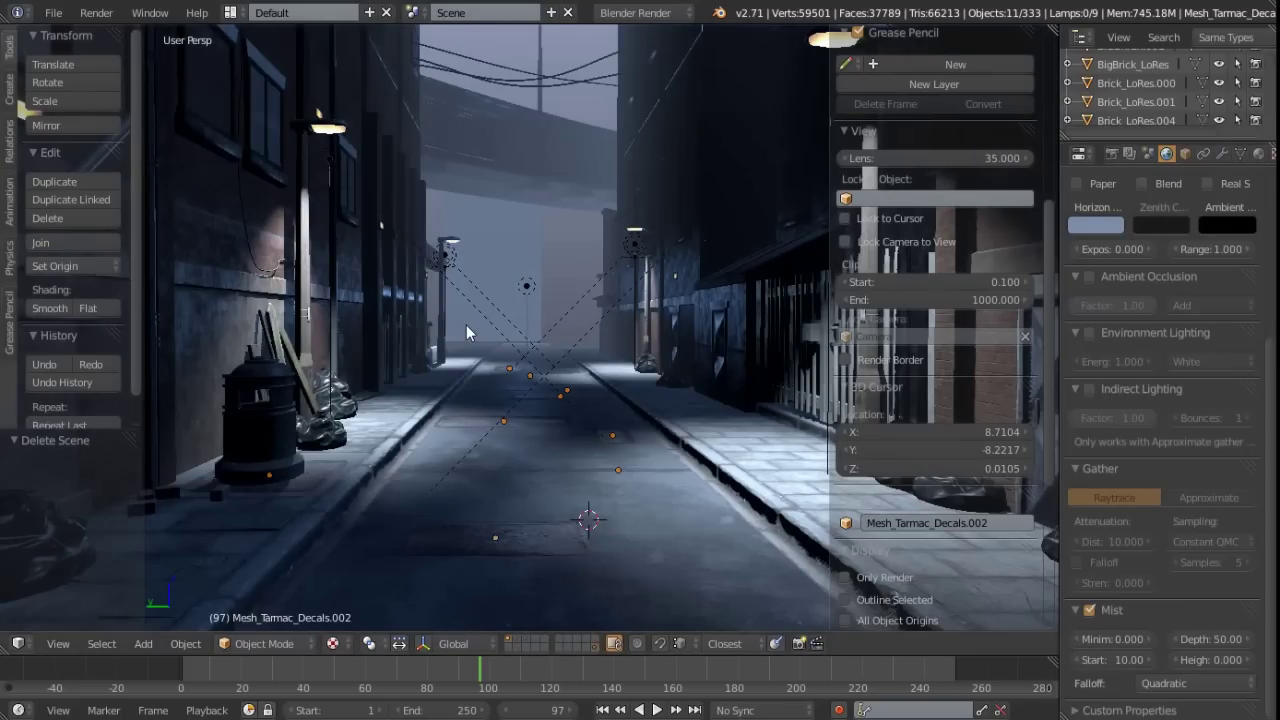
mouse_move(526, 367)
middle_down()
mouse_move(524, 397)
mouse_move(518, 360)
mouse_move(512, 370)
middle_up()
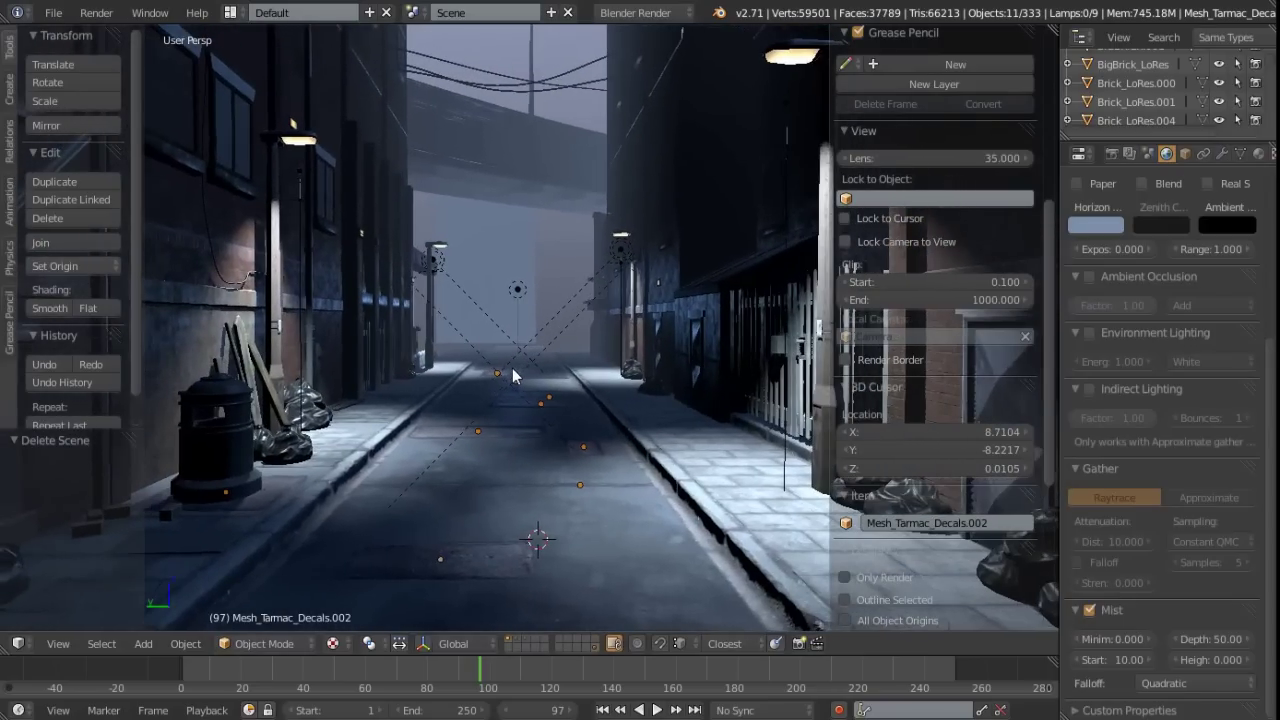
click(1110, 659)
text(2)
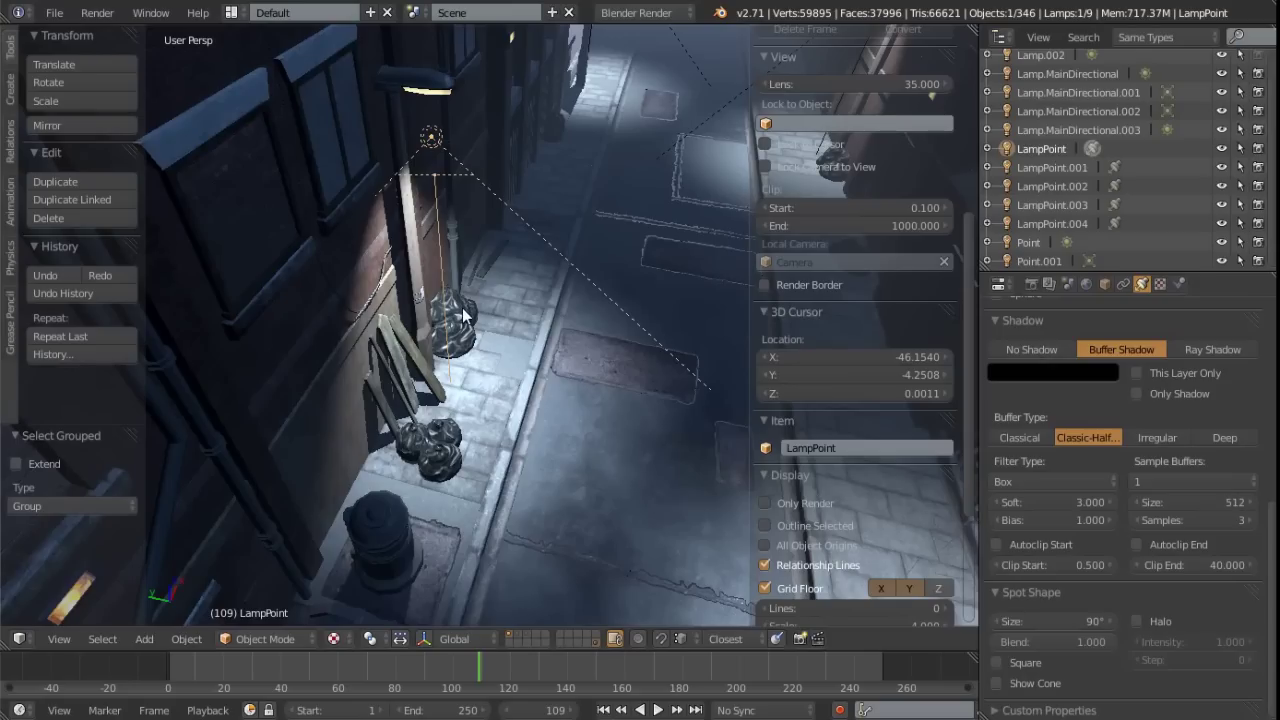
Examine the light and shadows cast by the selected street lamp, LampPoint, and review its Spot lamp and buffer shadow settings
middle_drag(450, 326, 410, 310)
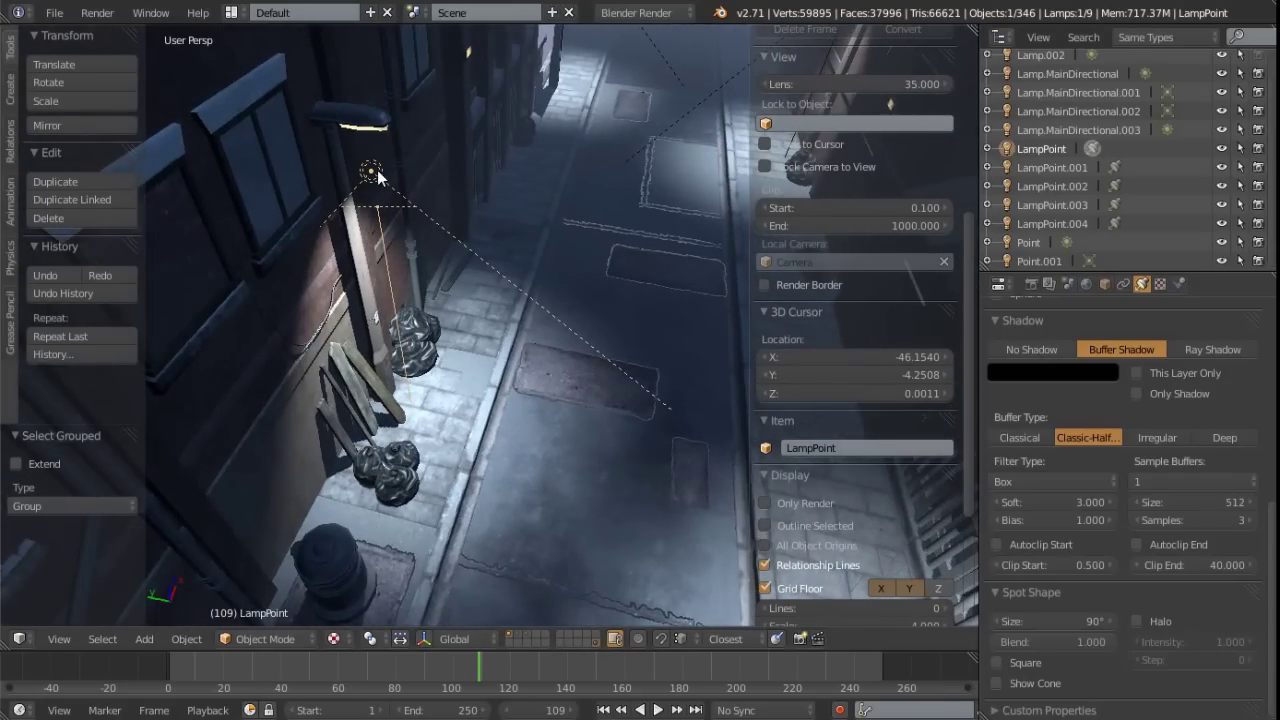
middle_drag(357, 270, 402, 352)
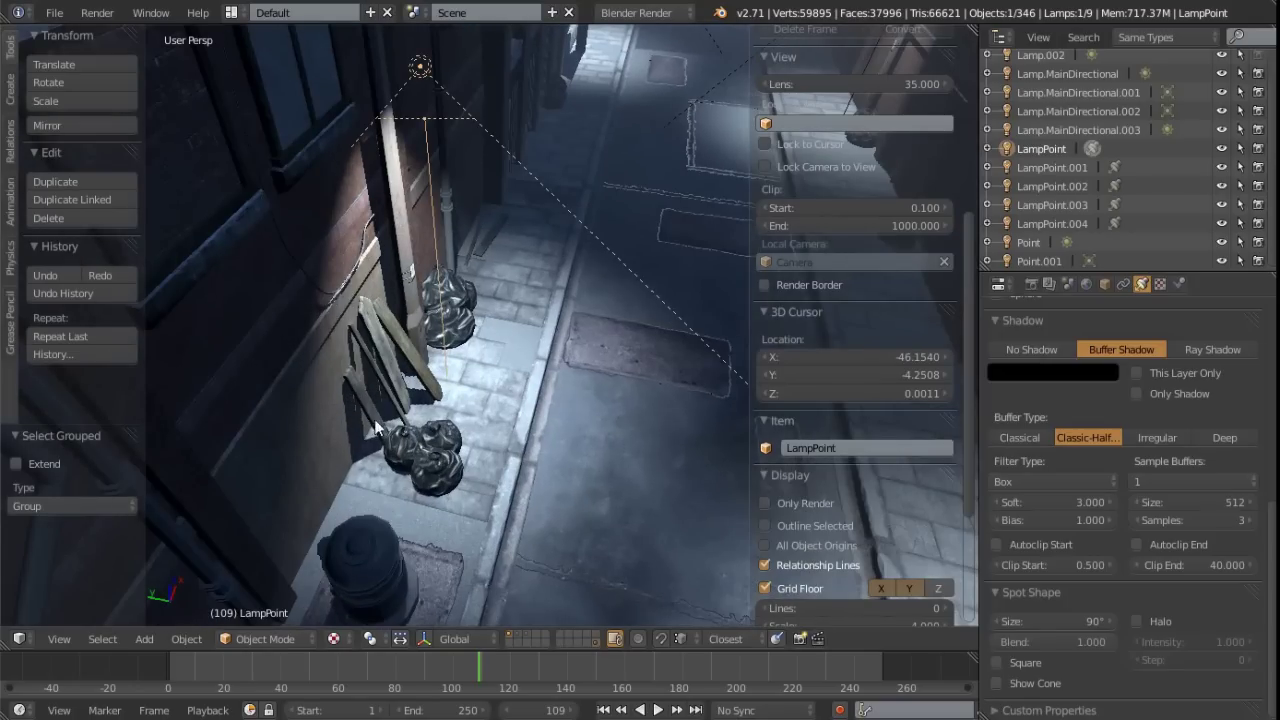
middle_drag(388, 436, 502, 408)
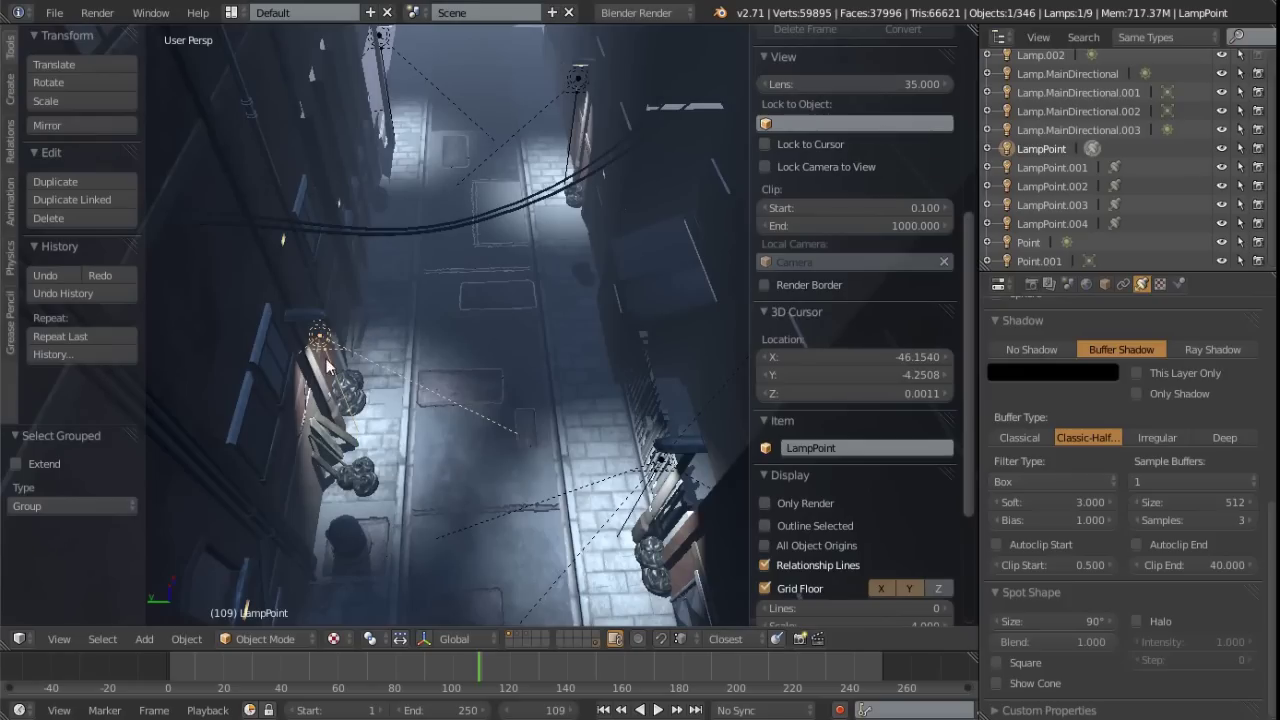
scroll(1093, 525, up, 10)
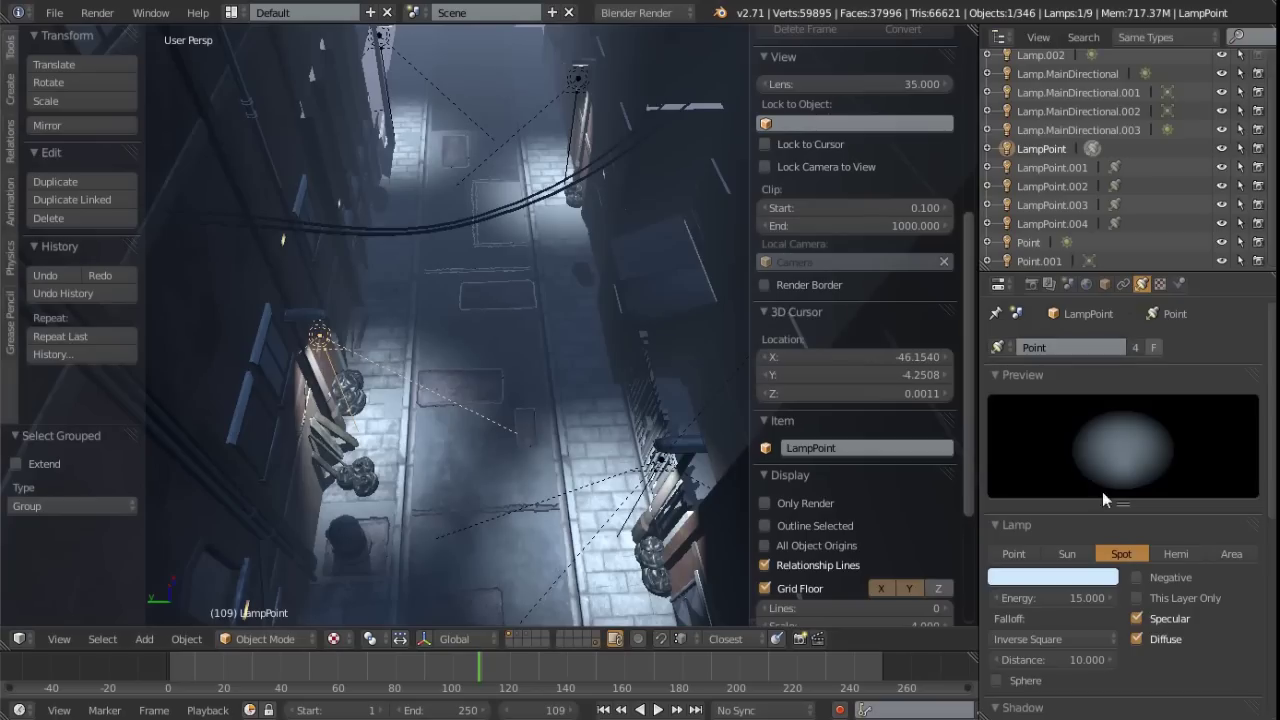
scroll(1109, 501, down, 5)
scroll(1109, 501, down, 5)
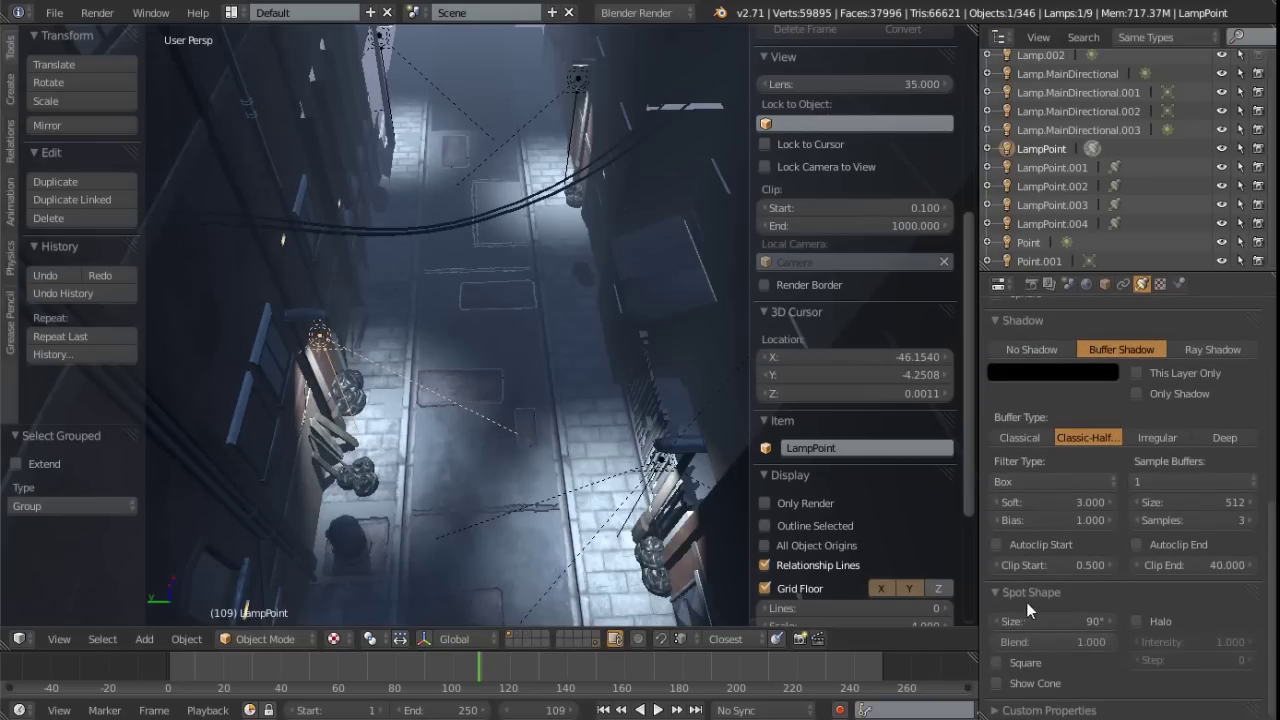
Try a wider spot size on LampPoint, restore it to 90°, and try raising the spot blend
mouse_move(1071, 625)
mouse_down()
mouse_move(1012, 625)
mouse_move(1091, 625)
mouse_up()
click(1068, 624)
text(90)
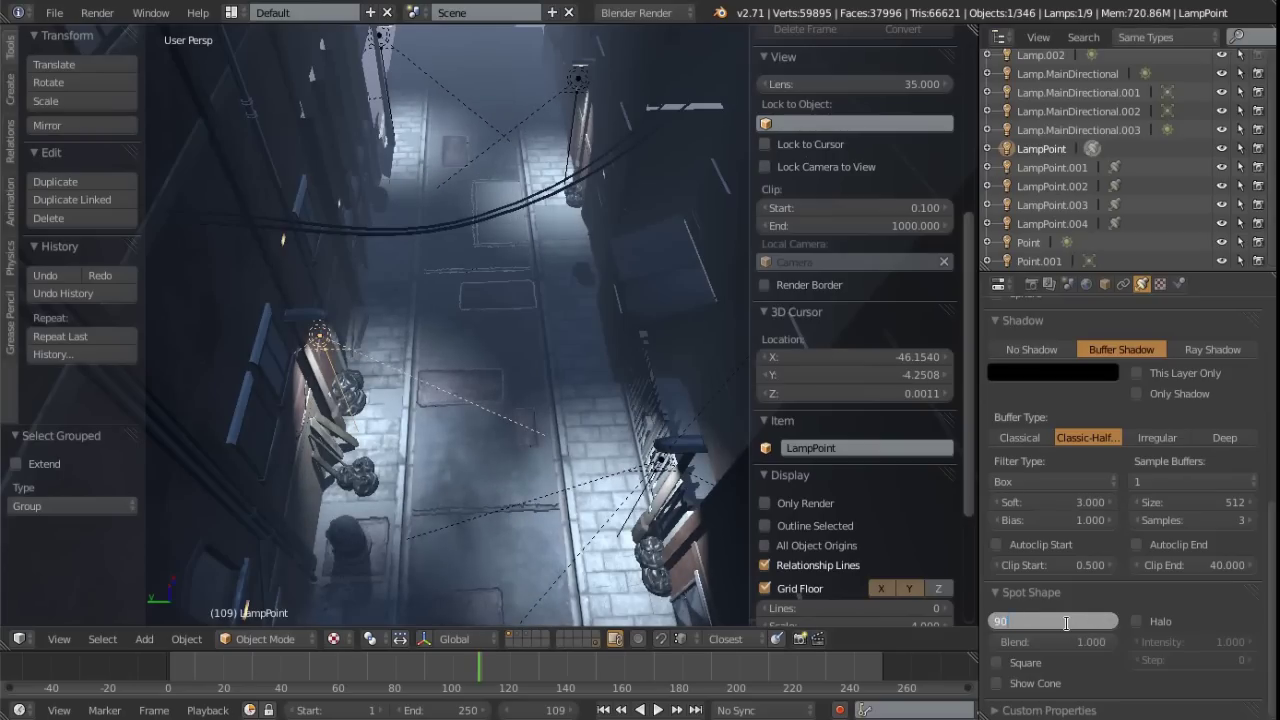
key(Return)
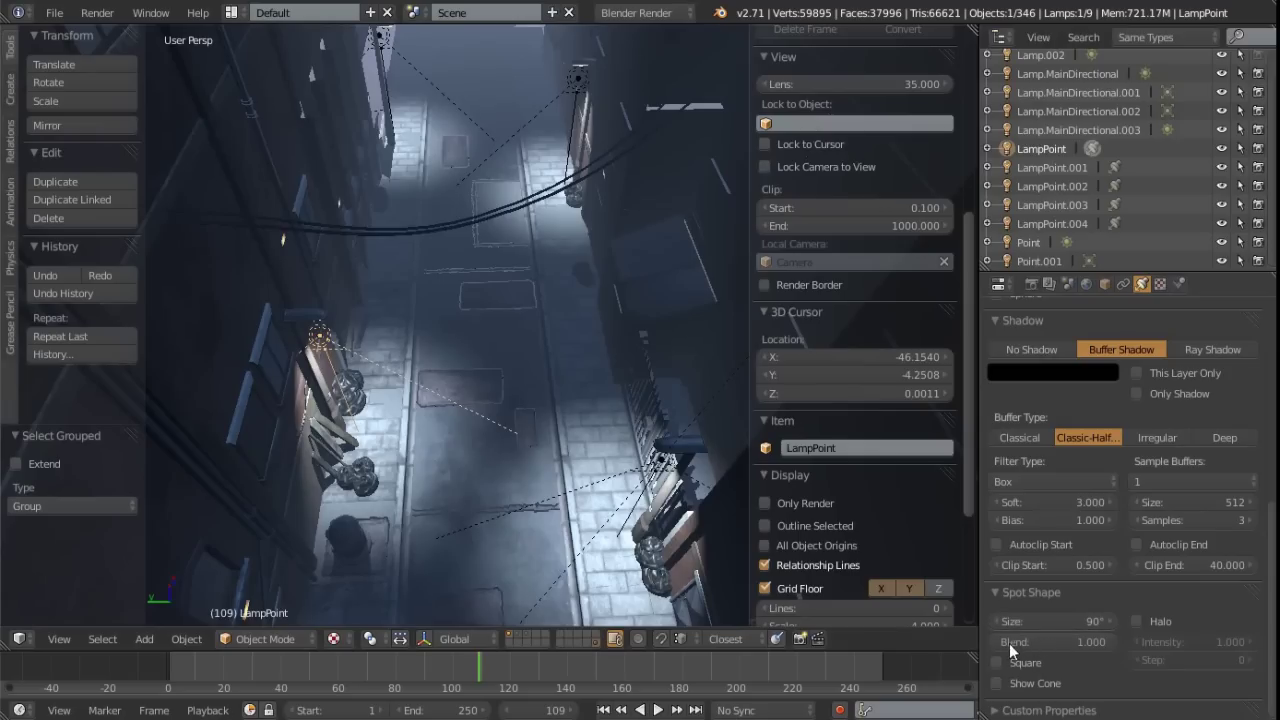
mouse_move(1103, 641)
mouse_down()
mouse_move(998, 641)
mouse_move(1114, 641)
mouse_up()
Inspect LampPoint's colour, energy and shadow settings, and examine how the lamps light both sides of the street
scroll(1076, 651, up, 5)
scroll(1079, 650, up, 3)
scroll(1100, 580, down, 2)
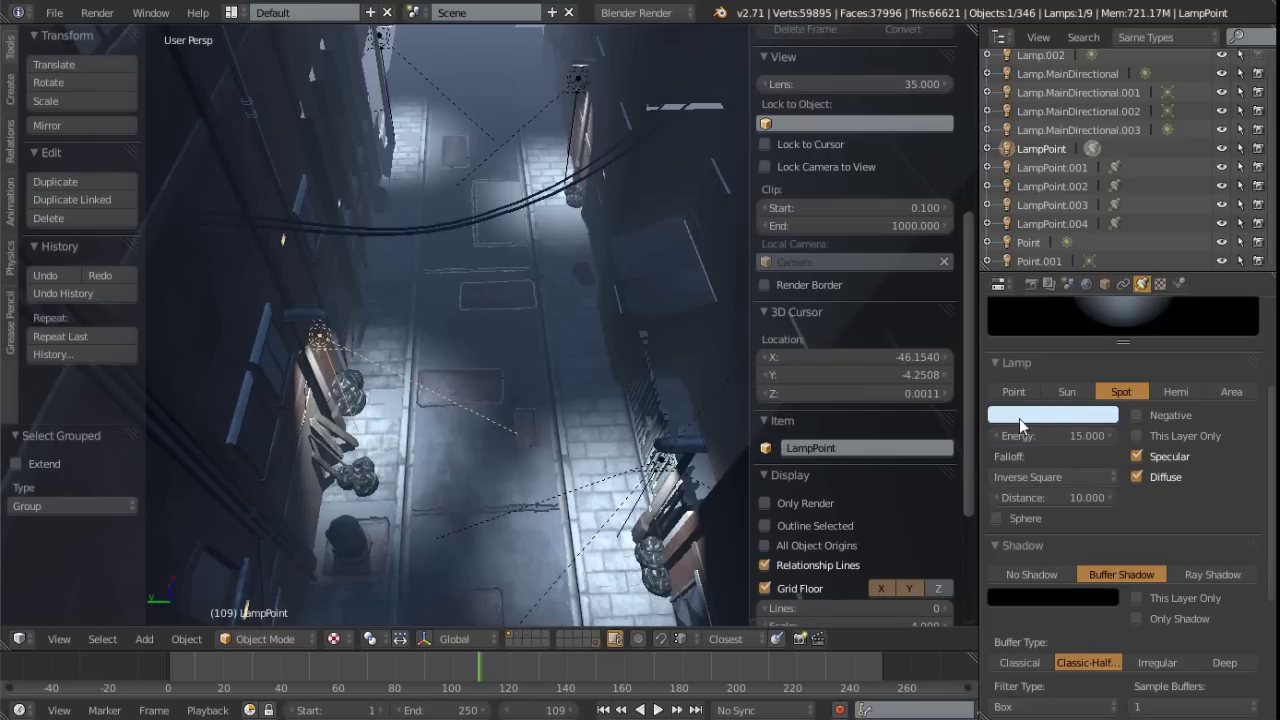
click(1044, 414)
scroll(1080, 580, down, 5)
middle_drag(469, 423, 421, 130)
middle_drag(432, 222, 537, 303)
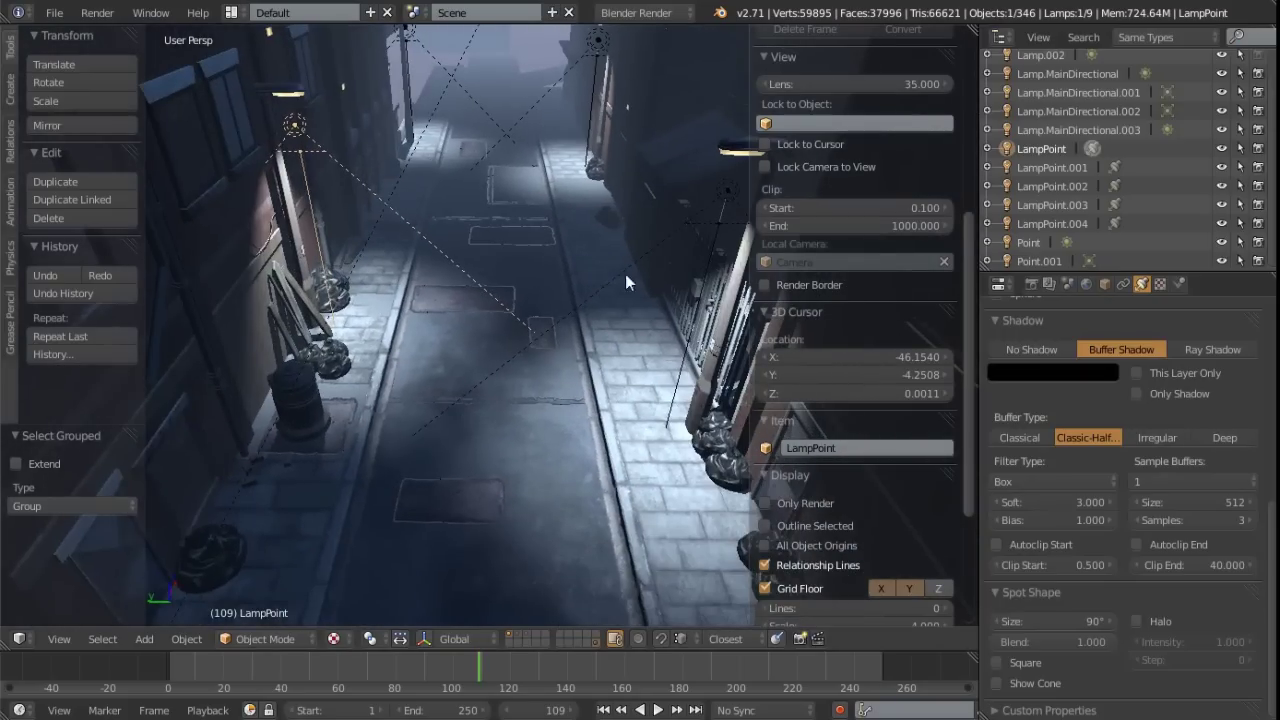
middle_drag(503, 230, 528, 244)
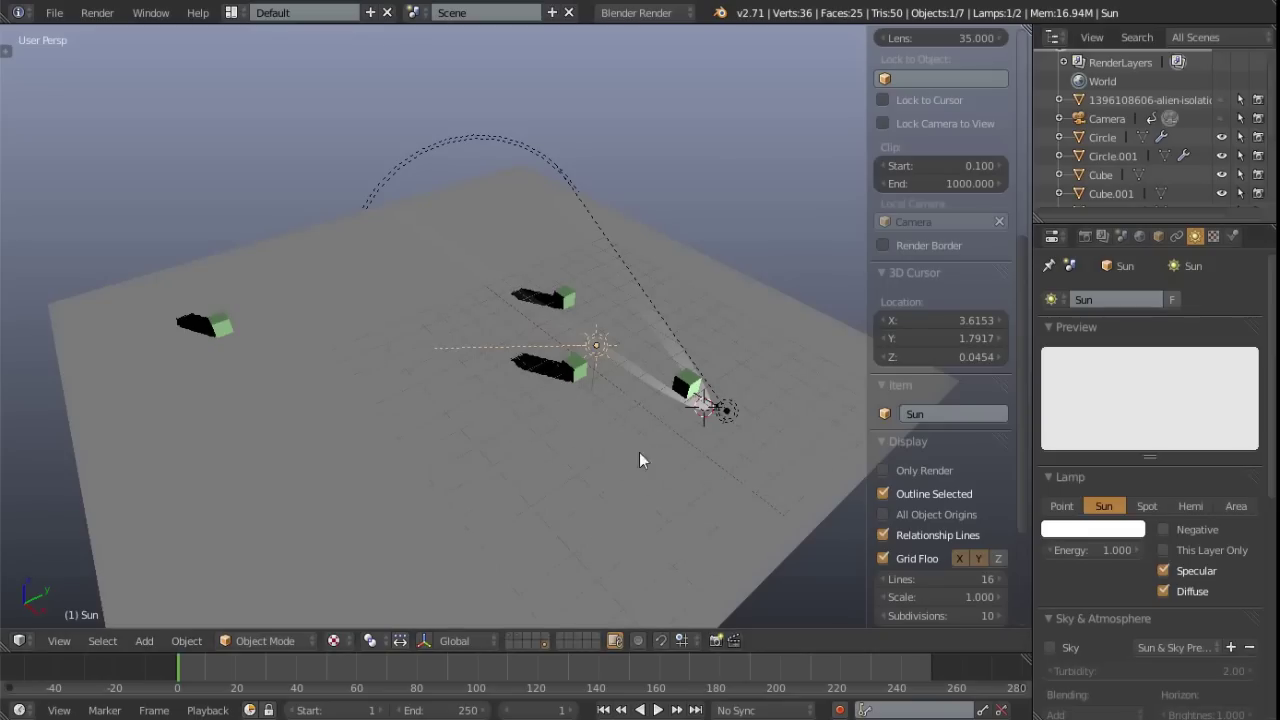
In the test scene with the green cubes, move the spot lamp horizontally away from the nearest cube, with its height locked
shift+middle_drag(645, 402, 563, 400)
scroll(509, 371, up, 4)
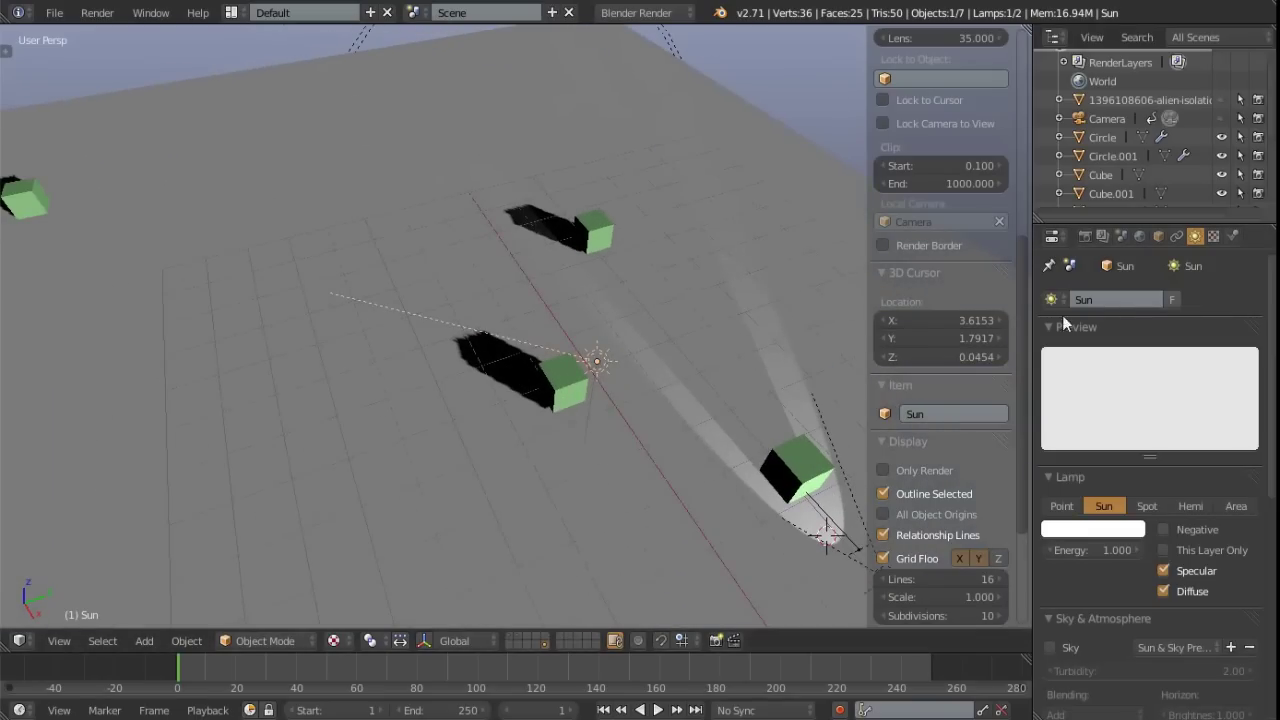
middle_drag(826, 529, 708, 390)
middle_drag(583, 404, 627, 444)
right_click(686, 440)
key(g)
key(shift+z)
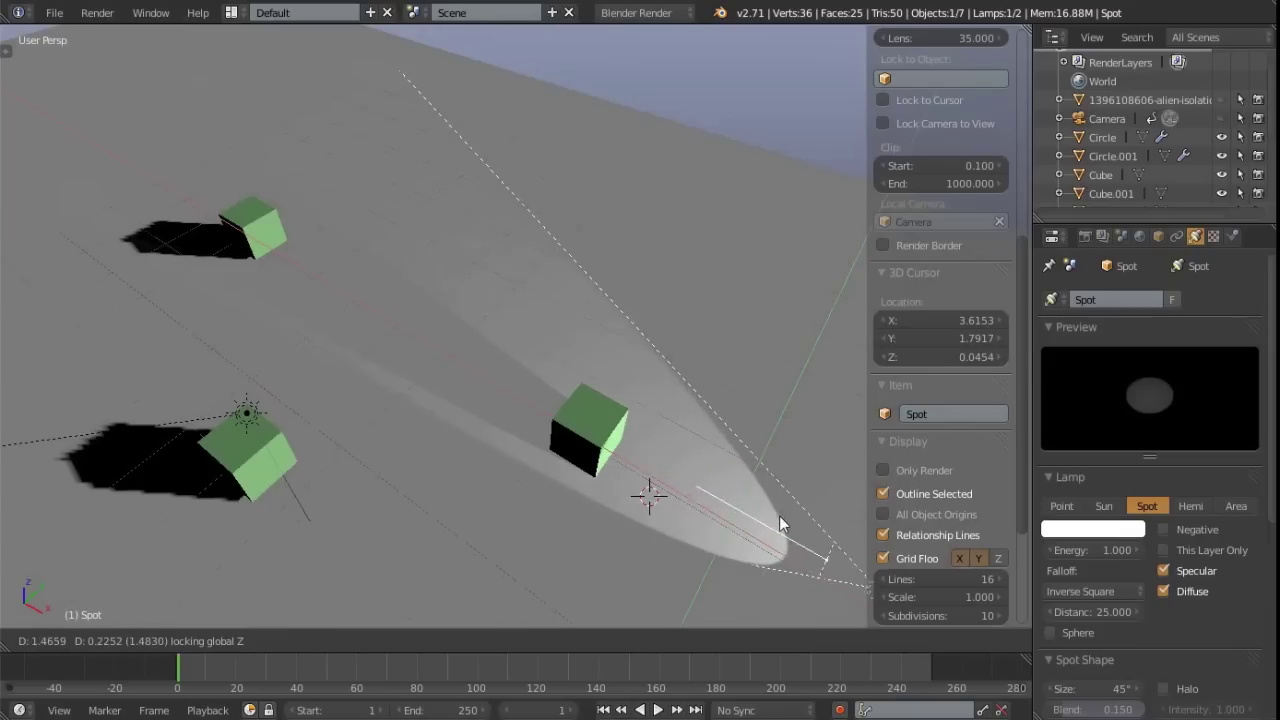
click(826, 560)
Compare the cube shadows cast by the spot and sun lamps from several angles, and select the sun lamp
middle_drag(651, 437, 626, 380)
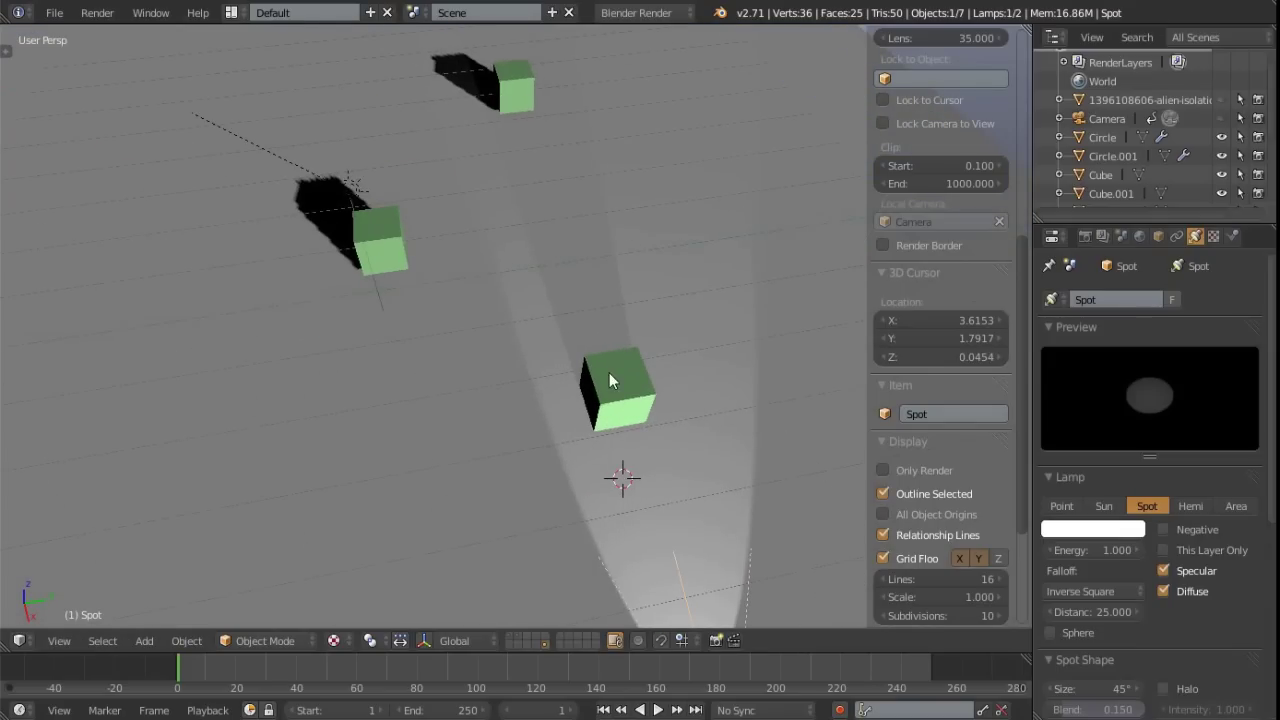
middle_drag(368, 227, 522, 370)
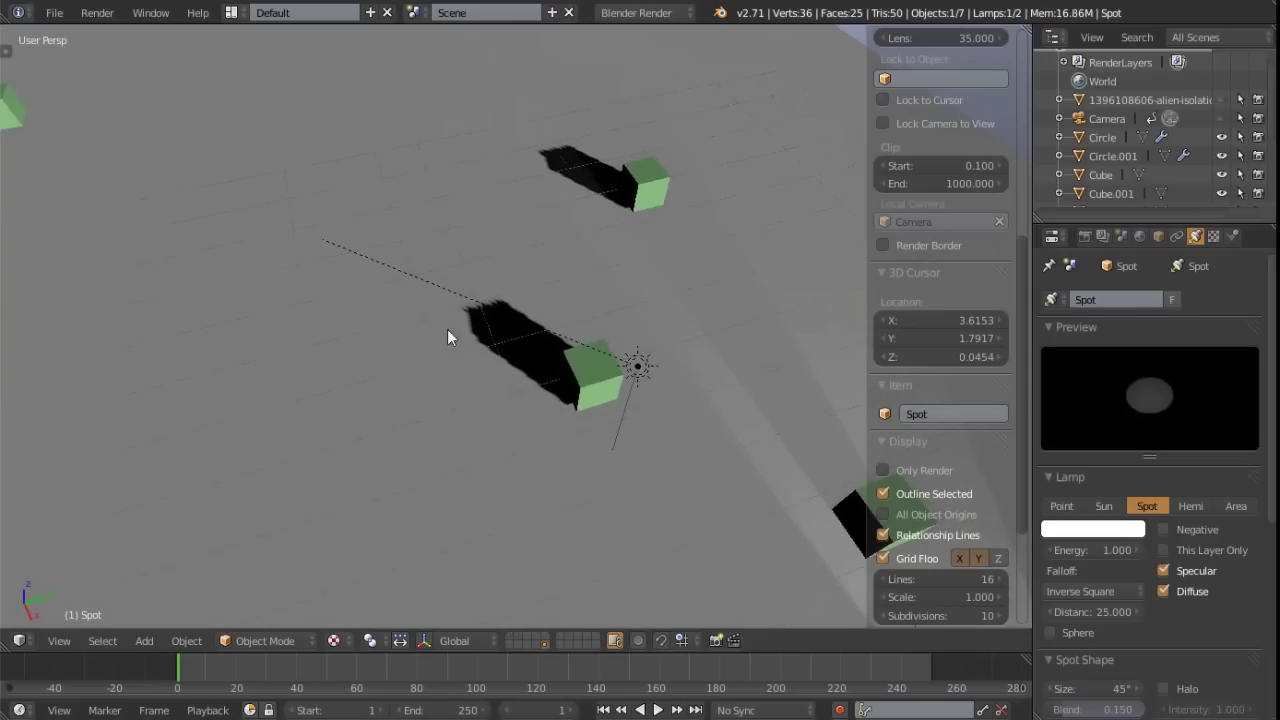
middle_drag(472, 321, 551, 366)
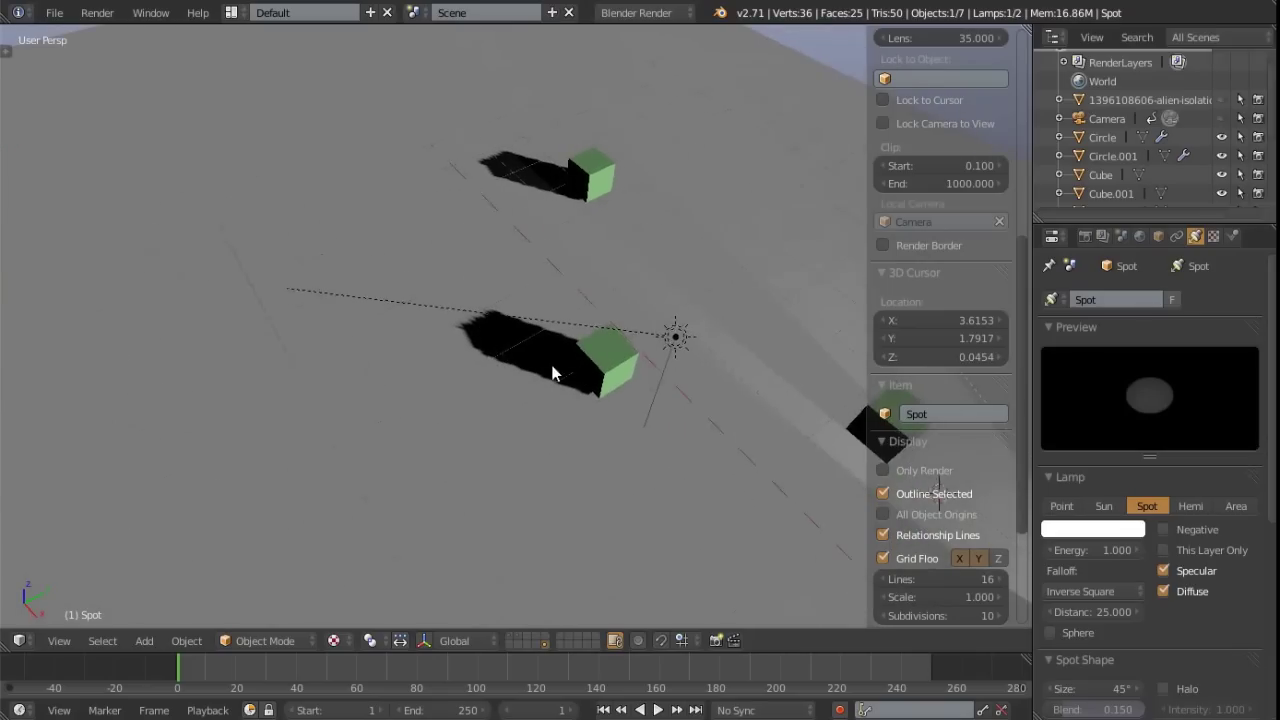
right_click(678, 343)
middle_drag(637, 377, 456, 364)
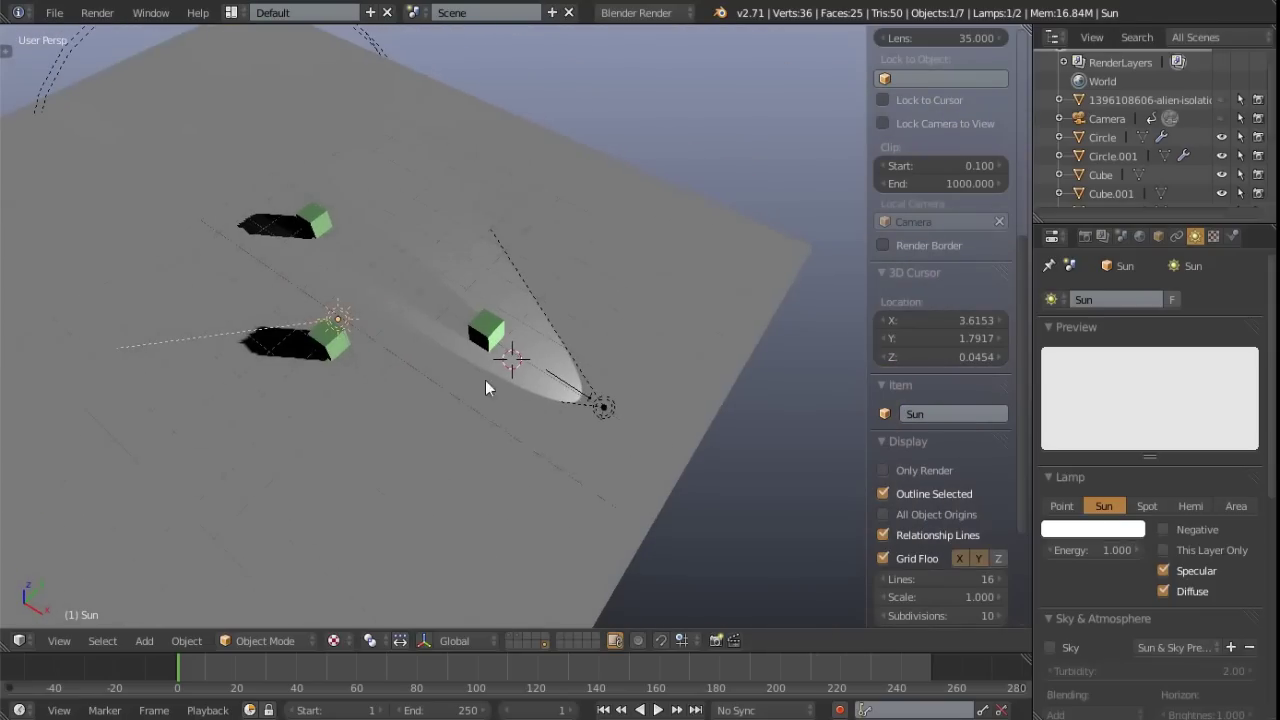
Delete the spot lamp next to the cube by the 3D cursor and select the sun lamp
right_click(604, 408)
key(x)
click(612, 410)
scroll(450, 370, up, 2)
right_click(480, 354)
middle_drag(480, 360, 536, 312)
scroll(527, 370, down, 1)
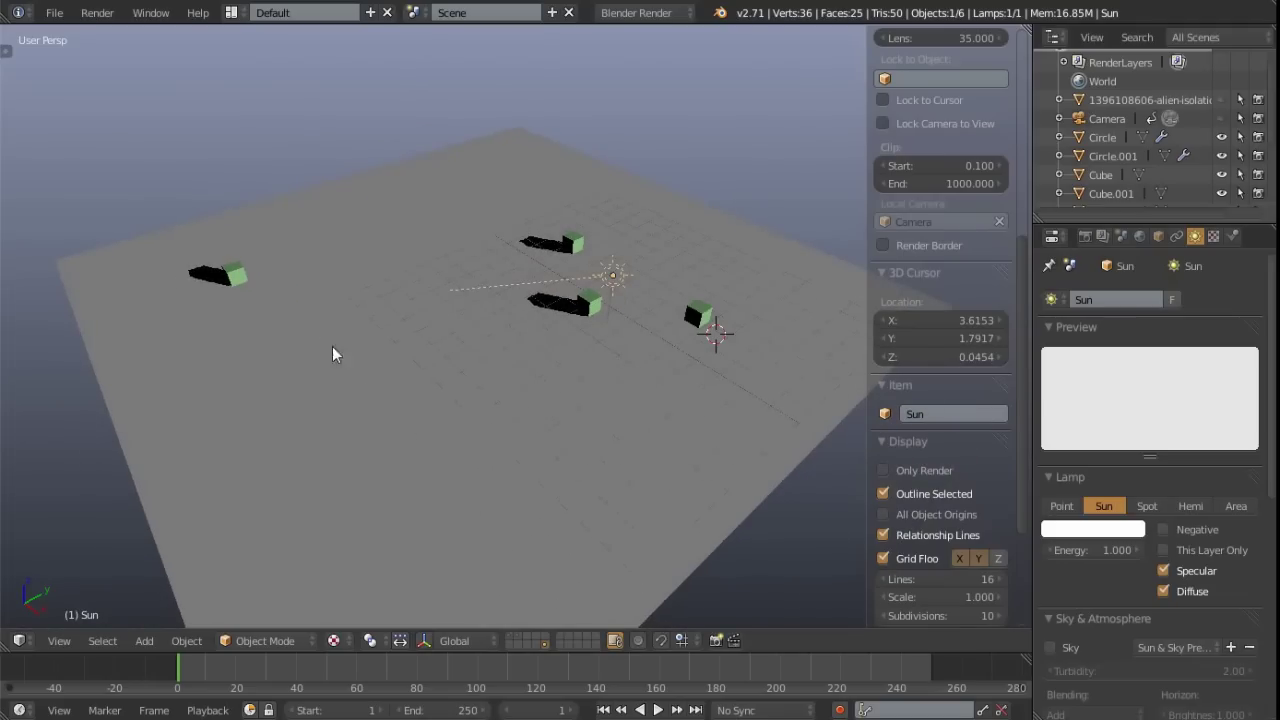
Select the green cube nearest the 3D cursor
shift+middle_drag(399, 369, 408, 402)
scroll(470, 380, up, 2)
shift+middle_drag(539, 366, 563, 399)
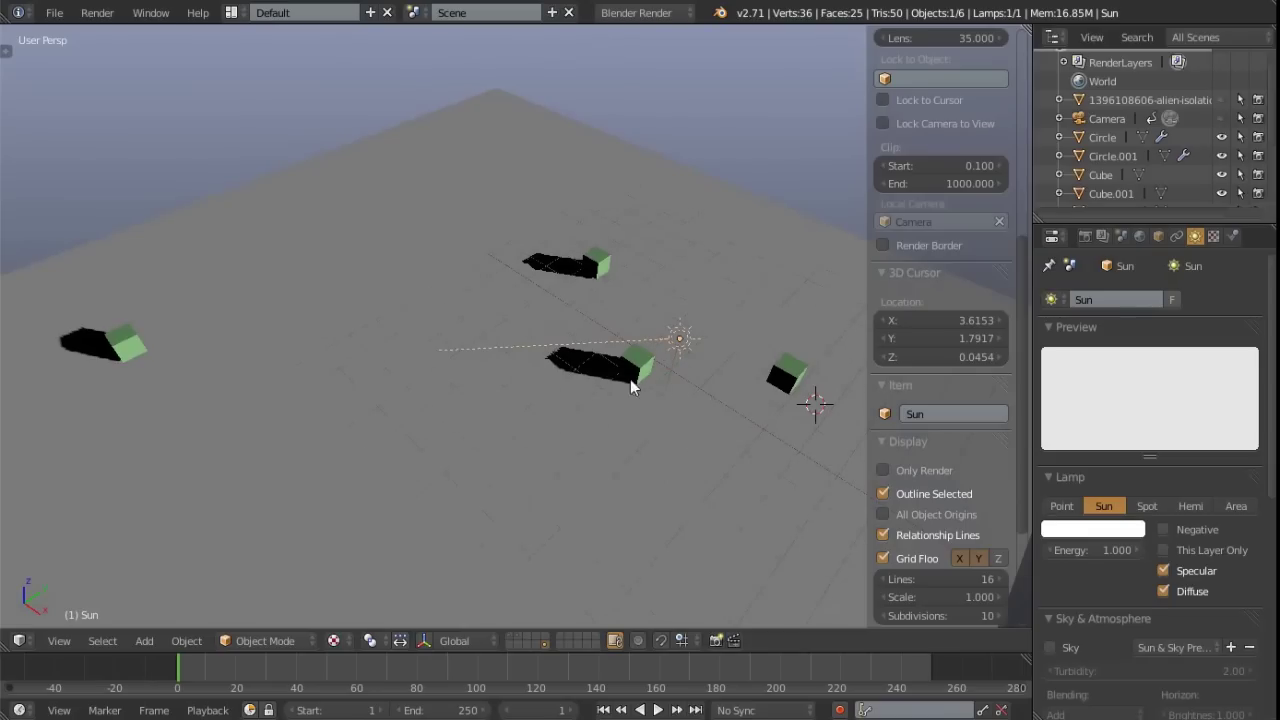
right_click(788, 376)
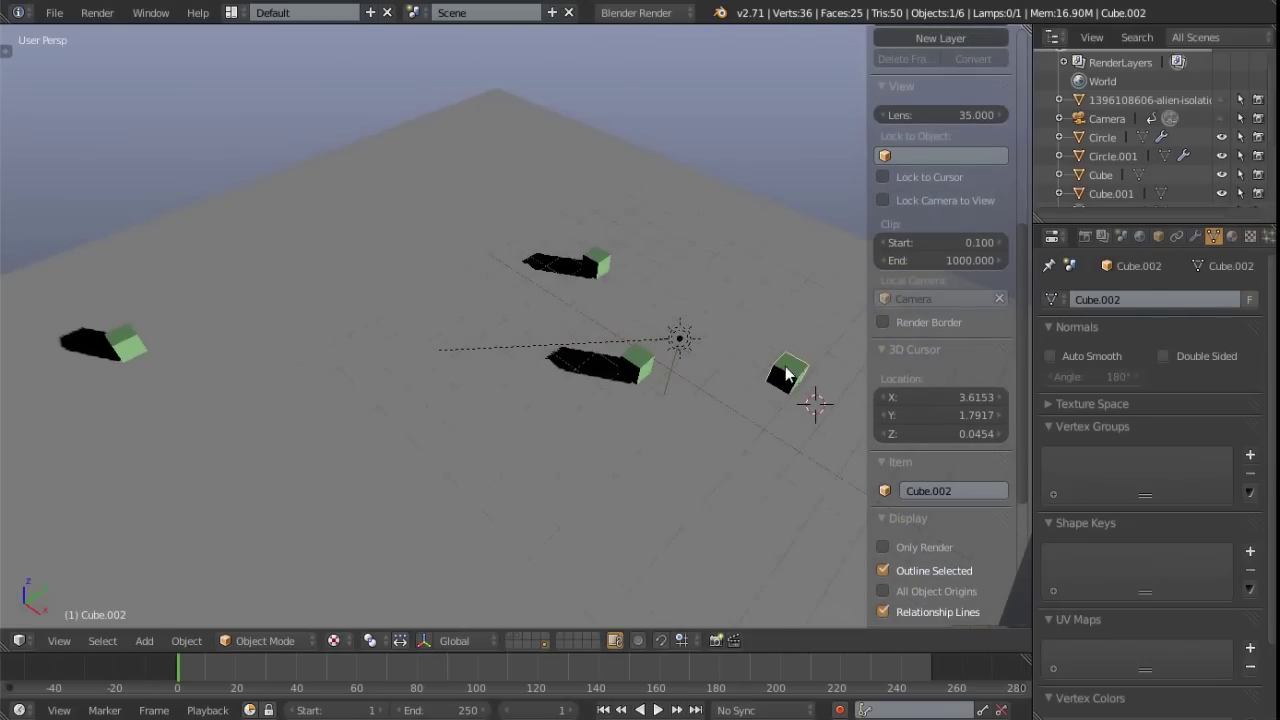
Select the sun lamp and move it past the green cube nearest the 3D cursor
middle_drag(774, 382, 580, 347)
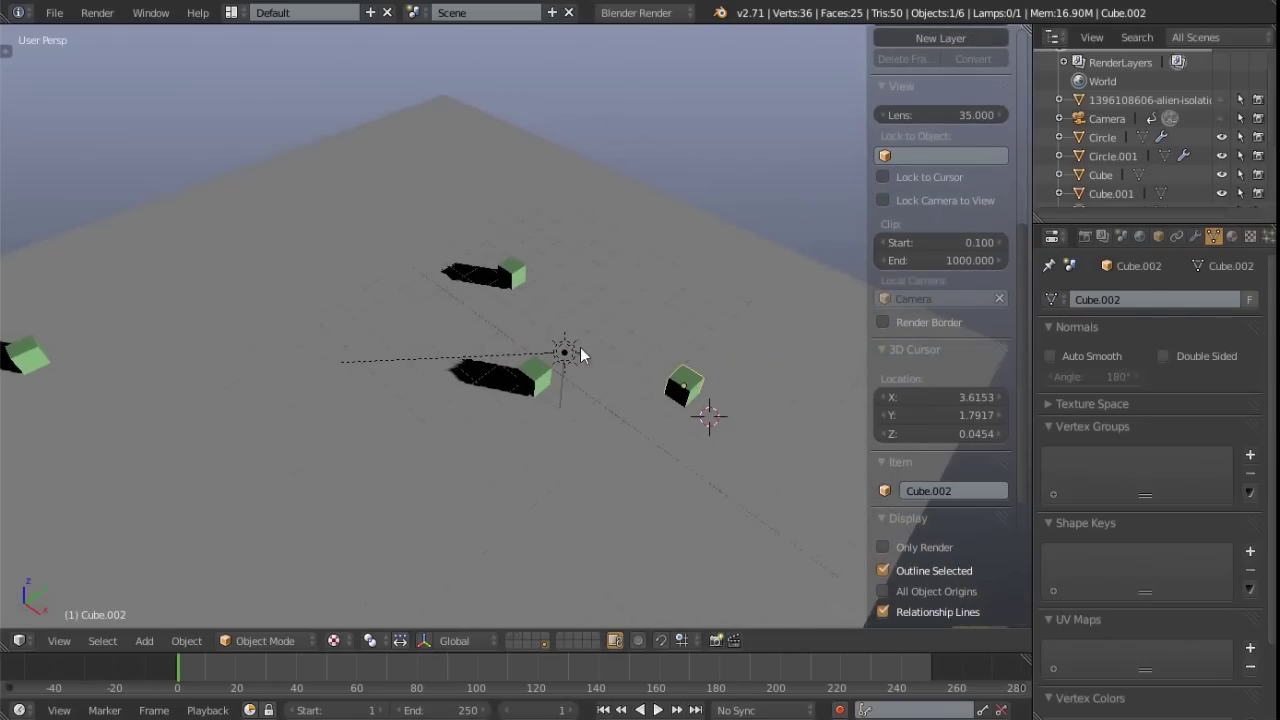
shift+middle_drag(497, 379, 678, 350)
right_click(615, 366)
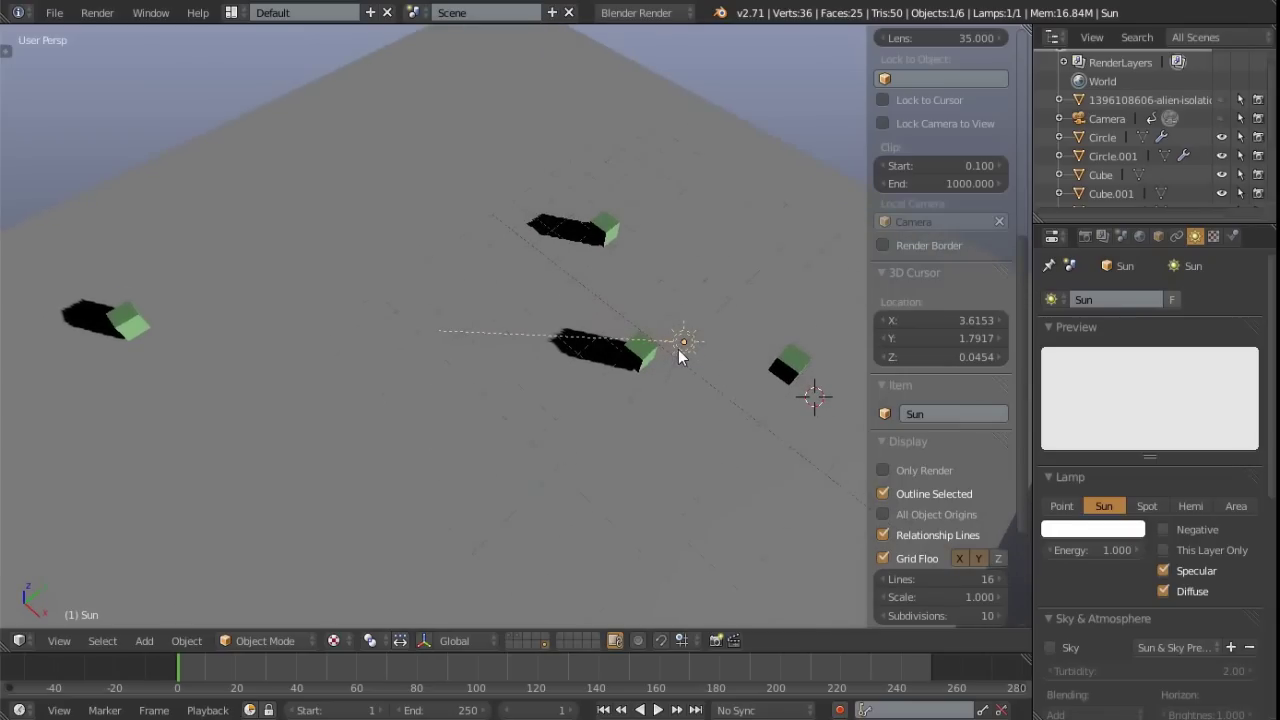
shift+middle_drag(510, 369, 620, 371)
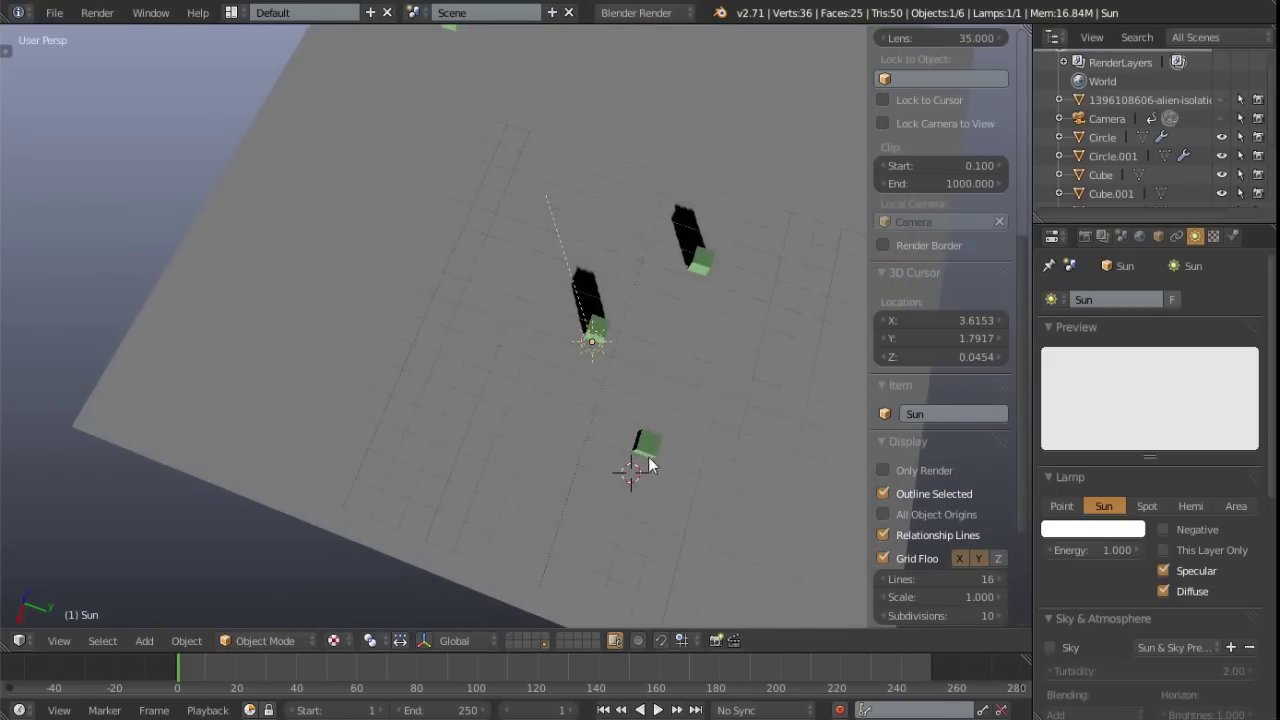
middle_drag(642, 445, 637, 381)
key(g)
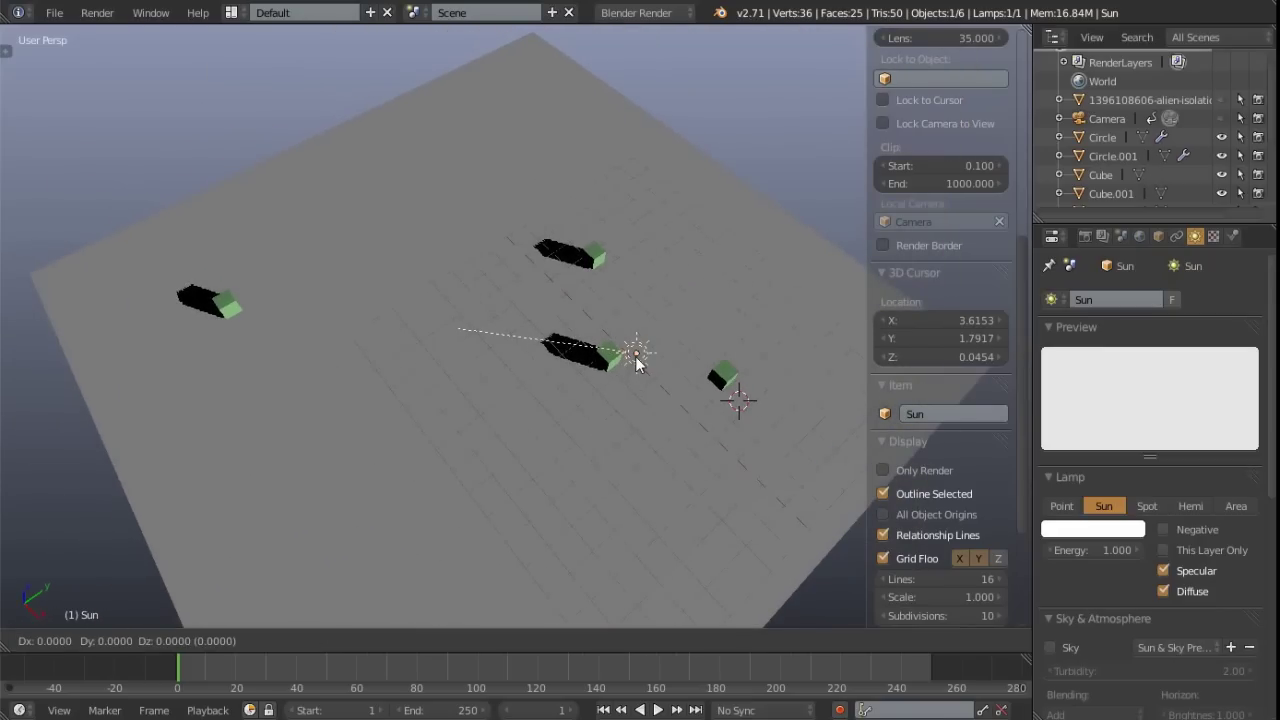
key(y)
click(660, 371)
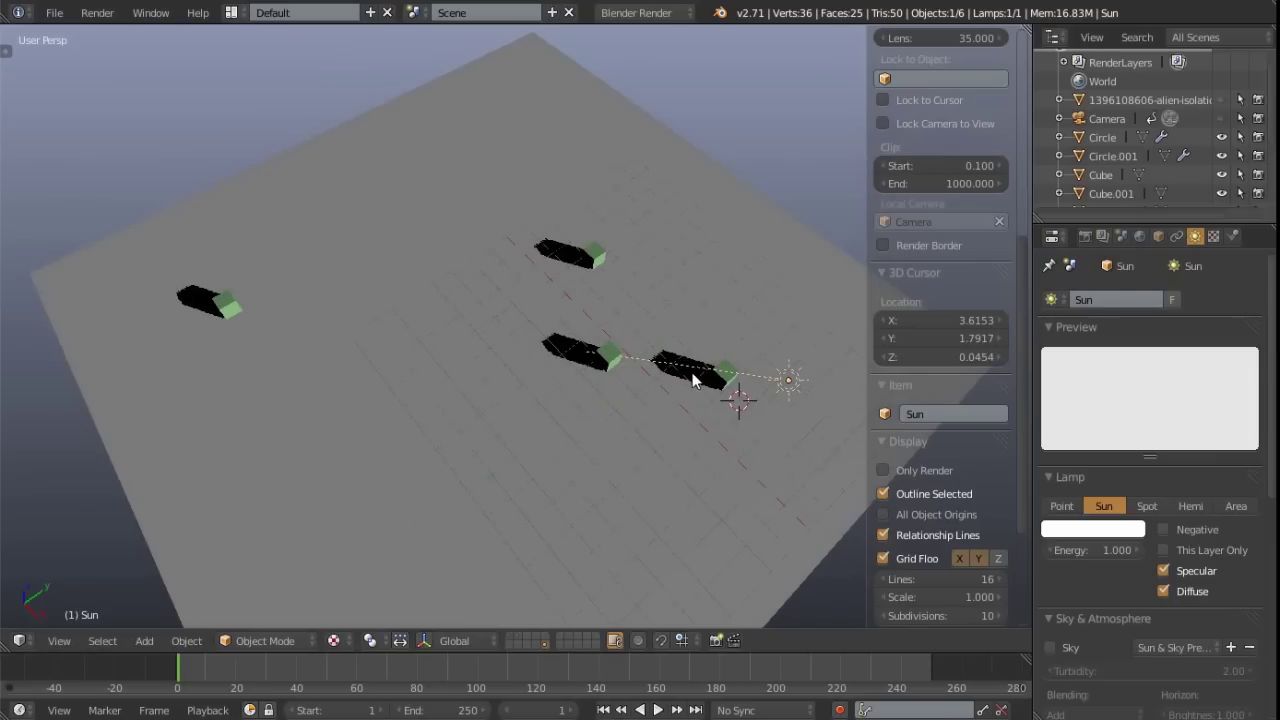
Move the sun lamp horizontally, with its height locked, well beyond the edge of the ground plane
middle_drag(697, 378, 638, 399)
key(g)
key(shift+z)
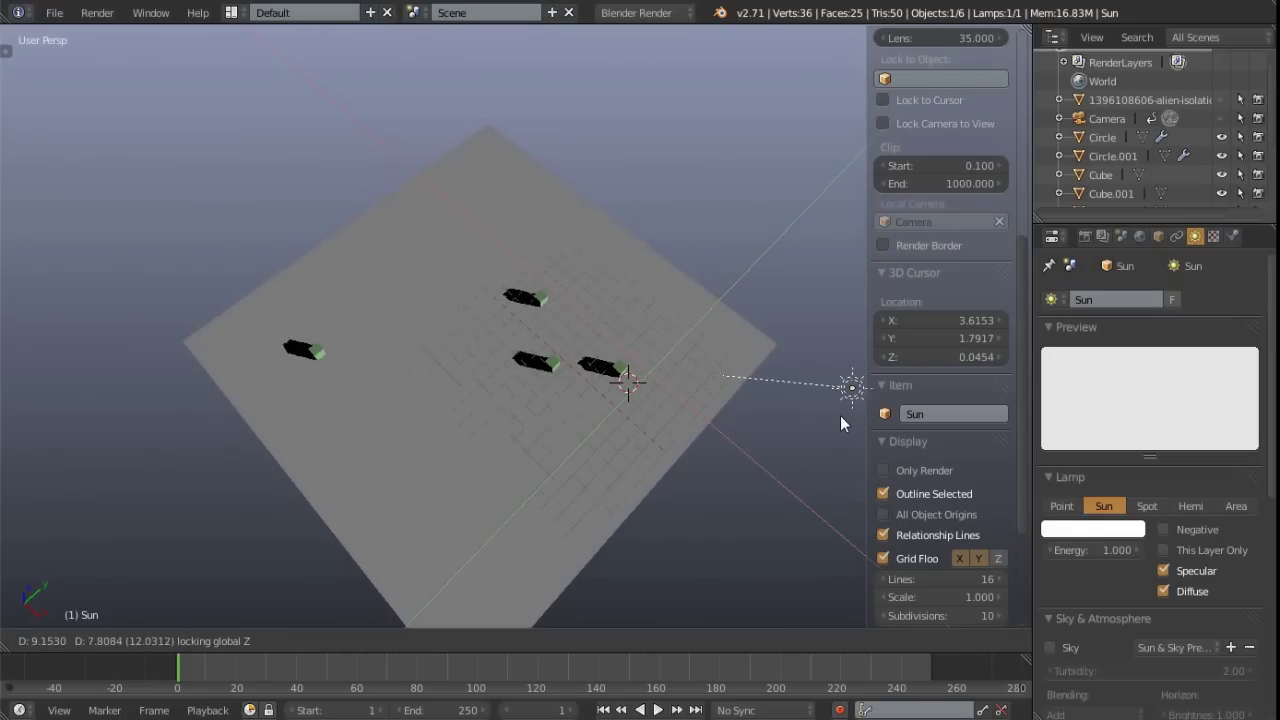
click(842, 415)
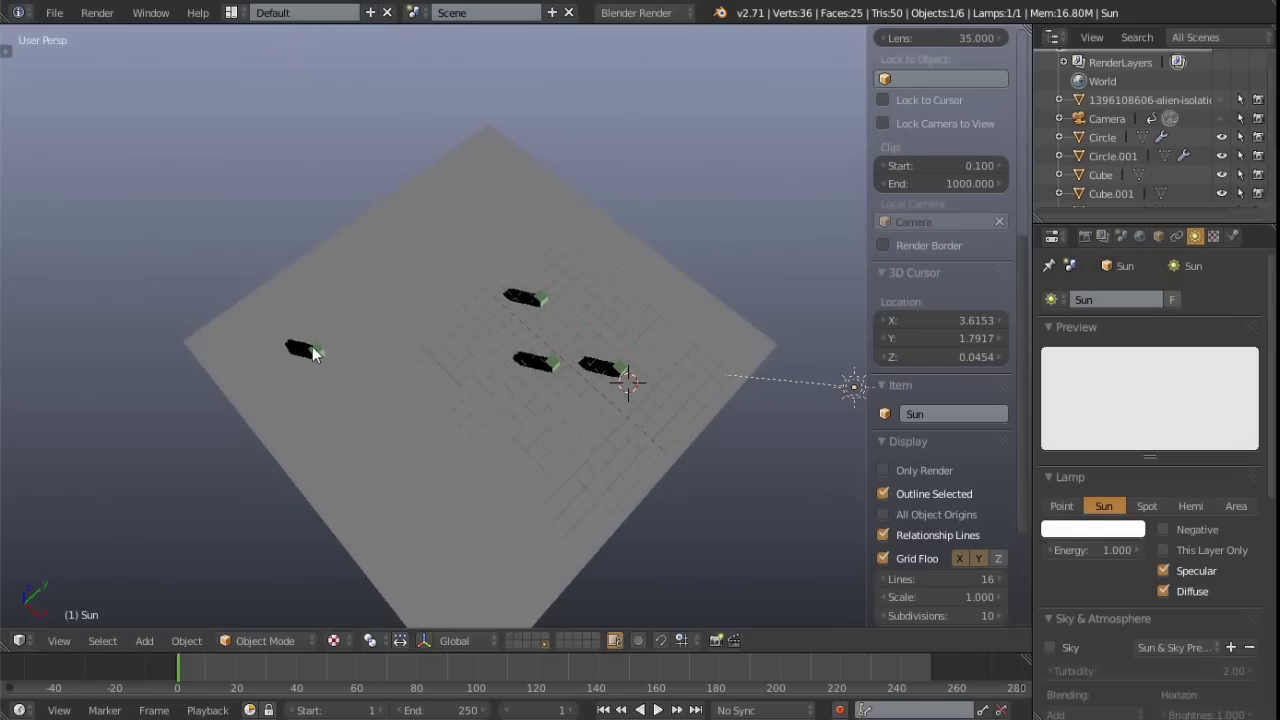
scroll(494, 400, down, 3)
key(g)
key(shift+z)
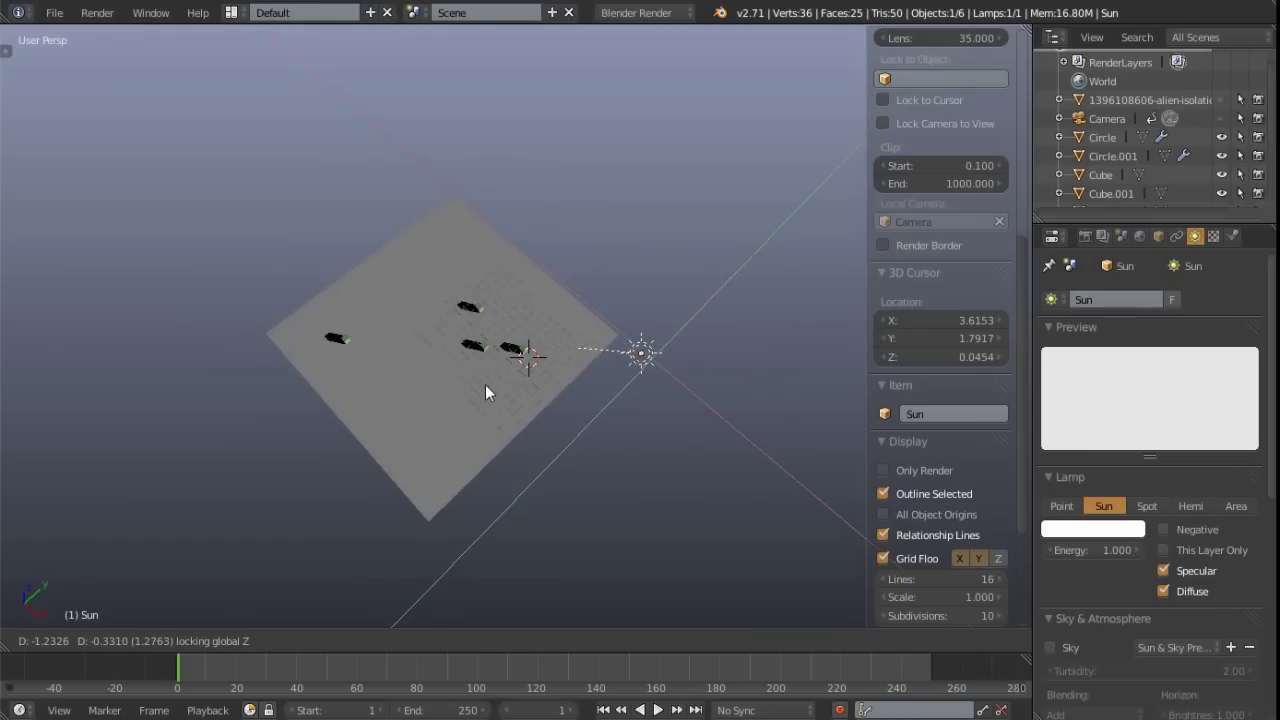
click(551, 393)
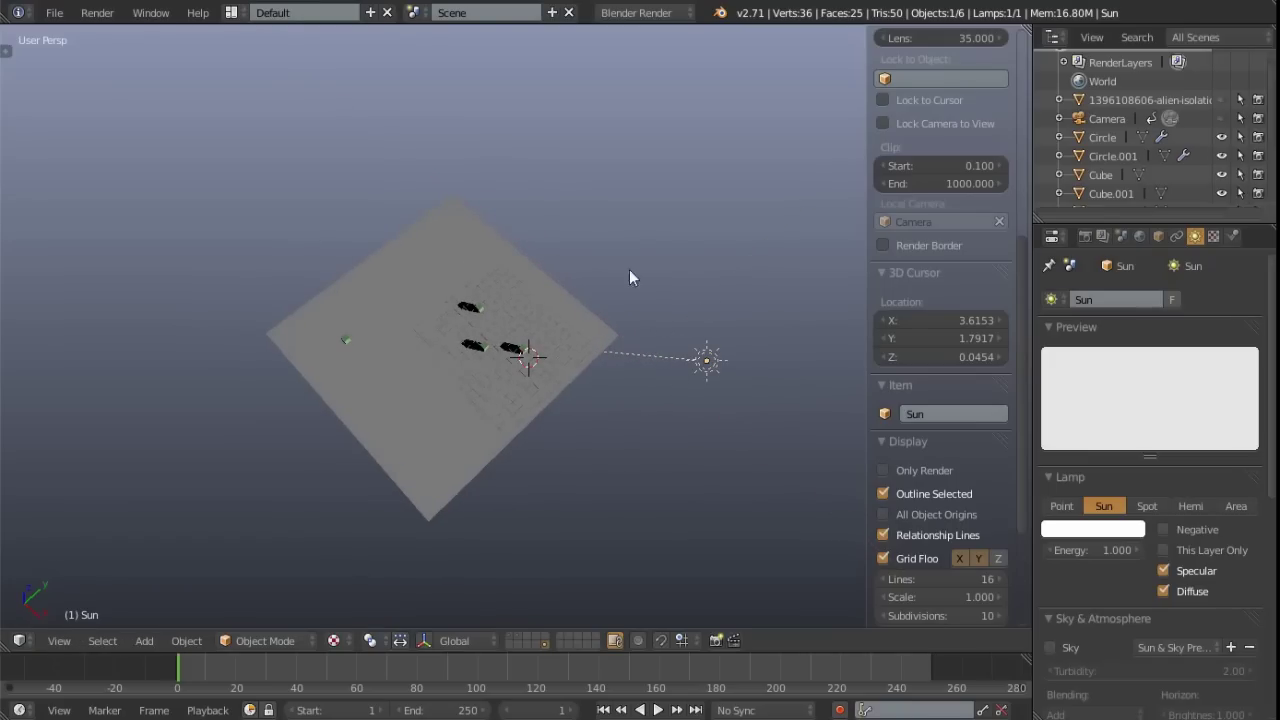
Test the shadow range by moving the sun lamp in toward the cubes and back out beyond the ground plane, with its height locked
scroll(1090, 603, down, 10)
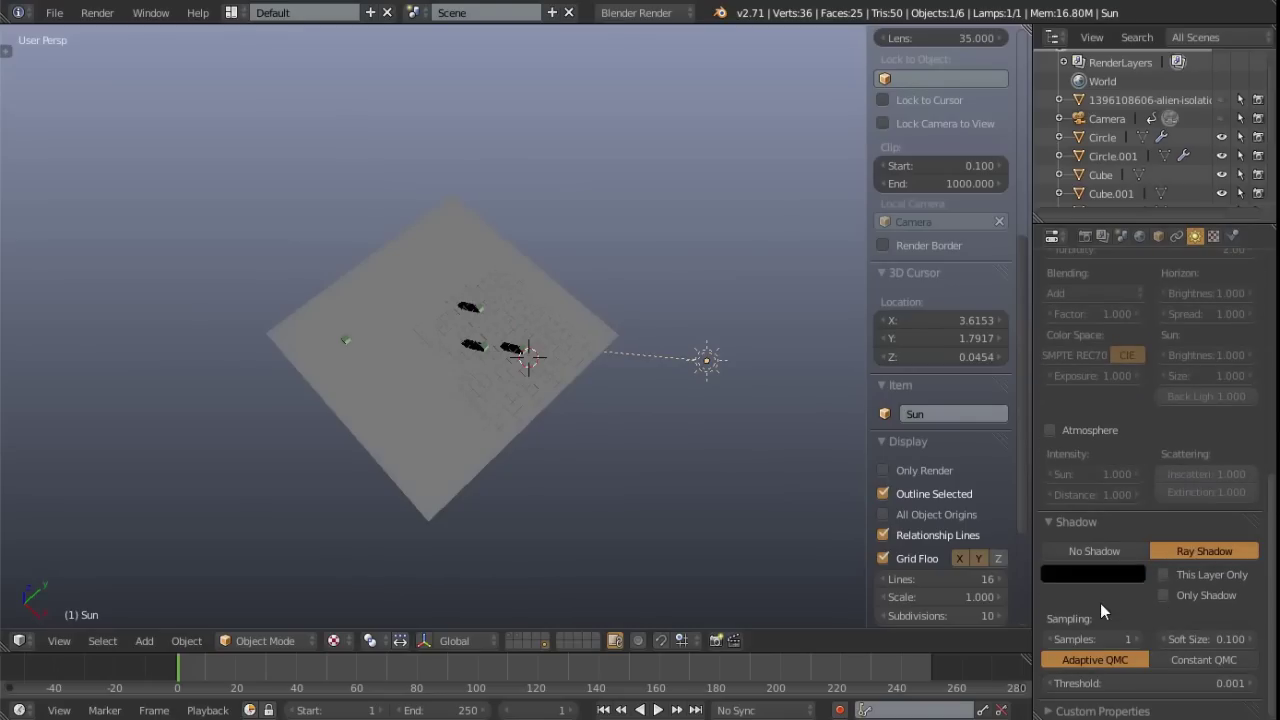
scroll(512, 364, up, 1)
shift+middle_drag(512, 364, 547, 404)
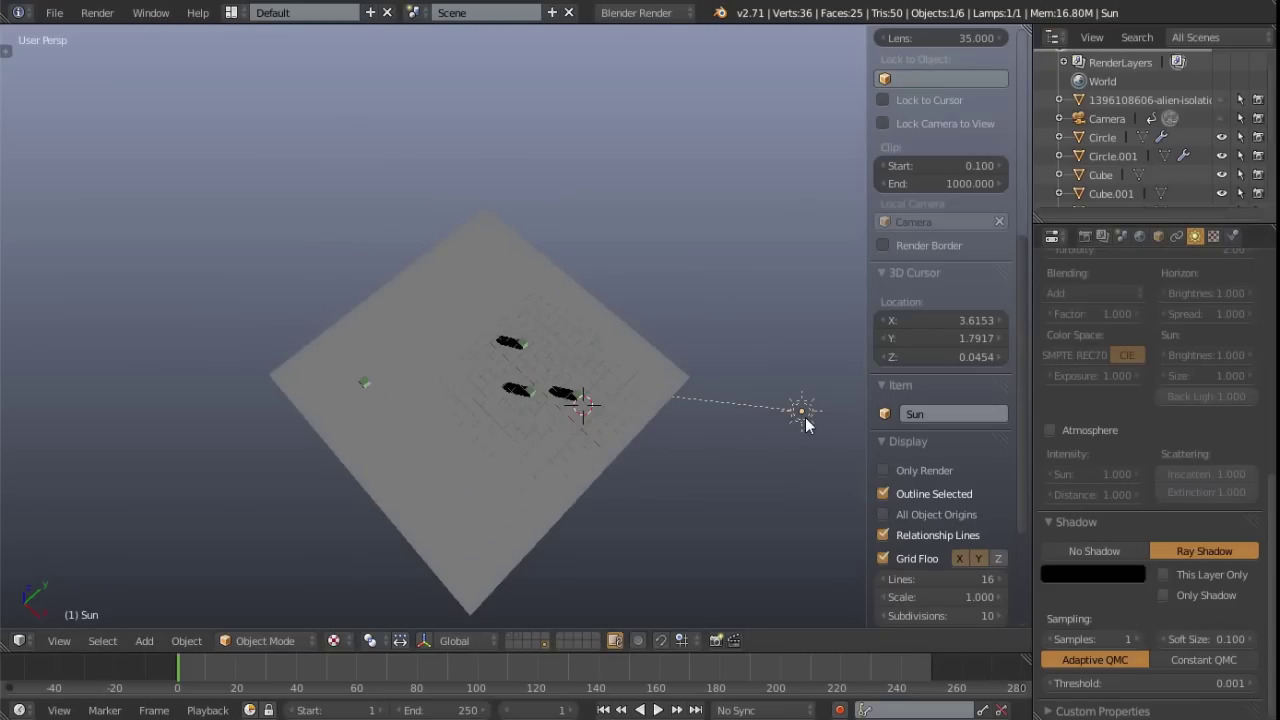
key(g)
key(shift+z)
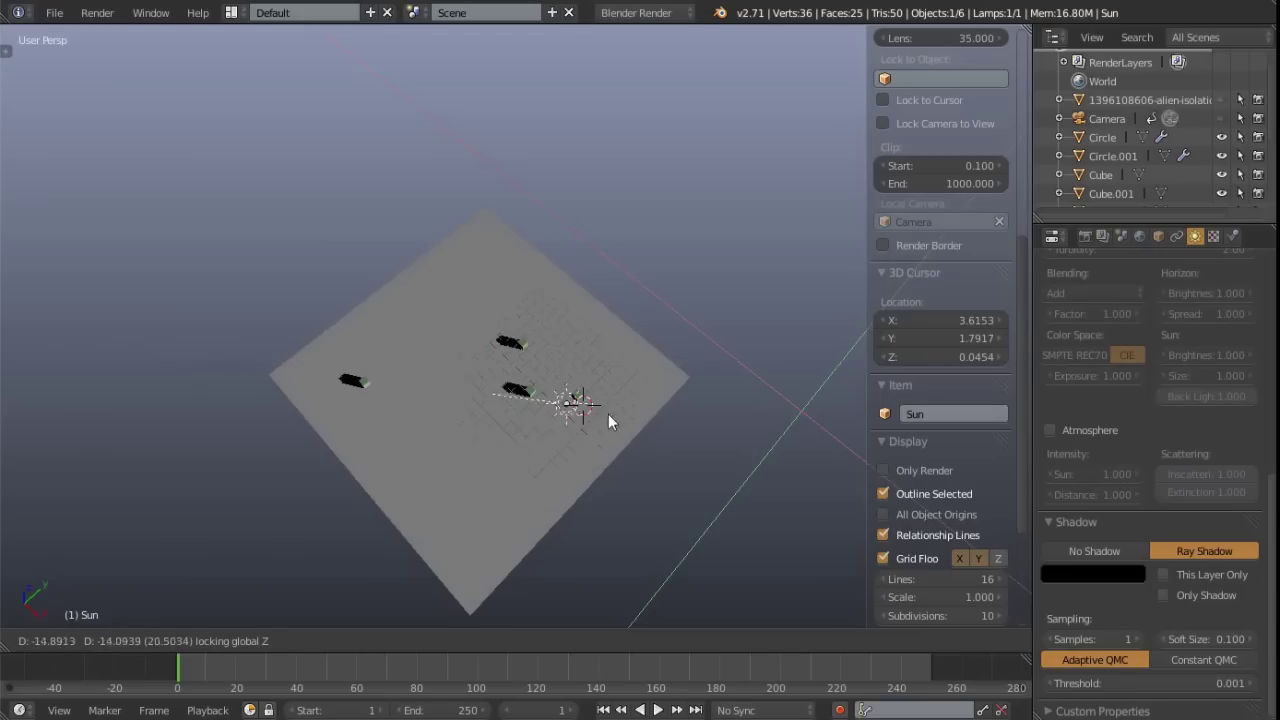
click(812, 420)
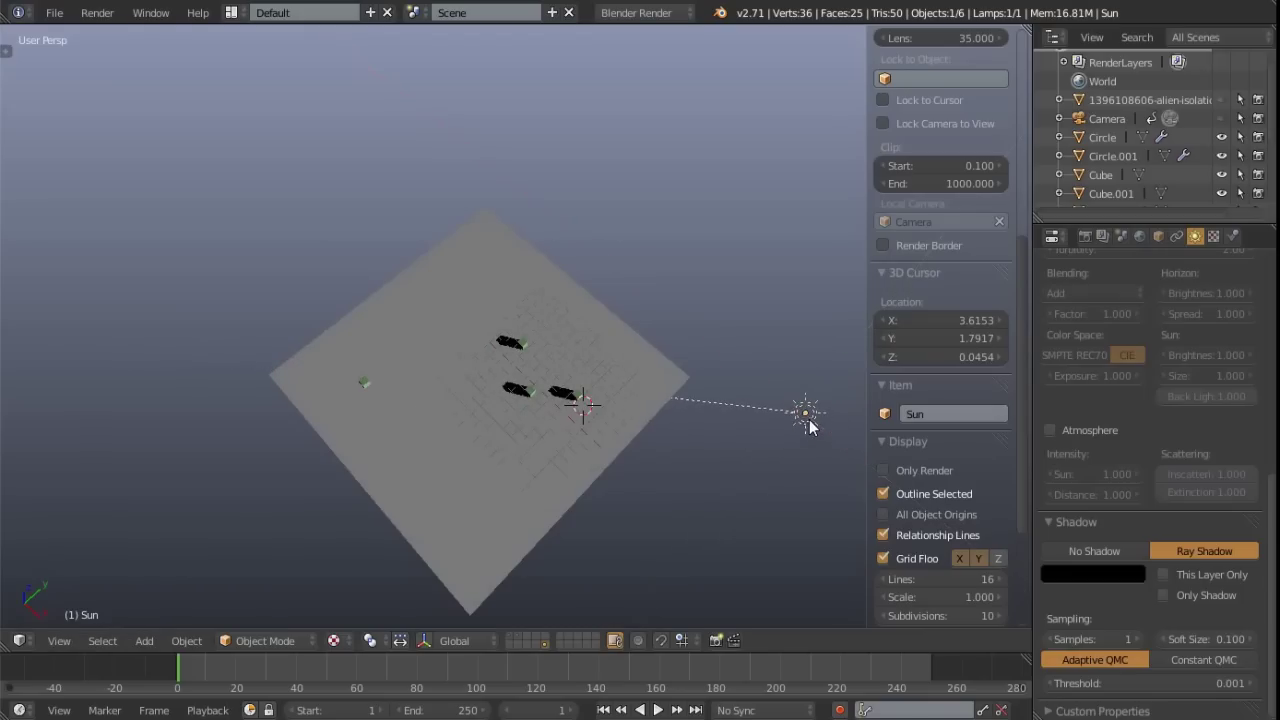
Switch the render engine to Blender Game and bring up the sun lamp's buffer shadow settings
middle_drag(526, 426, 681, 237)
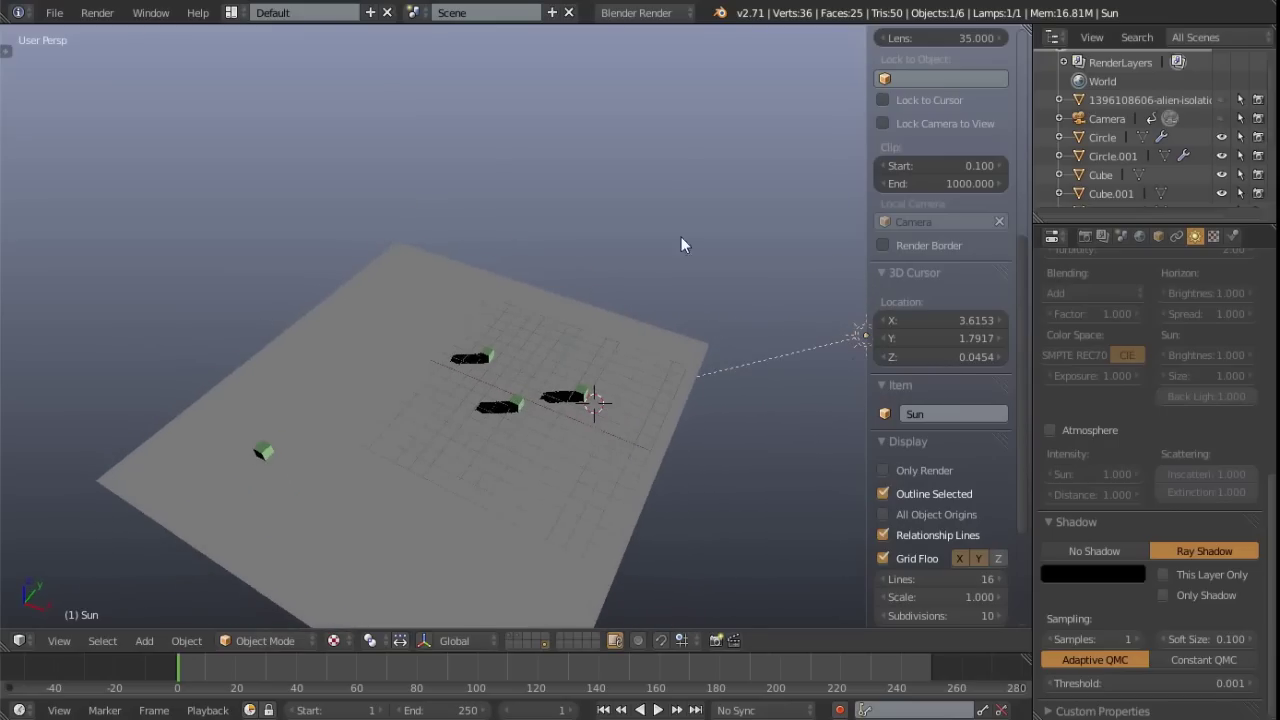
click(682, 14)
click(645, 13)
click(637, 54)
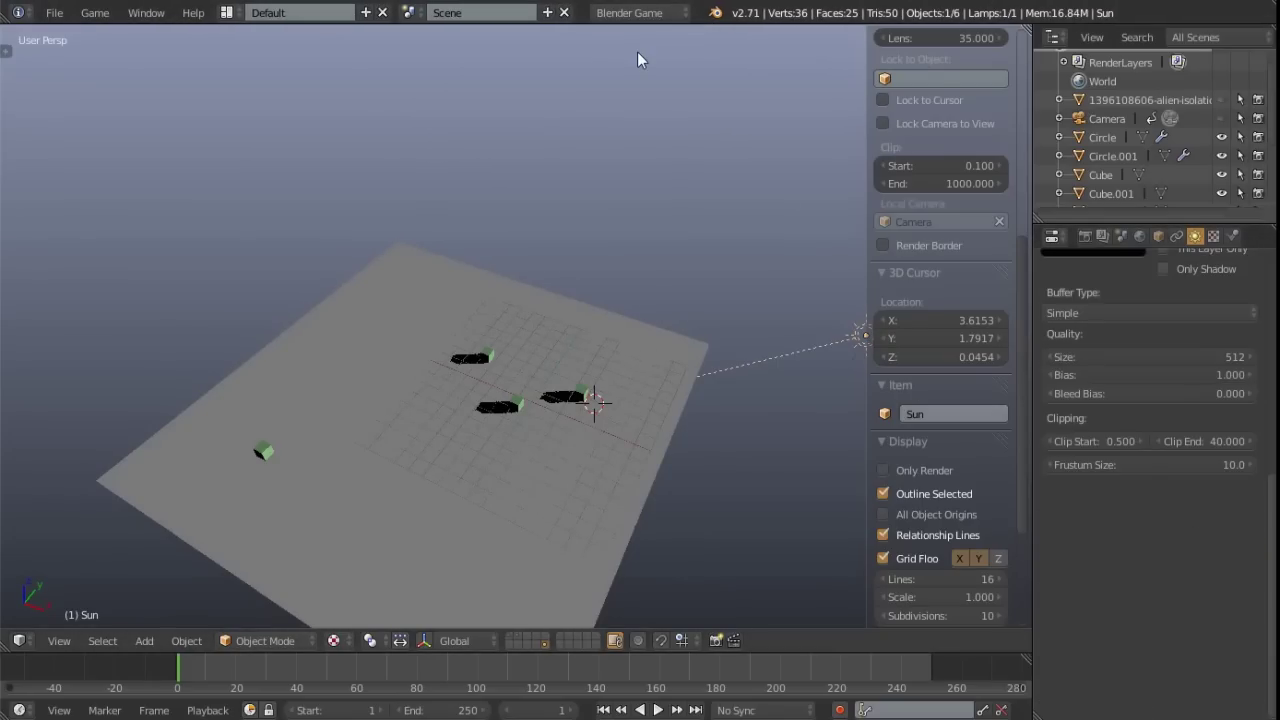
scroll(1152, 535, up, 5)
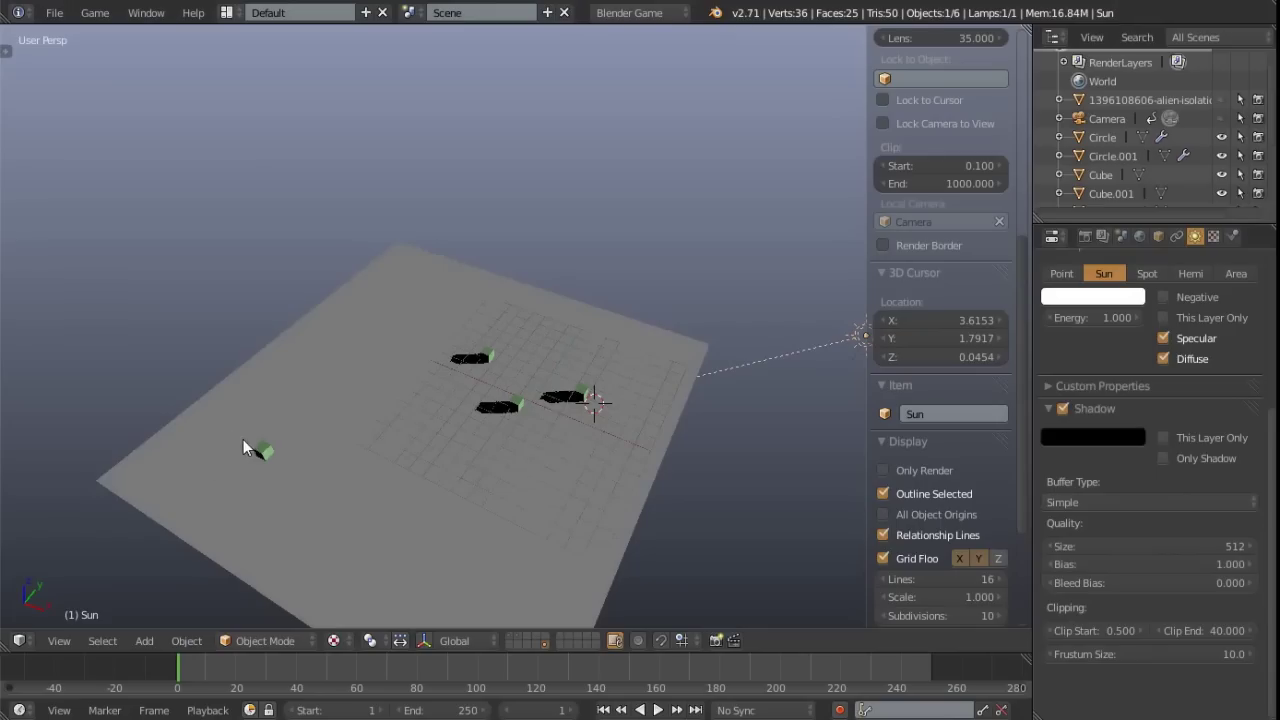
Try Clip End values of 27.9 and 125.7 for the sun lamp's shadow and restore it to 40
drag(1217, 635, 1200, 635)
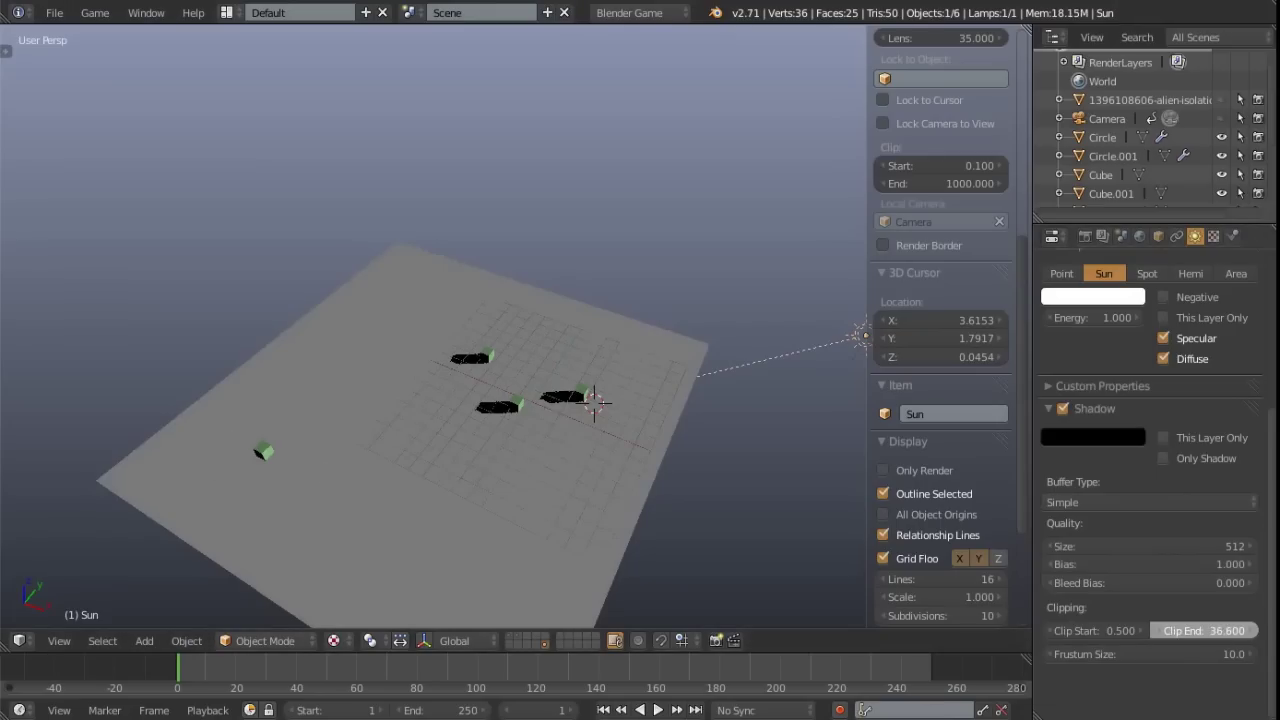
drag(1099, 635, 1068, 635)
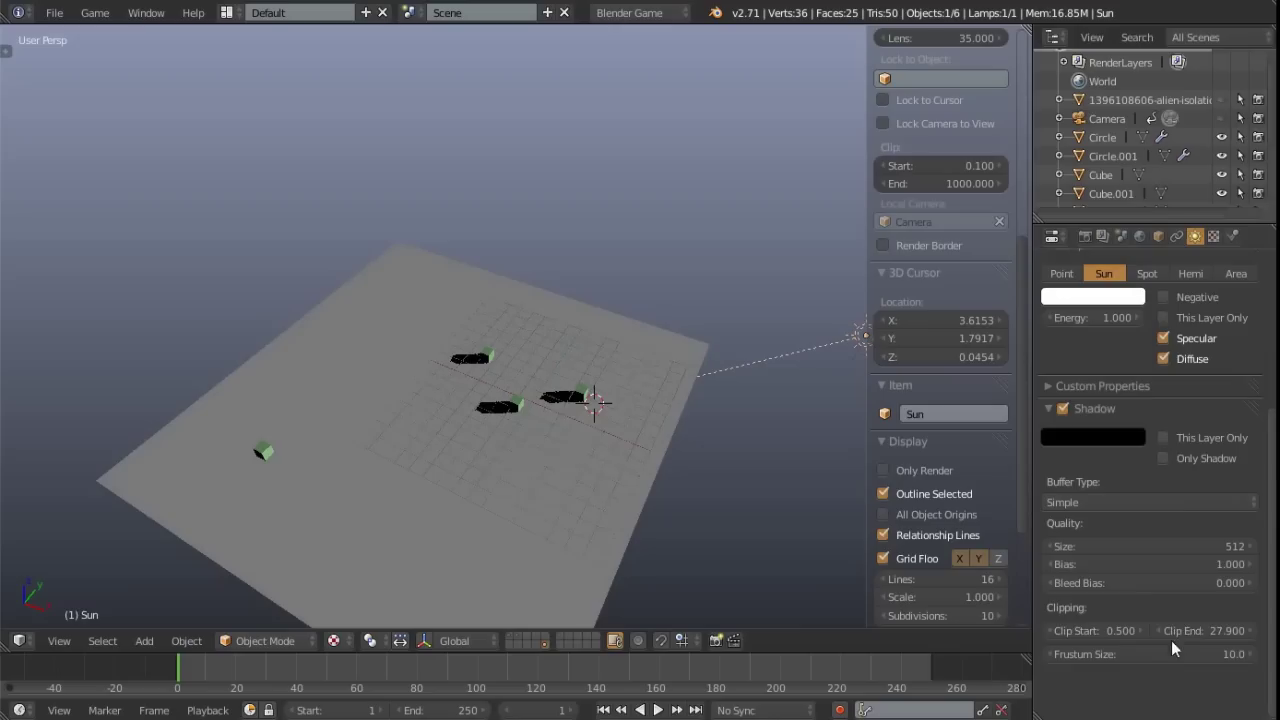
drag(1180, 630, 1262, 630)
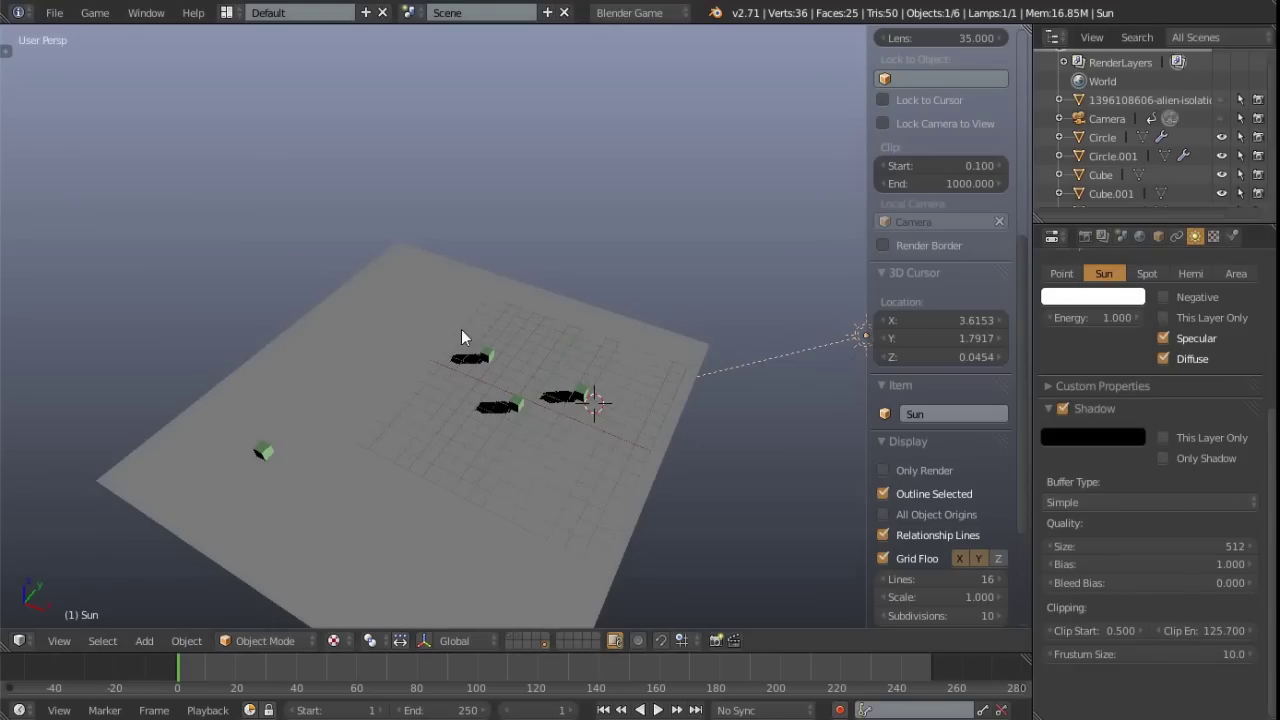
shift+middle_drag(486, 427, 492, 410)
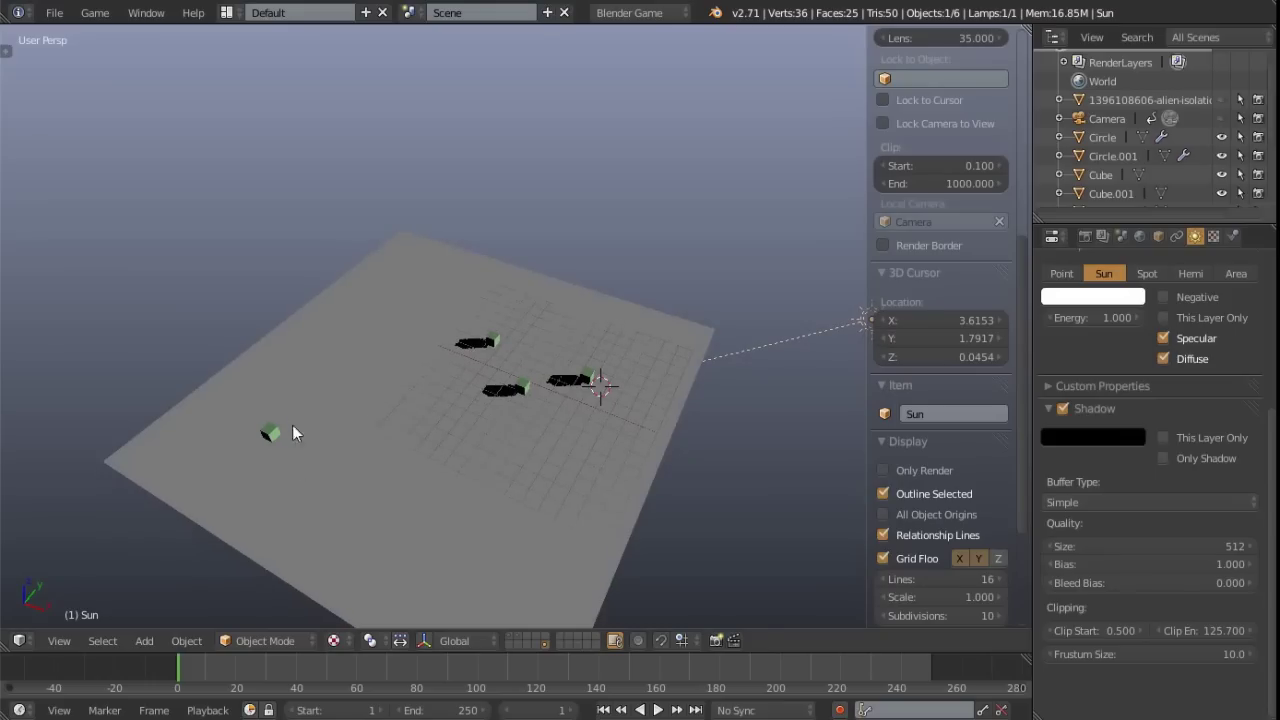
drag(1215, 631, 1117, 650)
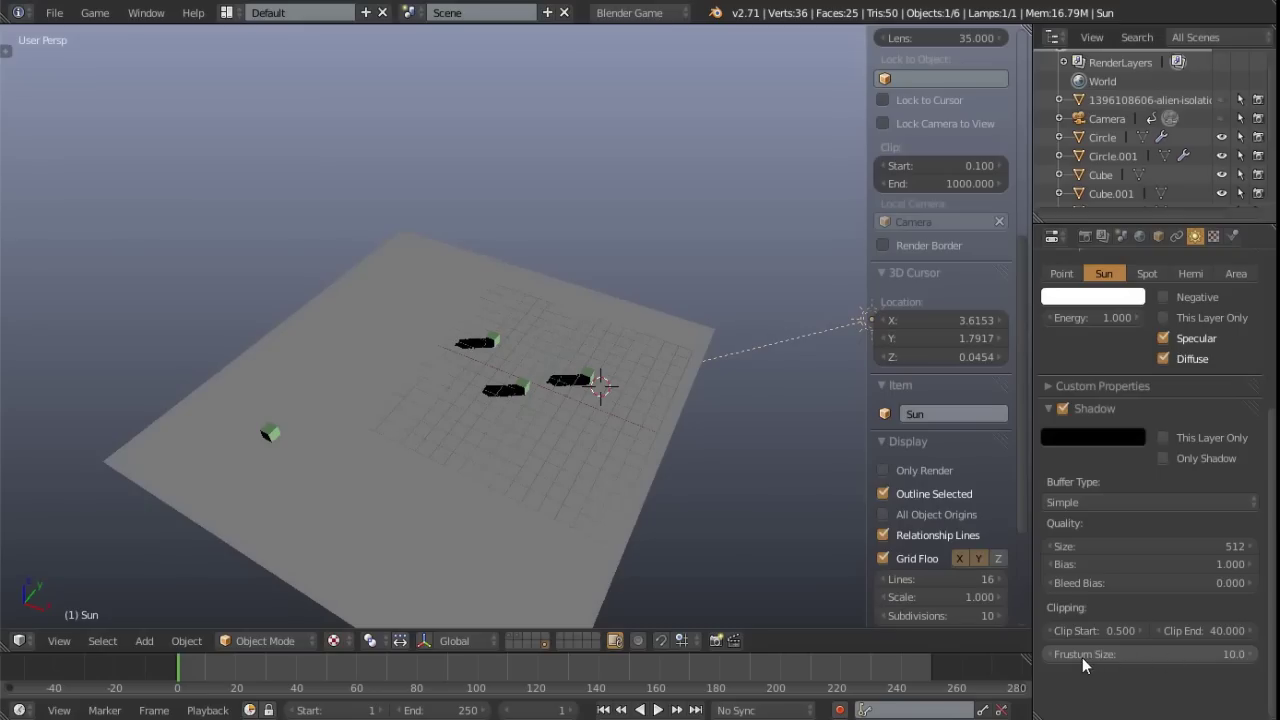
Set the sun lamp's shadow Frustum Size to 15.3
drag(1178, 653, 1178, 653)
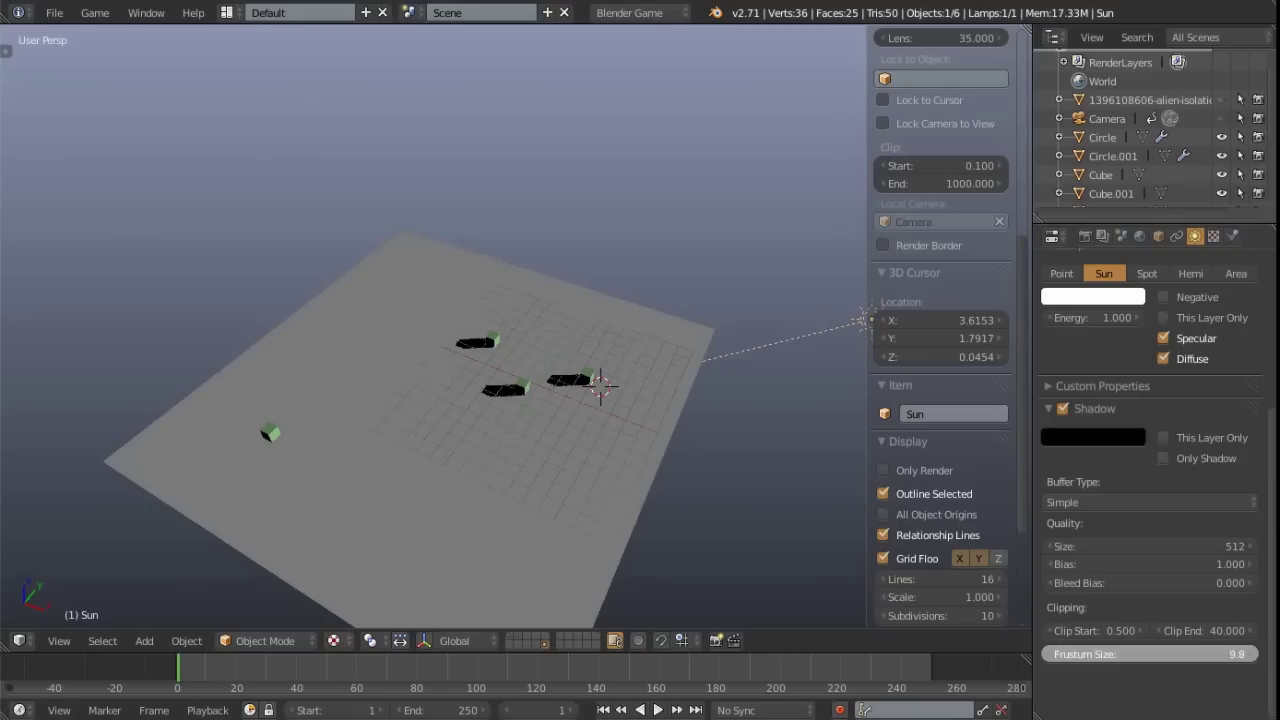
mouse_move(1178, 653)
mouse_down()
mouse_move(1150, 653)
mouse_move(1168, 653)
mouse_up()
drag(1160, 653, 1174, 653)
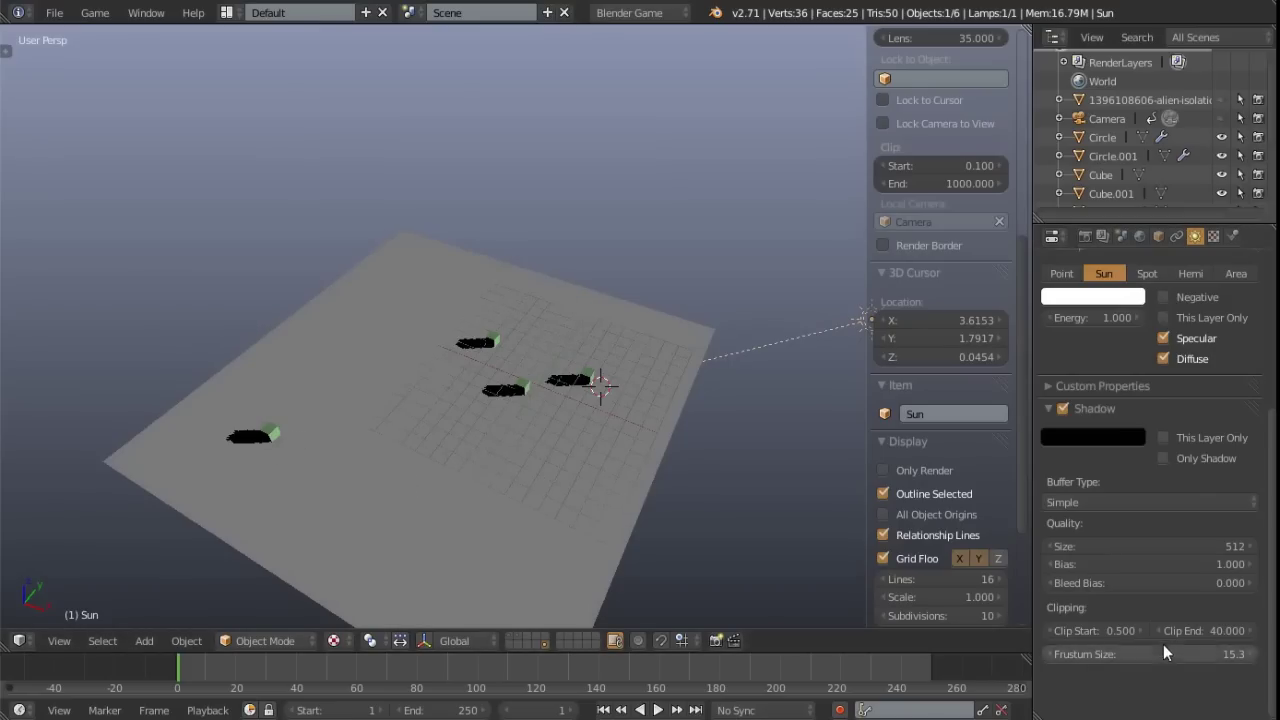
Set the sun lamp's shadow buffer size to 1024, working close to the cube shadows
scroll(584, 411, up, 8)
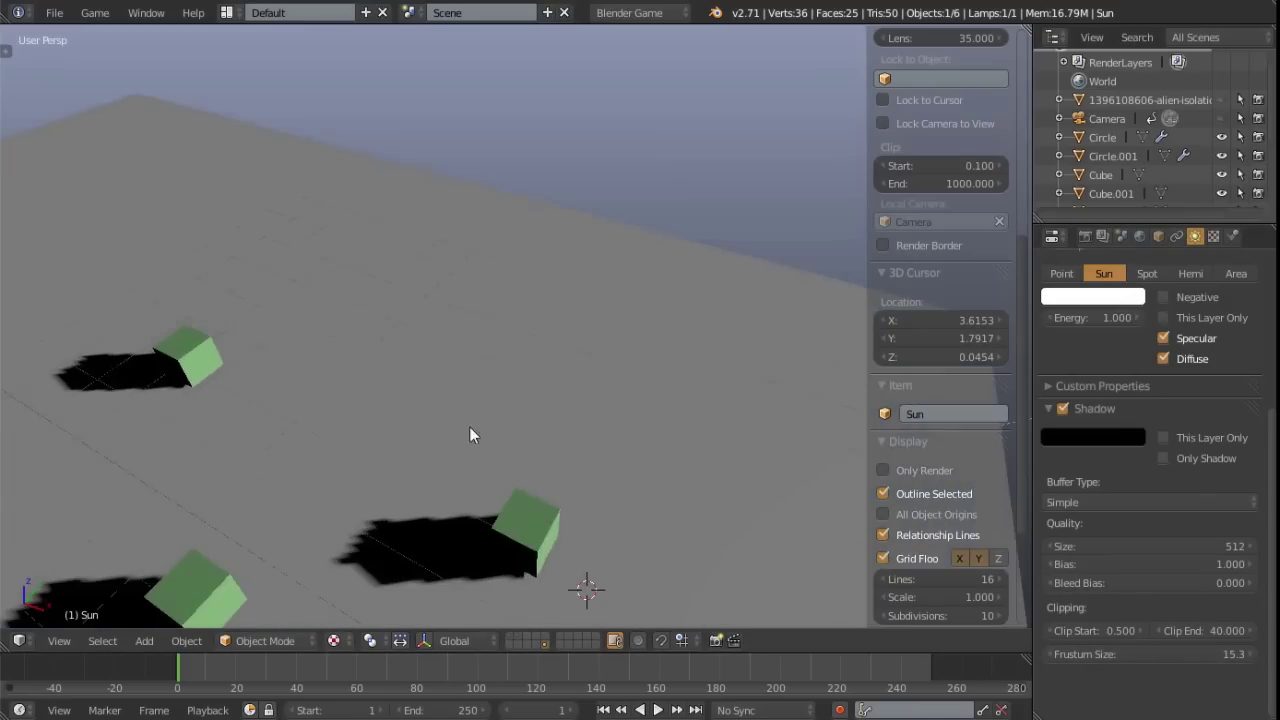
scroll(538, 345, up, 4)
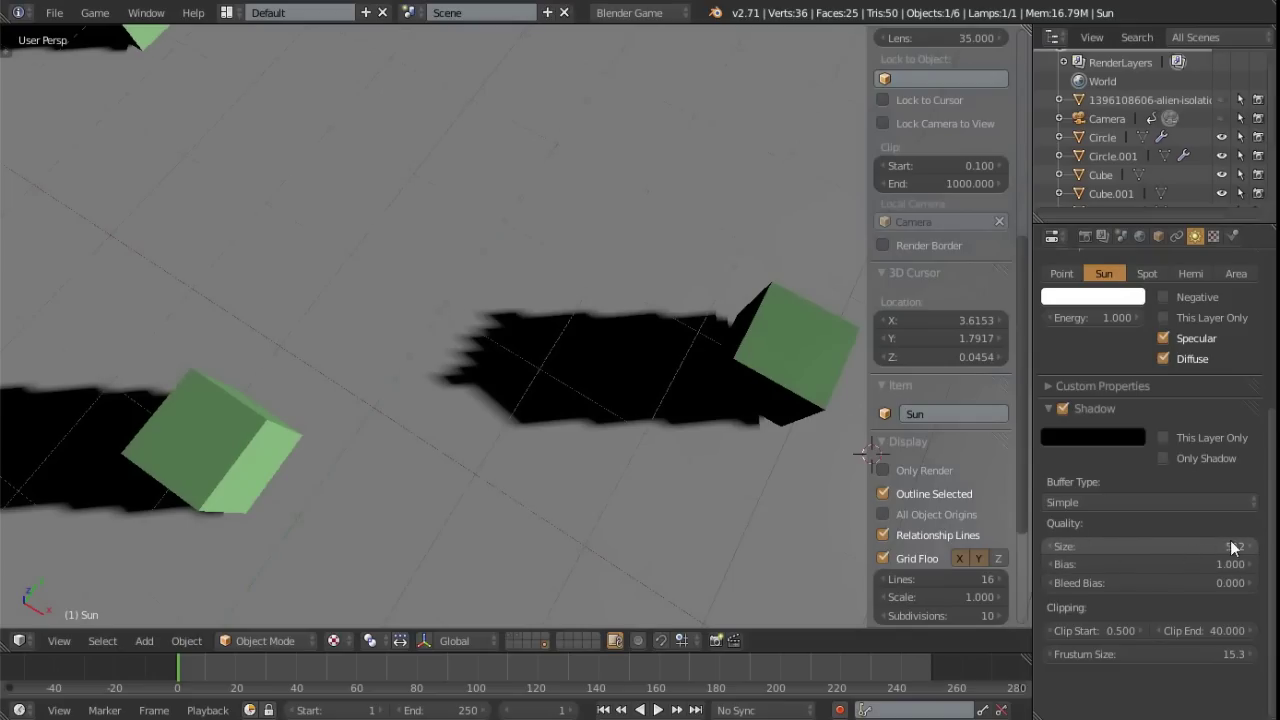
click(1168, 545)
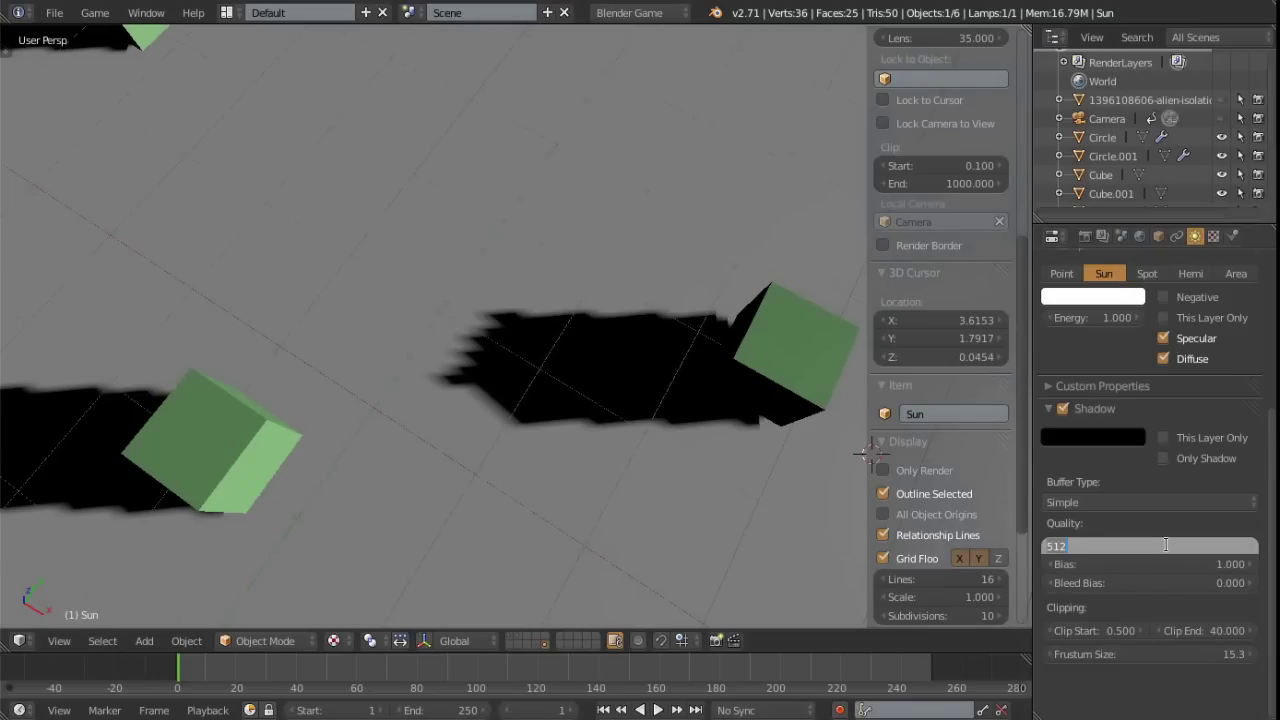
text(1)
key(Return)
Examine the edges of the cube shadows from several angles and distances
scroll(524, 393, down, 2)
shift+middle_drag(485, 402, 712, 382)
scroll(600, 432, up, 1)
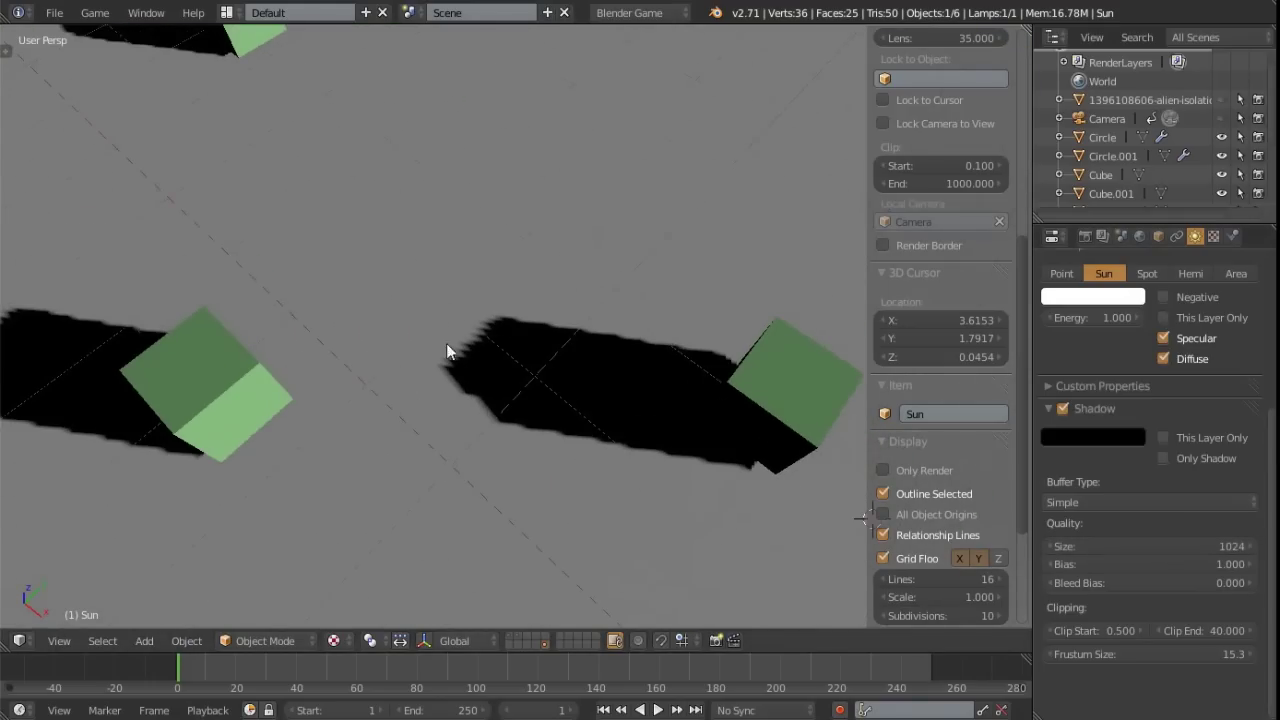
middle_drag(559, 422, 654, 344)
scroll(548, 410, down, 4)
middle_drag(475, 279, 551, 357)
scroll(554, 369, down, 5)
scroll(530, 359, up, 9)
scroll(584, 395, down, 2)
scroll(563, 390, up, 5)
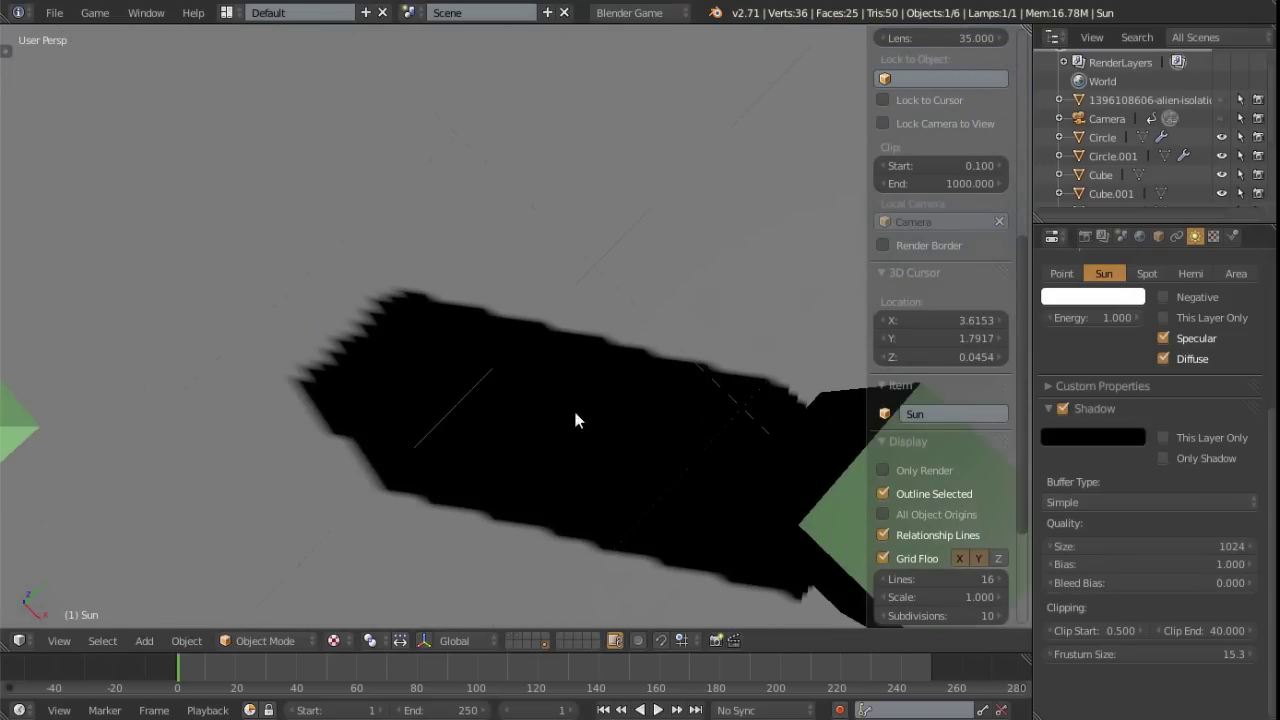
scroll(580, 452, down, 6)
middle_drag(564, 414, 590, 390)
scroll(573, 395, up, 3)
scroll(590, 390, down, 3)
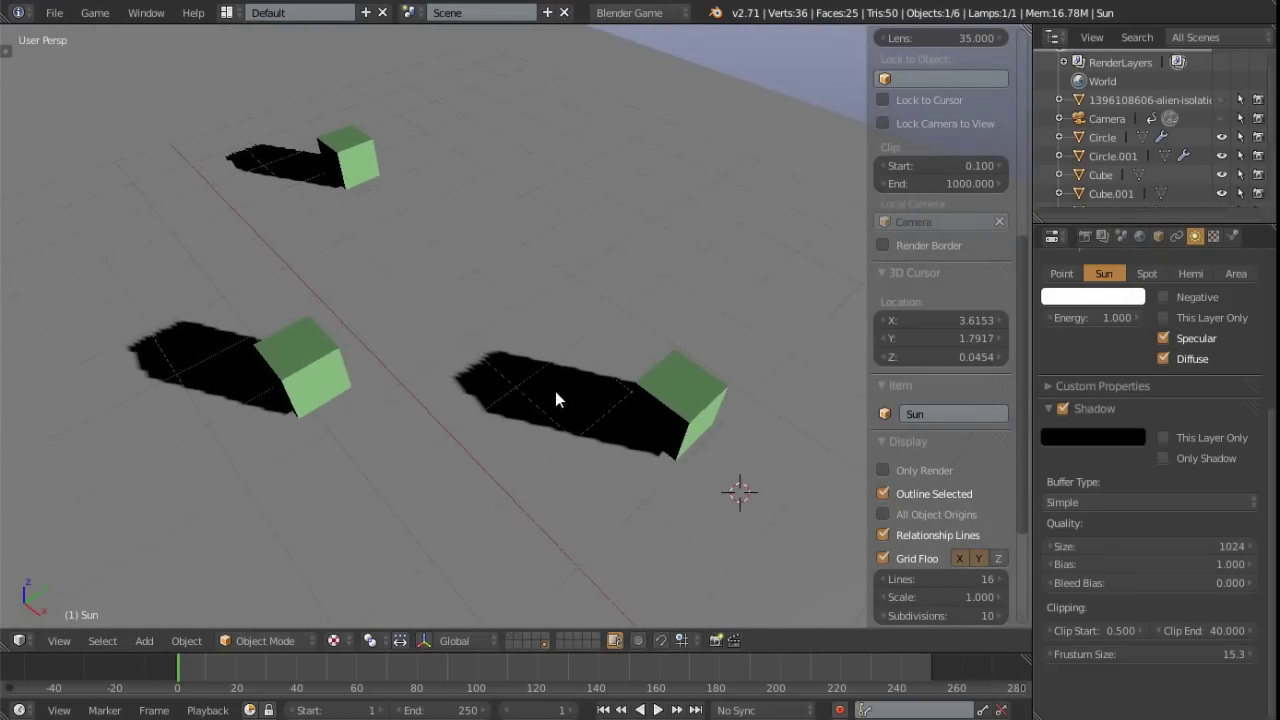
middle_drag(575, 447, 608, 456)
scroll(593, 435, up, 1)
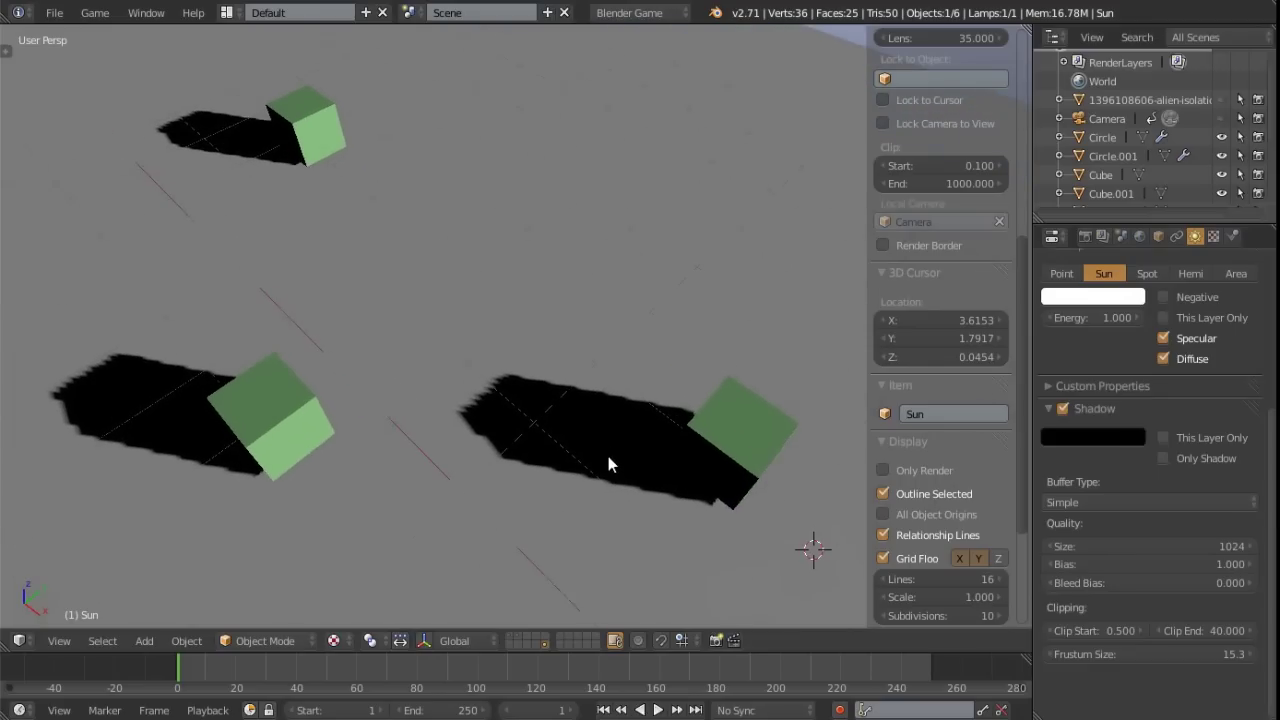
Lighten the sun lamp's shadow color to a dark grey
click(1075, 438)
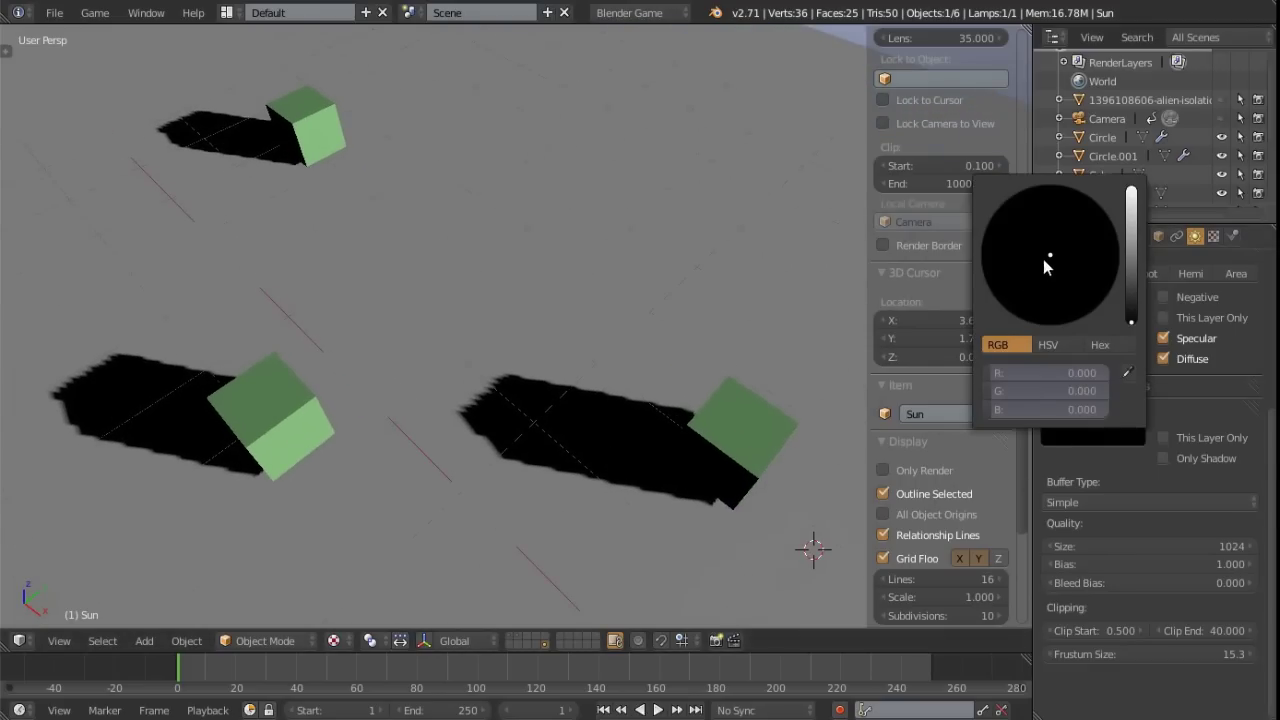
drag(1131, 322, 1131, 259)
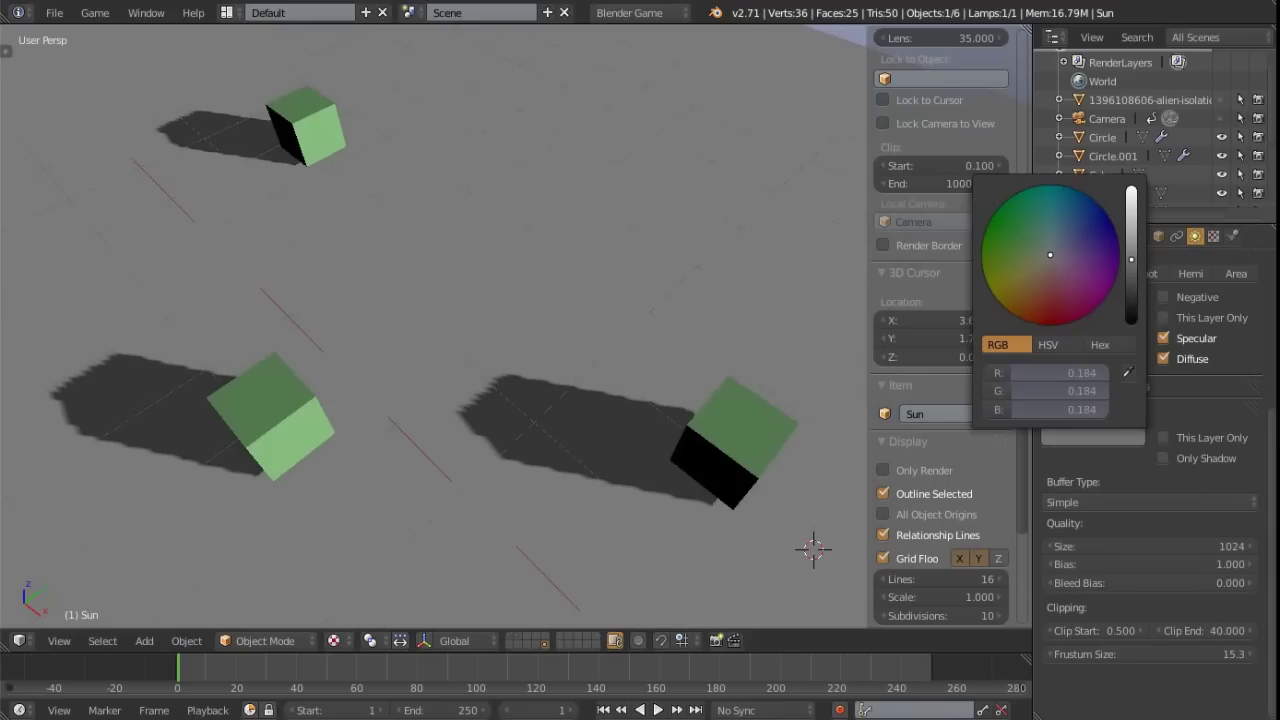
drag(1131, 262, 1131, 272)
Set the sun lamp's shadow Bias to 0.3 while viewing the base of the cube nearest the 3D cursor
middle_drag(560, 371, 661, 457)
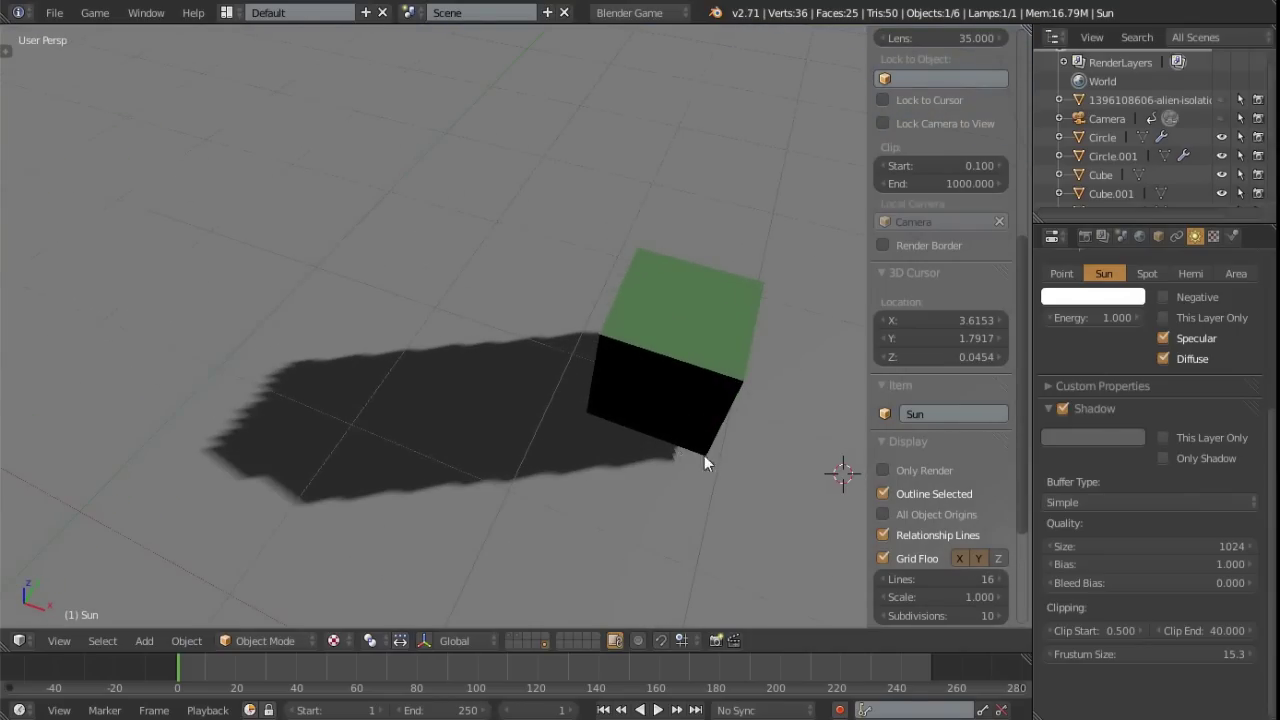
scroll(662, 452, down, 1)
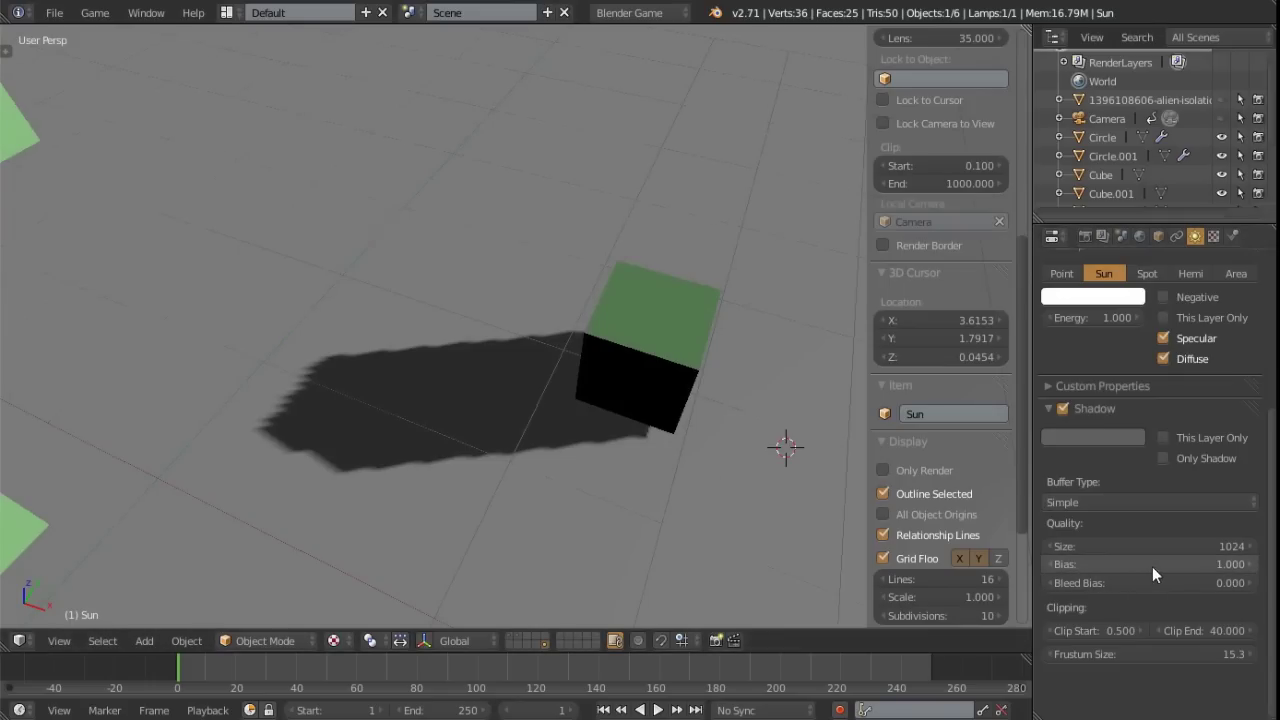
mouse_move(1126, 565)
mouse_down()
mouse_move(1210, 565)
mouse_move(1126, 565)
mouse_up()
mouse_move(452, 395)
middle_down()
mouse_move(460, 458)
mouse_move(448, 477)
mouse_move(437, 403)
mouse_move(446, 418)
middle_up()
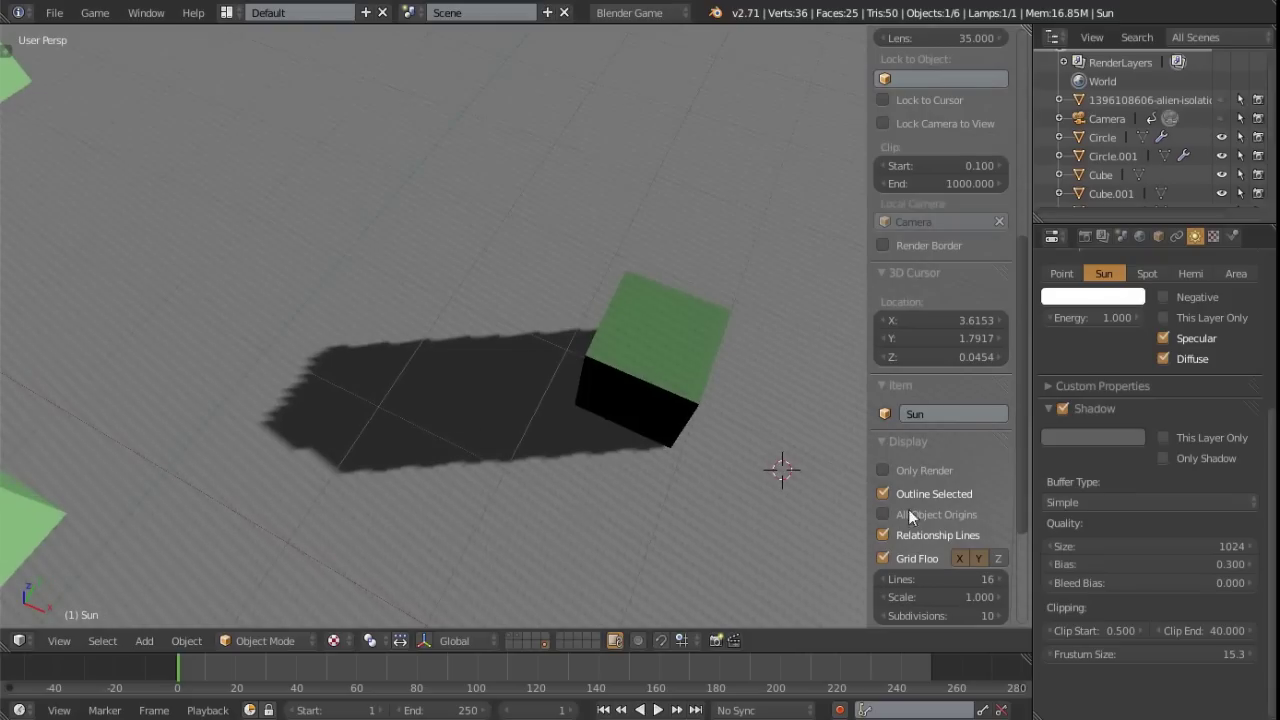
Set the sun lamp's shadow Bias to 0.52 and view the cube shadows up close and across the whole plane
drag(1098, 581, 1140, 582)
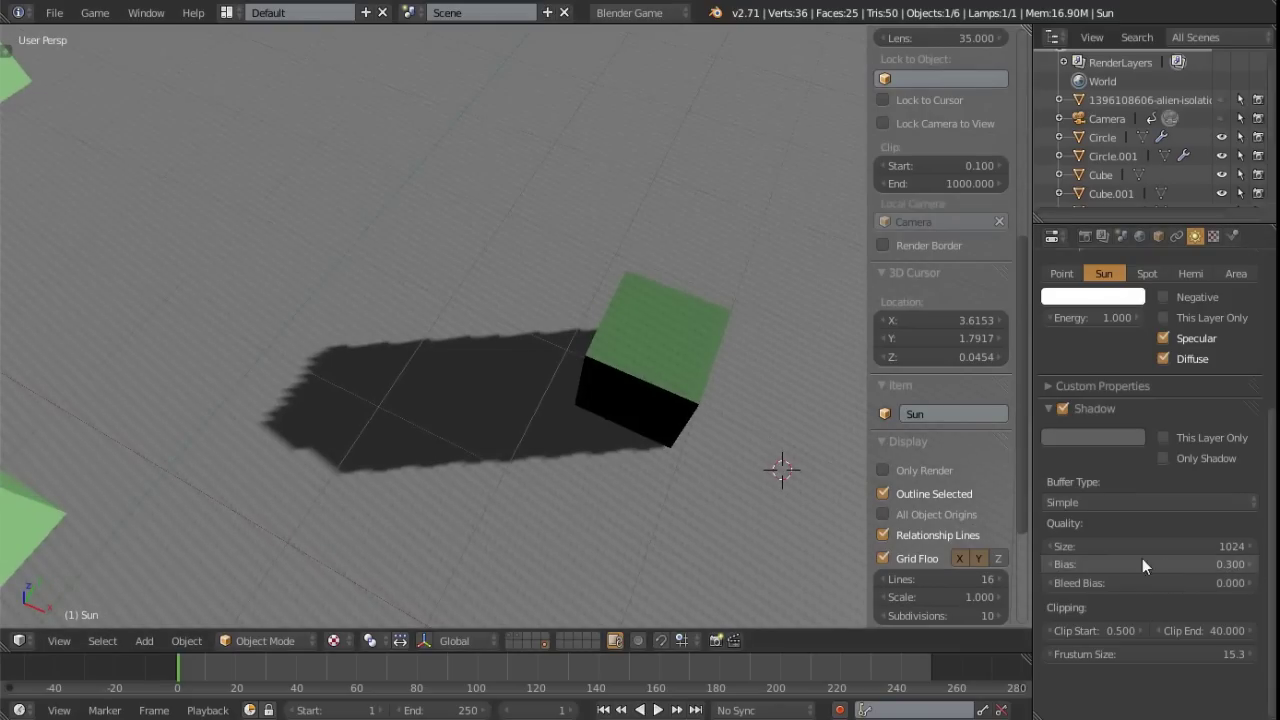
click(1252, 565)
click(1252, 565)
middle_drag(645, 418, 560, 380)
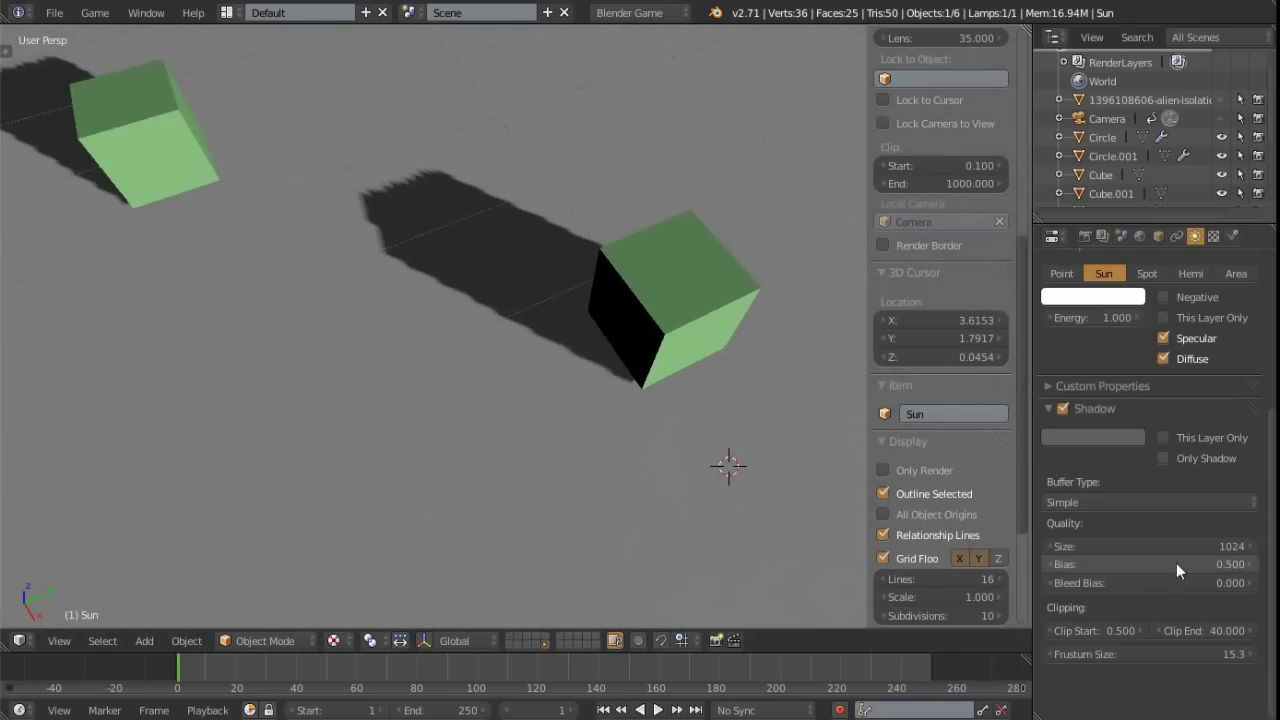
mouse_move(1150, 565)
mouse_down()
mouse_move(1122, 565)
mouse_move(1155, 565)
mouse_up()
scroll(626, 458, down, 6)
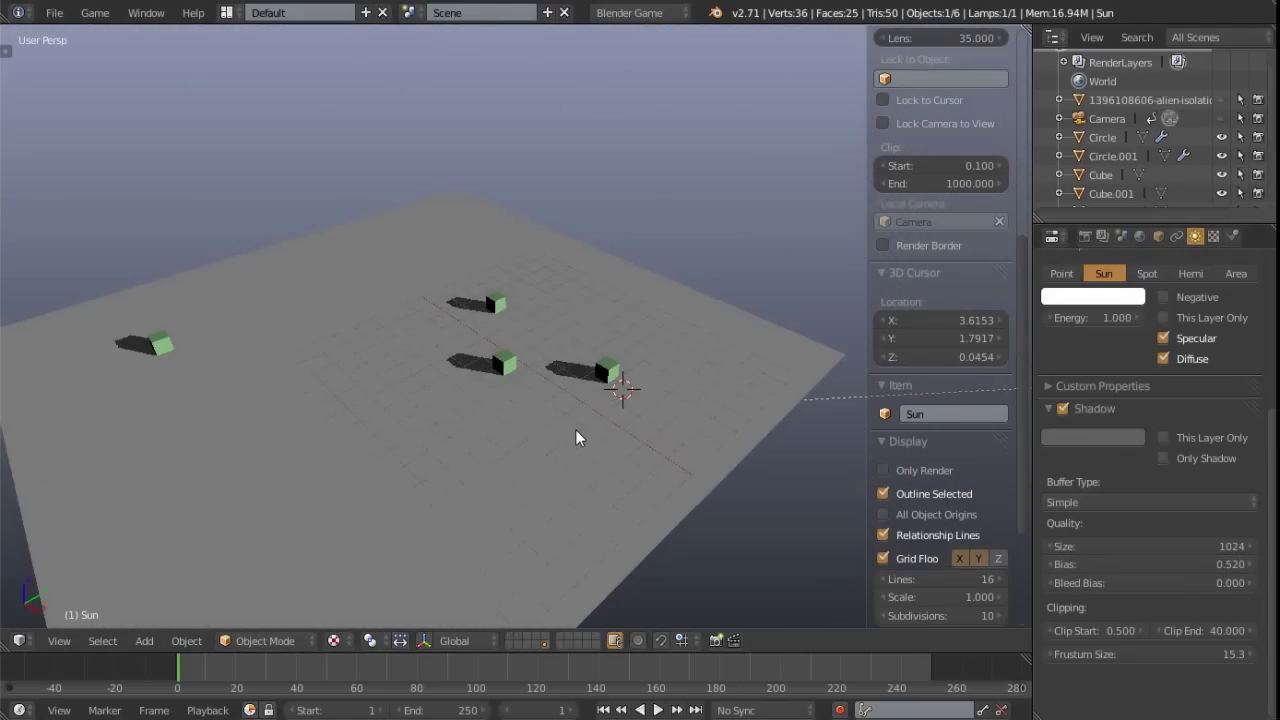
middle_drag(333, 366, 514, 391)
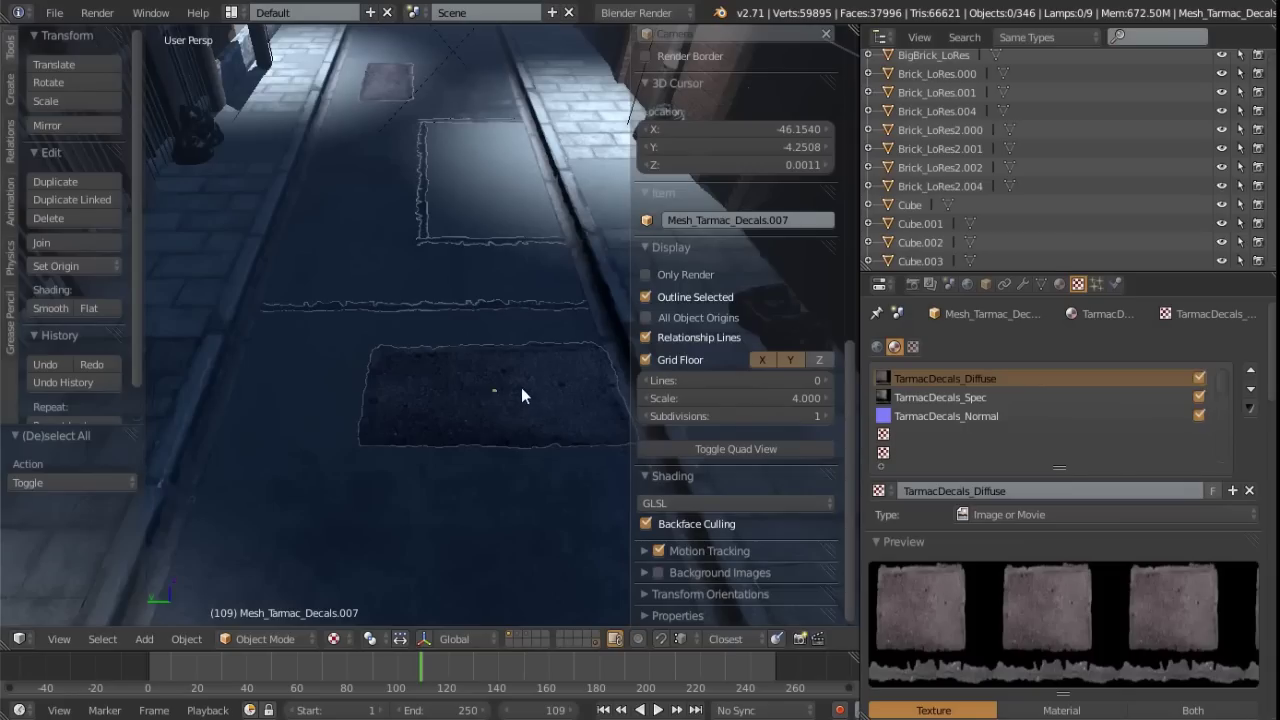
Compare the tarmac decals on the street in wireframe and textured display
mouse_move(420, 437)
shift+middle_down()
mouse_move(410, 423)
mouse_move(412, 456)
shift+middle_up()
scroll(415, 419, up, 2)
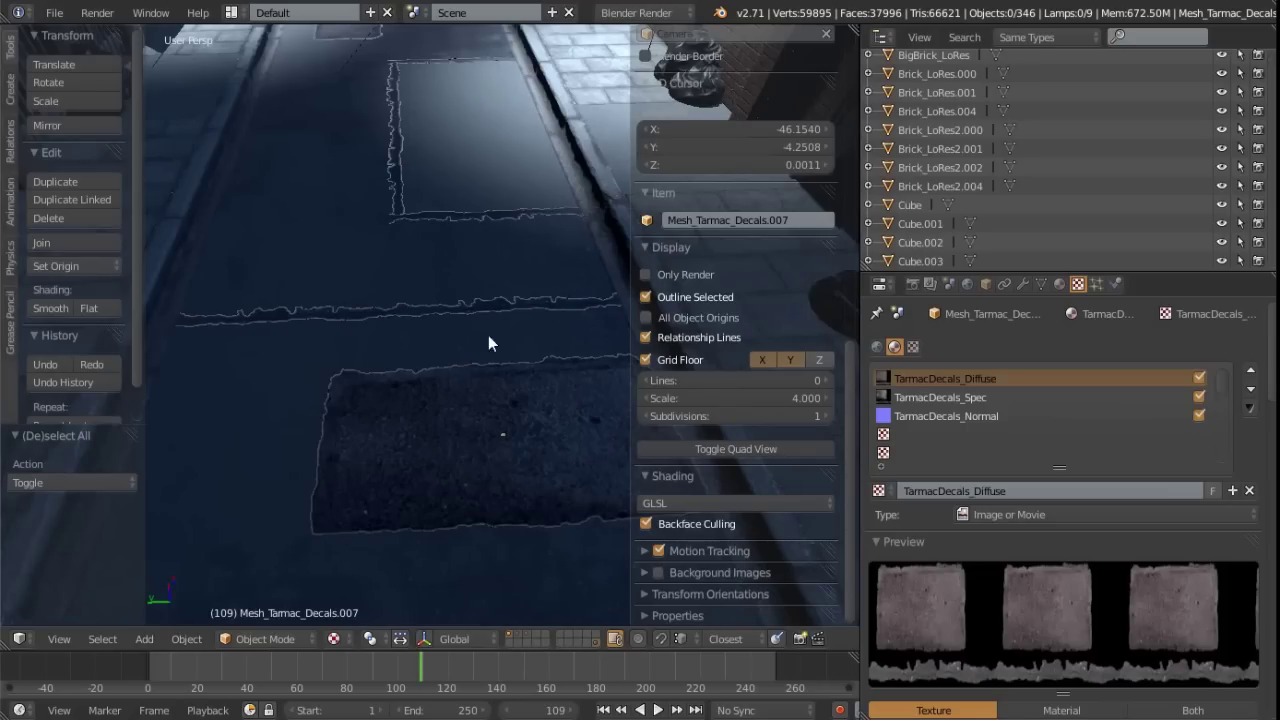
key(z)
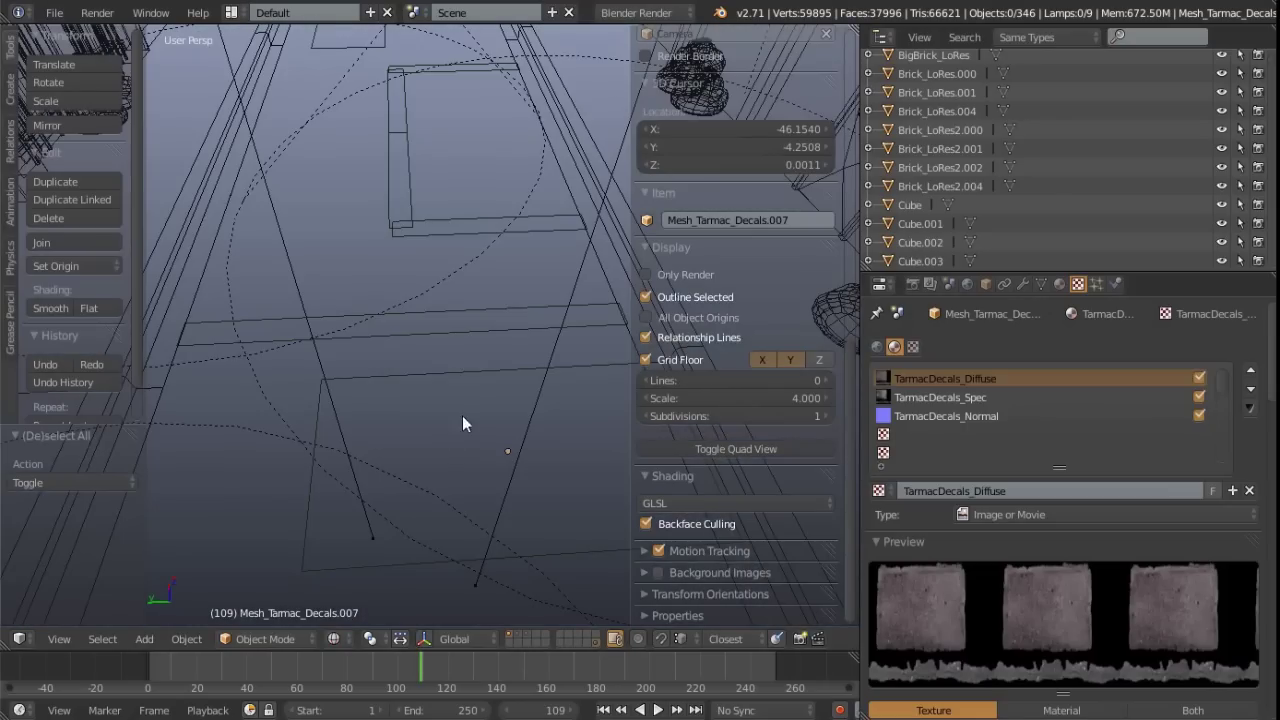
middle_drag(413, 406, 484, 360)
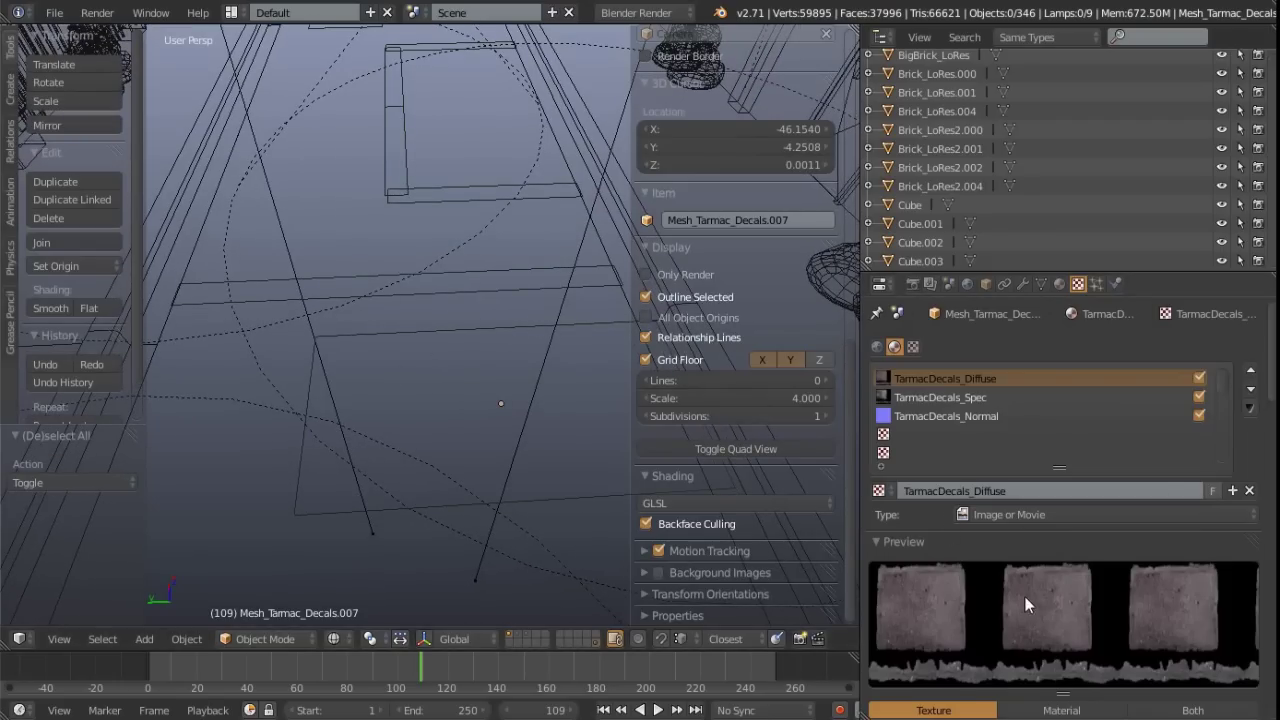
key(alt+z)
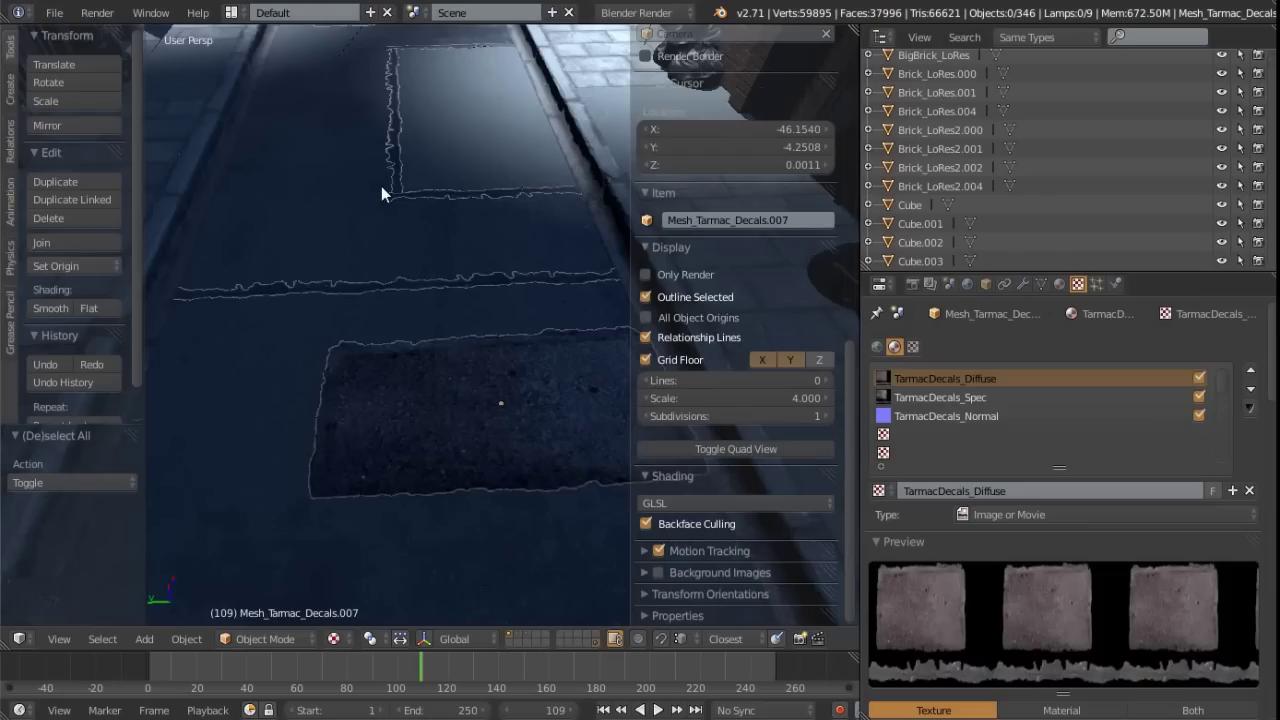
shift+middle_drag(419, 283, 399, 241)
Enlarge the preview of the TarmacDecals_Diffuse texture in height and width
scroll(1034, 579, down, 3)
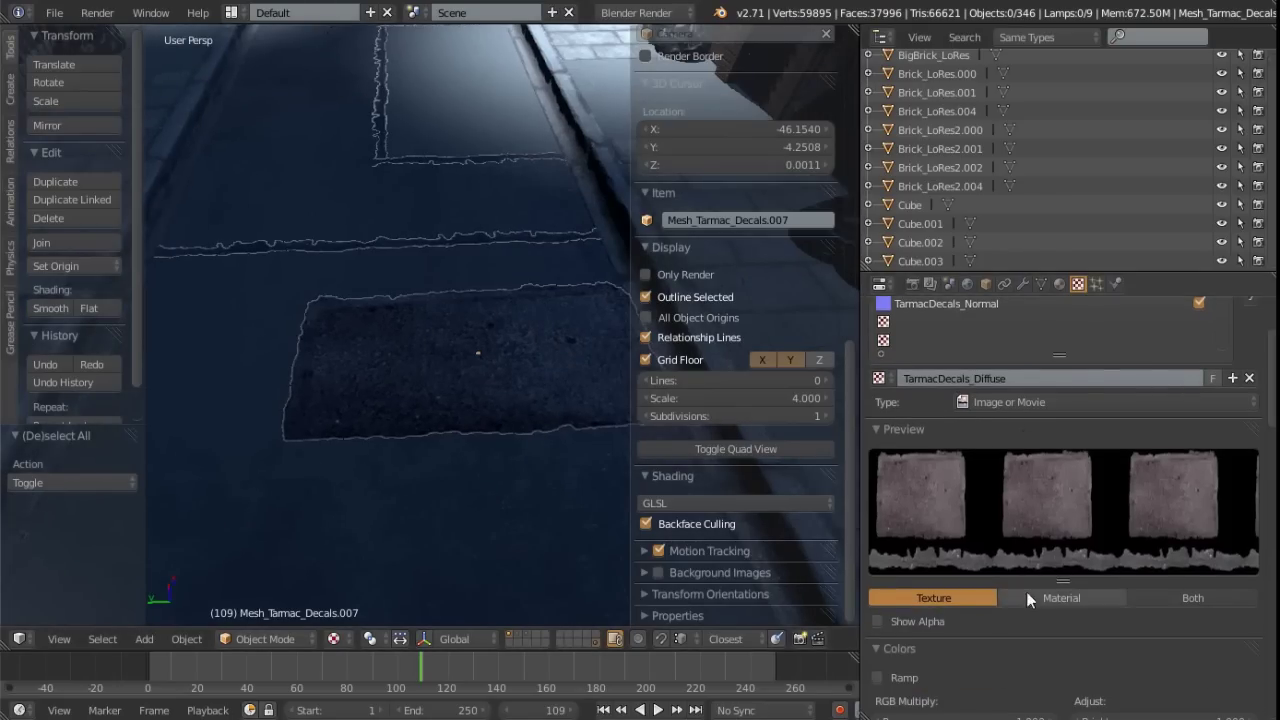
drag(1063, 580, 1061, 674)
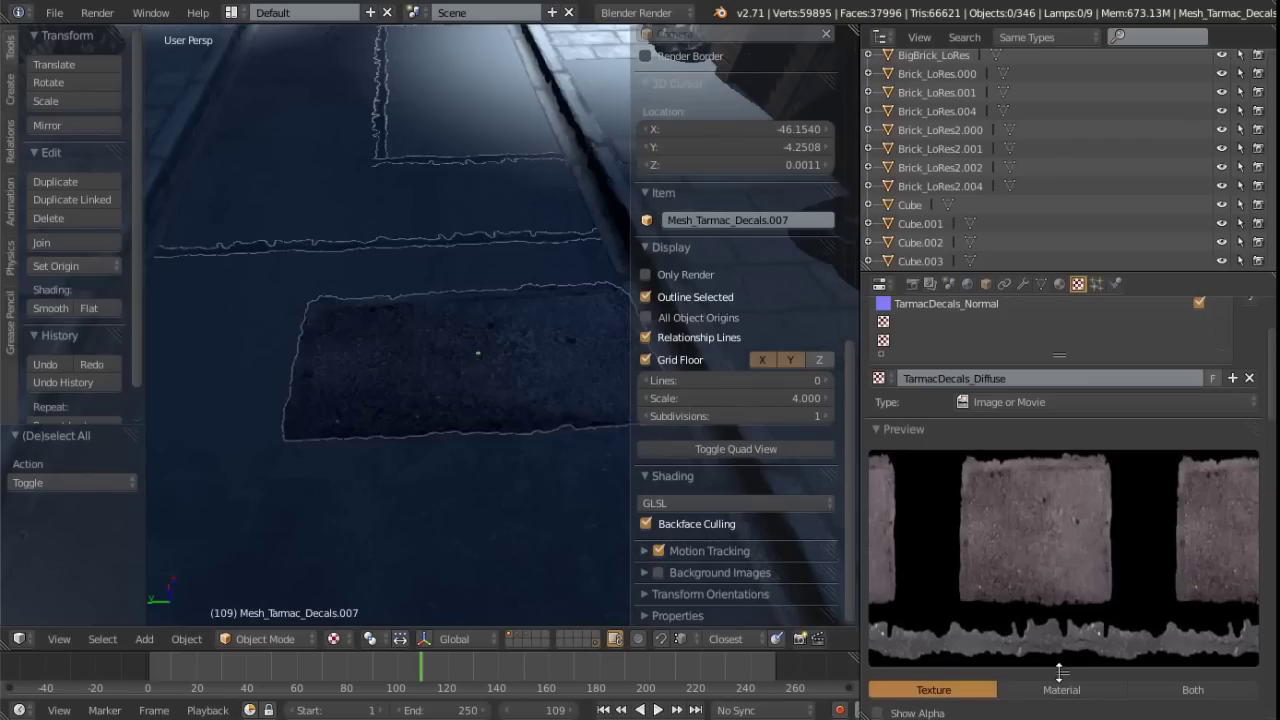
scroll(1012, 490, down, 3)
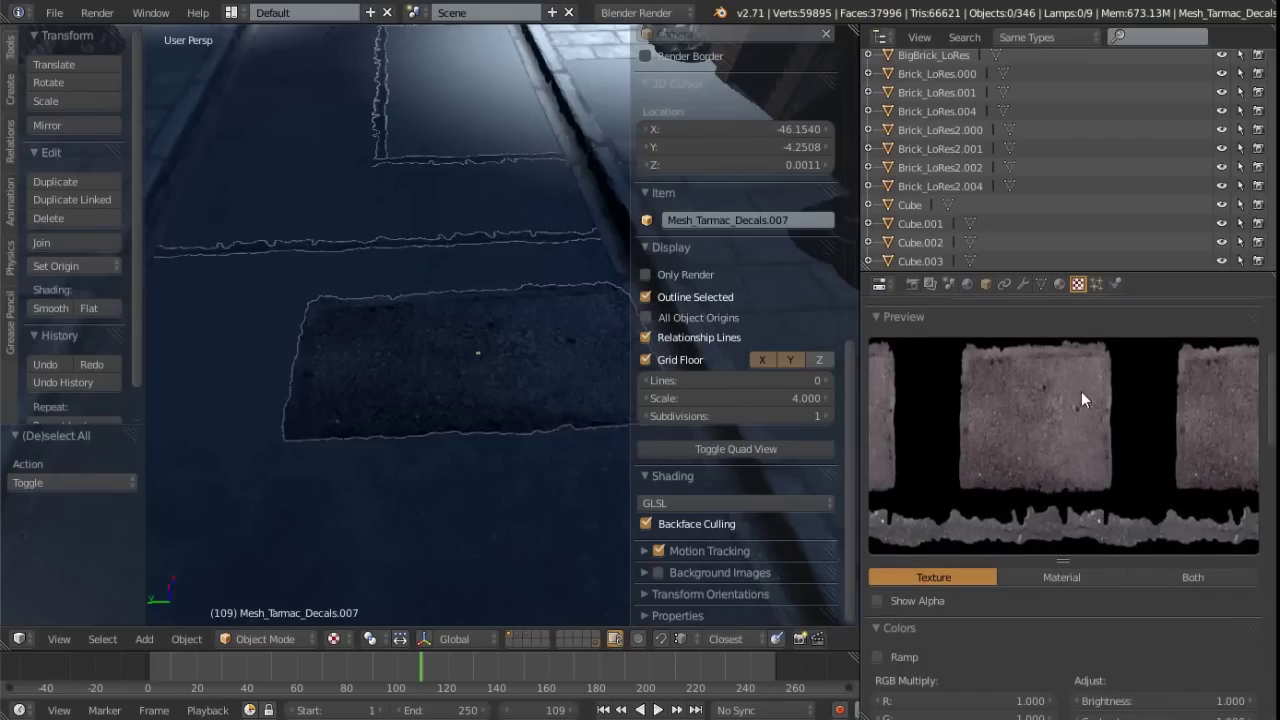
drag(857, 405, 724, 420)
scroll(1006, 444, up, 1)
scroll(979, 555, down, 3)
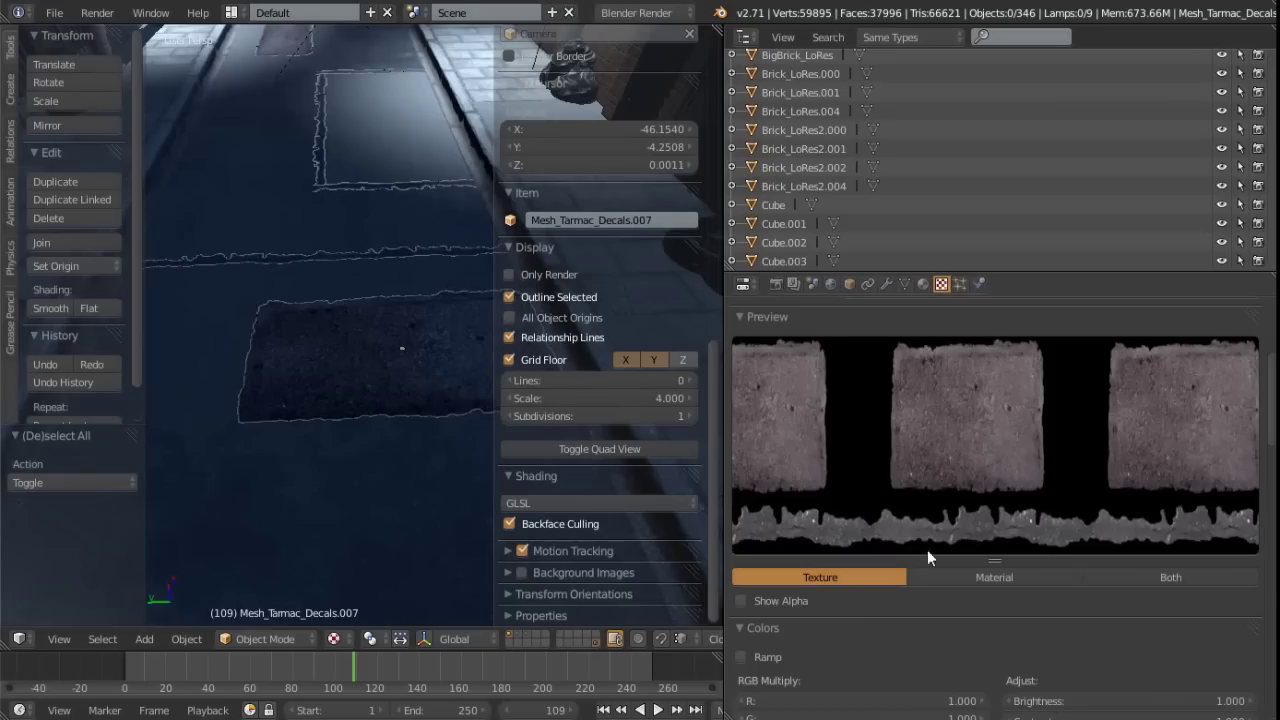
View the decal texture's alpha in the preview, hide it again and narrow the properties area
click(741, 600)
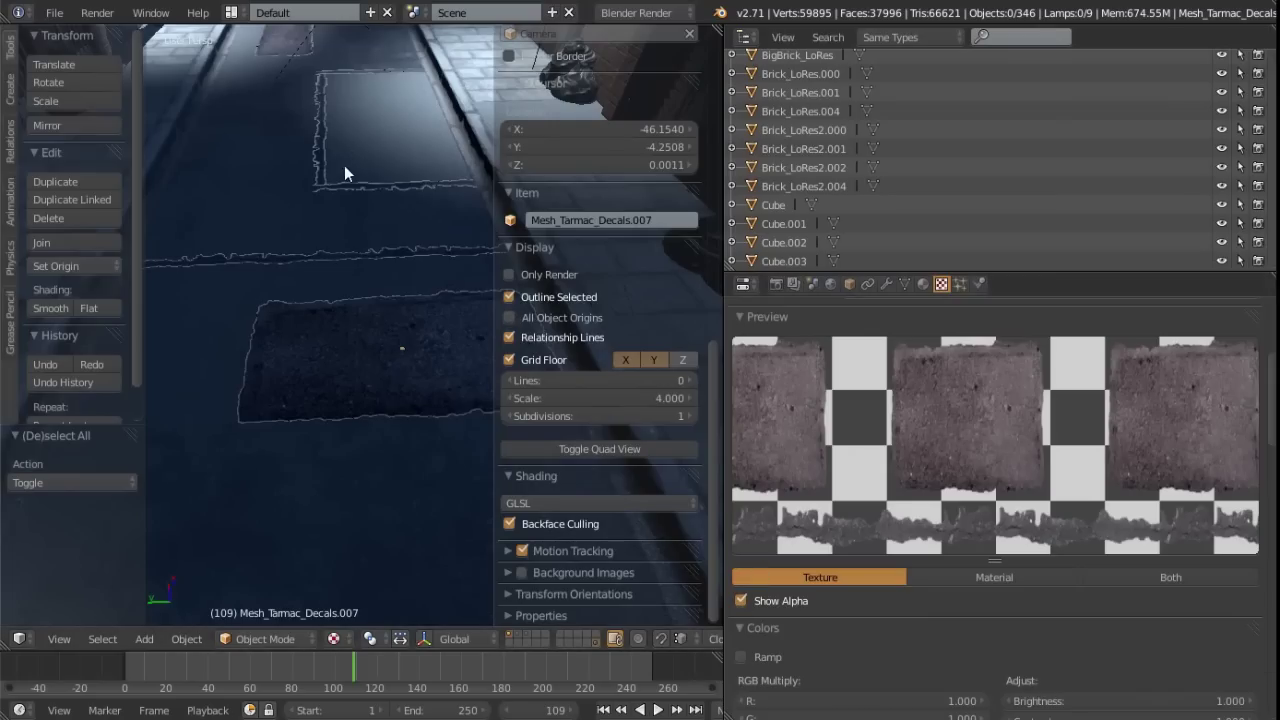
click(741, 601)
drag(726, 526, 958, 526)
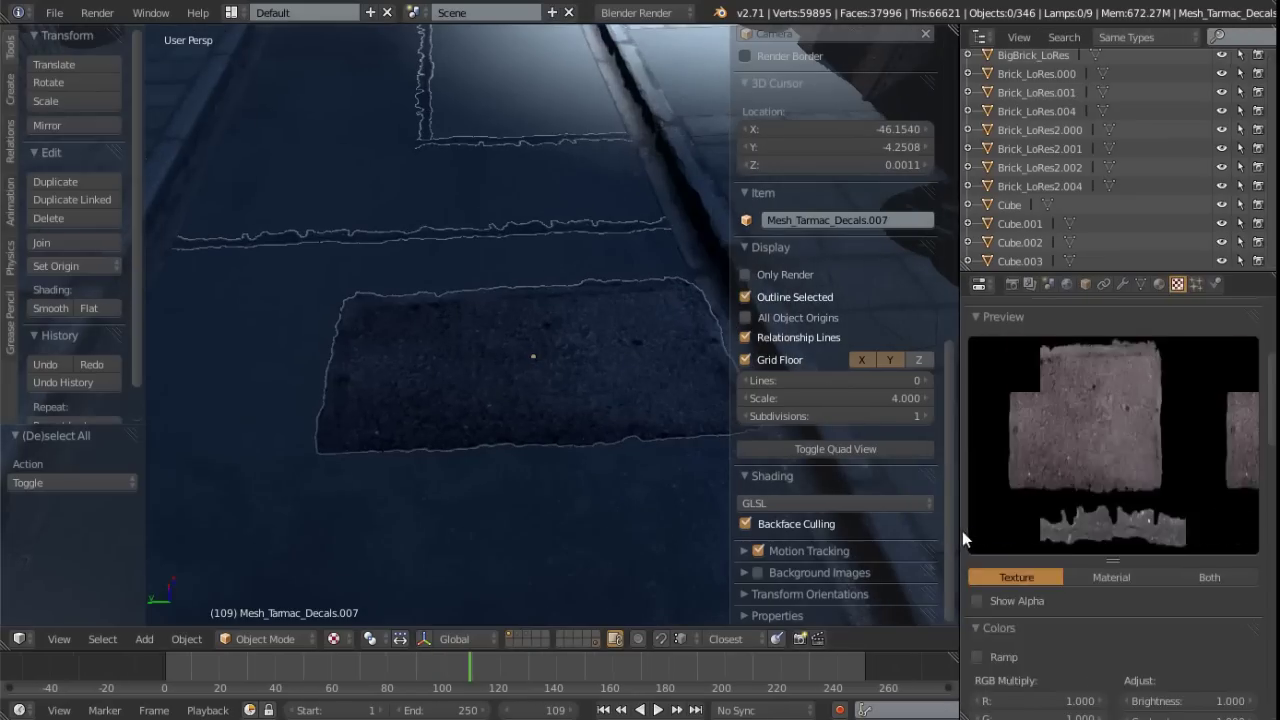
Select the large foreground tarmac decal, Mesh_Tarmac_Decals.007, and examine its plane borders up close
scroll(415, 410, down, 4)
middle_drag(415, 410, 520, 382)
scroll(545, 425, up, 1)
middle_drag(549, 434, 552, 444)
shift+middle_drag(552, 444, 469, 444)
scroll(474, 421, up, 1)
scroll(469, 444, up, 2)
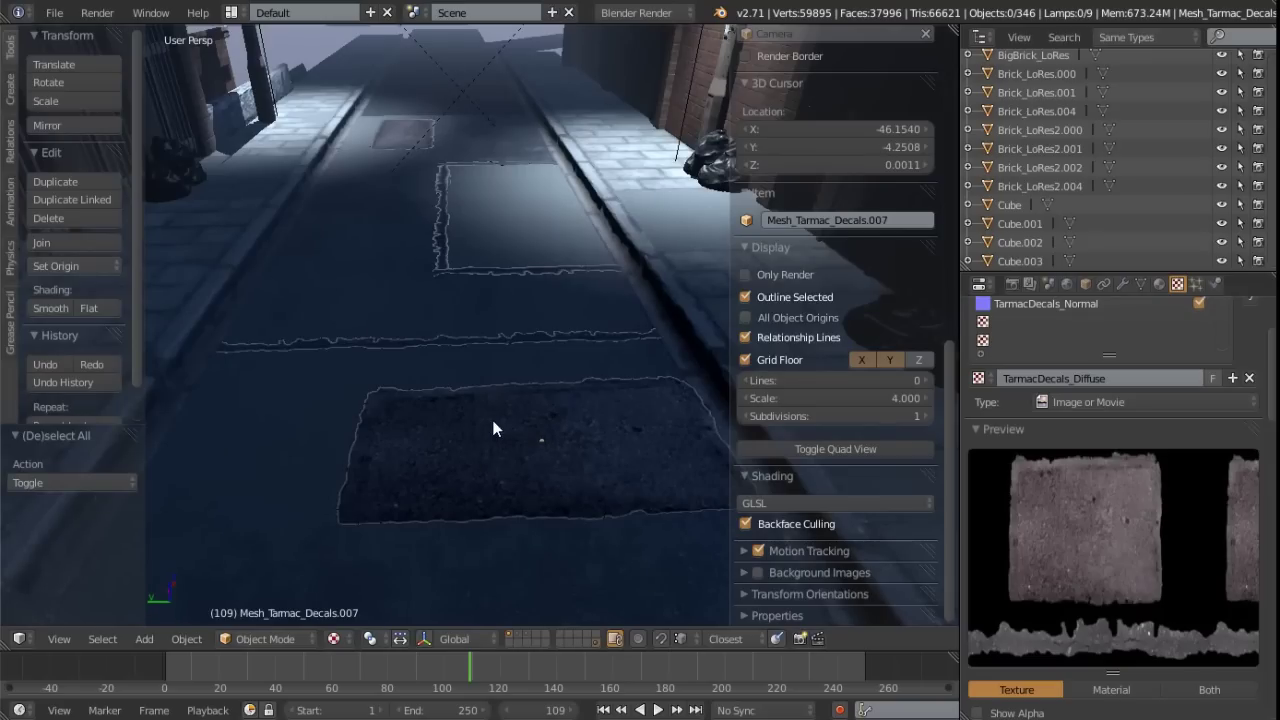
right_click(493, 421)
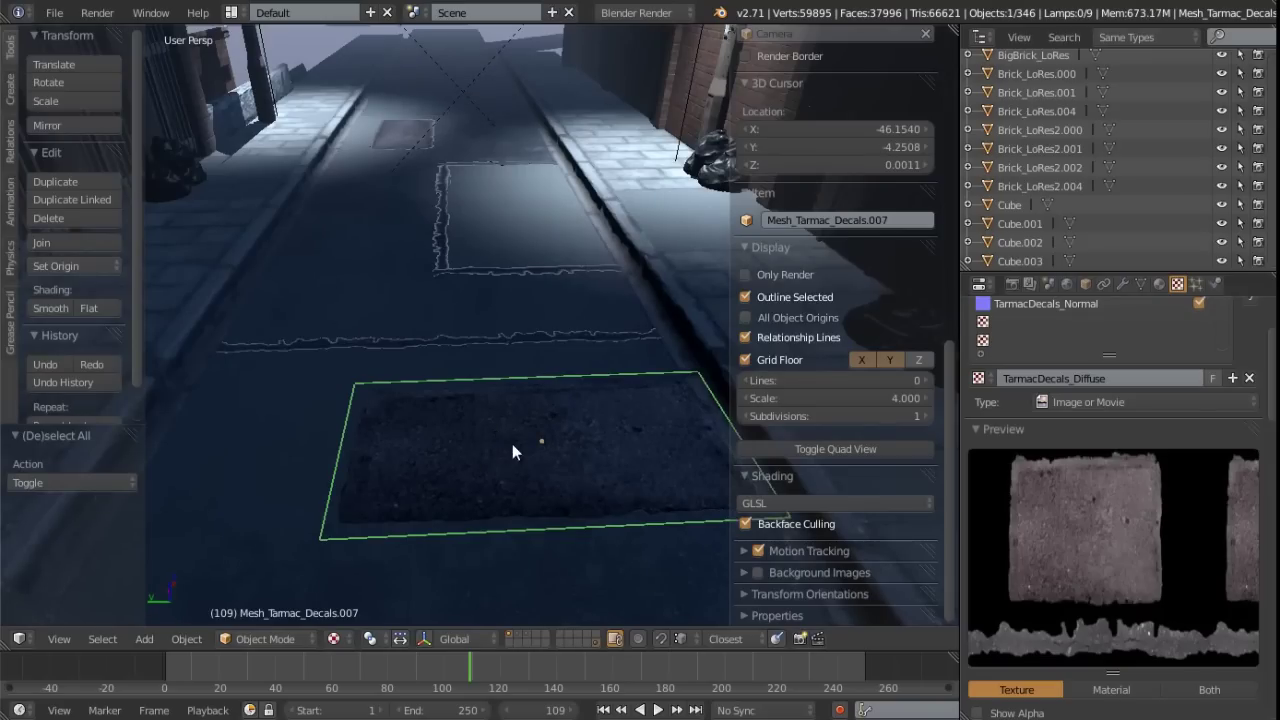
scroll(508, 443, up, 1)
middle_drag(521, 469, 521, 497)
shift+middle_drag(521, 497, 503, 463)
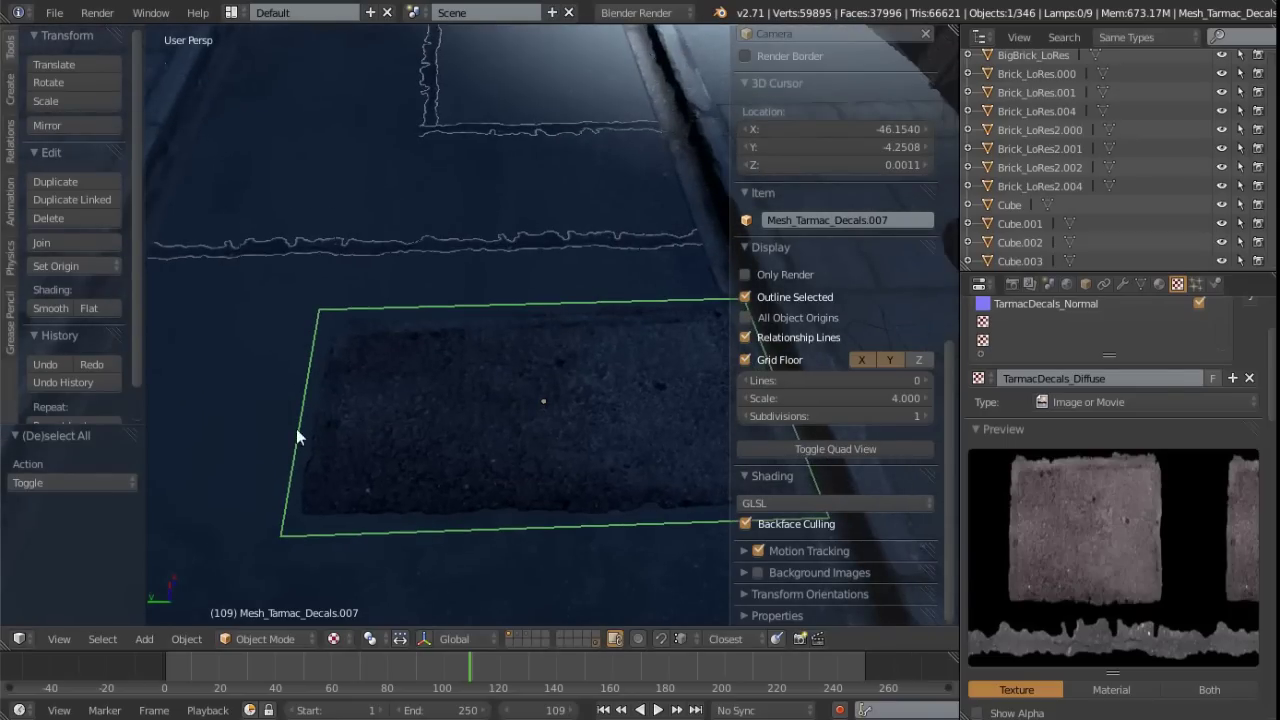
middle_drag(596, 494, 527, 441)
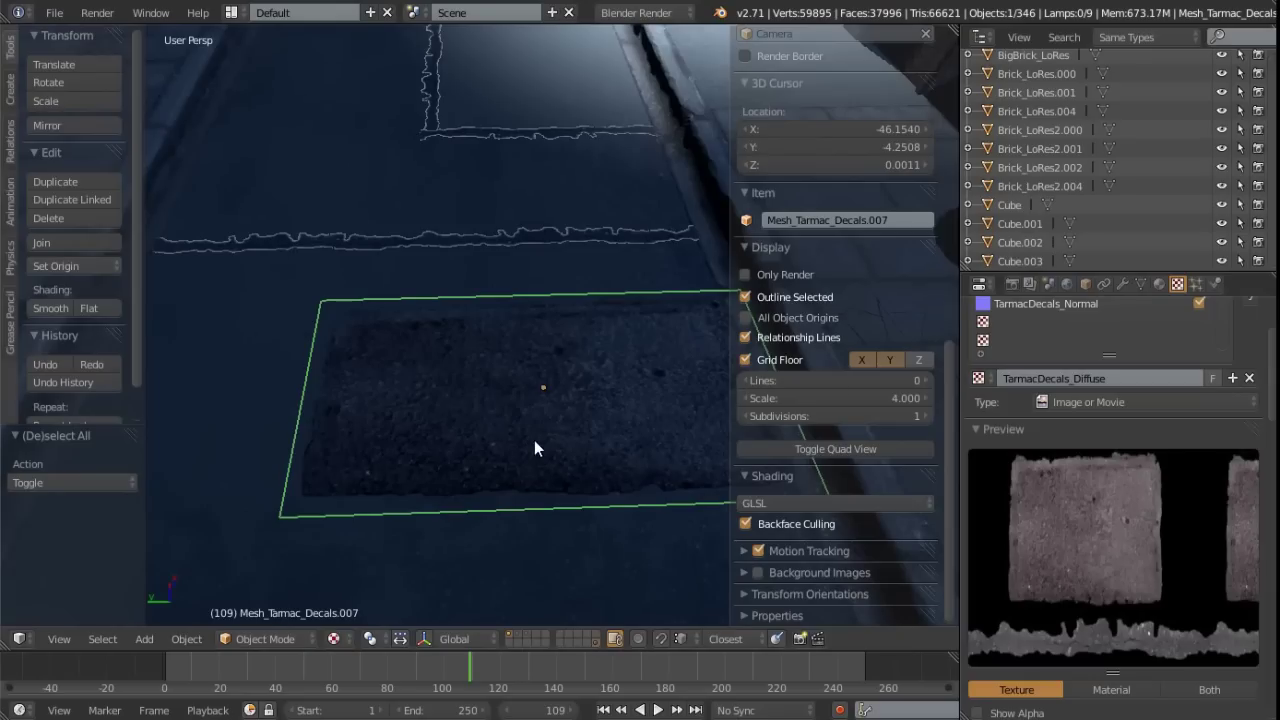
Turn off Outline Selected and examine how the decal's edges blend into the road
click(745, 297)
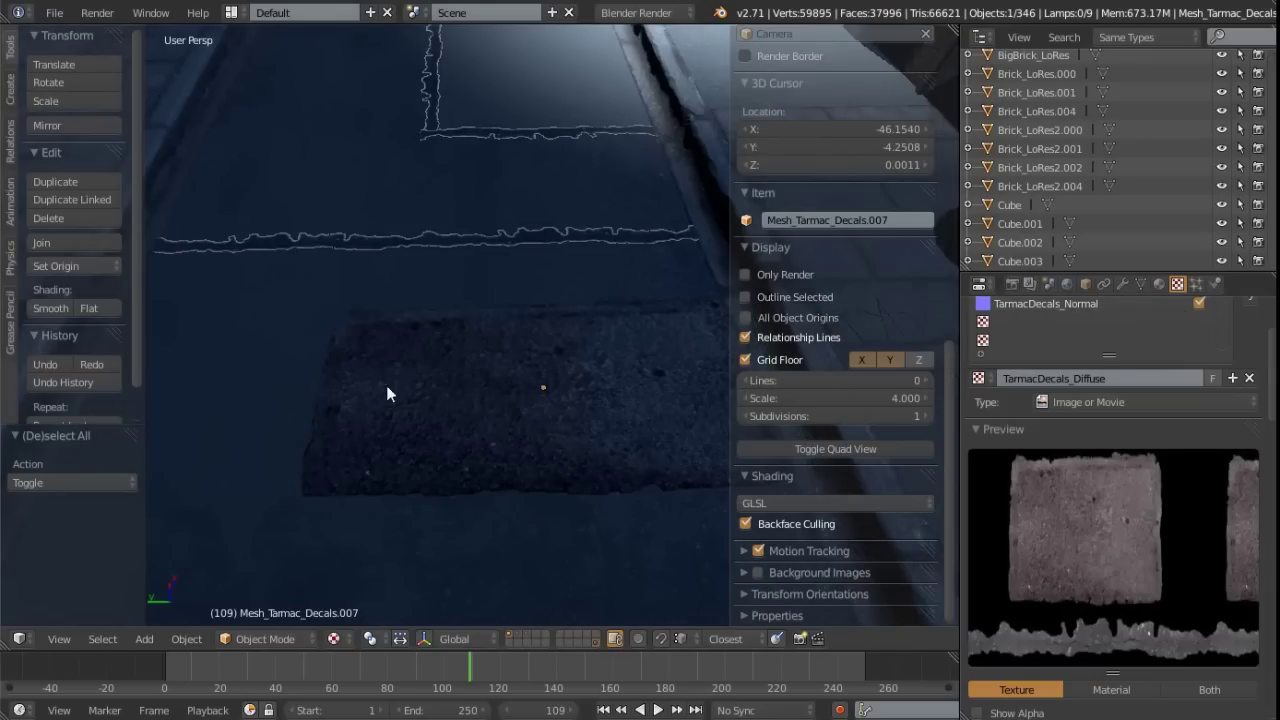
middle_drag(491, 366, 615, 341)
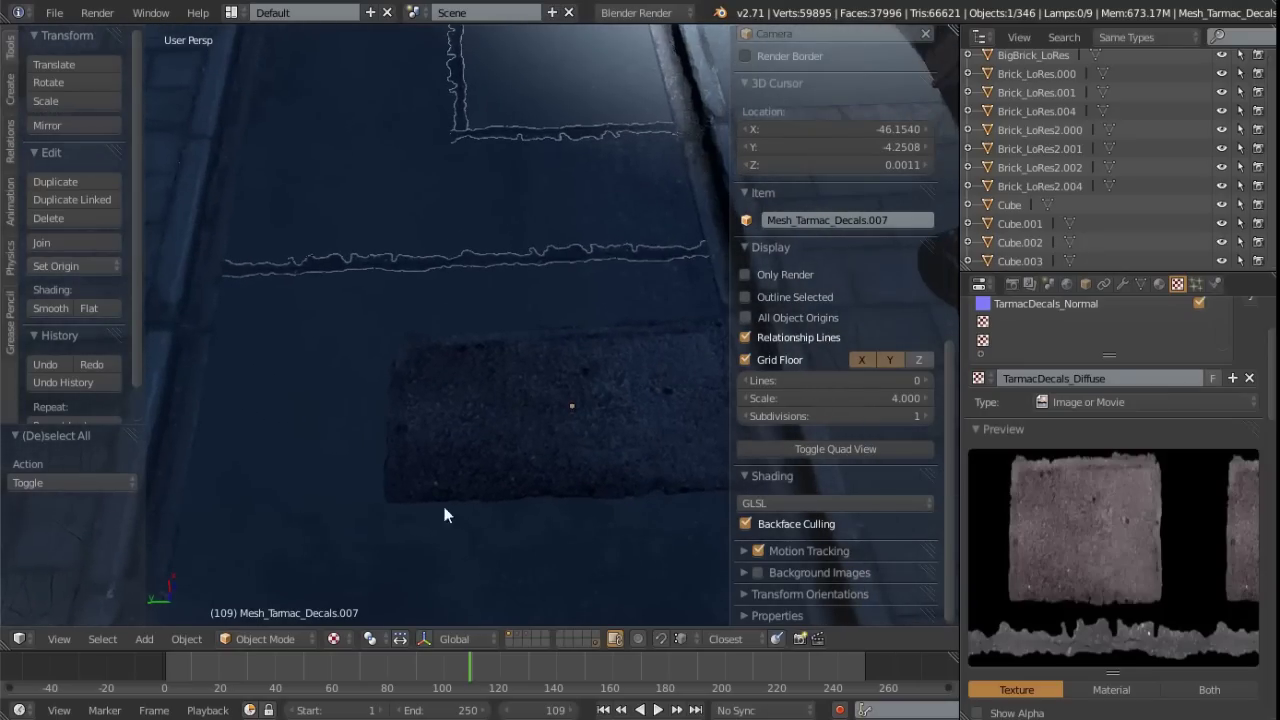
mouse_move(513, 414)
middle_down()
mouse_move(508, 392)
mouse_move(514, 403)
middle_up()
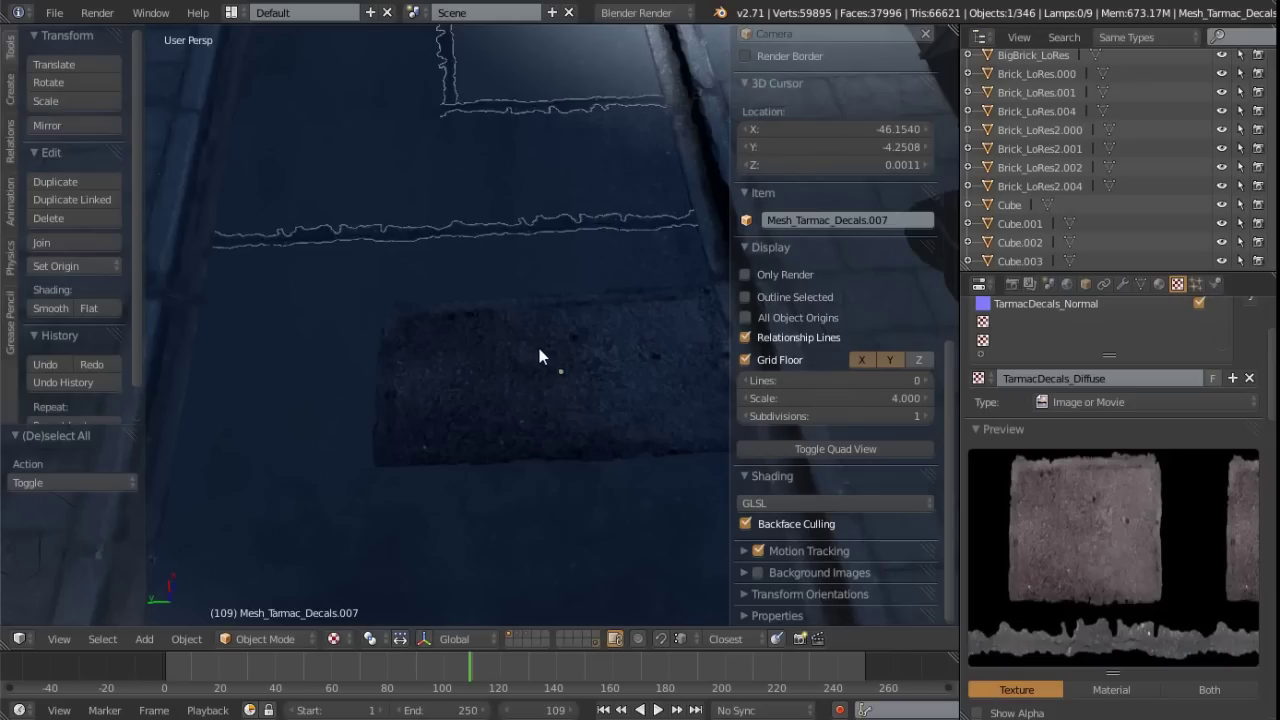
Select all objects in the same group as the foreground decal
key(shift+g)
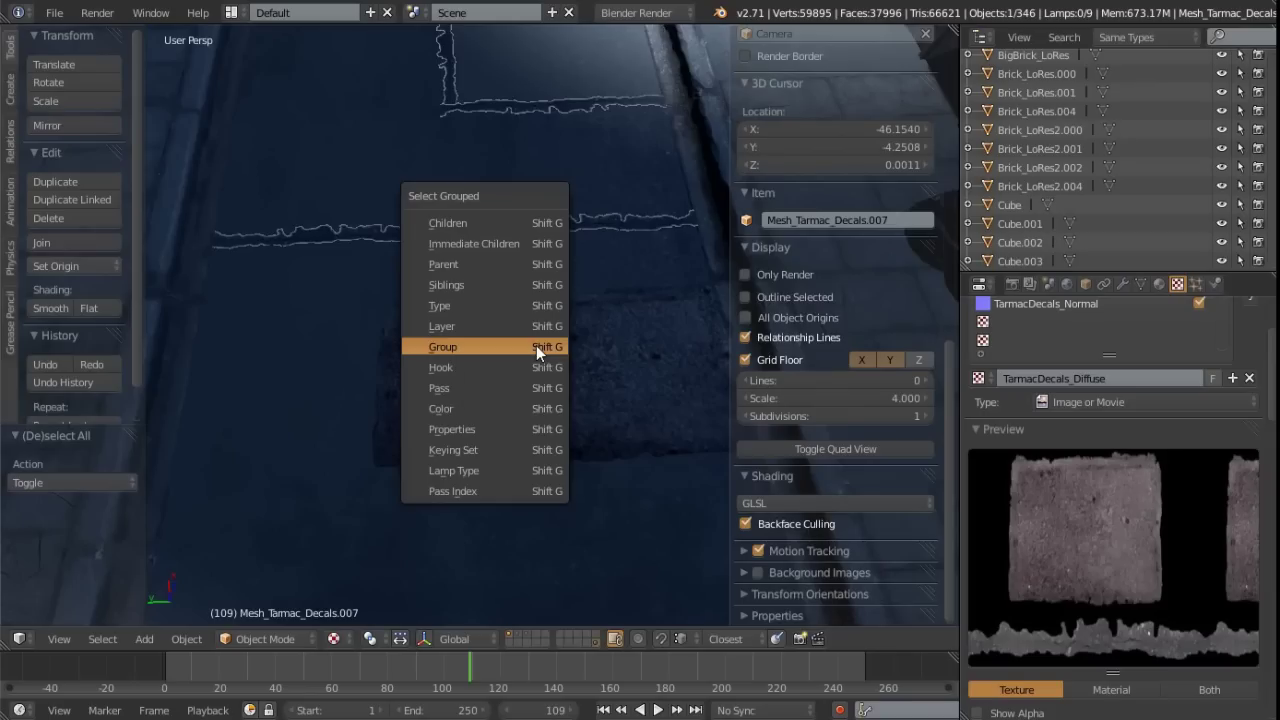
click(487, 350)
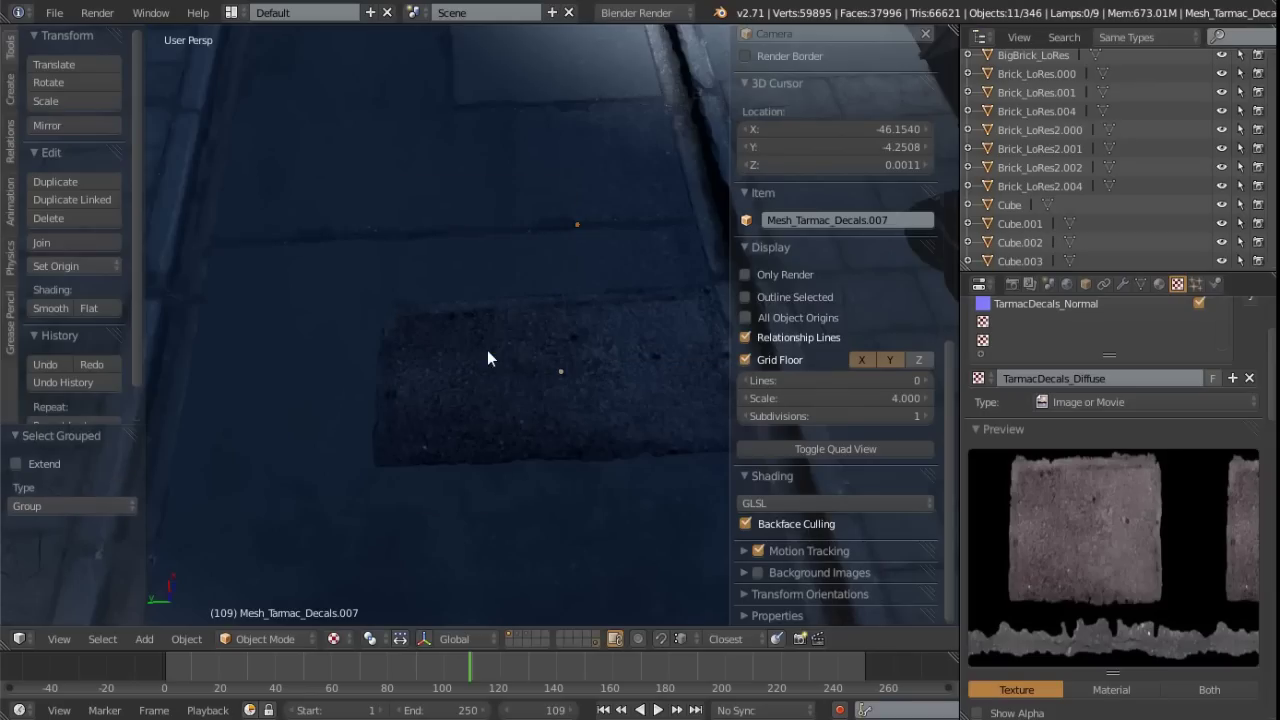
middle_drag(488, 243, 516, 412)
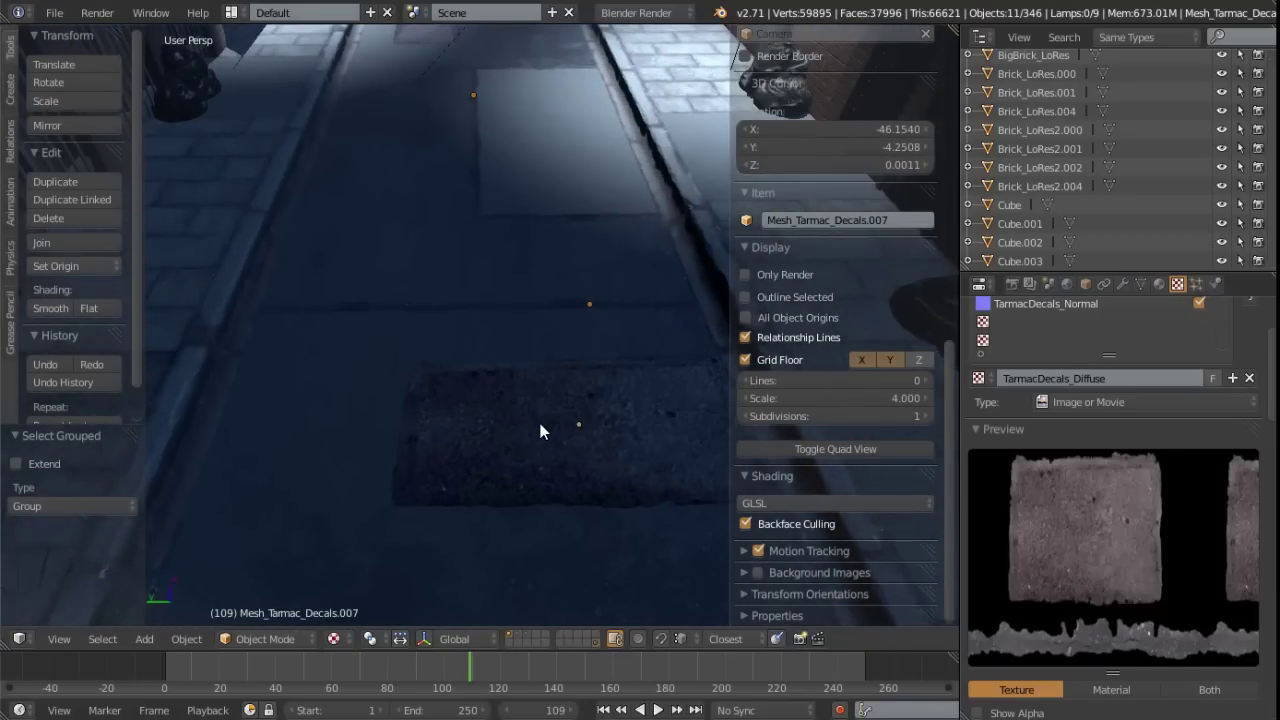
Reselect only the foreground decal and extend the selection to all objects linked by its material
right_click(540, 424)
middle_drag(530, 402, 559, 405)
right_click(556, 427)
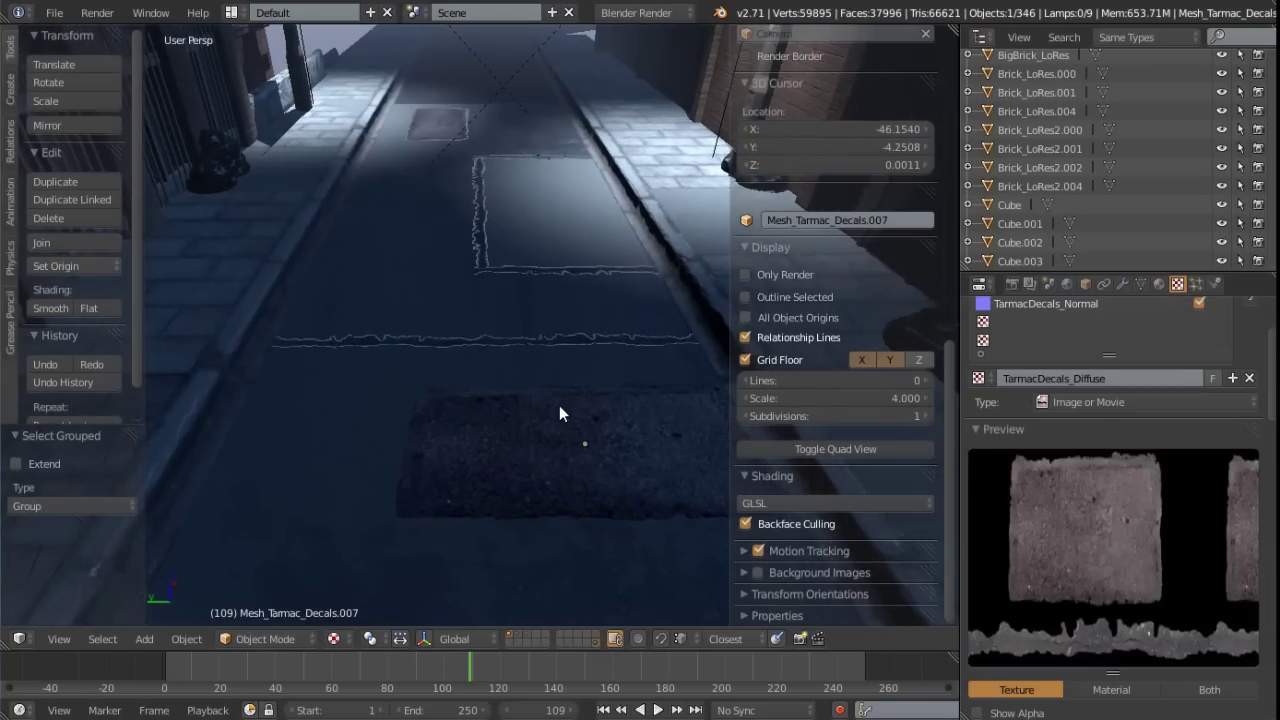
key(shift+l)
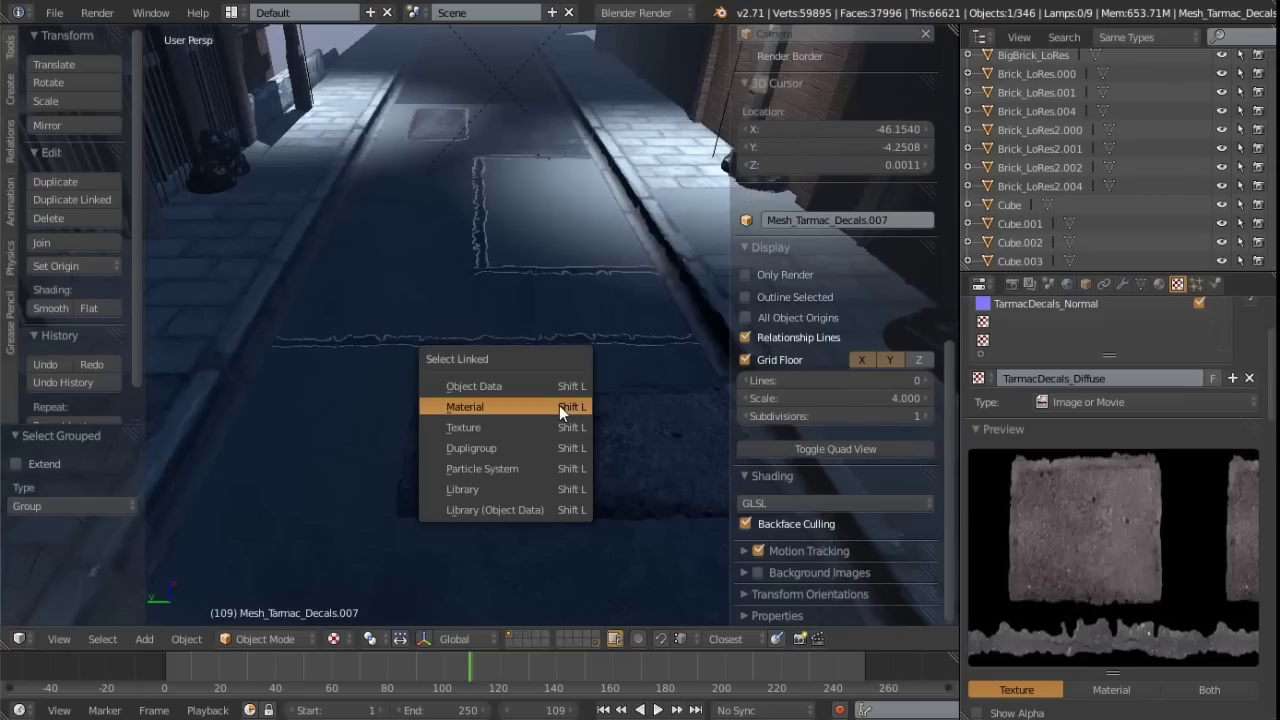
click(492, 407)
middle_drag(490, 424, 500, 360)
scroll(1125, 480, up, 3)
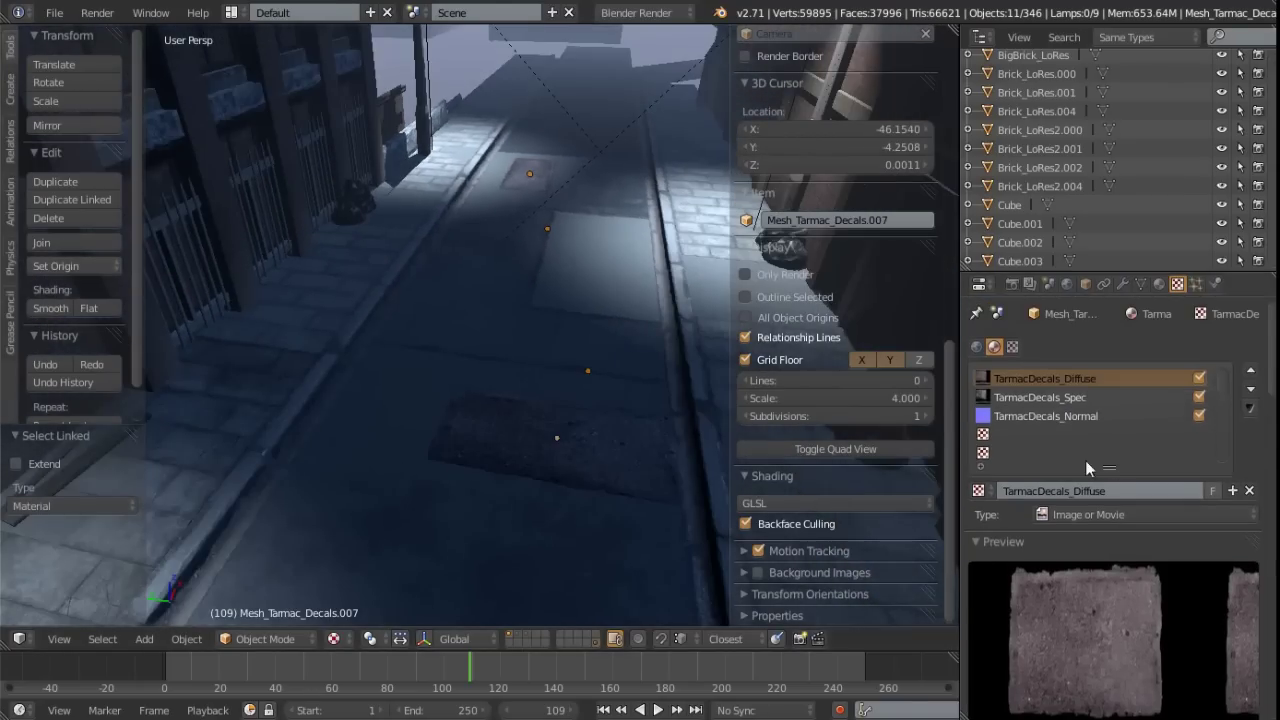
middle_drag(495, 415, 512, 397)
Clear the selection, turn on Outline Selected and select the foreground tarmac decal
key(a)
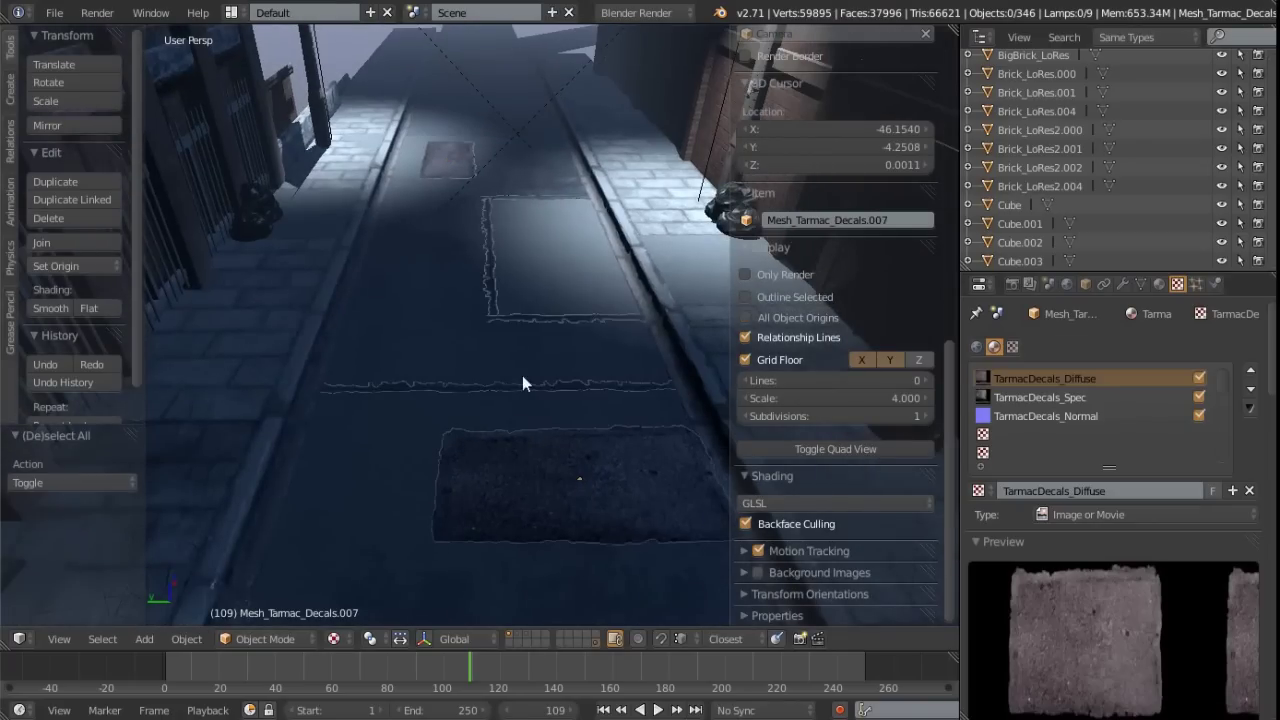
click(748, 297)
right_click(505, 468)
middle_drag(505, 468, 469, 421)
Select all objects linked by the decal's material, turning Only Render on for the check and off again
click(747, 274)
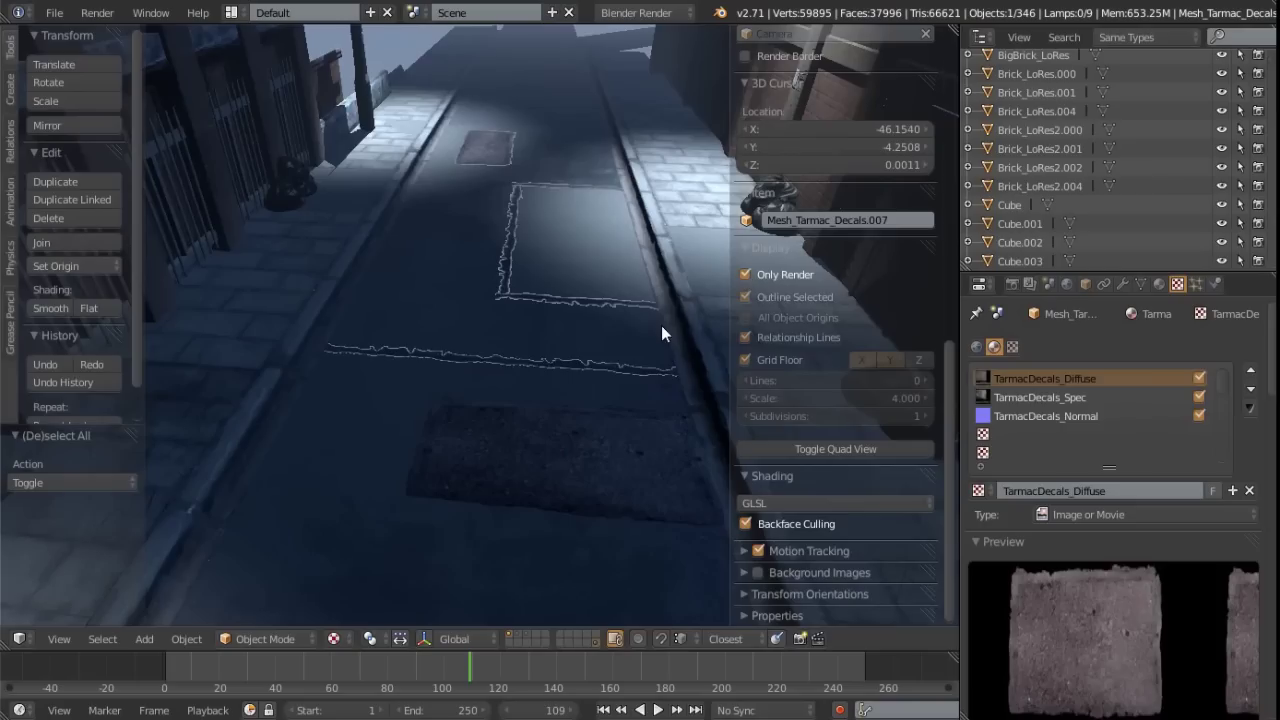
key(shift+l)
click(514, 468)
middle_drag(540, 463, 640, 290)
click(764, 271)
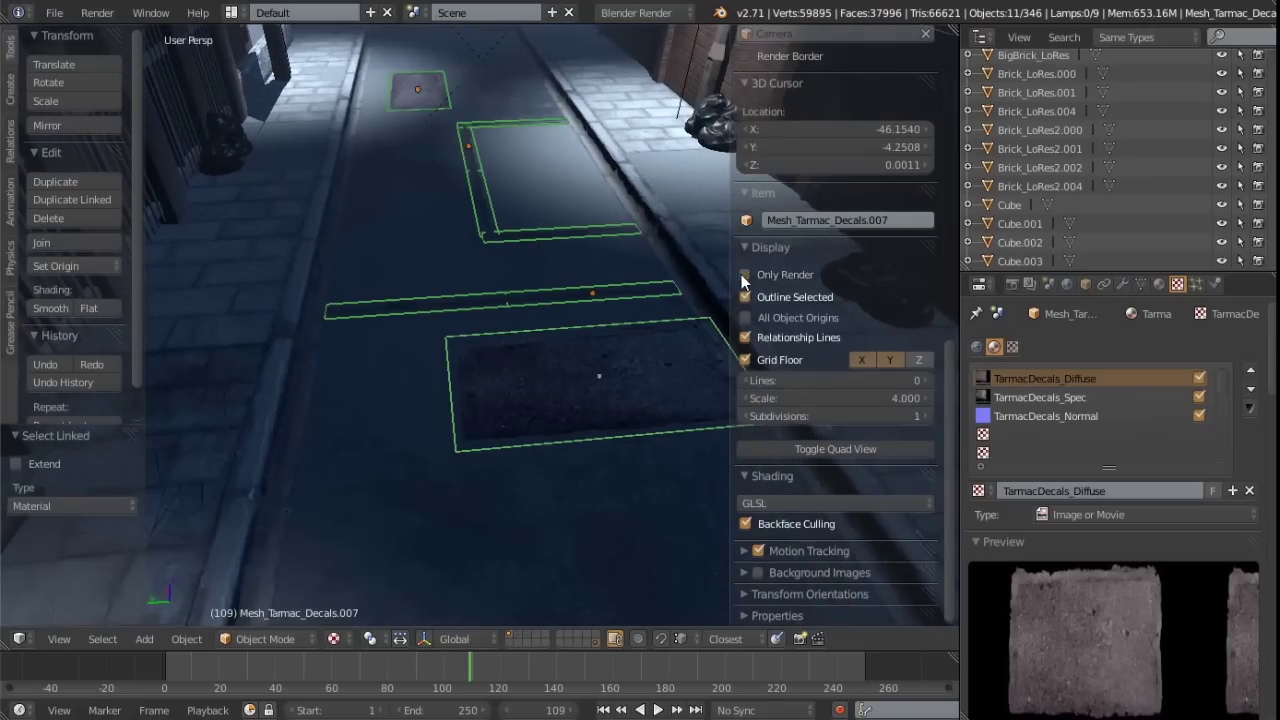
Turn off Outline Selected and view the selected decals along the street from above
middle_drag(617, 374, 454, 383)
click(745, 297)
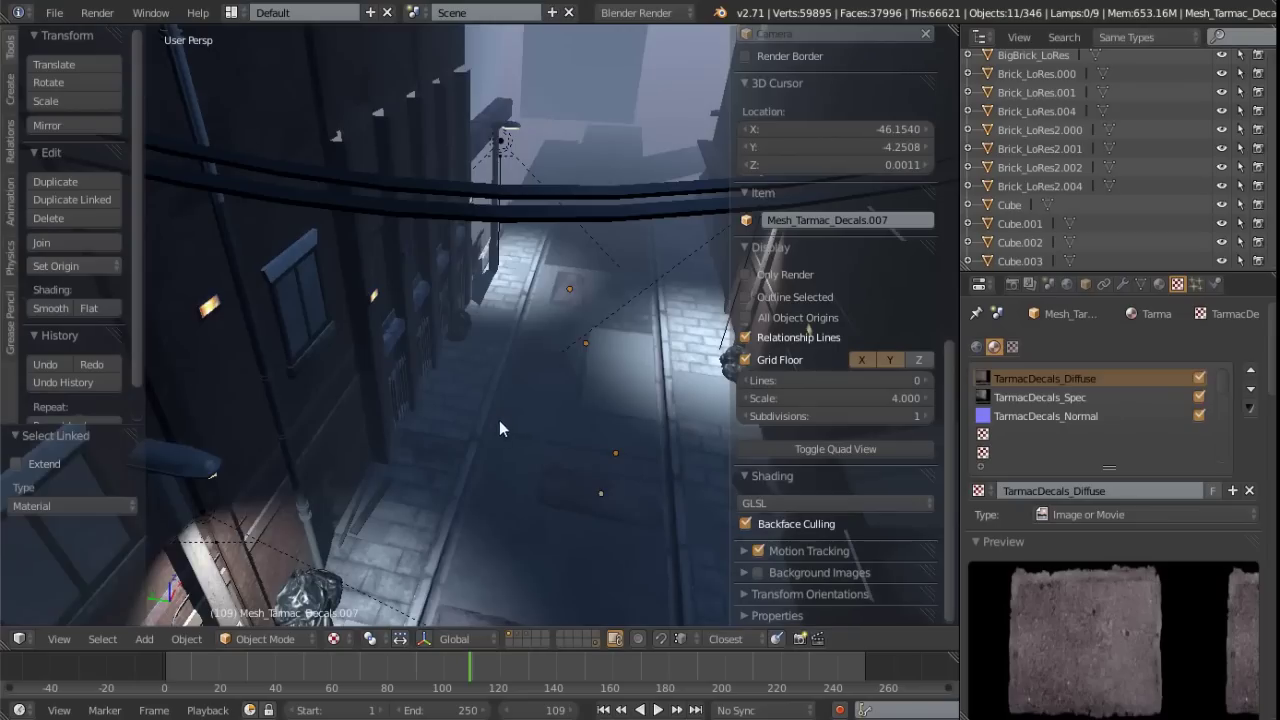
shift+middle_drag(498, 429, 510, 368)
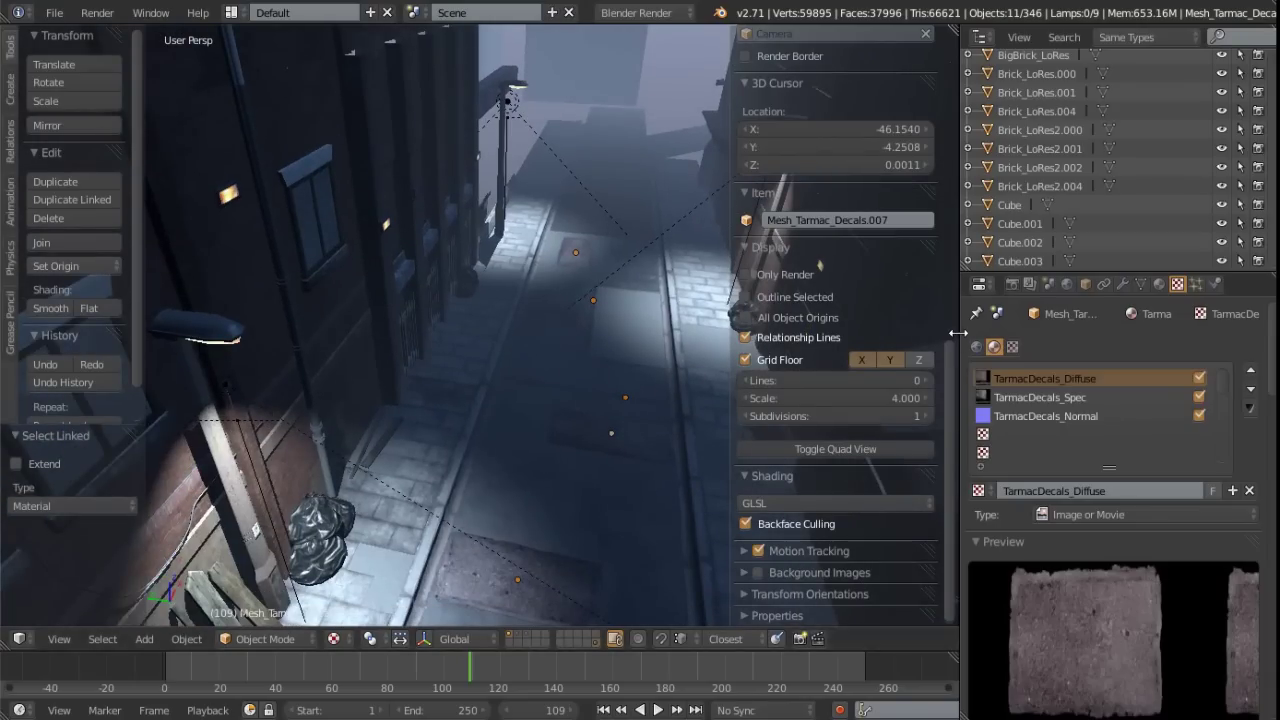
Widen the properties area, switch it to User Preferences for the System settings, and view the street decals more closely
drag(953, 331, 822, 337)
click(846, 284)
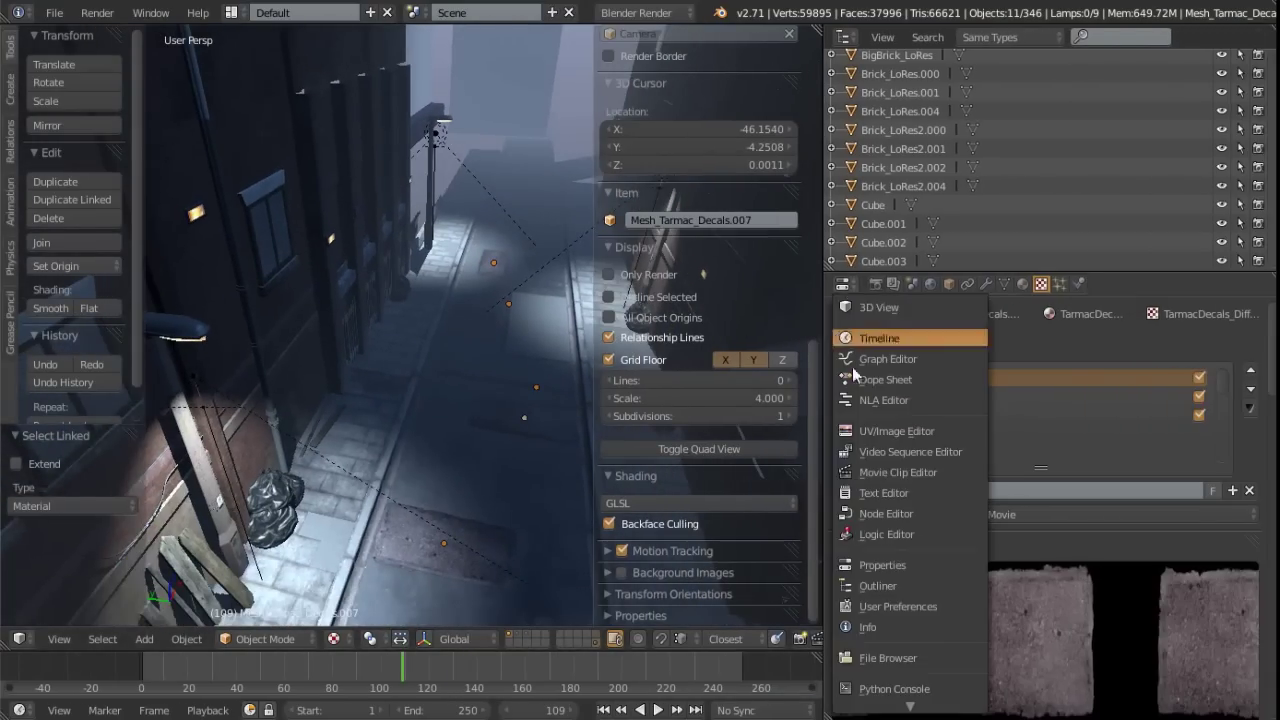
click(897, 607)
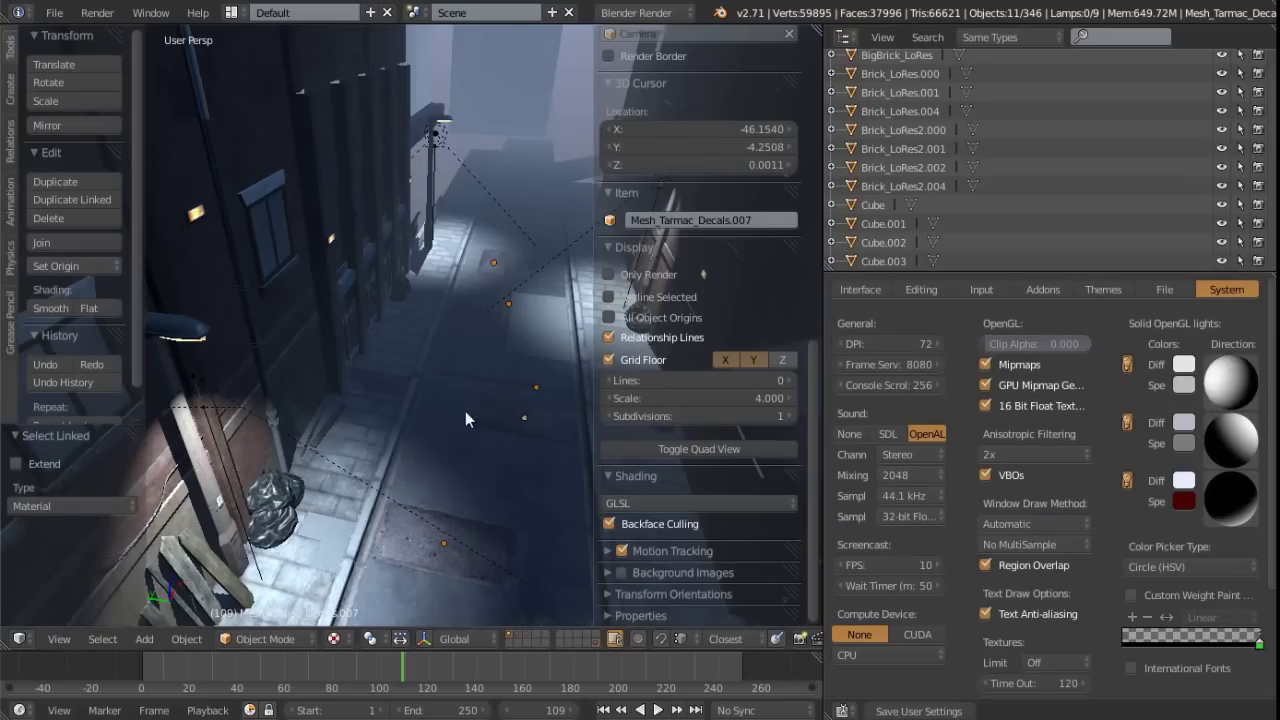
scroll(507, 444, up, 2)
middle_drag(507, 444, 507, 436)
scroll(507, 436, up, 3)
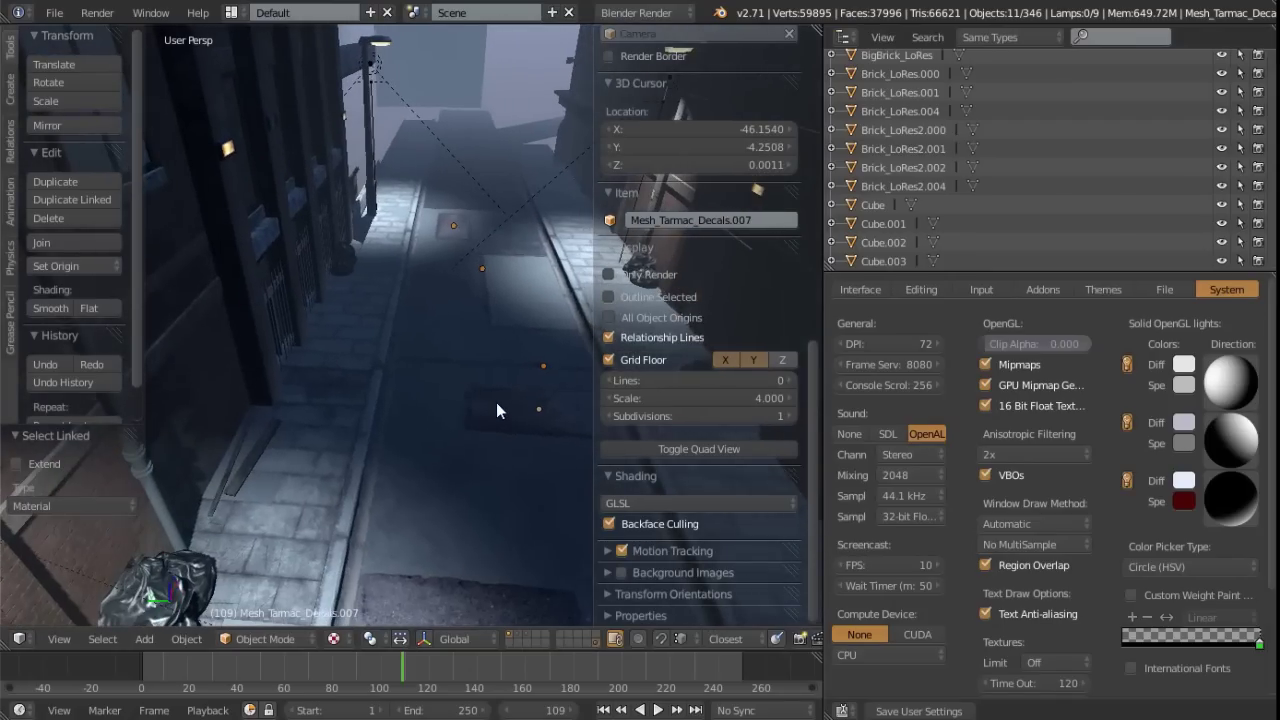
Clear the selection and turn Mipmaps off to compare the edges of the street decals, restoring the setting after the check
key(a)
shift+middle_drag(482, 403, 432, 420)
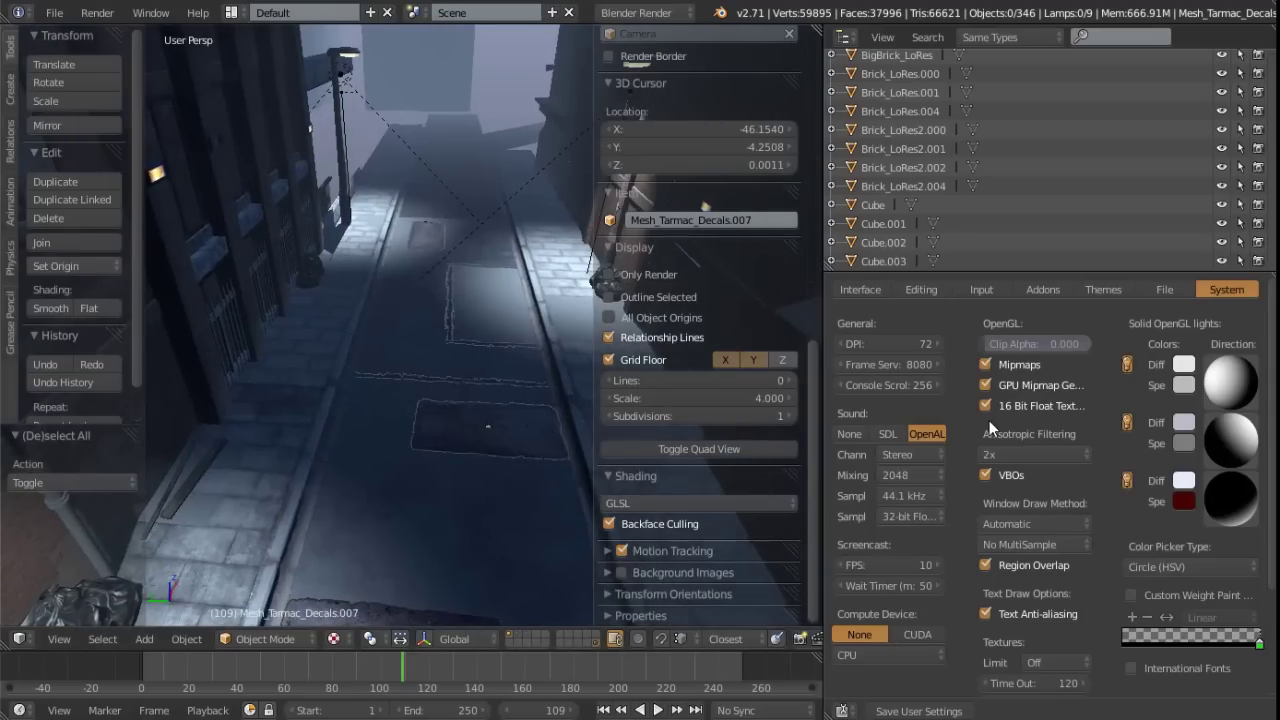
click(986, 364)
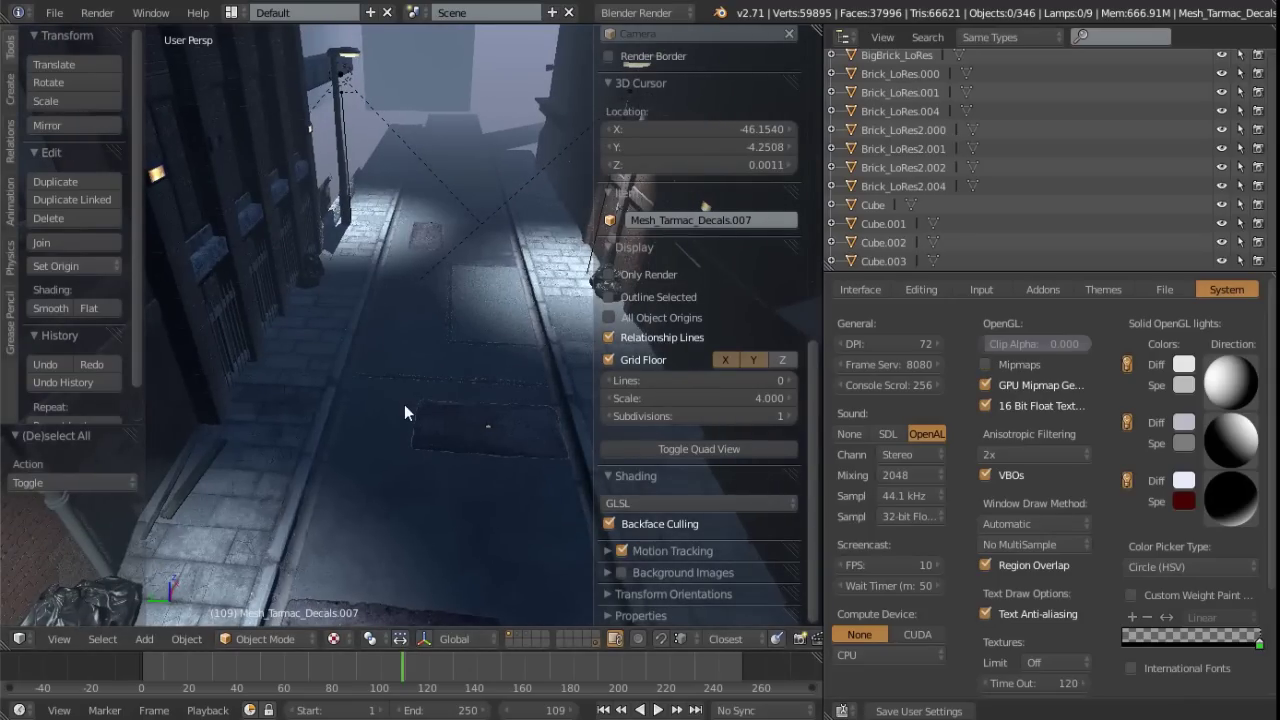
mouse_move(444, 406)
middle_down()
mouse_move(478, 411)
mouse_move(454, 400)
middle_up()
middle_drag(449, 340, 460, 440)
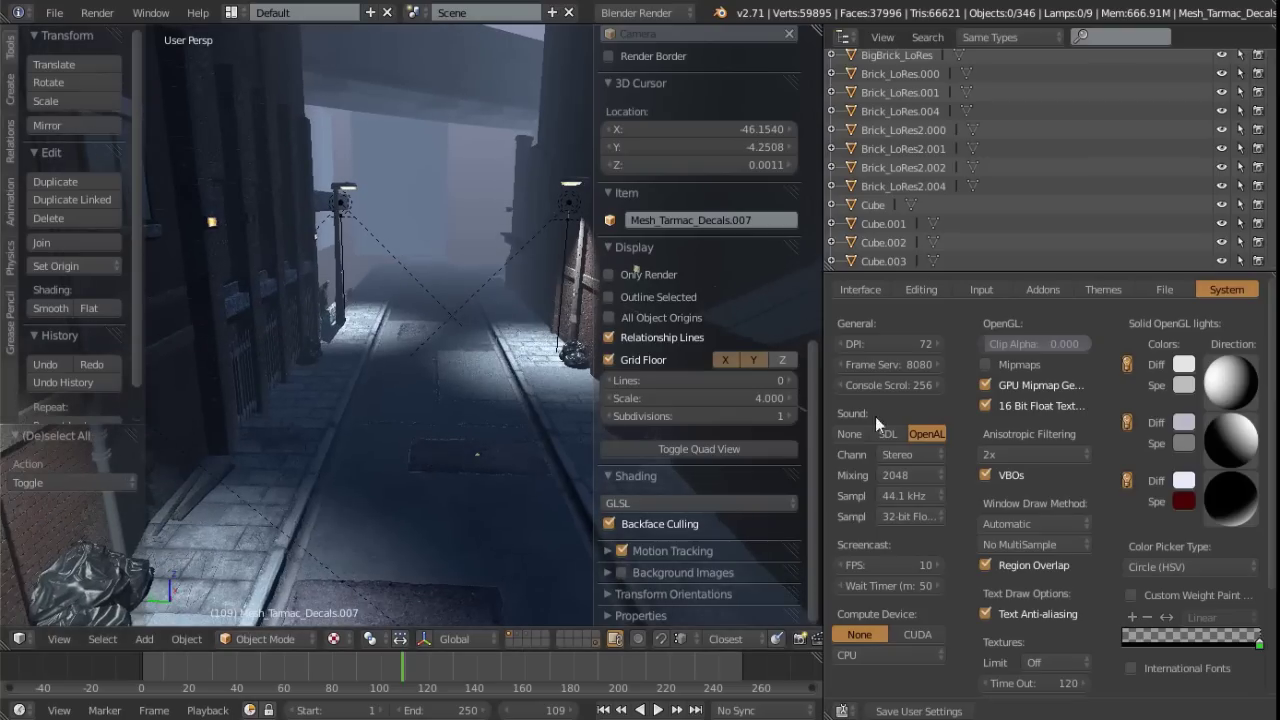
click(987, 363)
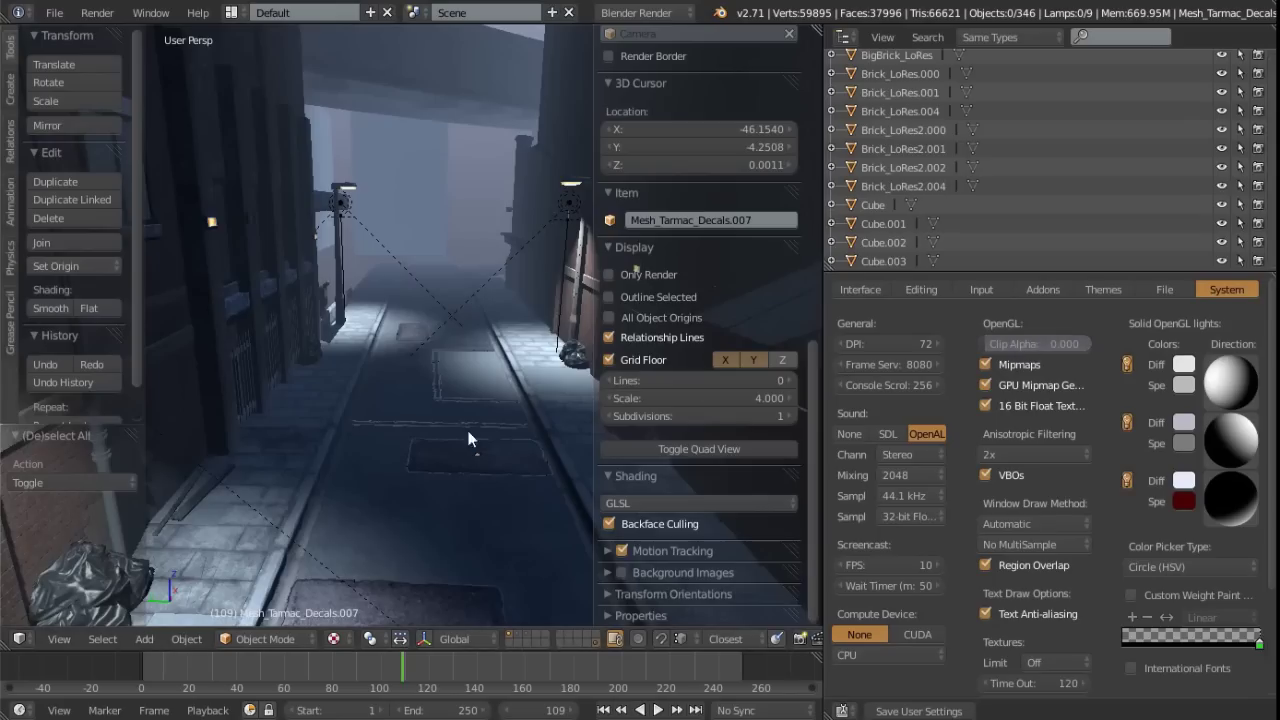
Set the OpenGL Clip Alpha to 0.513 and check the tarmac decals up close
drag(1008, 343, 1056, 343)
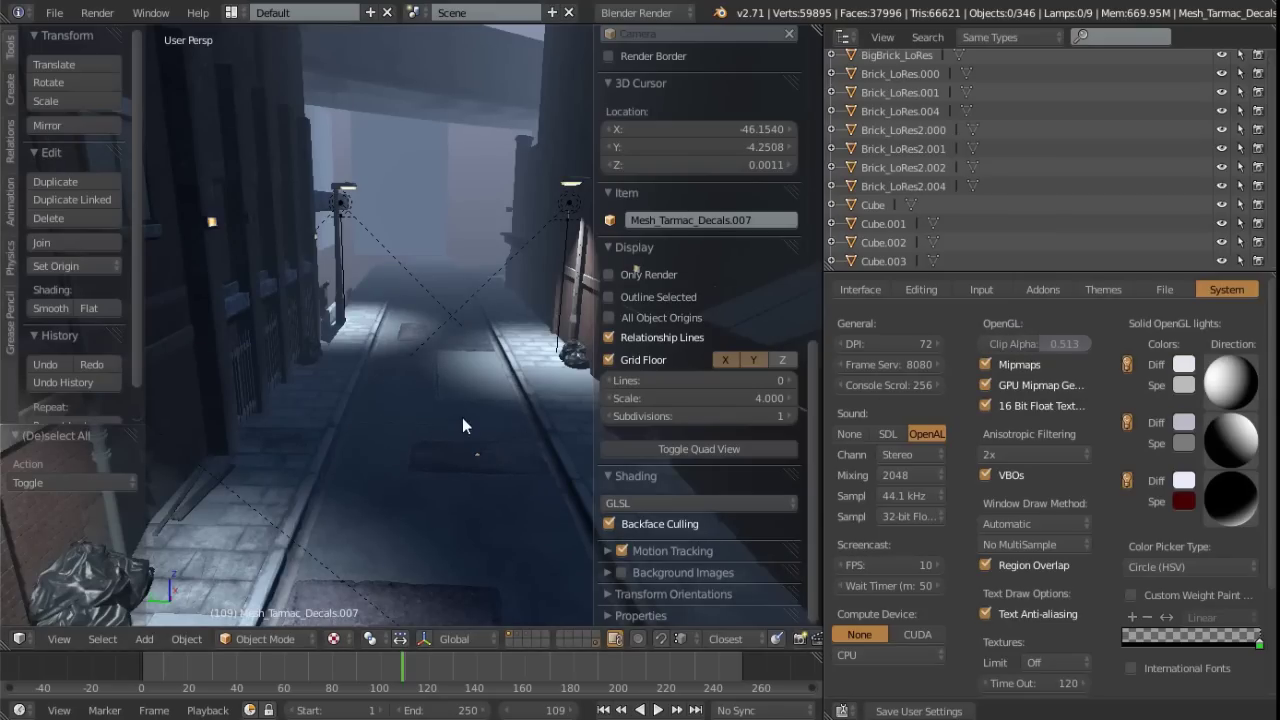
scroll(462, 417, up, 4)
middle_drag(461, 408, 693, 391)
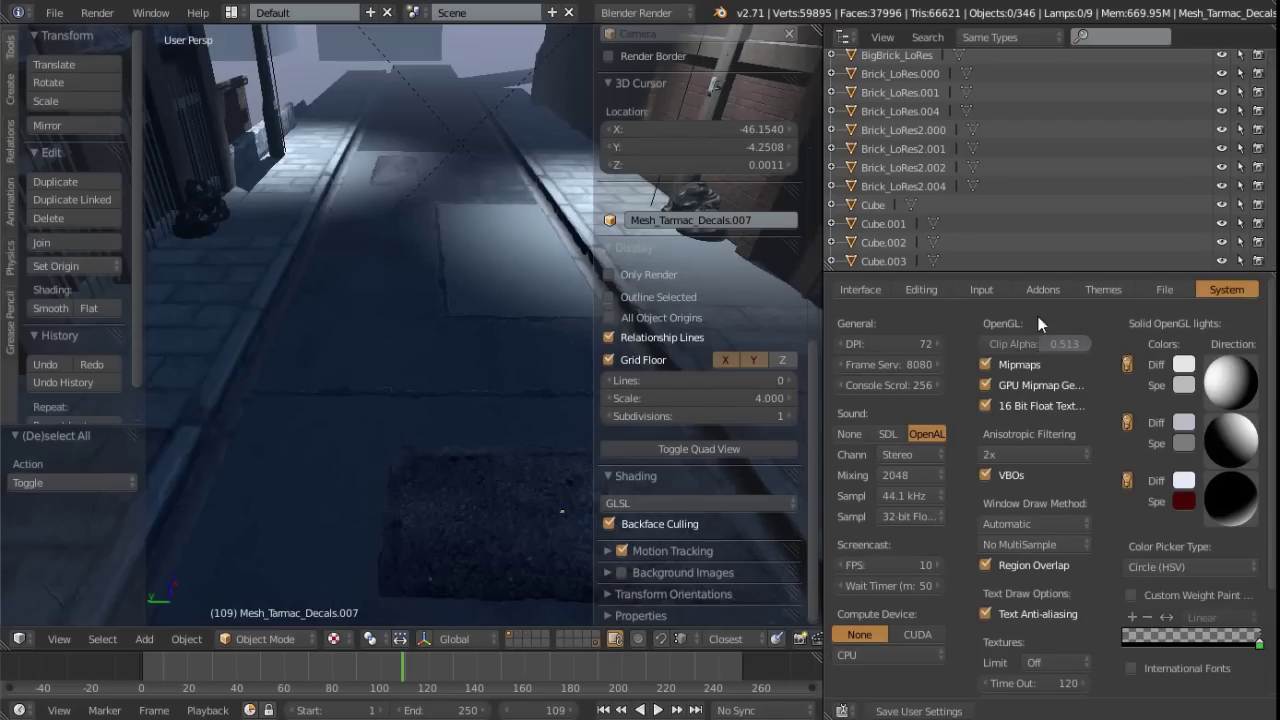
Select the building mesh around the window and switch the Outliner area to the Properties editor
shift+middle_drag(438, 383, 410, 284)
scroll(370, 375, up, 3)
right_click(350, 357)
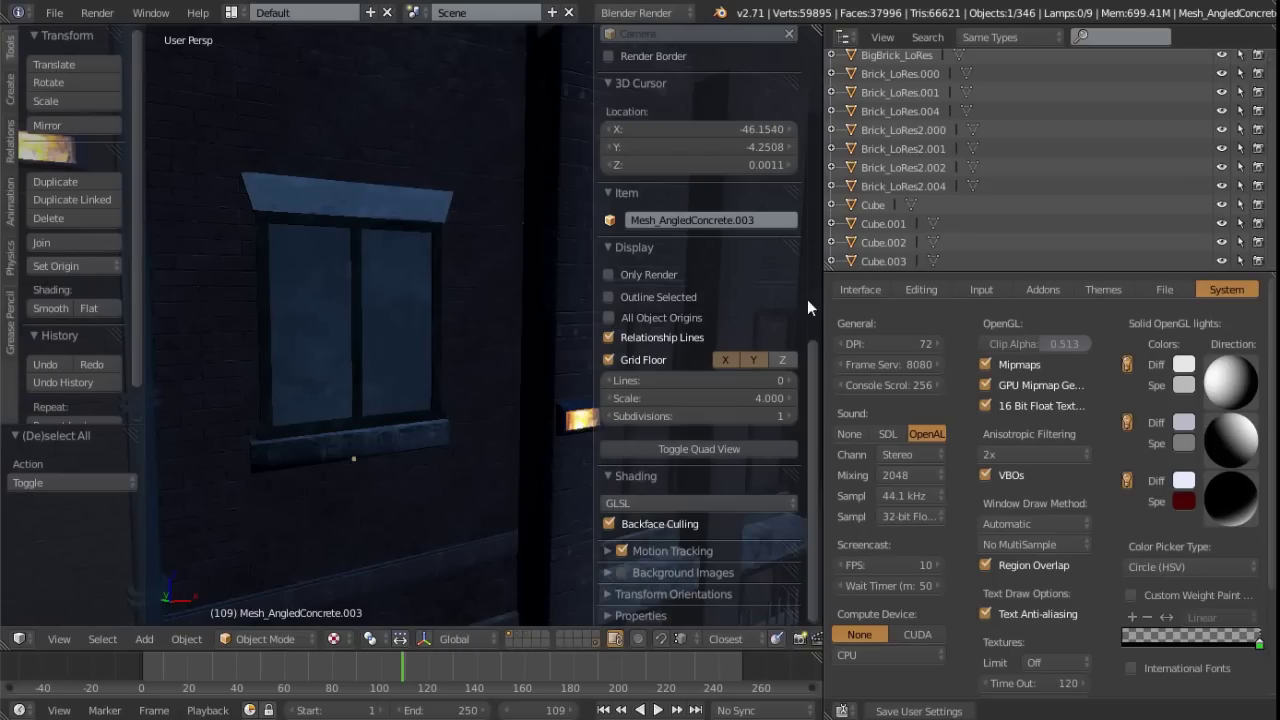
click(843, 711)
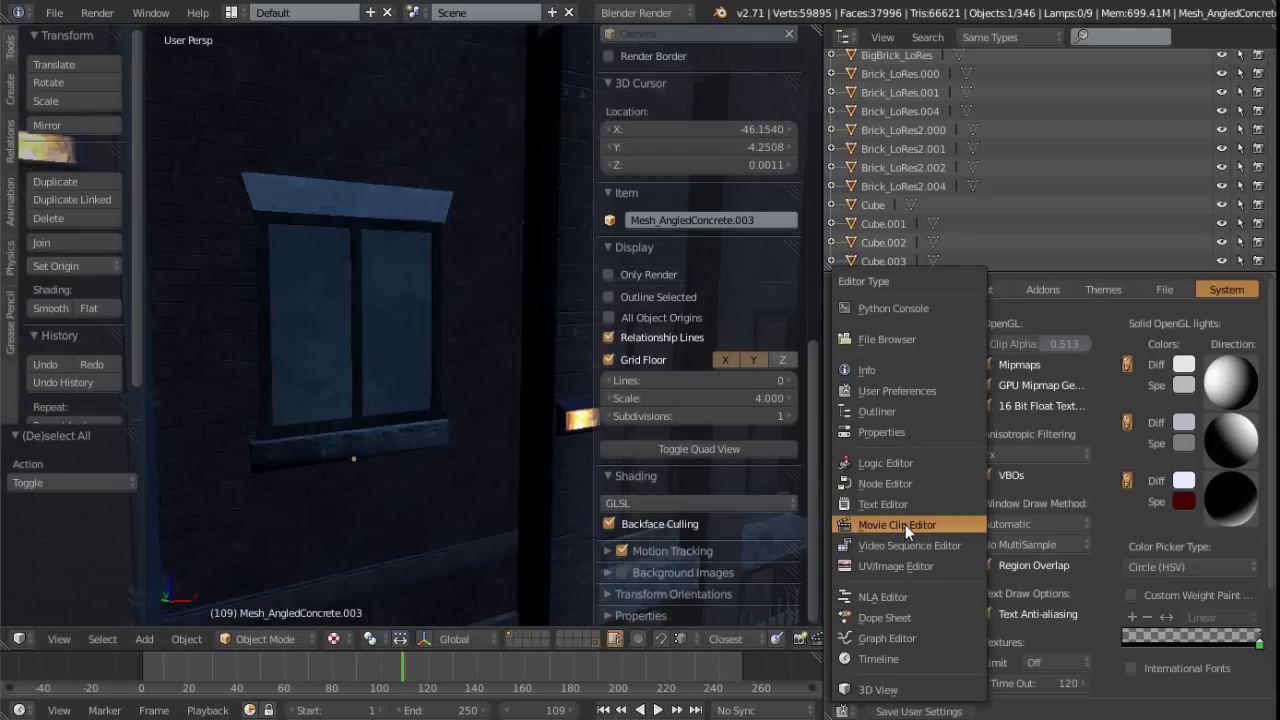
click(843, 37)
click(895, 317)
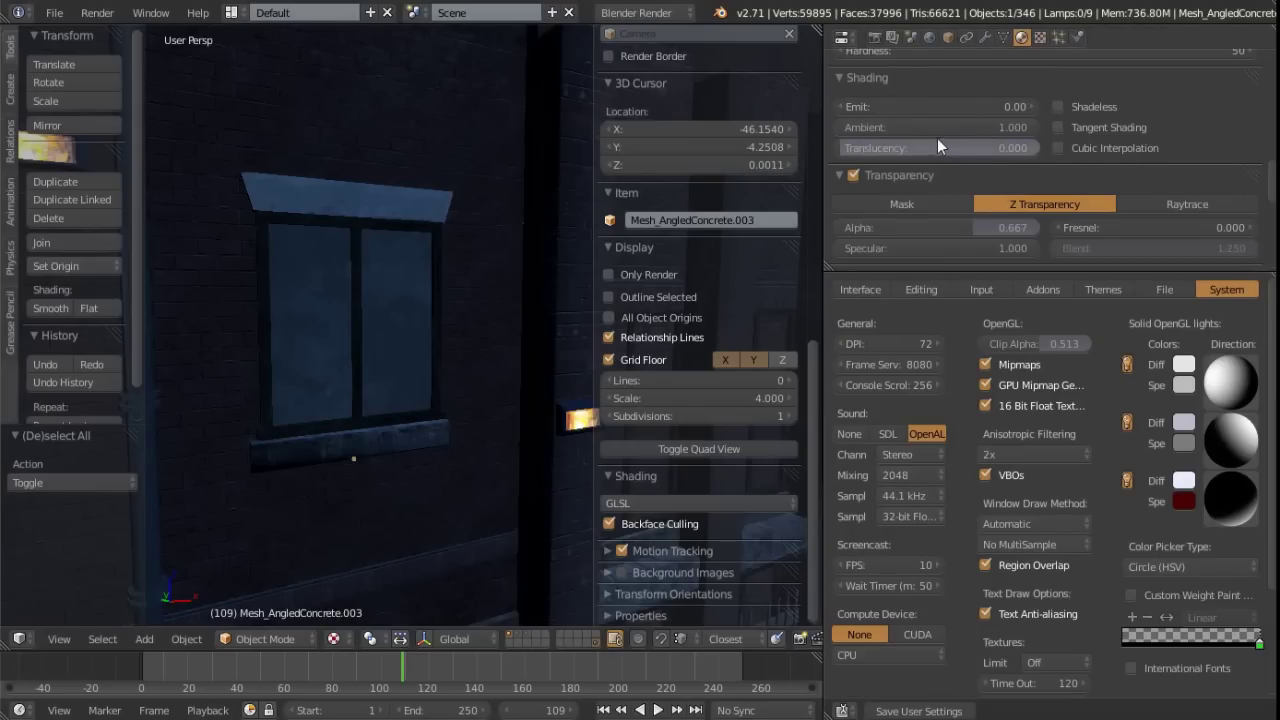
Examine the selected building's material list and the Transparency settings of its semi-transparent material
scroll(980, 182, up, 10)
scroll(1016, 161, down, 7)
scroll(1023, 145, up, 6)
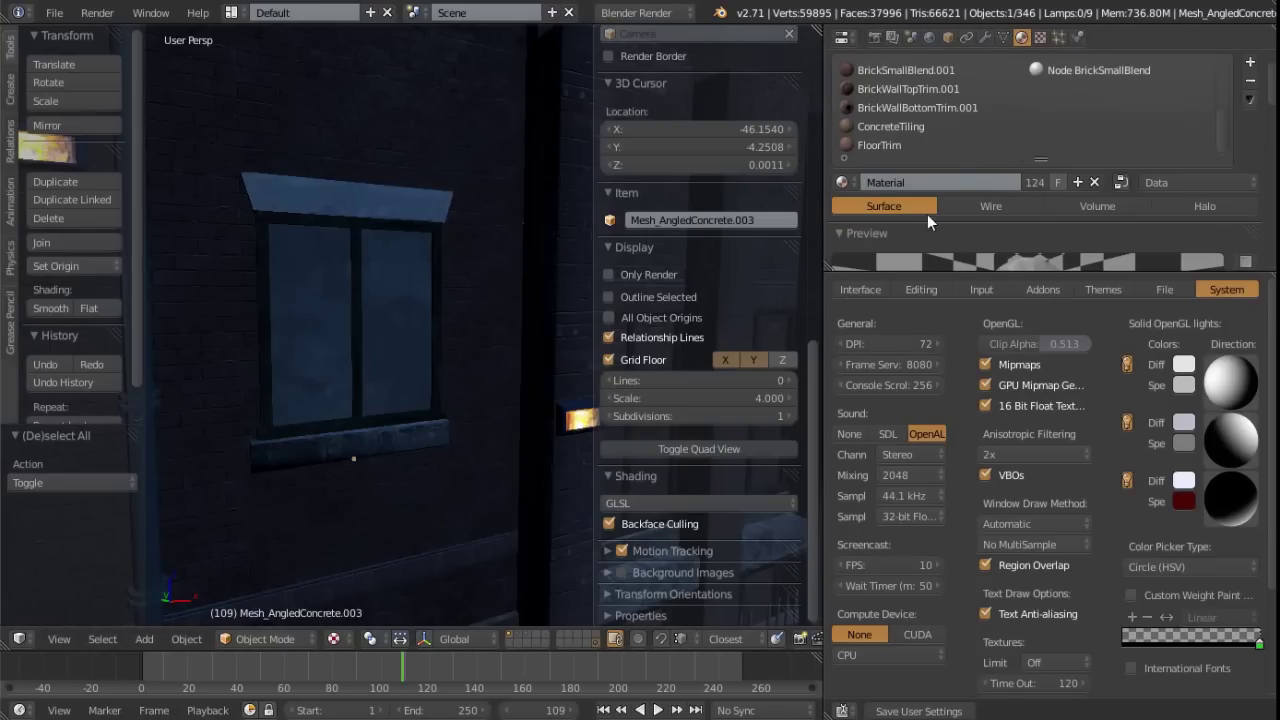
scroll(917, 214, down, 9)
scroll(907, 190, down, 4)
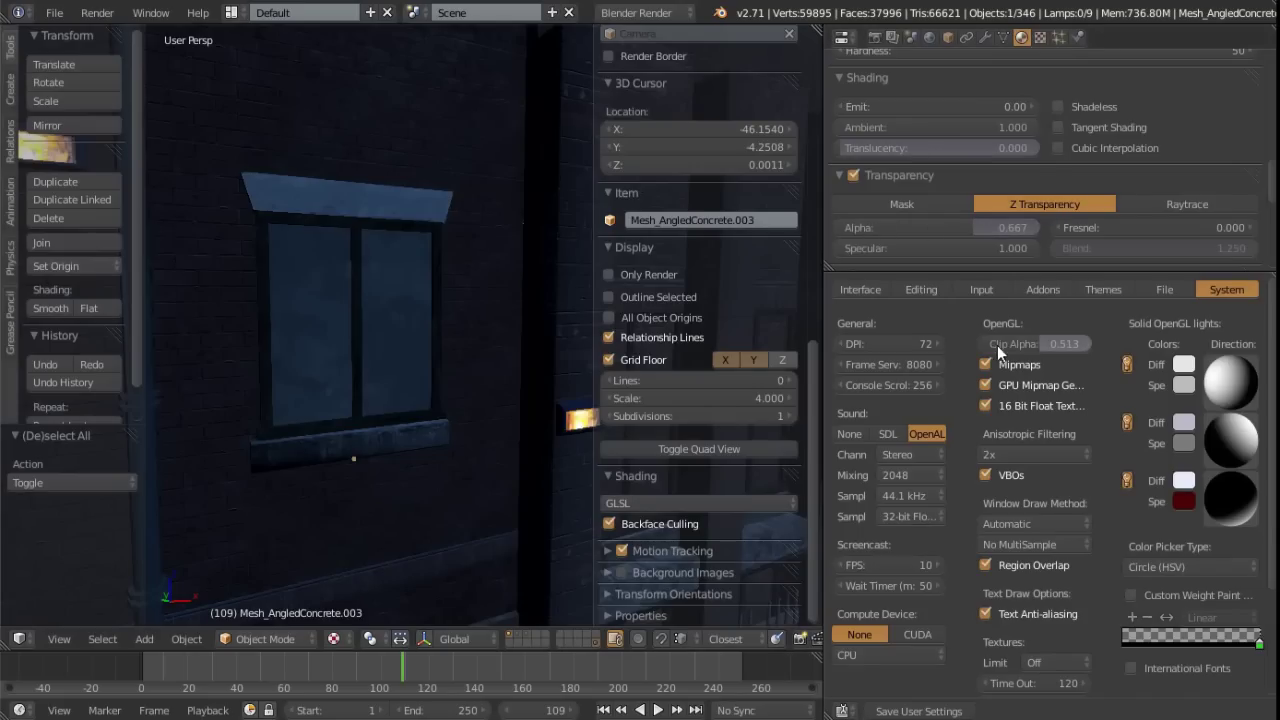
Raise Clip Alpha to 0.667 for a check of the window glass, and set it back to 0.000
drag(1028, 349, 1046, 349)
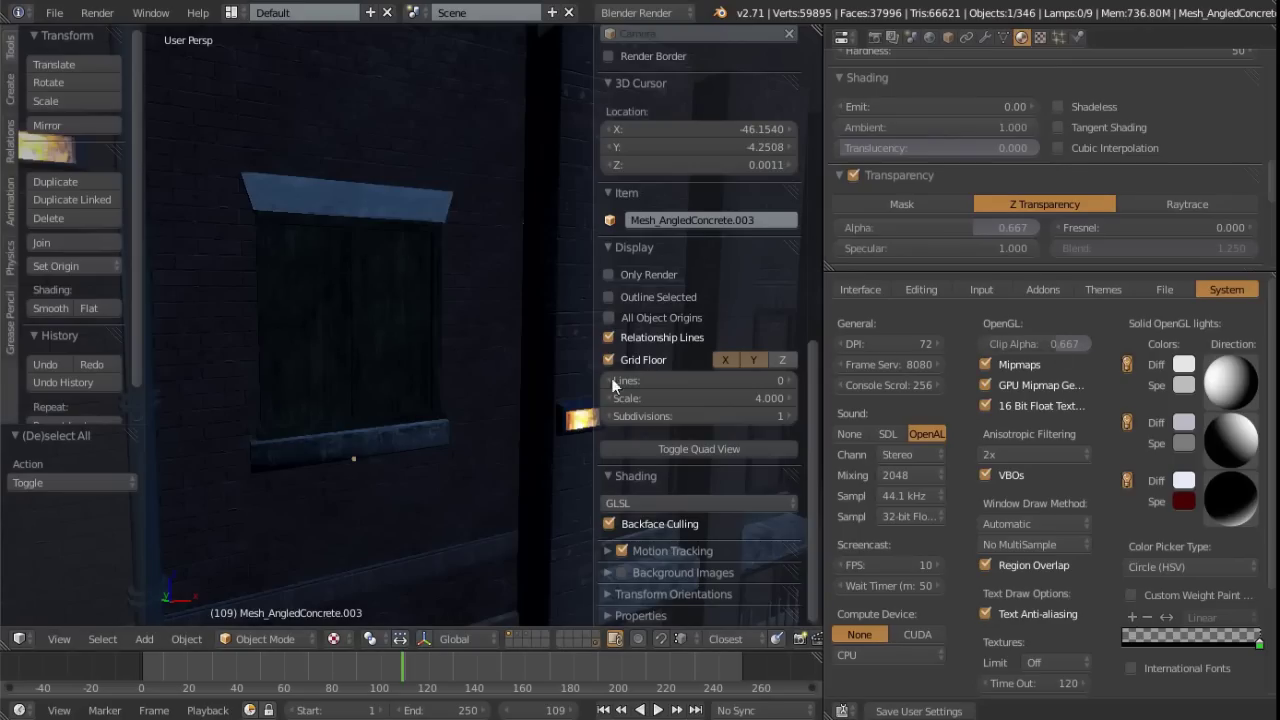
drag(1047, 339, 974, 339)
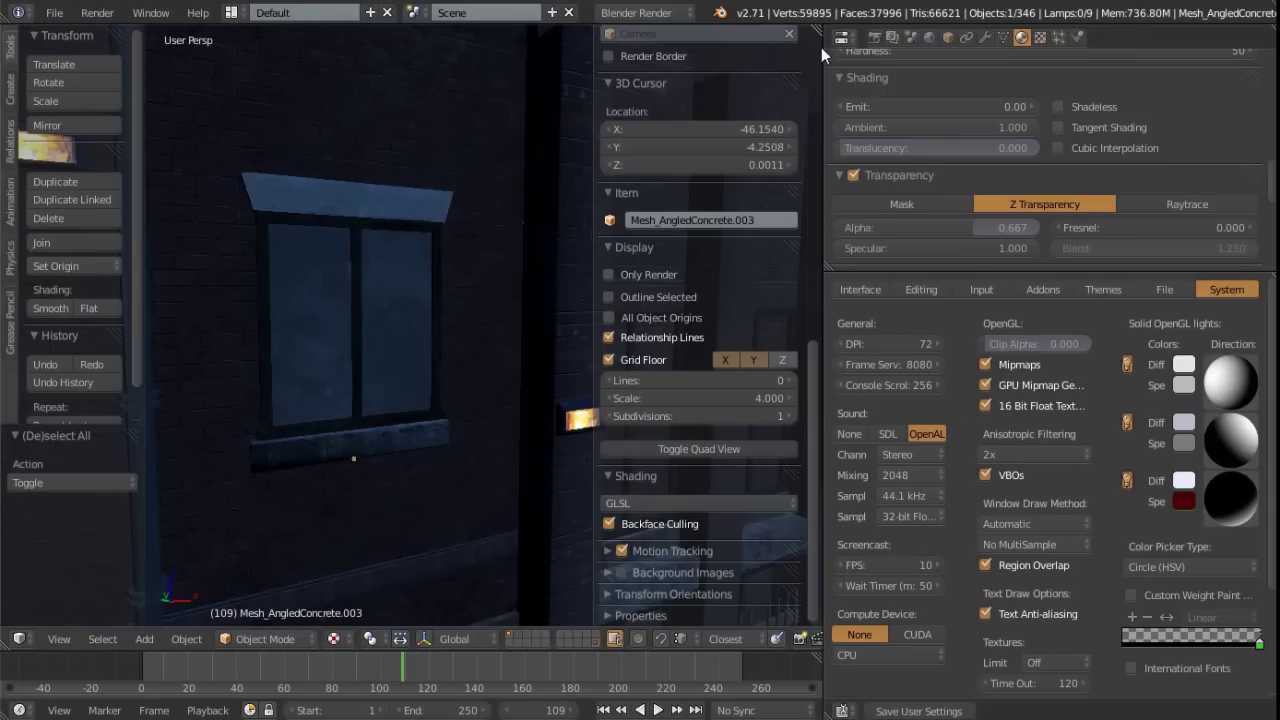
scroll(355, 419, down, 5)
shift+middle_drag(355, 419, 431, 330)
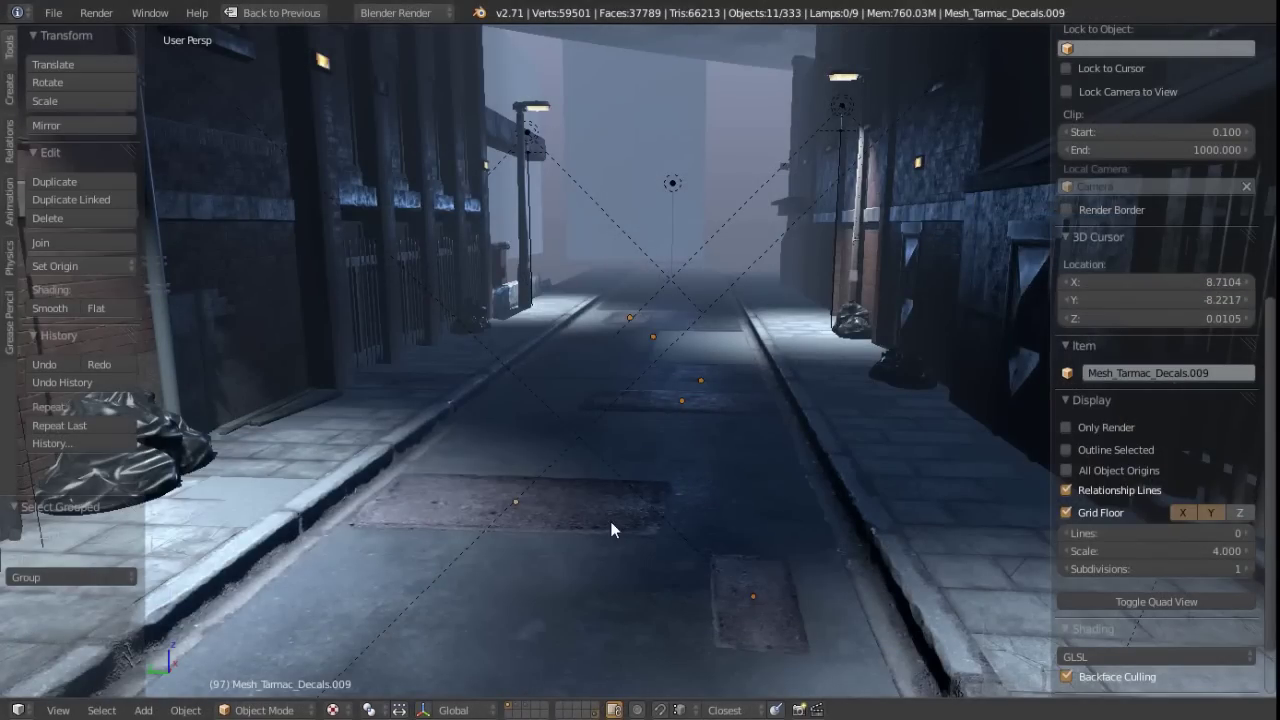
Start walk navigation with gravity off and fly back and forth through the street, looking up at the overpass and down at the road
middle_drag(609, 525, 586, 478)
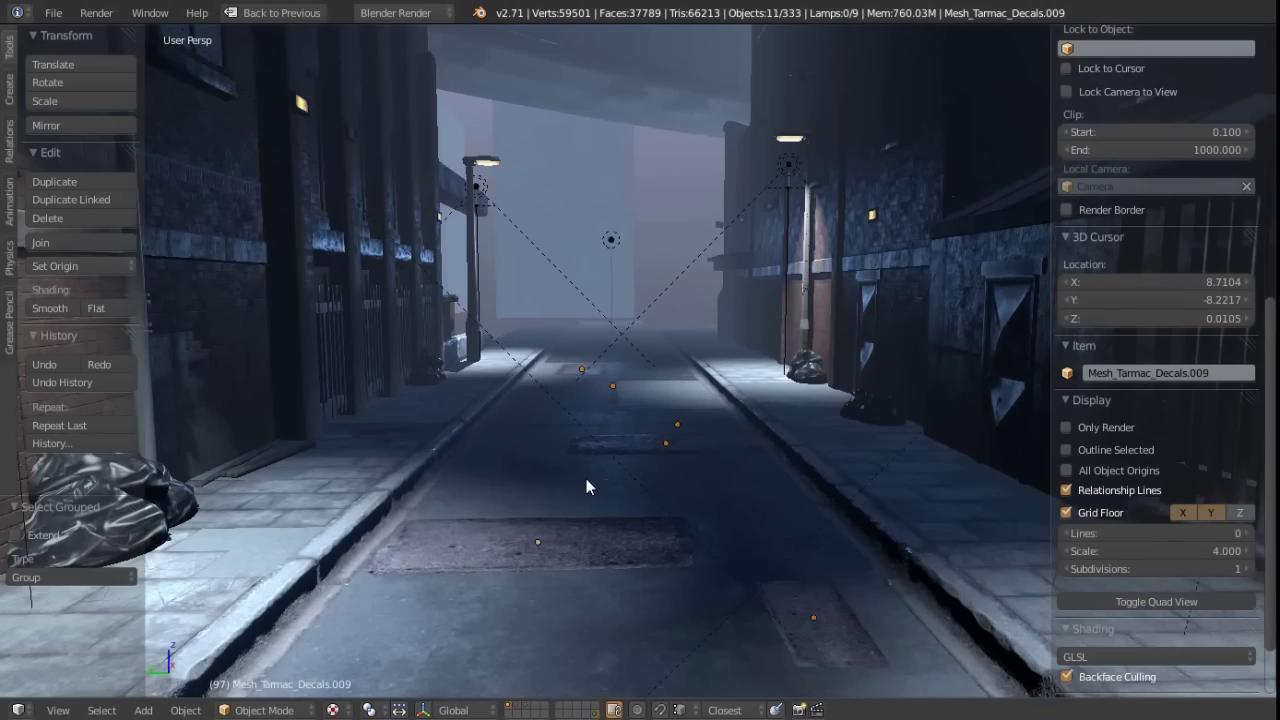
key(shift+f)
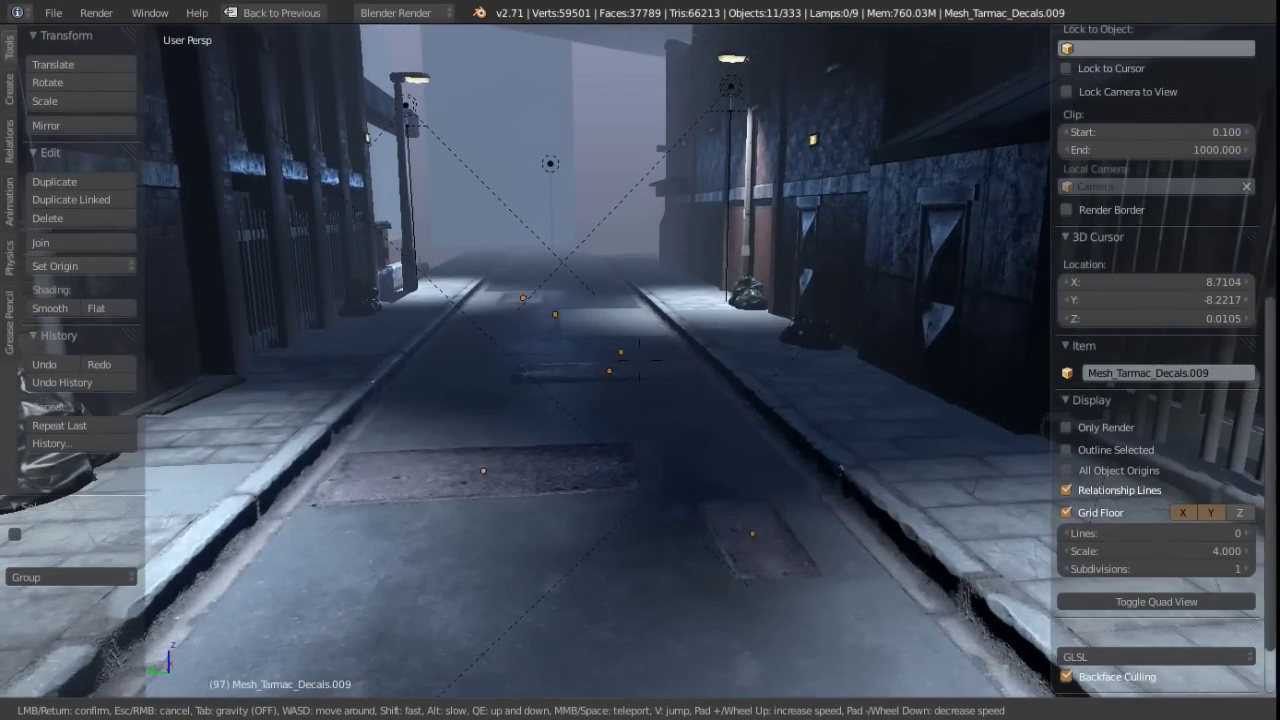
key(w)
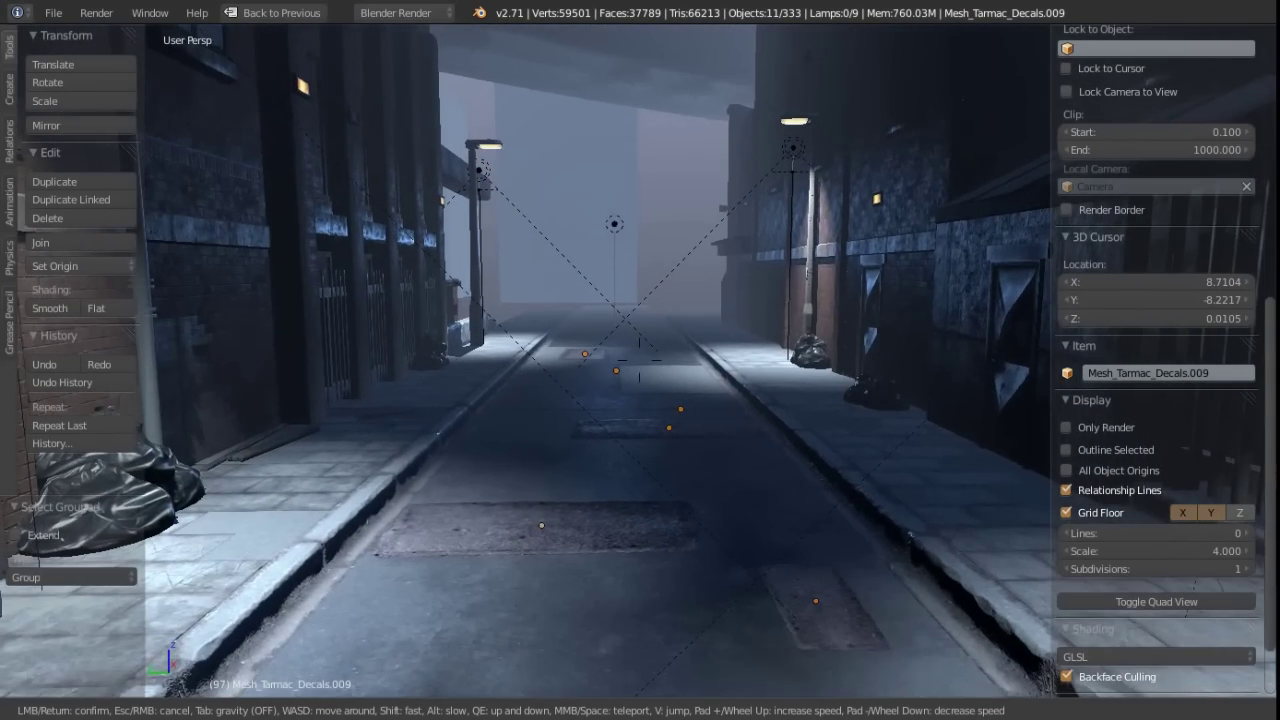
key(s)
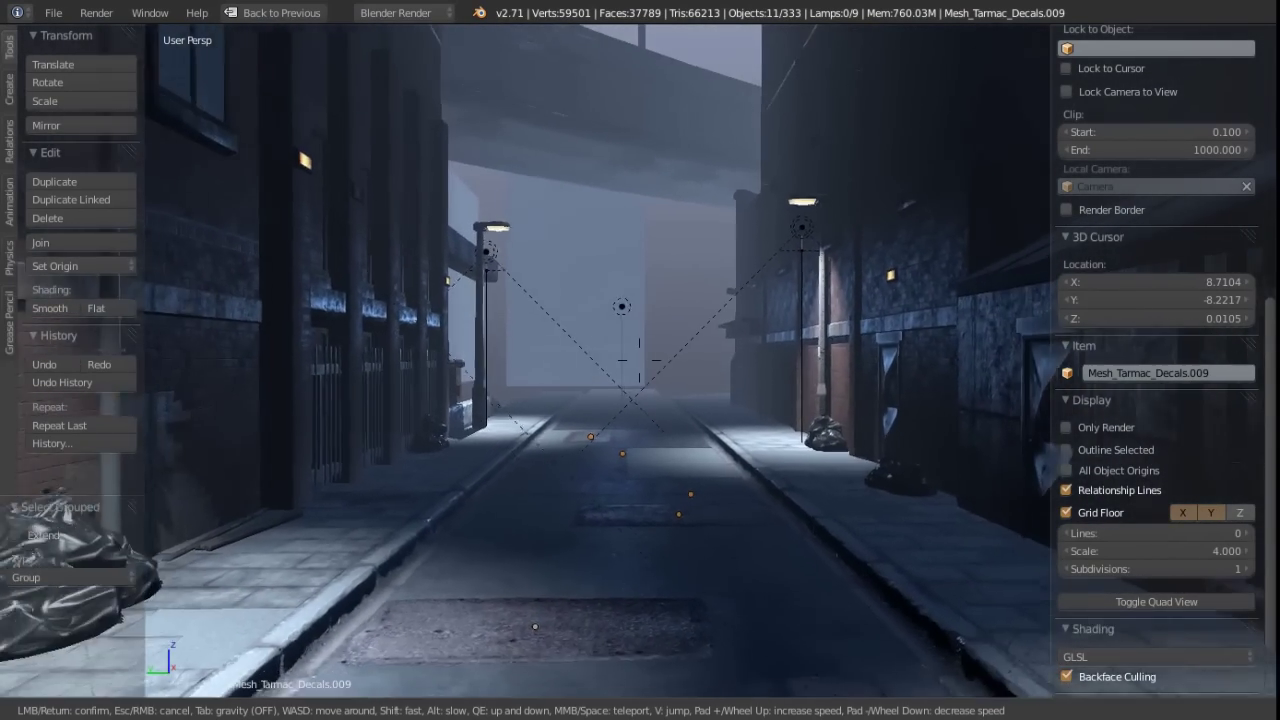
key(w)
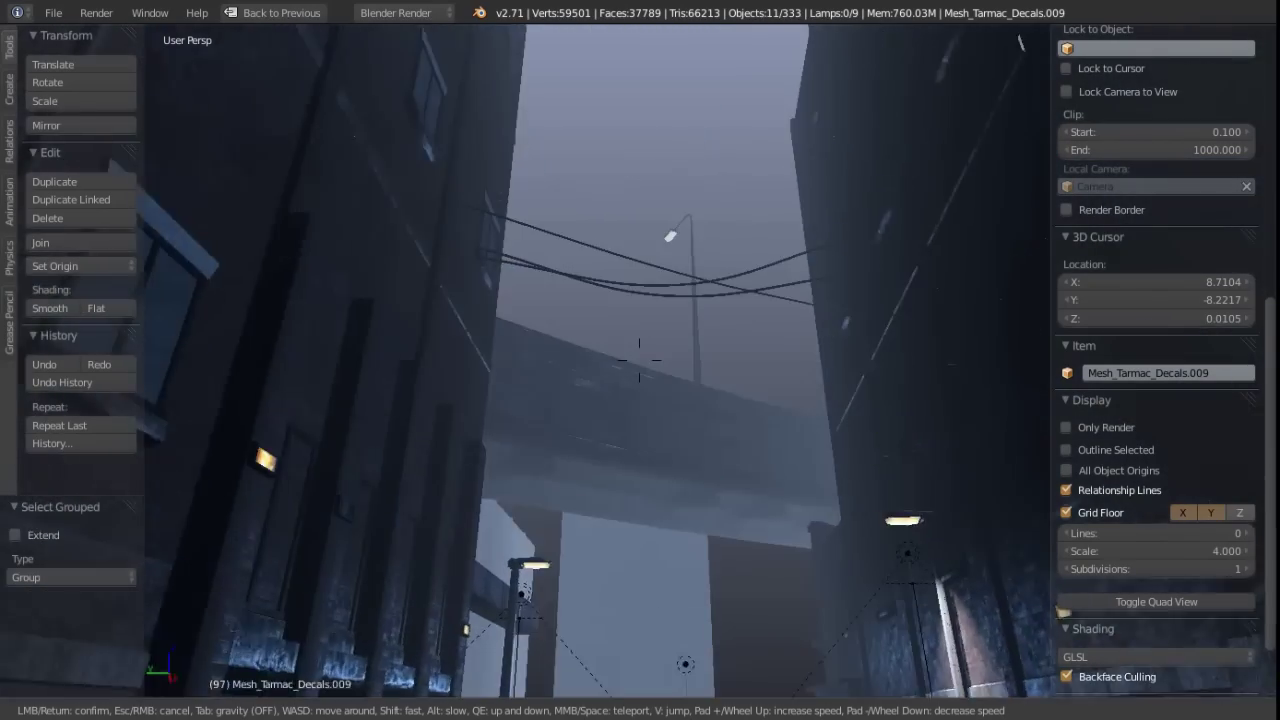
key(w)
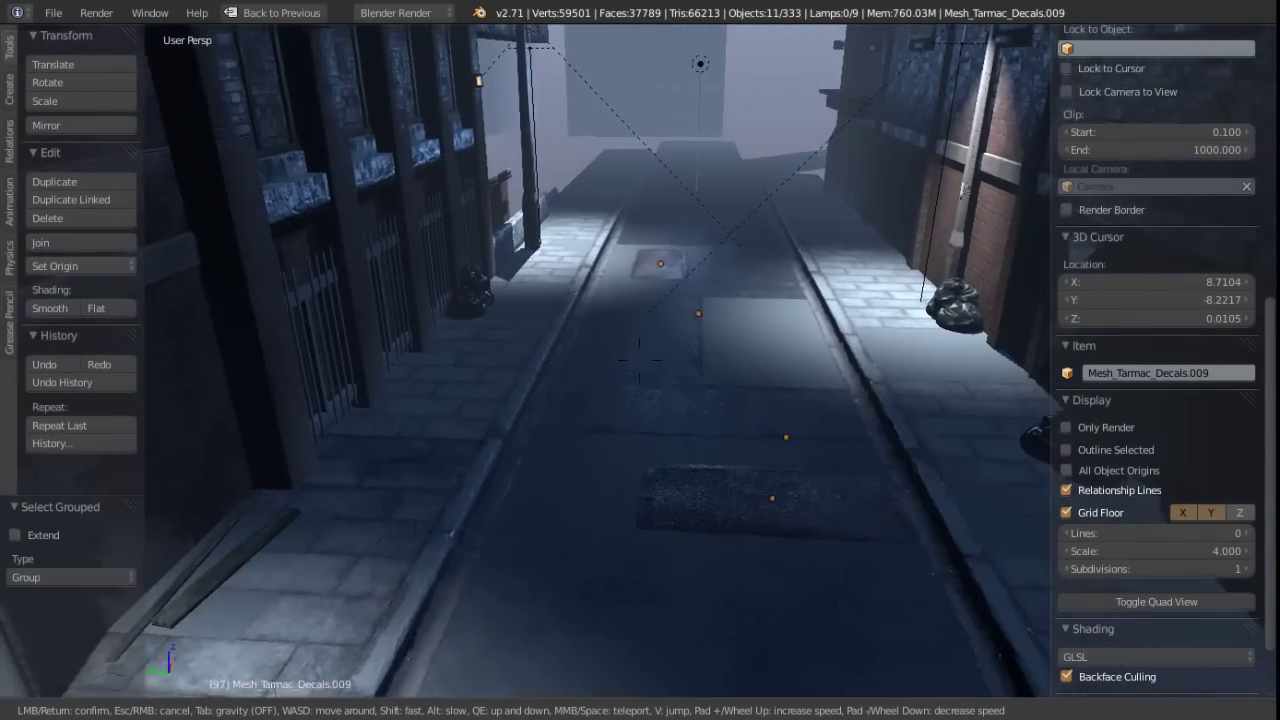
key(s)
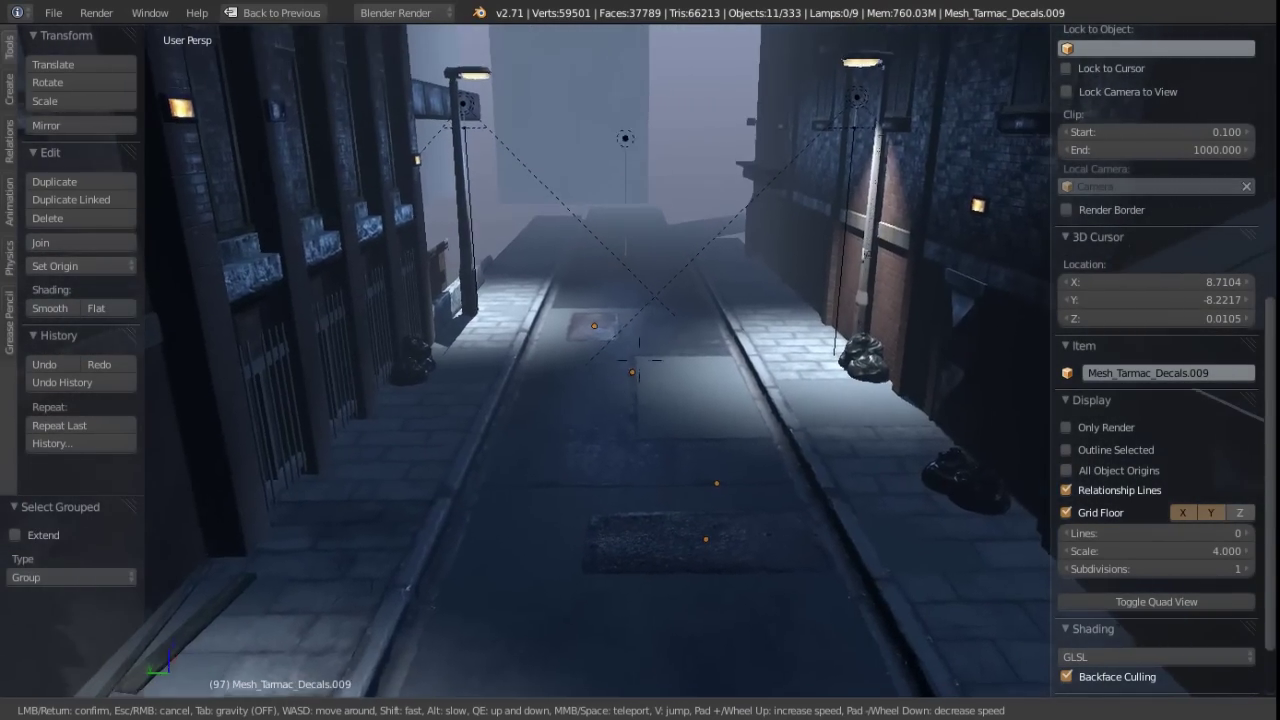
Explore the street at ground level with gravity on, walking back and forth over the tarmac decals, and end walk navigation at the road view
key(w)
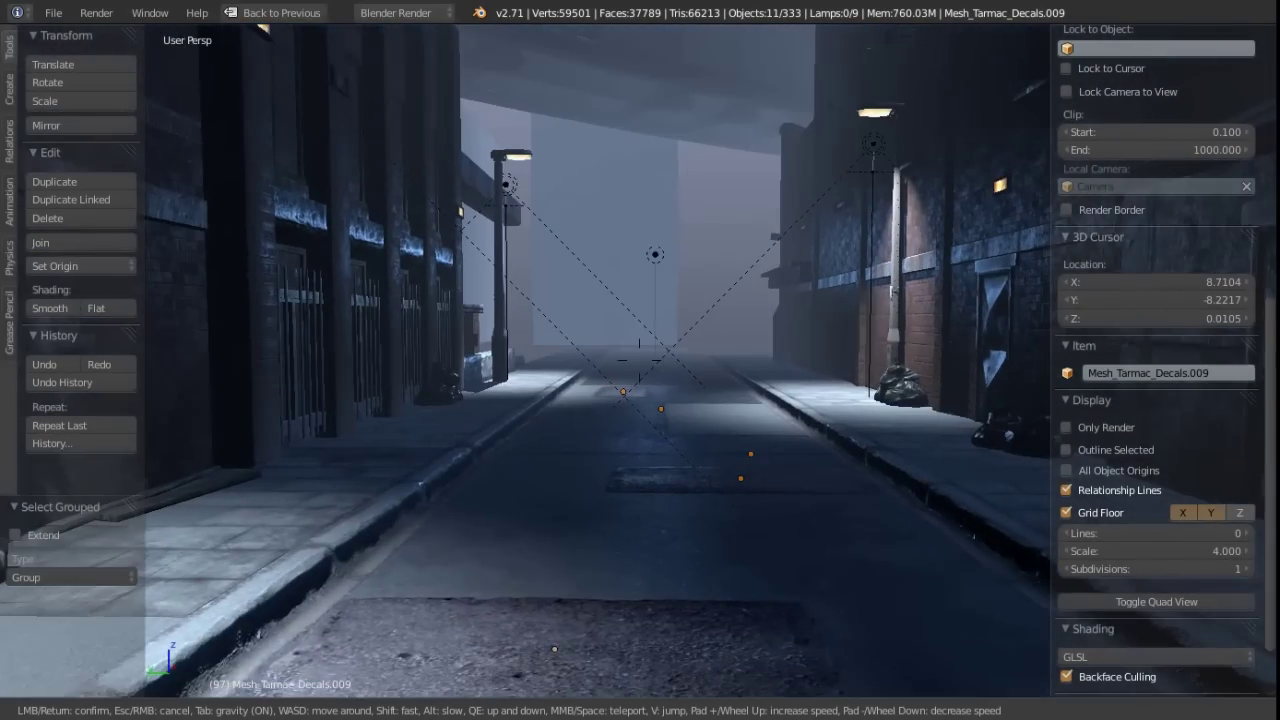
key(w)
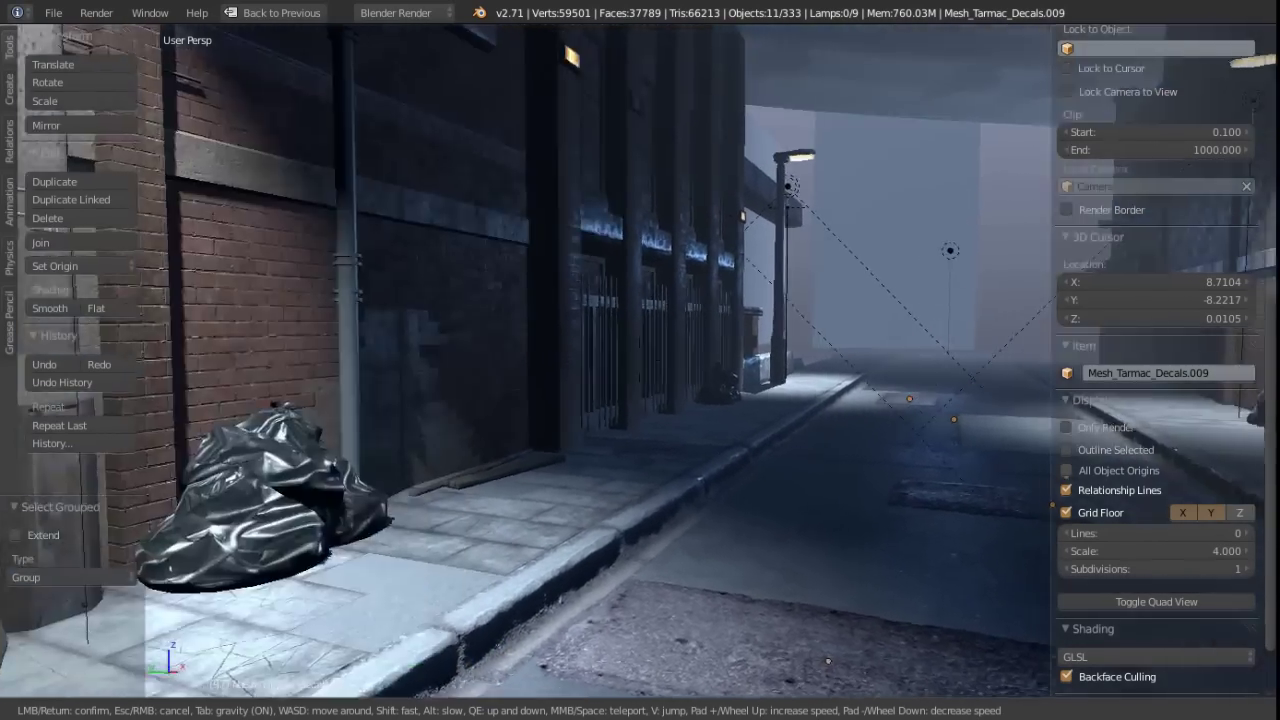
key(Escape)
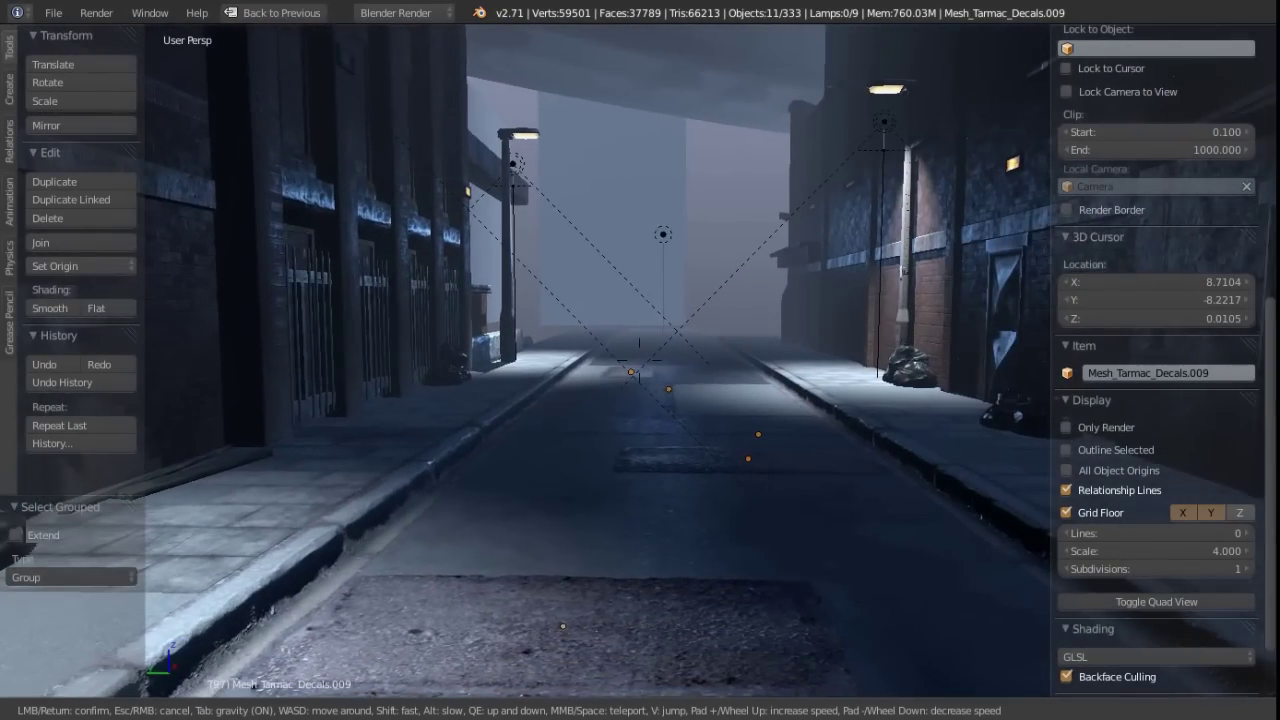
key(w)
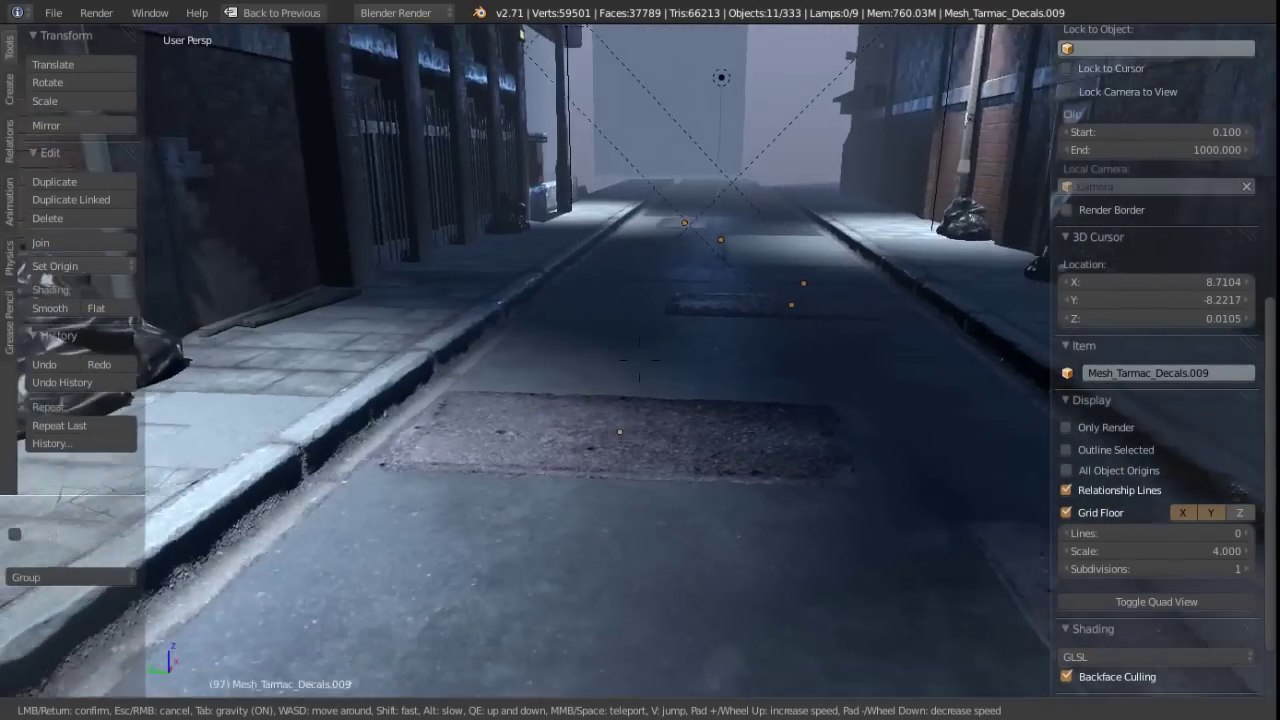
key(w)
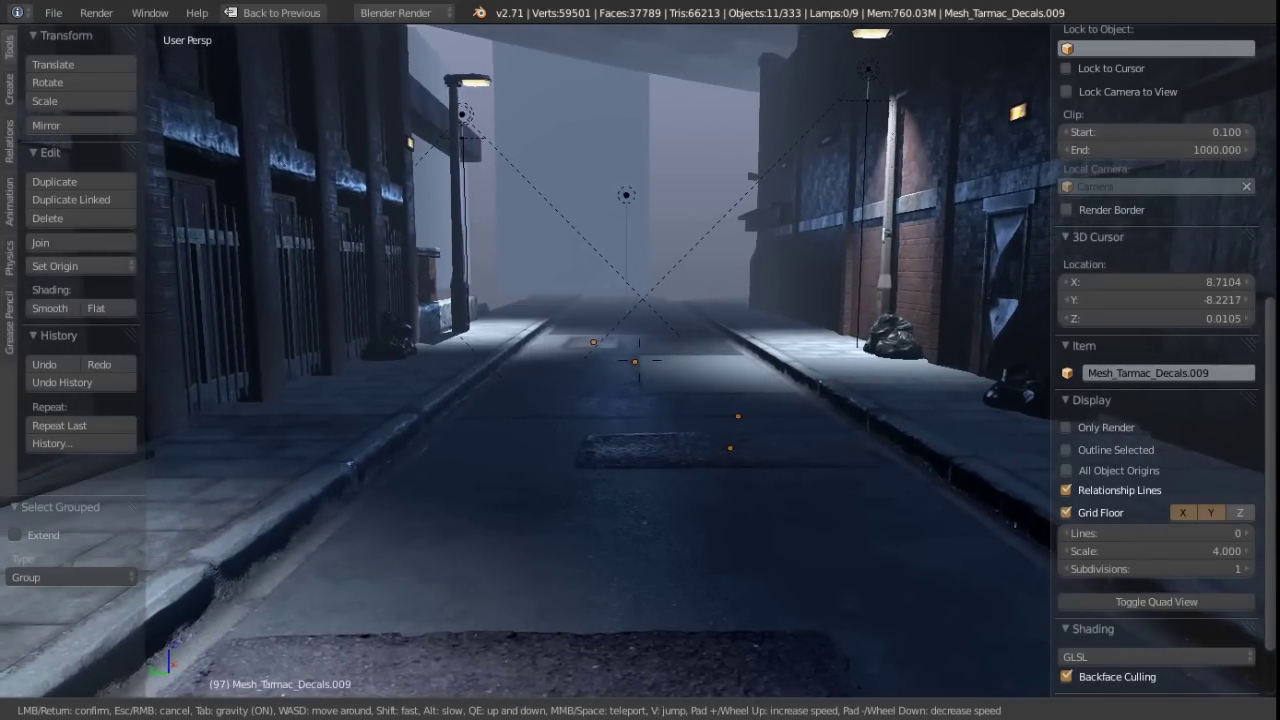
key(w)
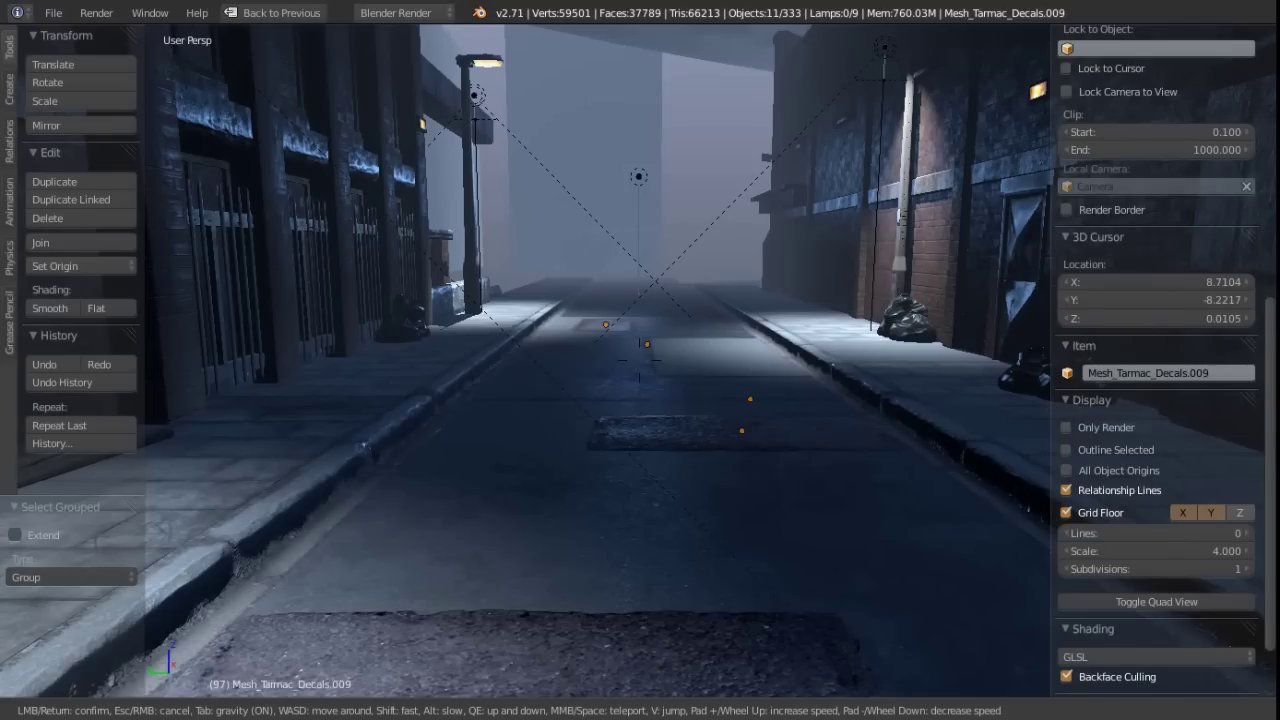
key(w)
key(w)
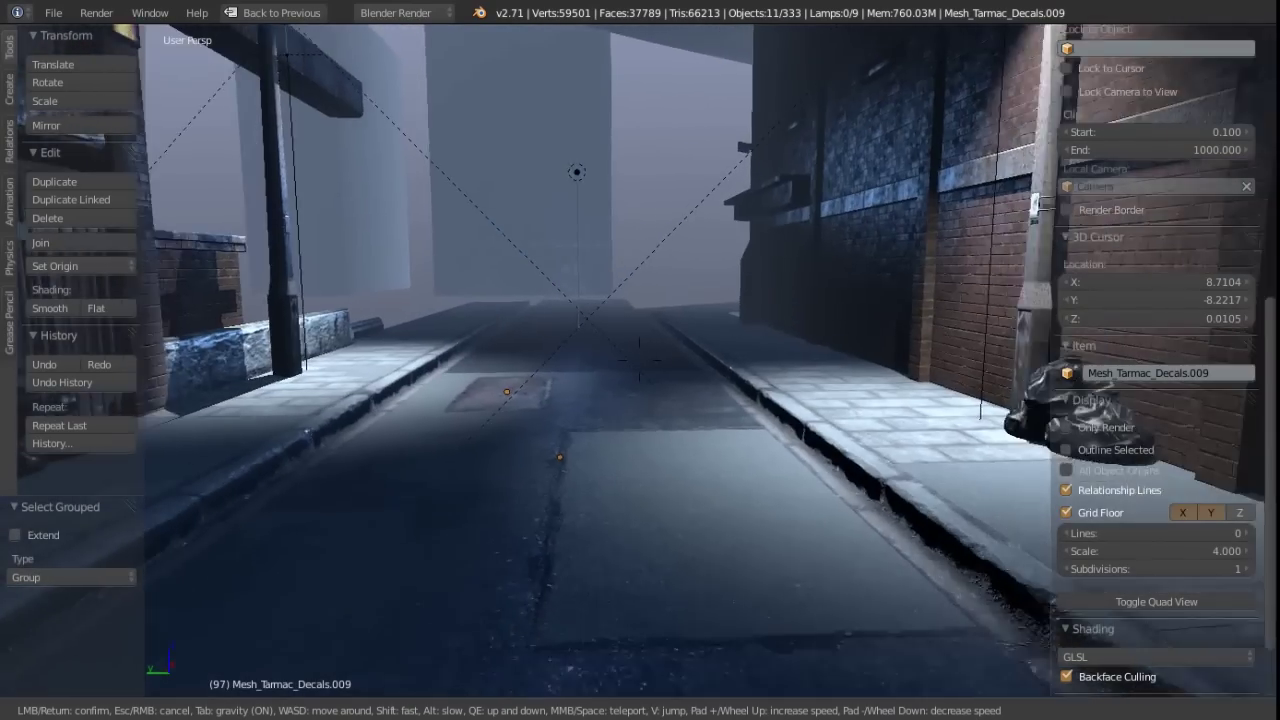
key(s)
key(w)
key(s)
key(s)
key(s)
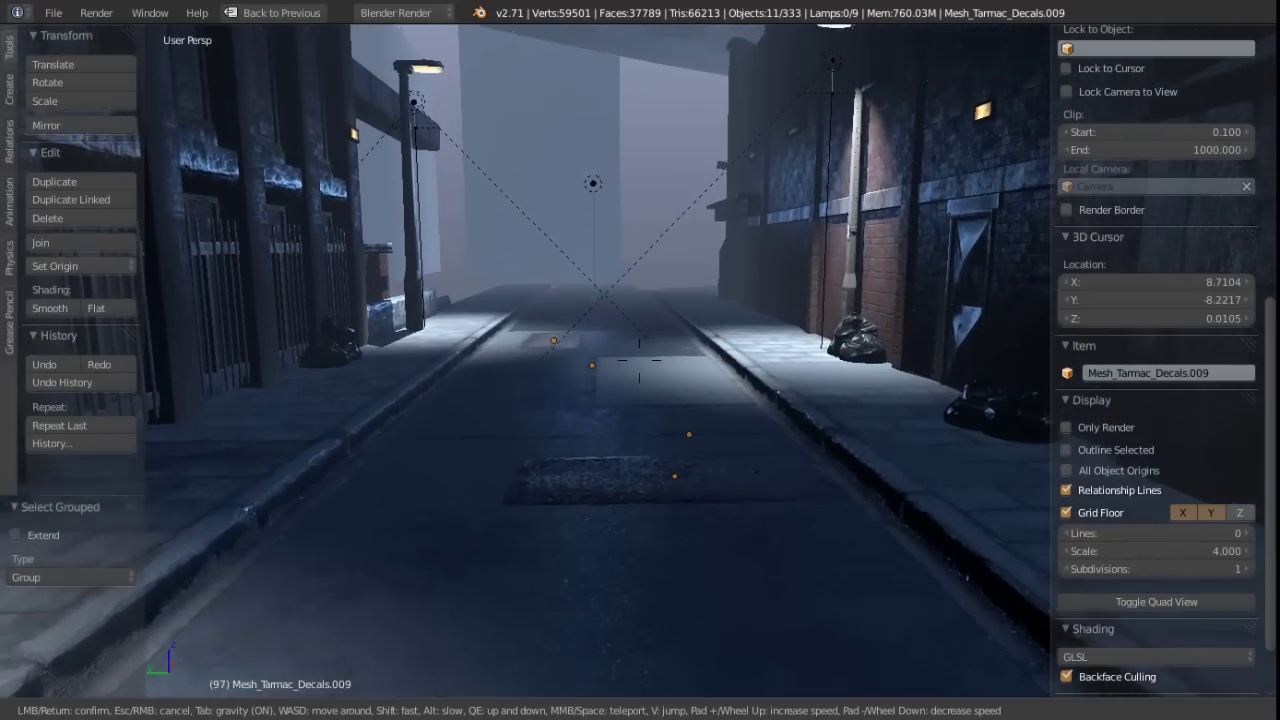
key(w)
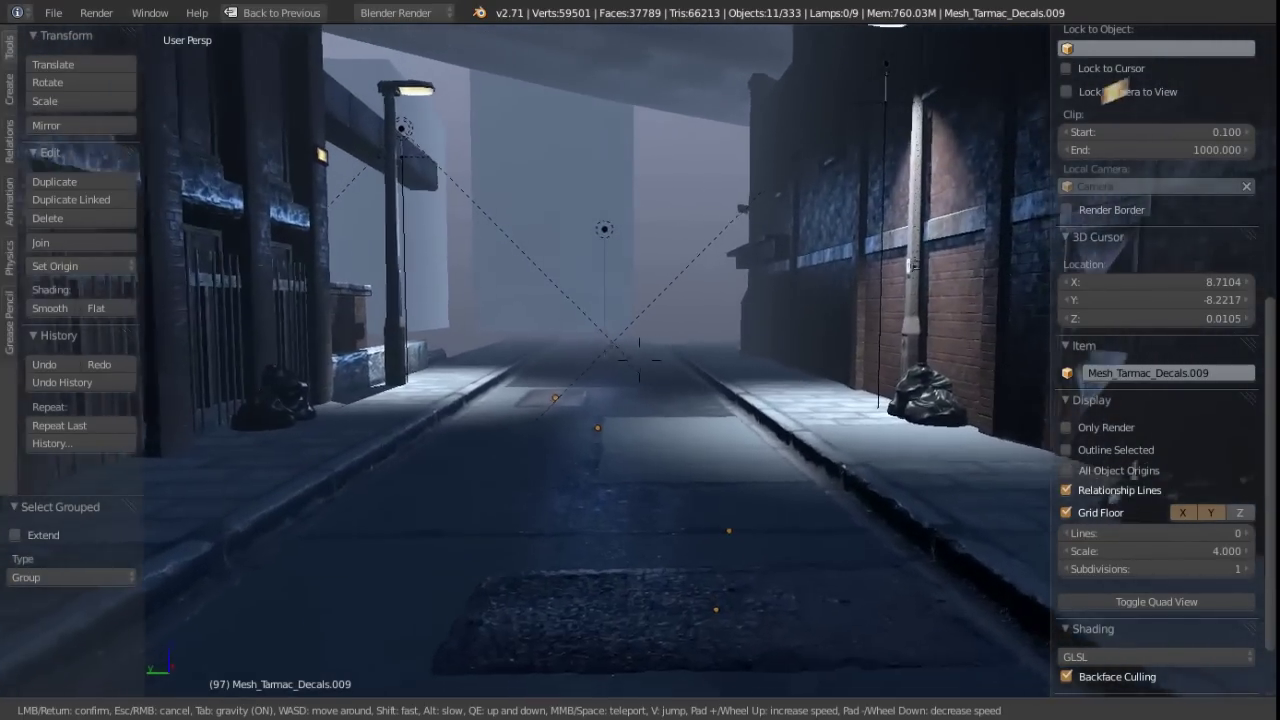
key(s)
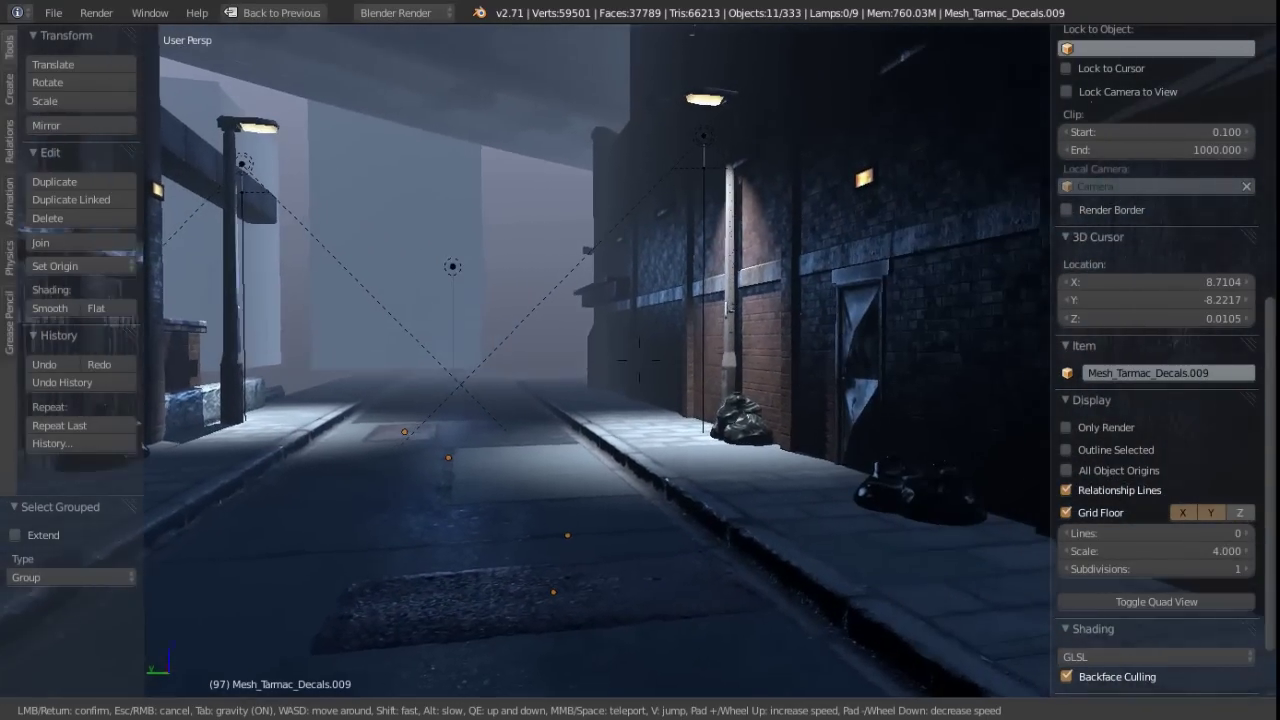
click(639, 360)
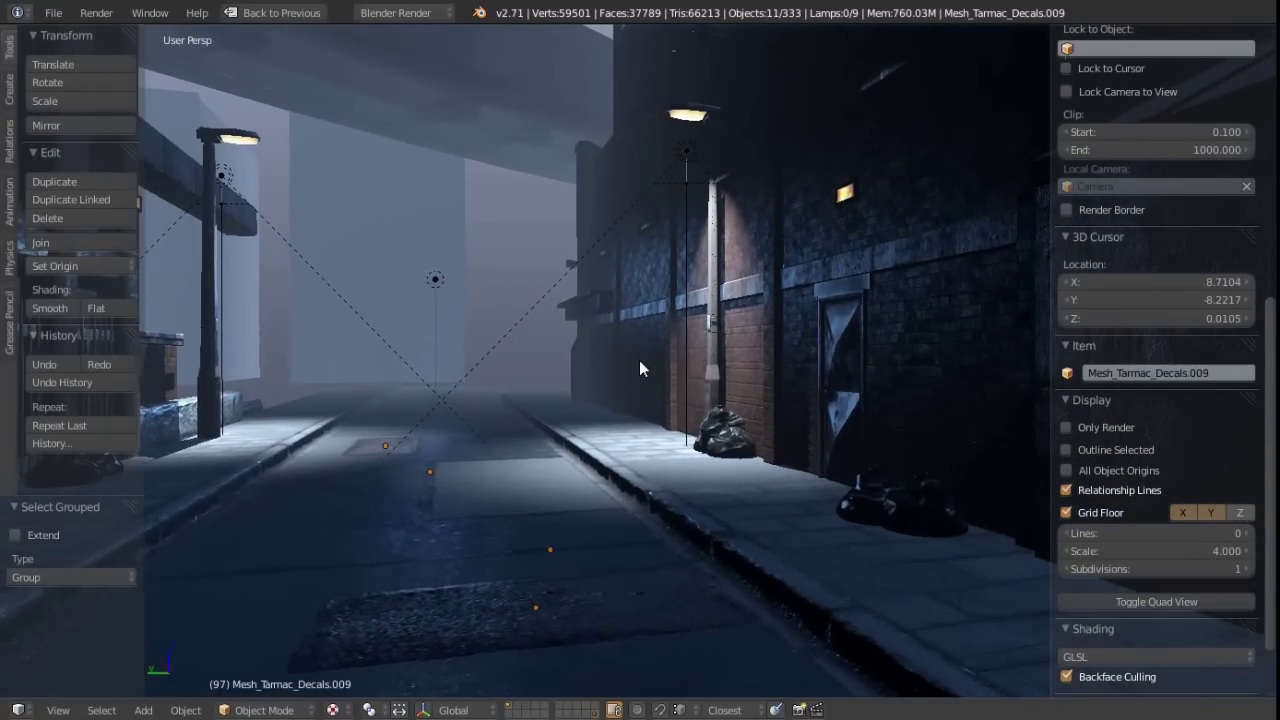
Explore the street in walk navigation with gravity off, moving forward and back past the lit pavements and bin bags, and end the walk
key(shift+f)
key(w)
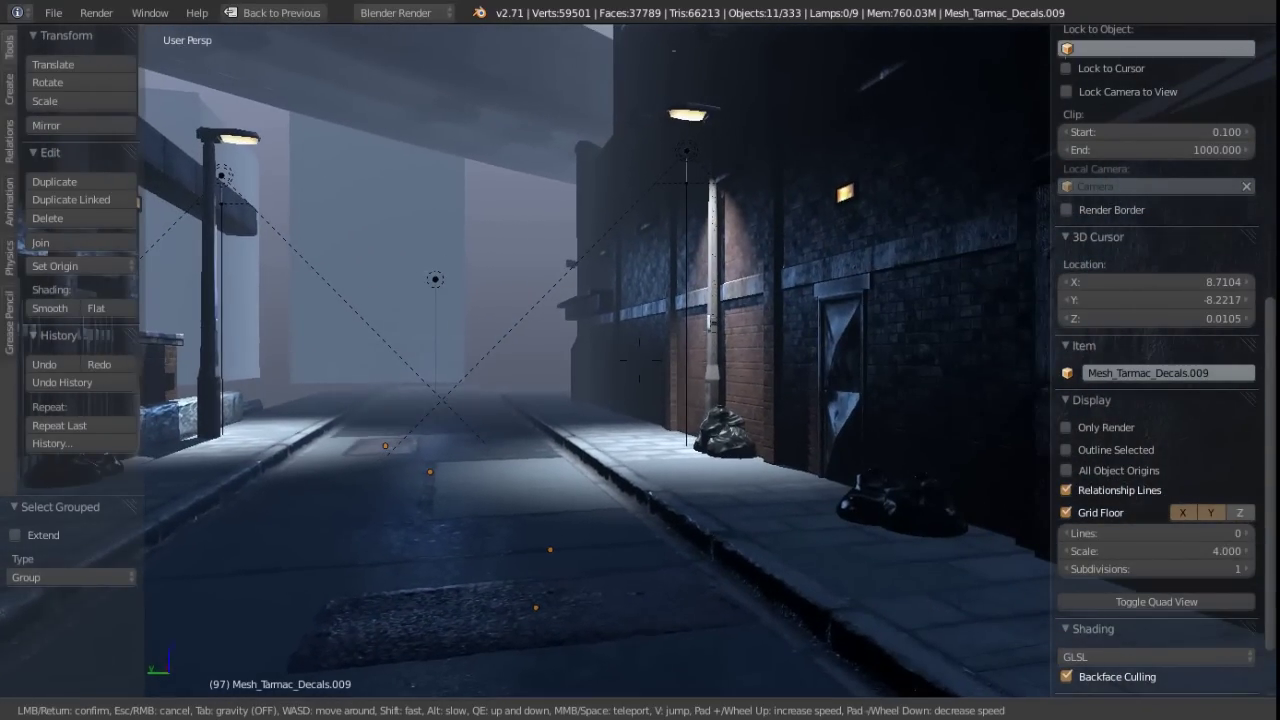
key(w)
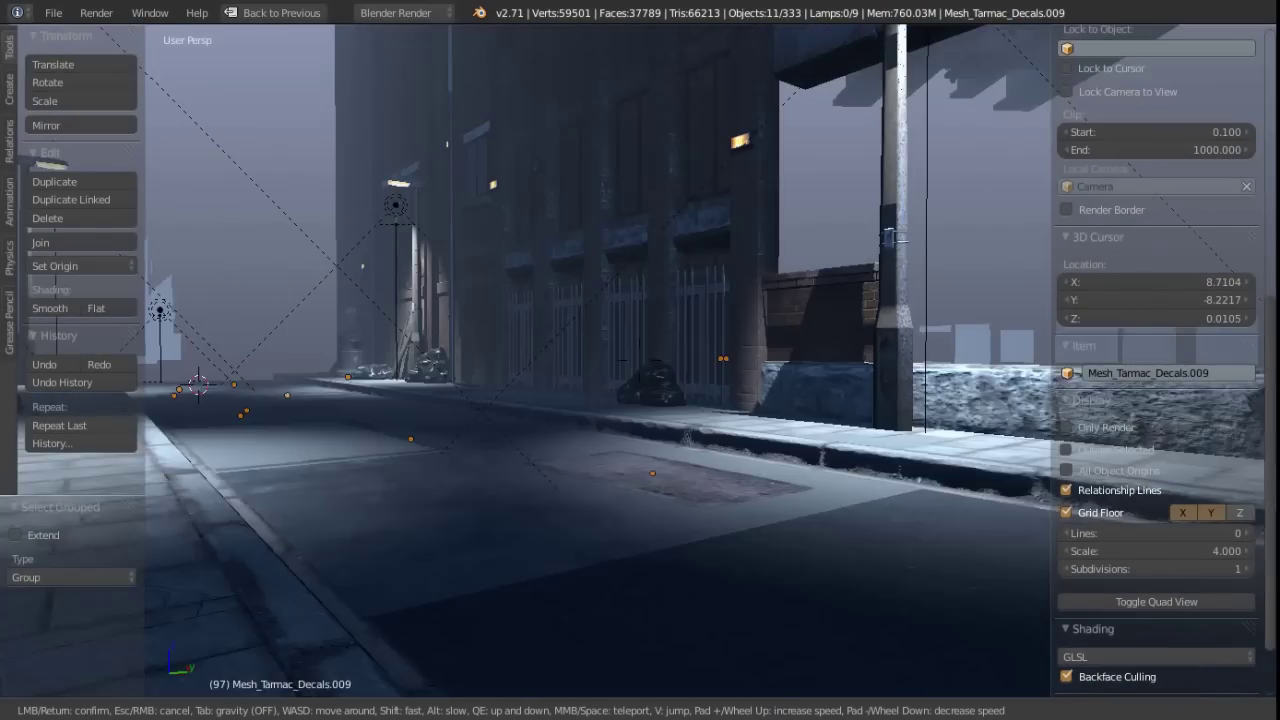
key(w)
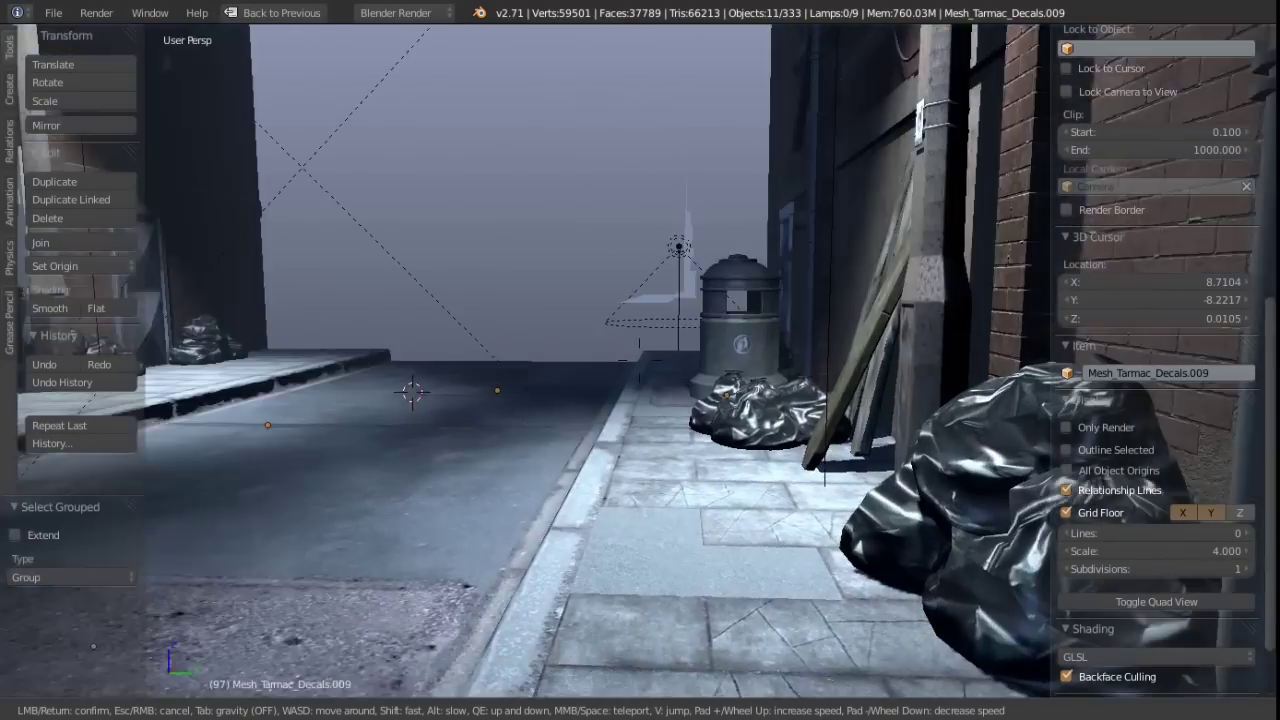
key(w)
key(w)
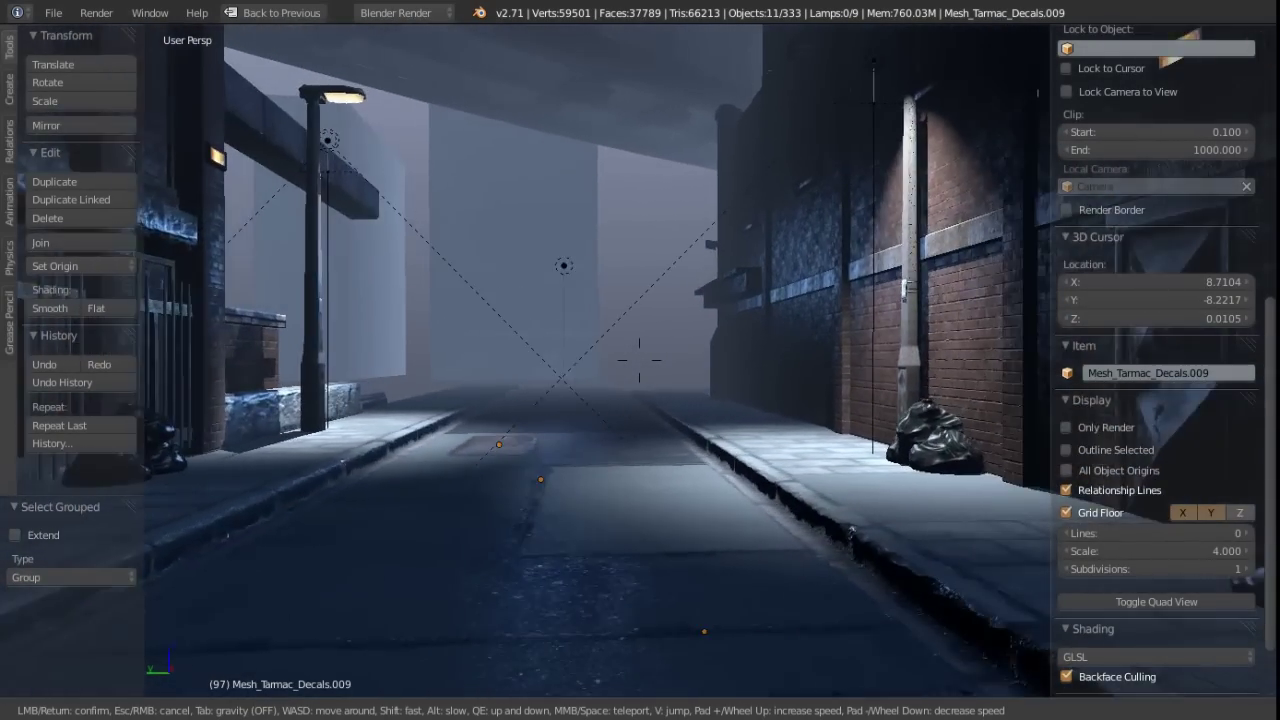
key(s)
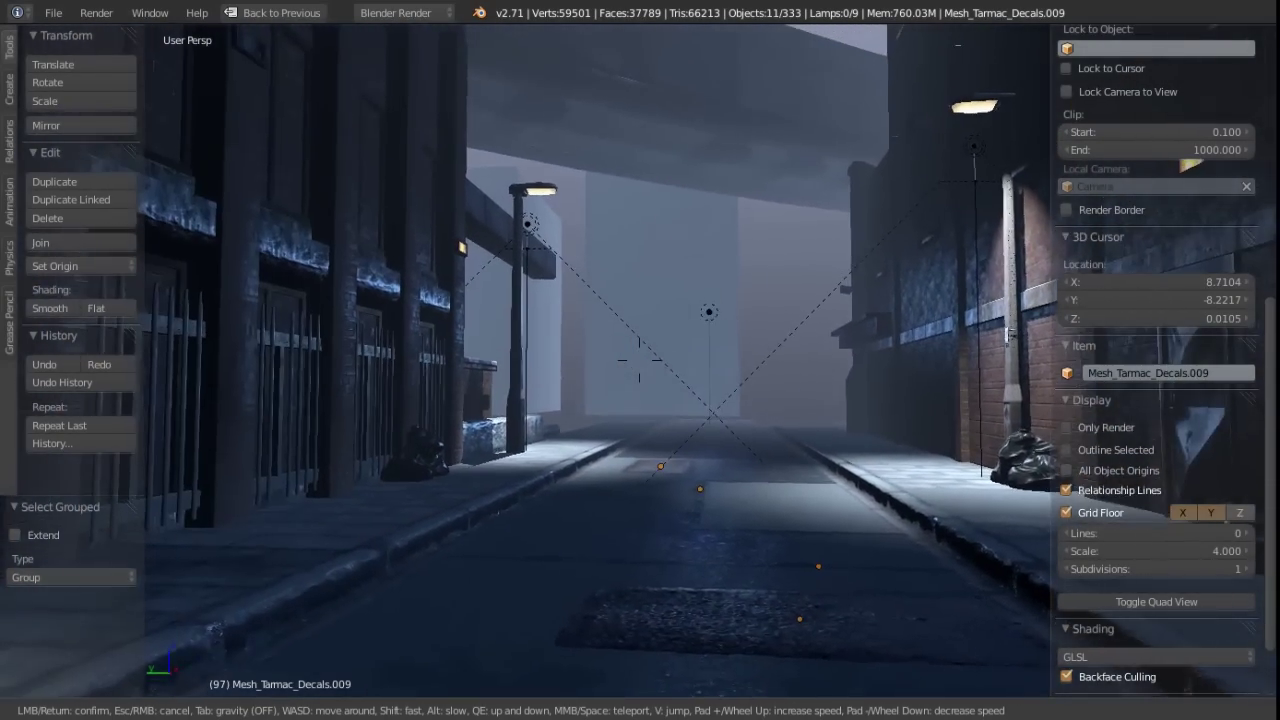
key(w)
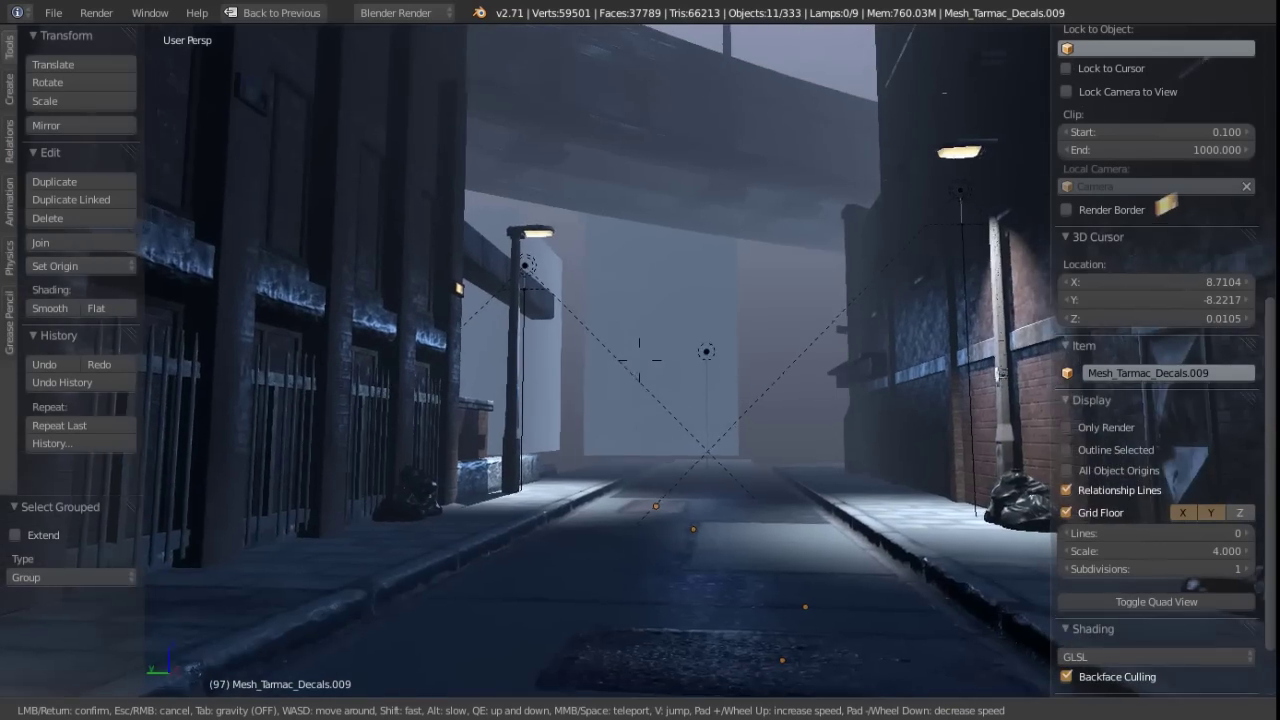
key(w)
key(w)
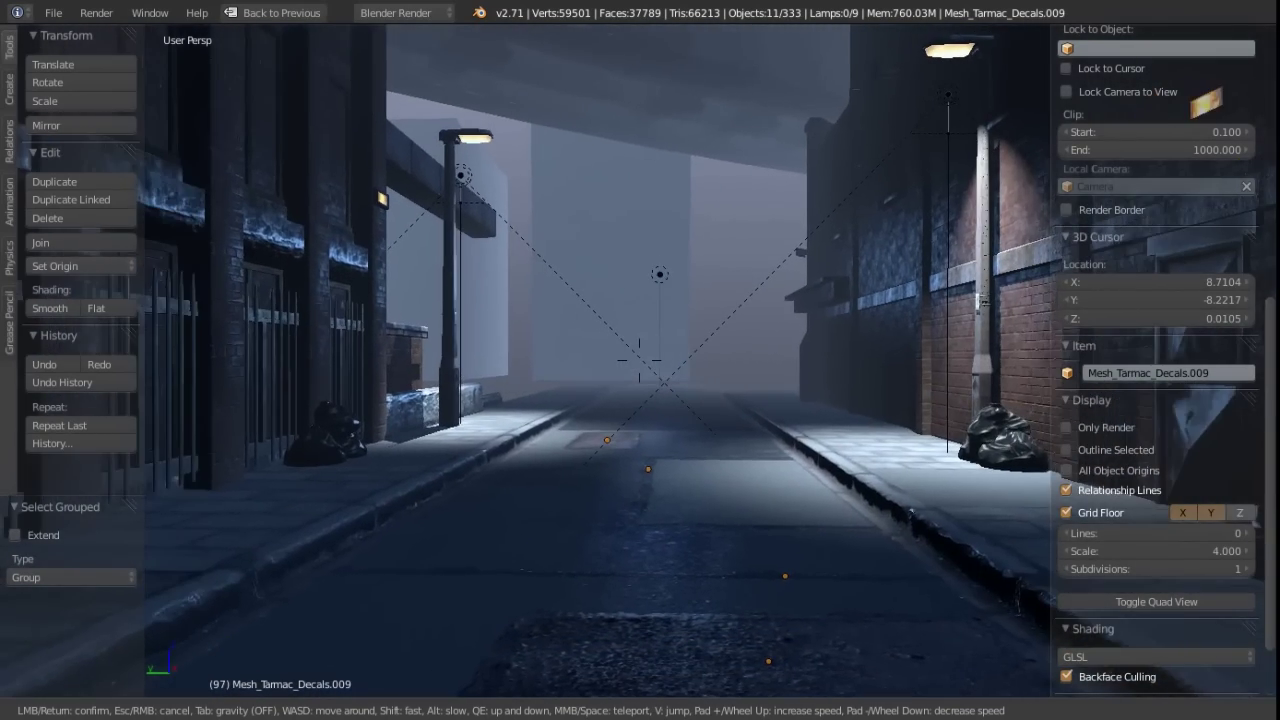
click(639, 360)
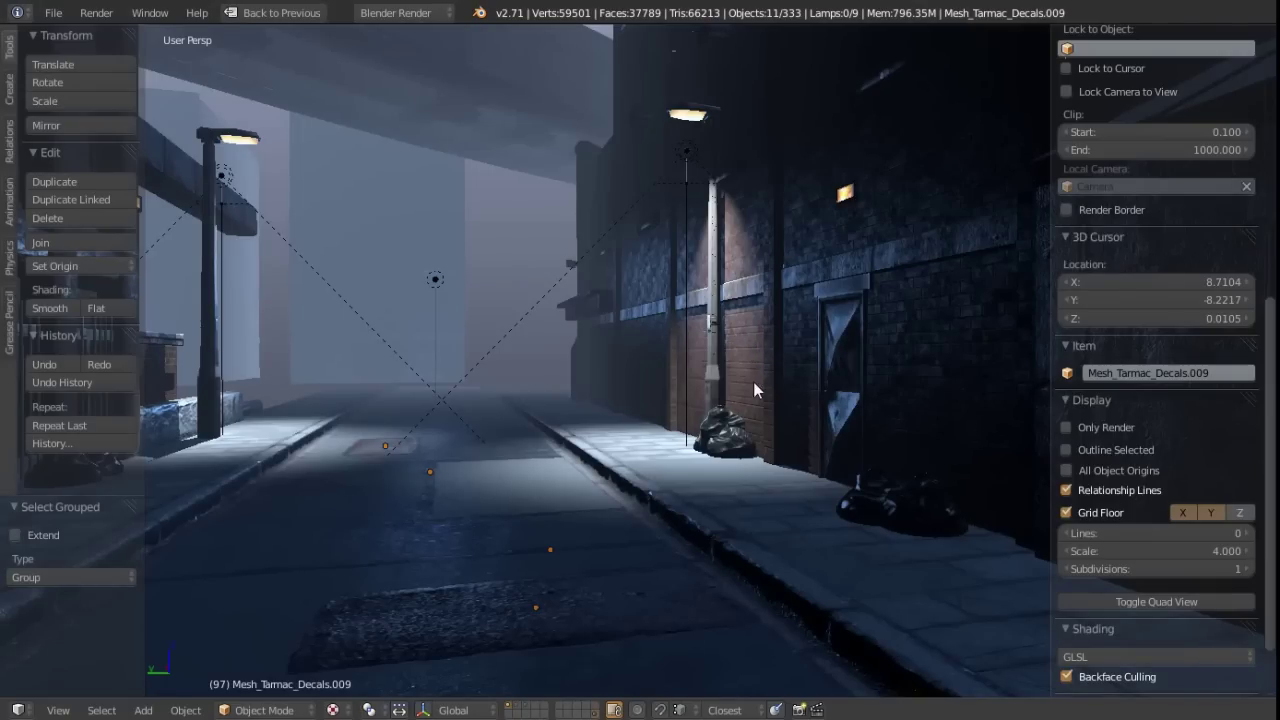
Bring the dark brick wall's window into view, restore the multi-editor layout, and replace the User Preferences editor with the Properties editor's material settings
shift+middle_drag(576, 463, 583, 399)
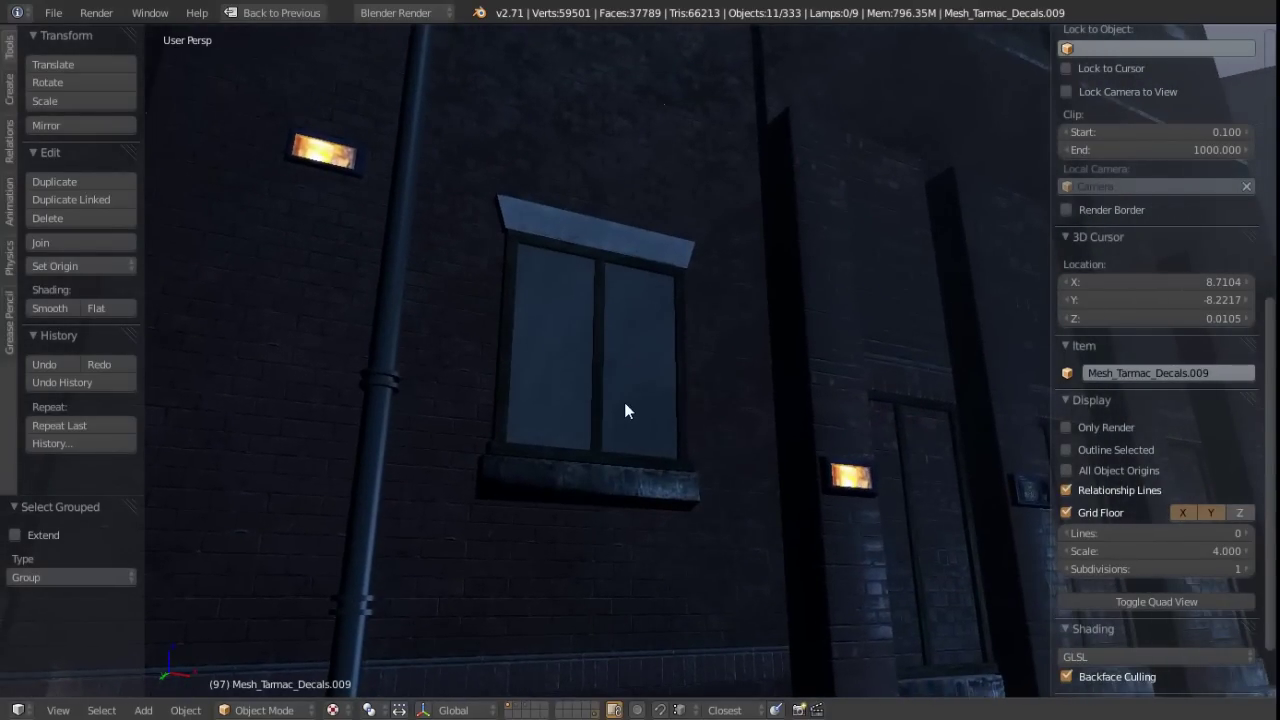
middle_drag(592, 377, 612, 354)
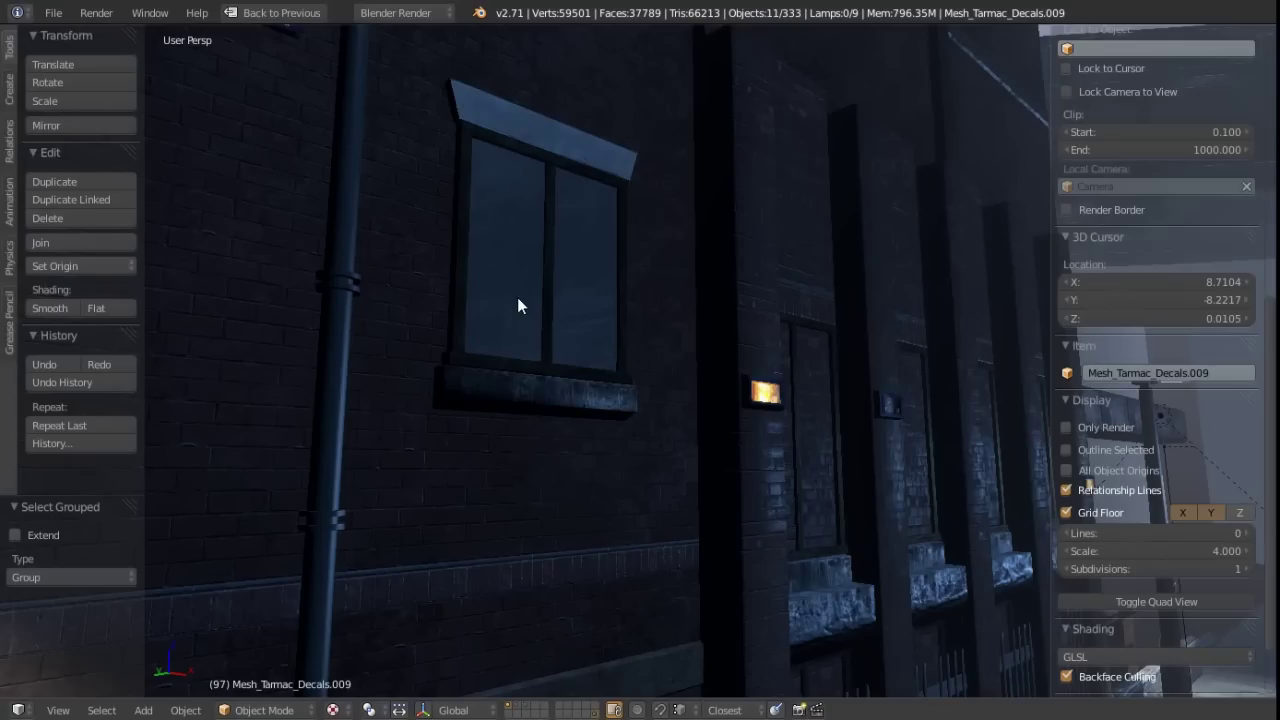
middle_drag(490, 263, 566, 301)
key(shift+space)
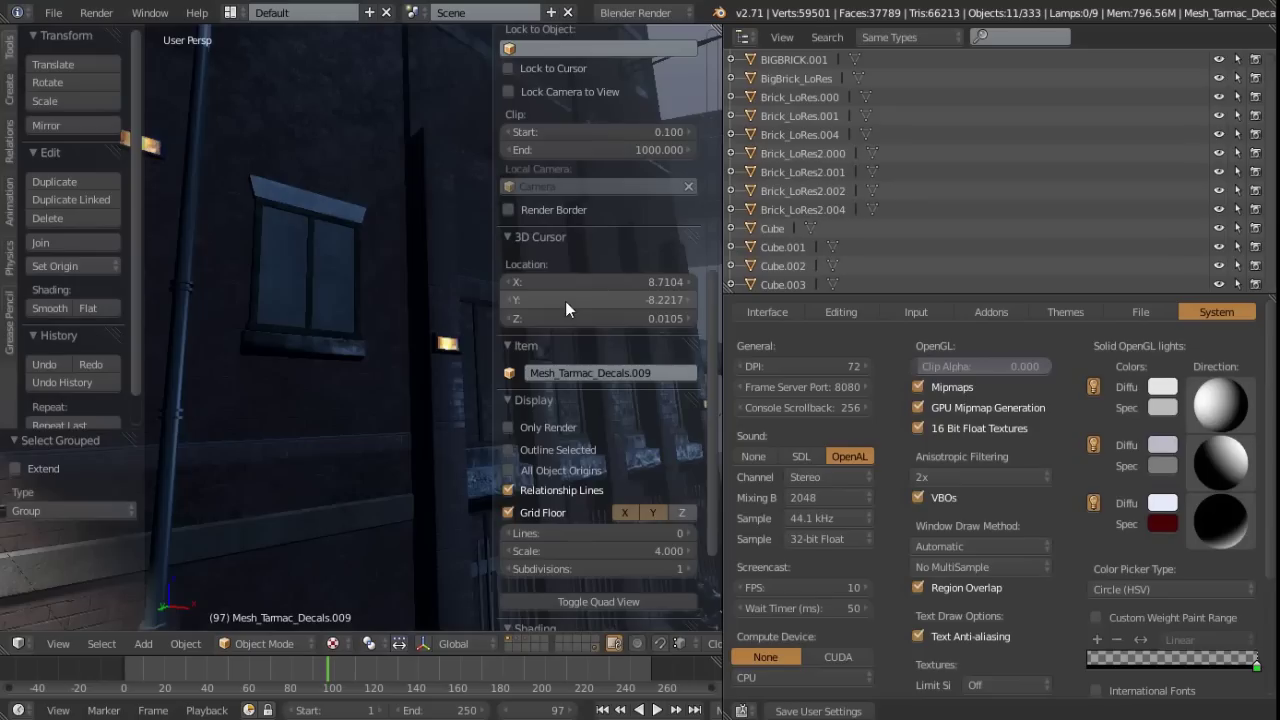
middle_drag(342, 276, 392, 304)
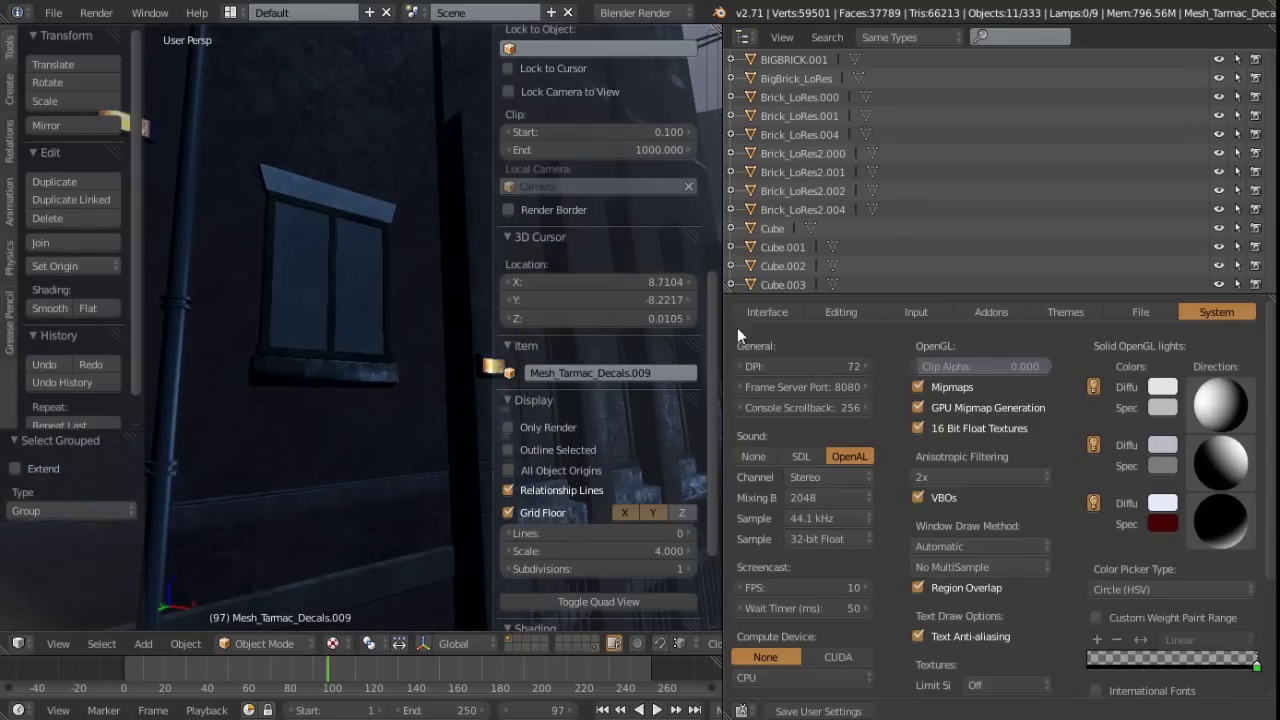
click(741, 710)
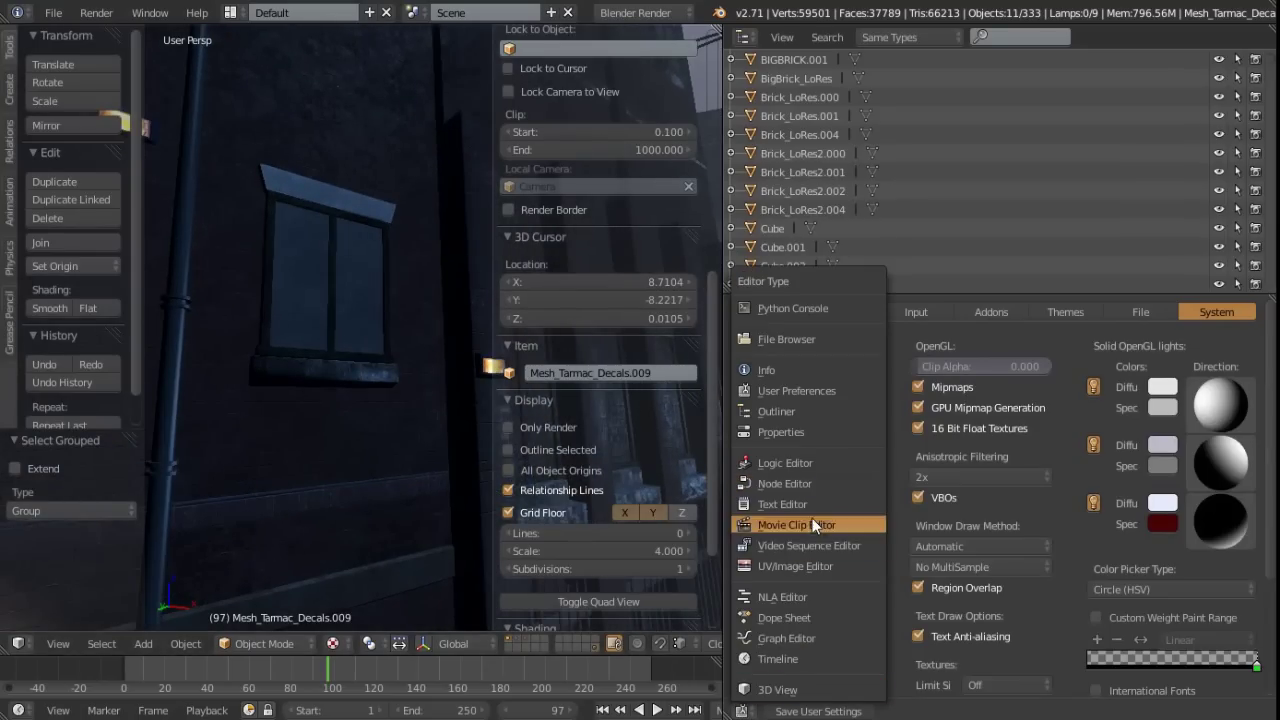
click(791, 433)
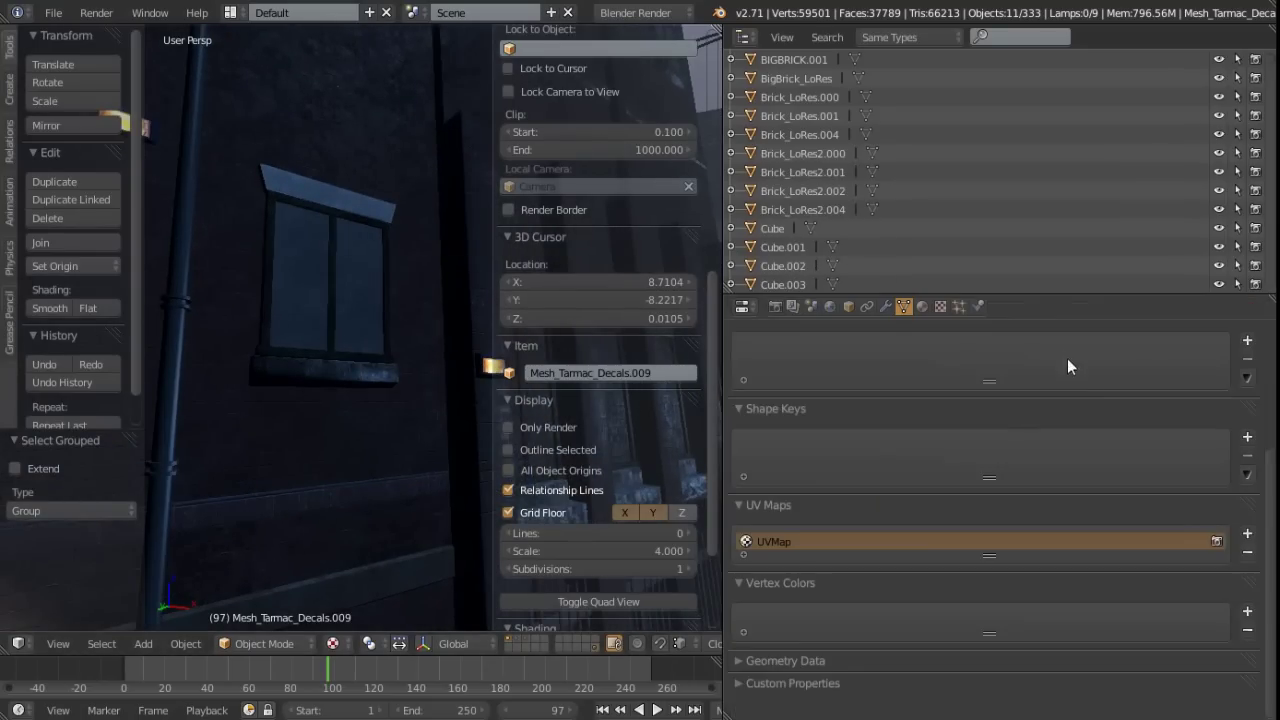
click(922, 306)
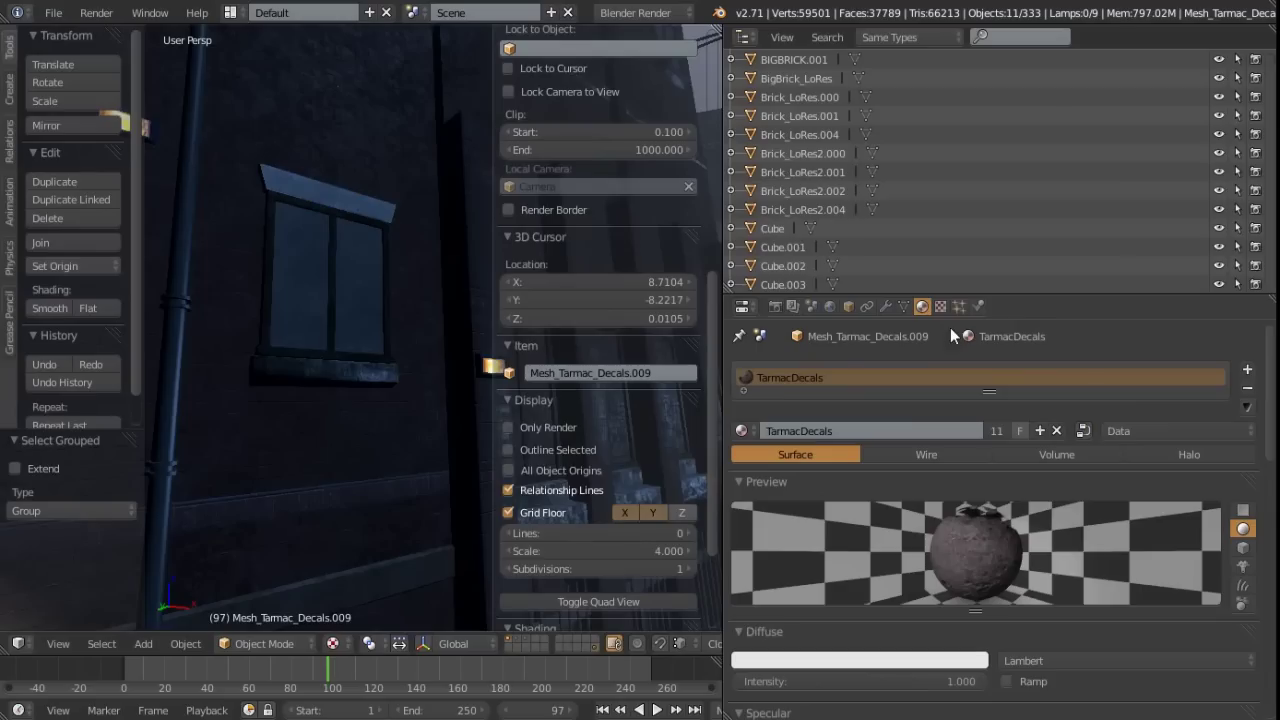
Select the window on the brick wall, make its Material slot active, and examine its shading and Transparency settings
right_click(299, 258)
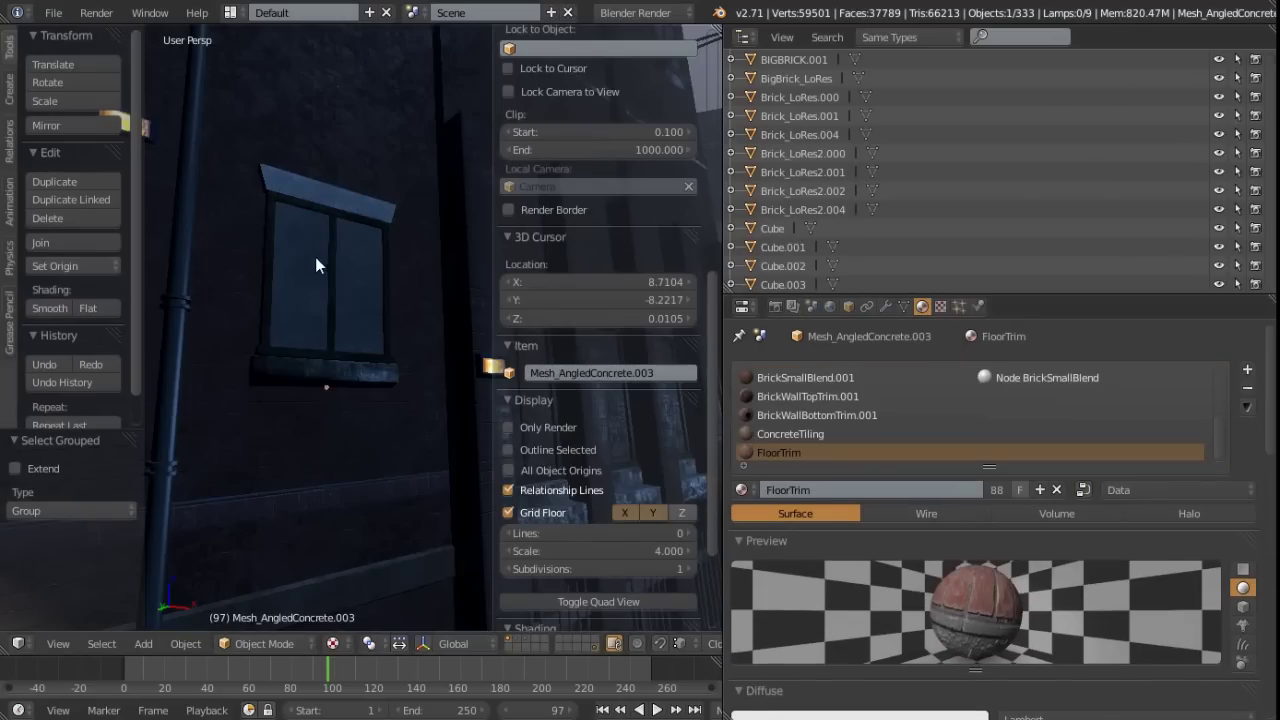
scroll(790, 420, up, 3)
click(770, 434)
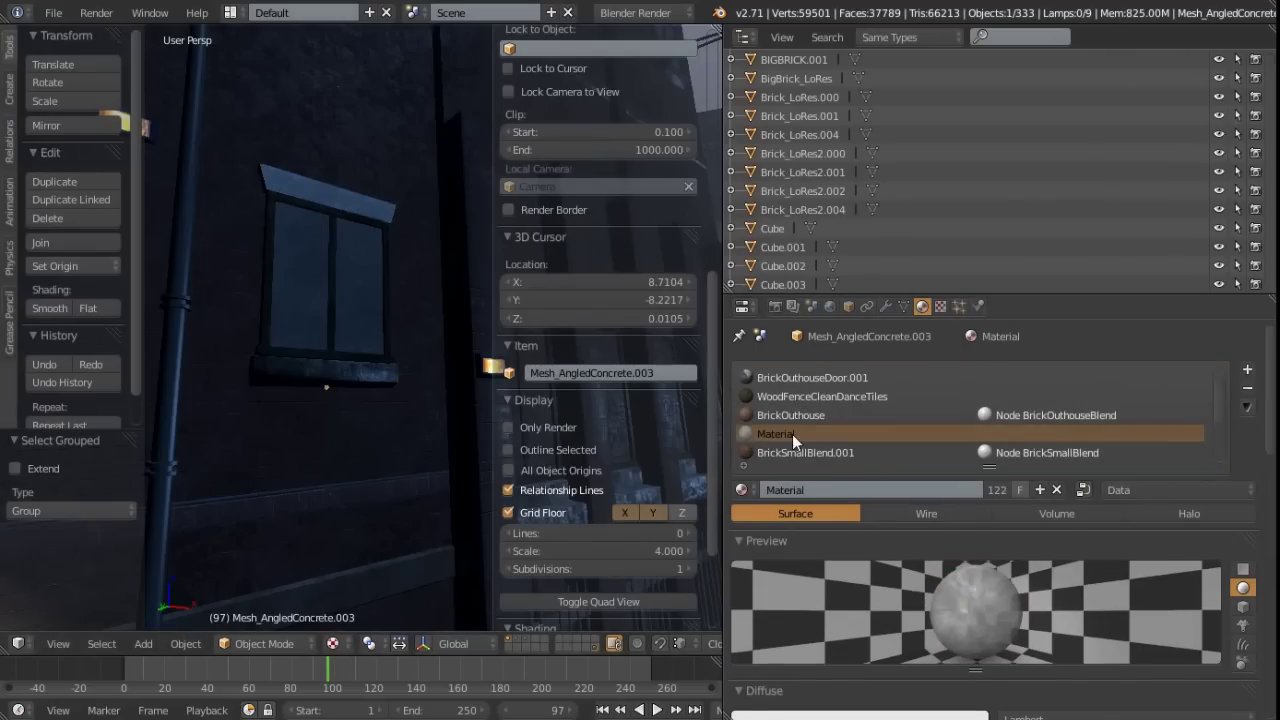
scroll(942, 598, down, 9)
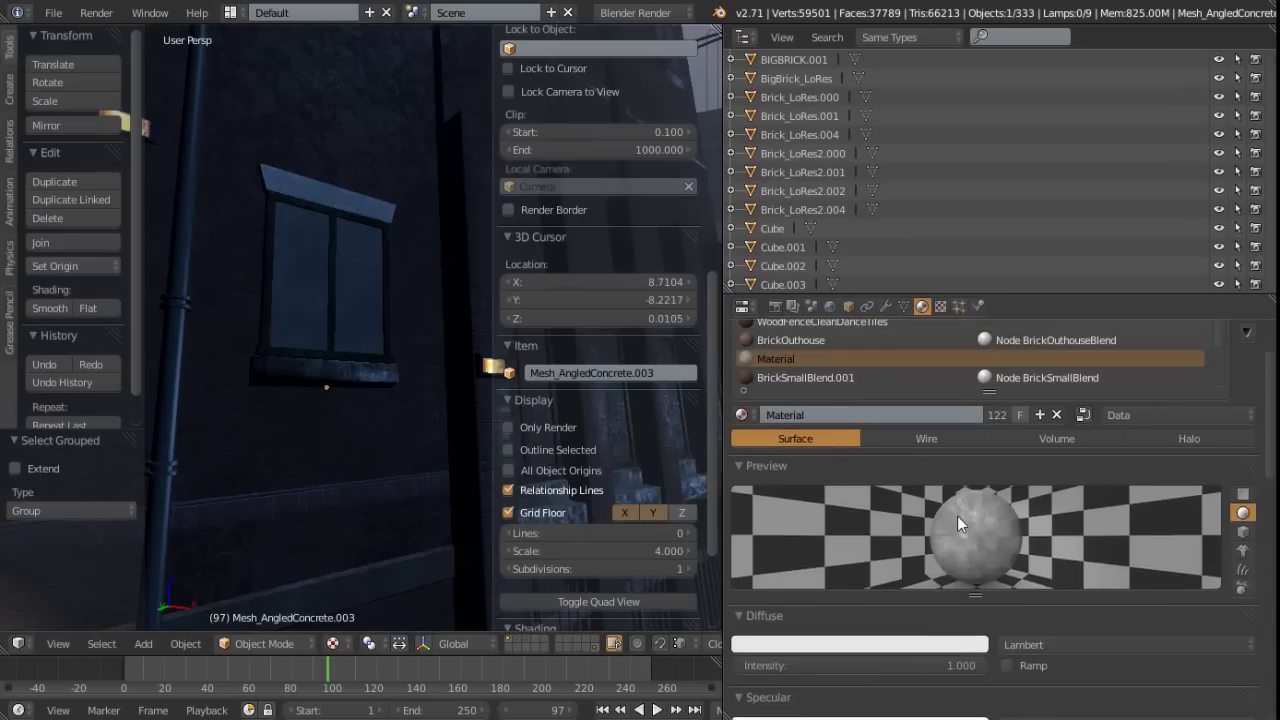
scroll(954, 539, down, 4)
scroll(955, 535, up, 7)
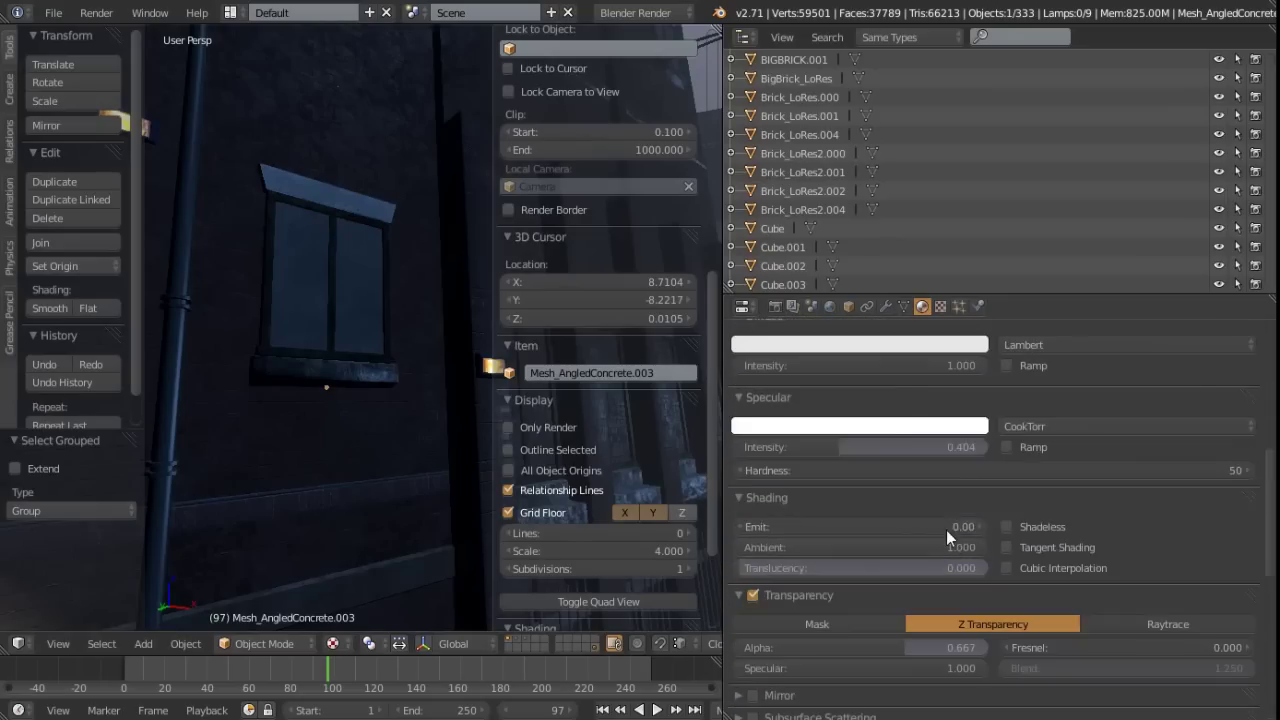
scroll(900, 540, down, 3)
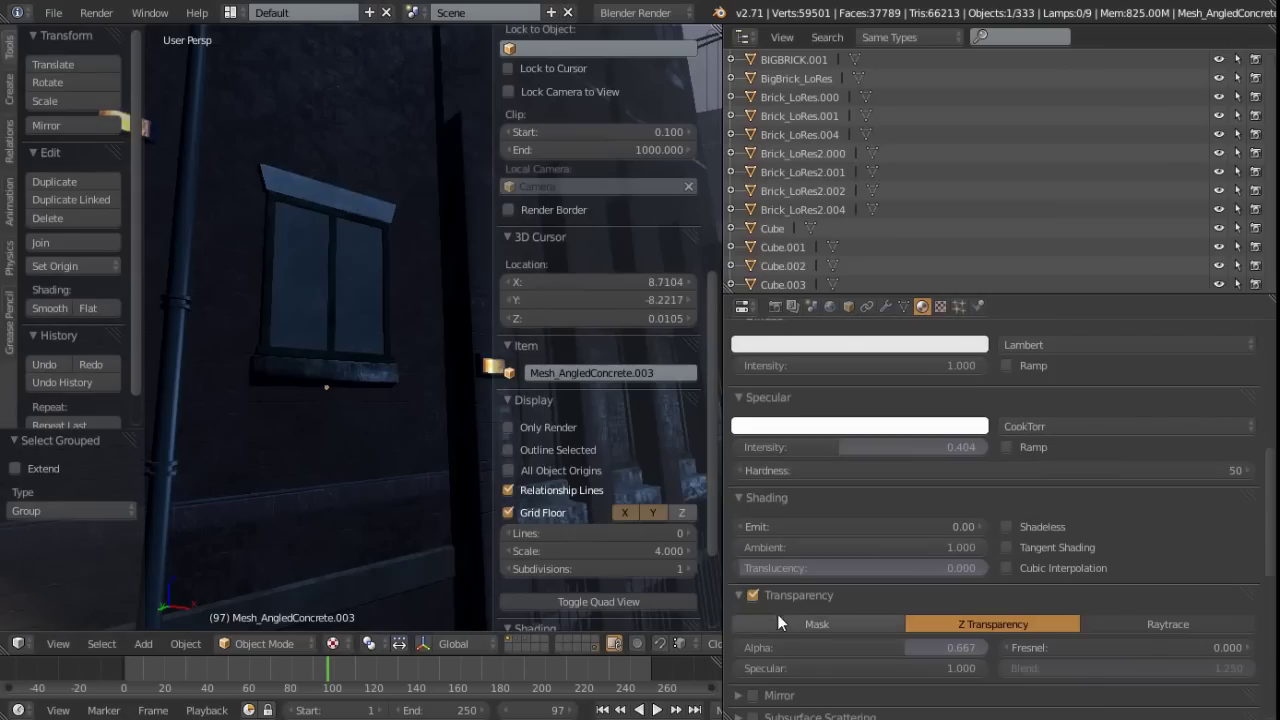
scroll(909, 605, down, 5)
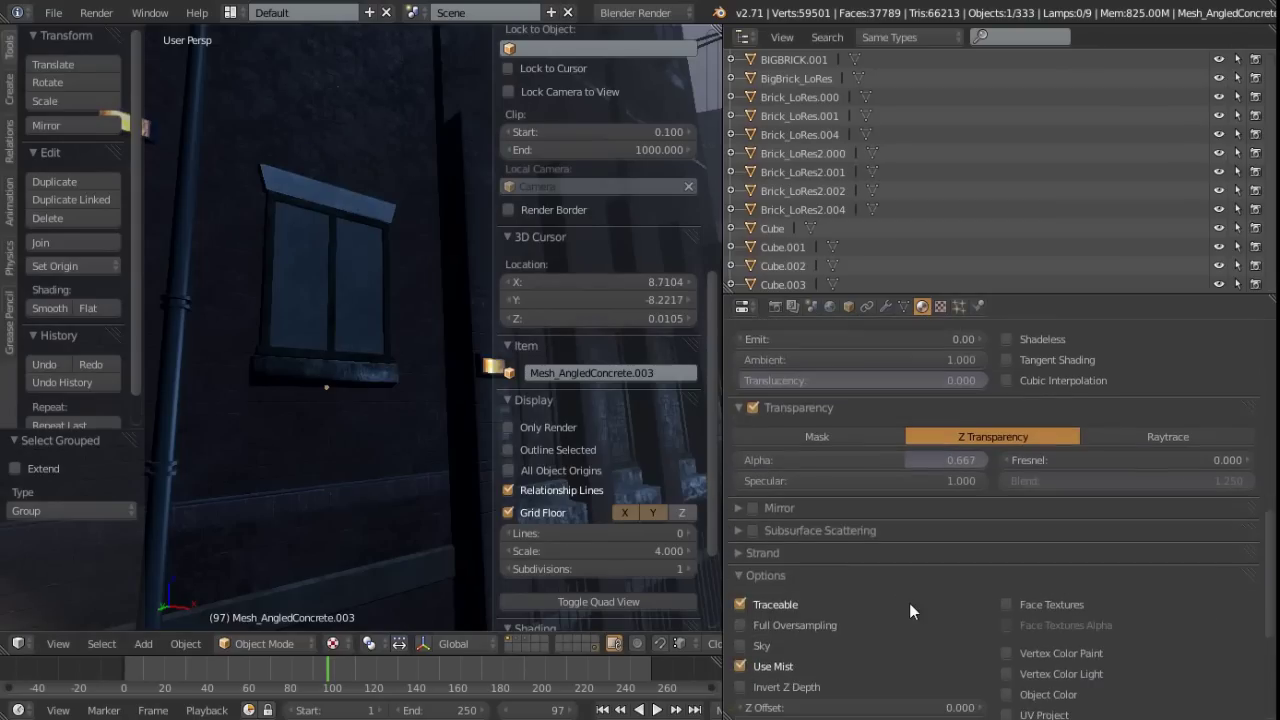
scroll(909, 600, up, 8)
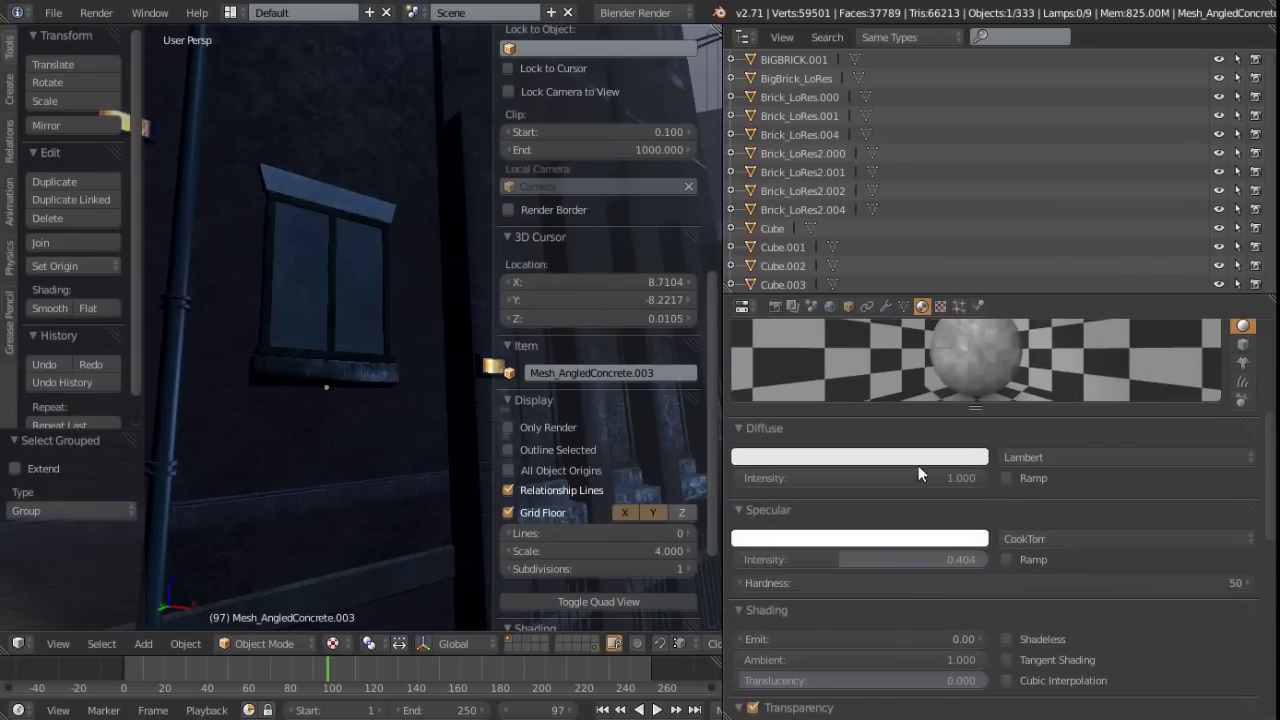
Disable the Dirt_Spec texture of the window glass material and inspect the glass up close
click(940, 306)
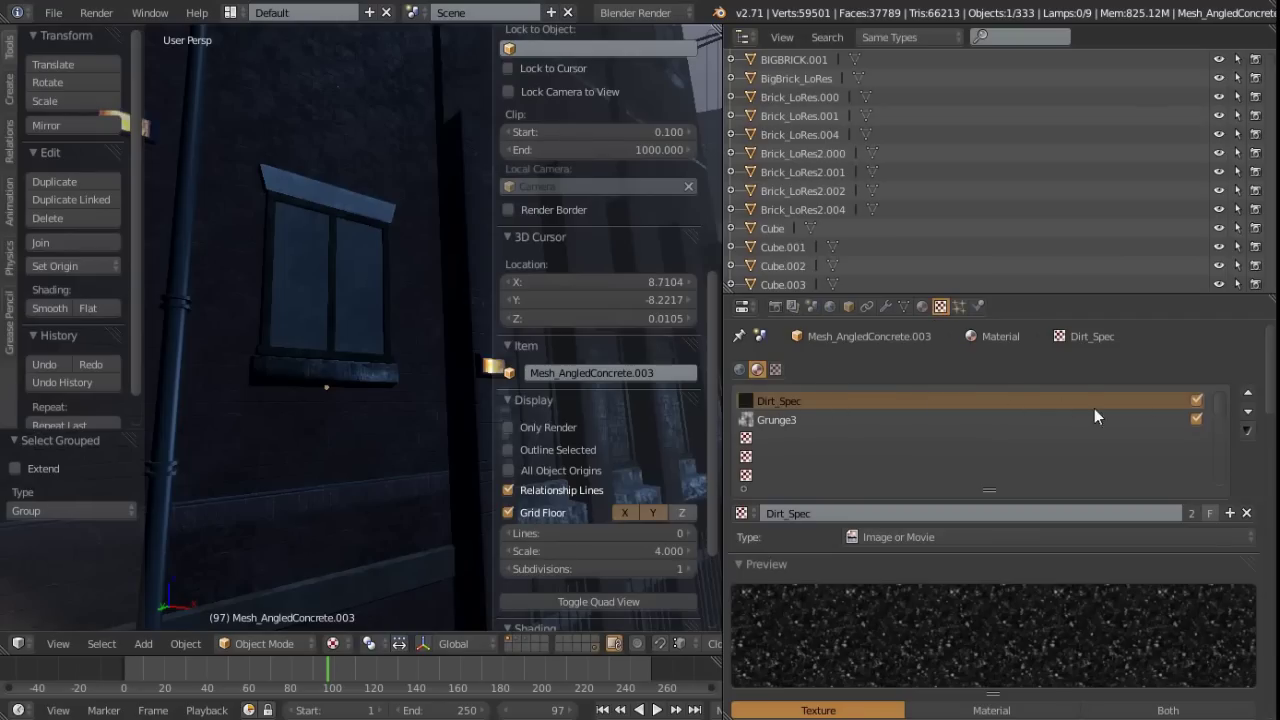
click(1197, 401)
scroll(280, 305, up, 4)
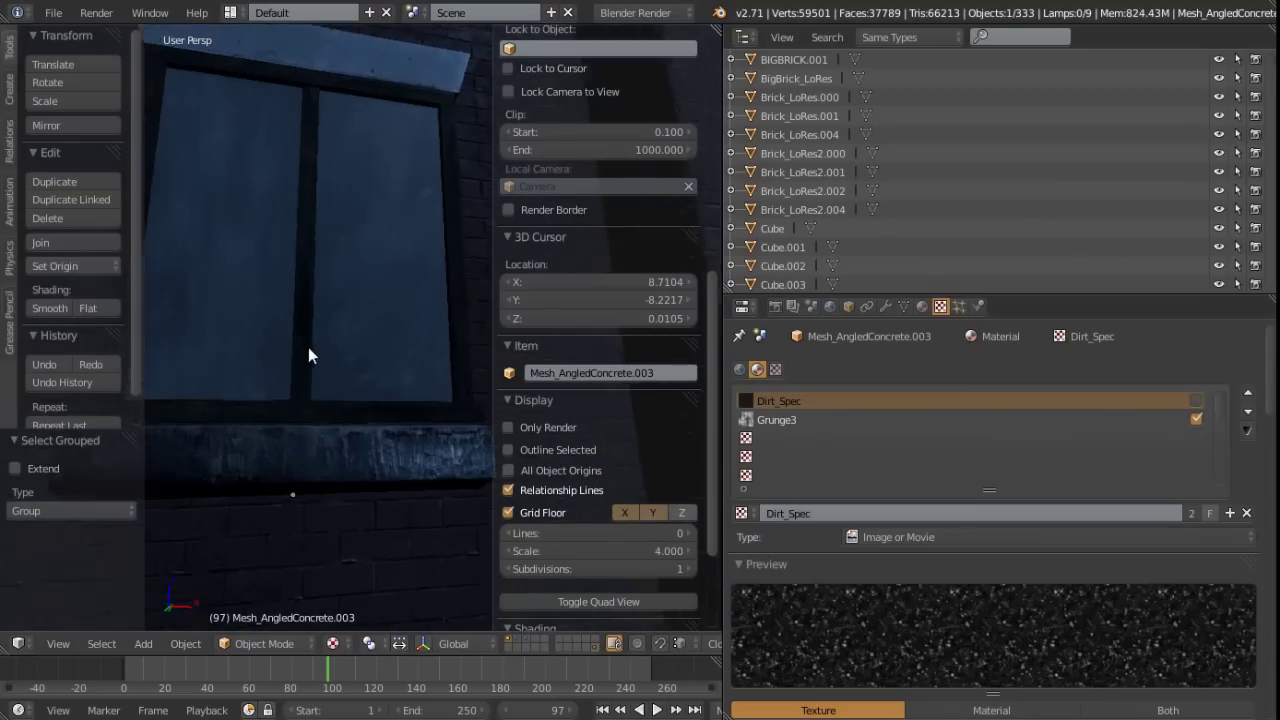
scroll(287, 315, up, 2)
Select the Grunge3 texture of the glass material and bring up its Mapping settings
click(785, 420)
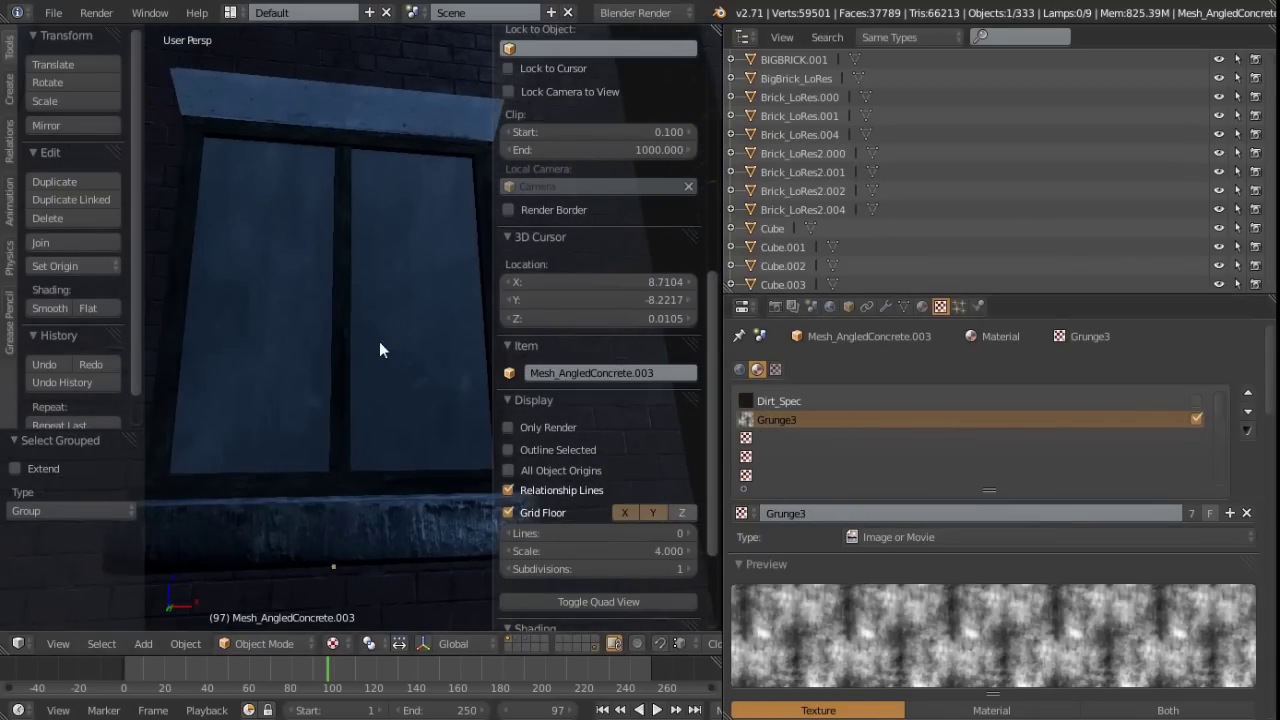
scroll(952, 593, down, 5)
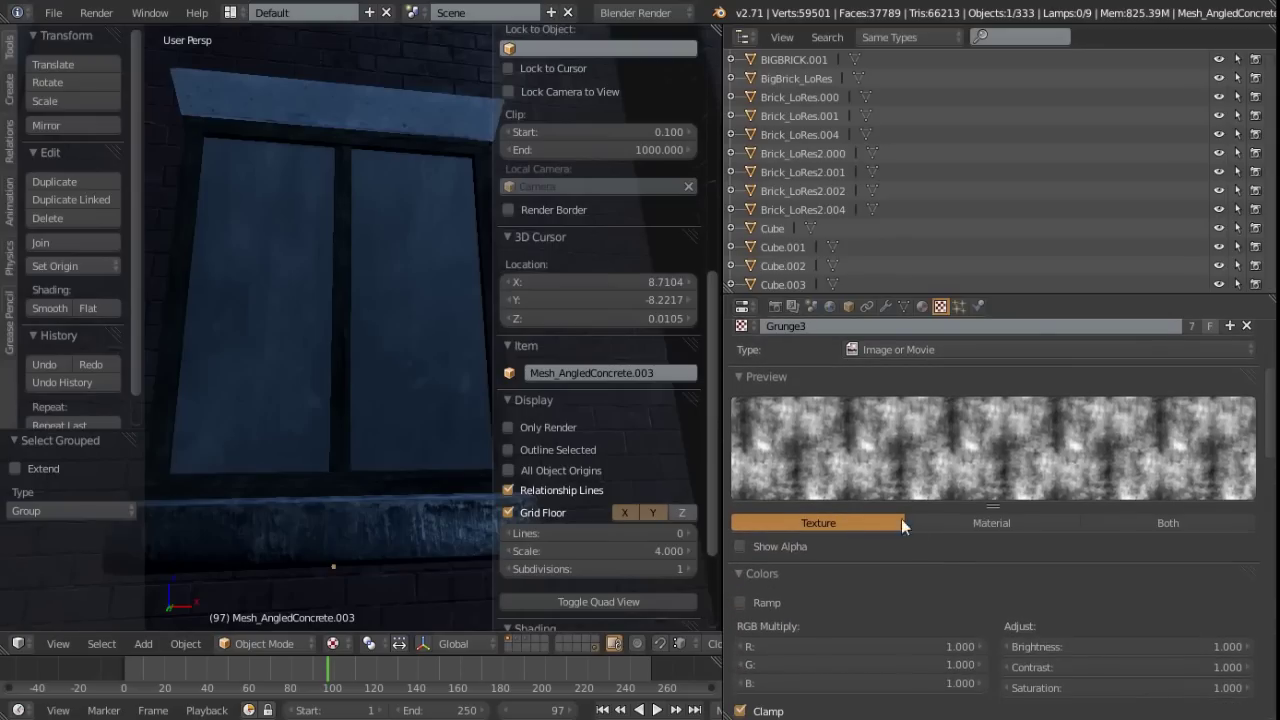
scroll(1001, 598, down, 10)
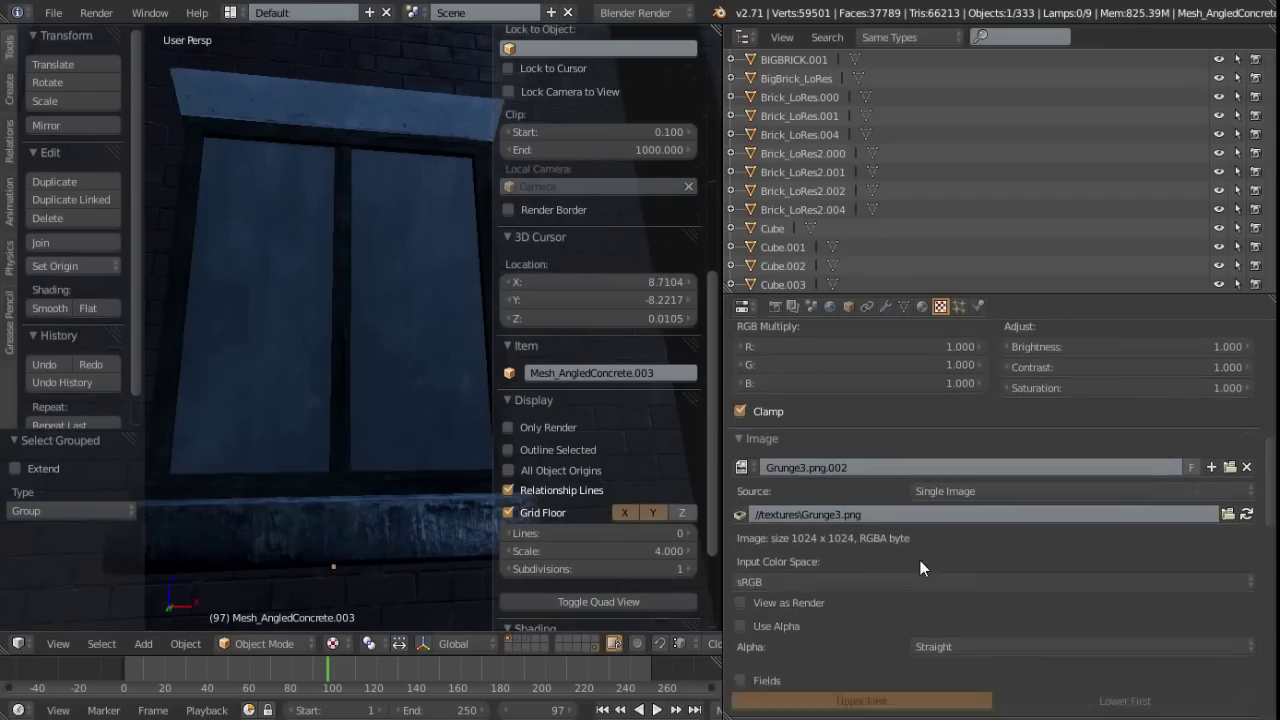
scroll(920, 563, down, 10)
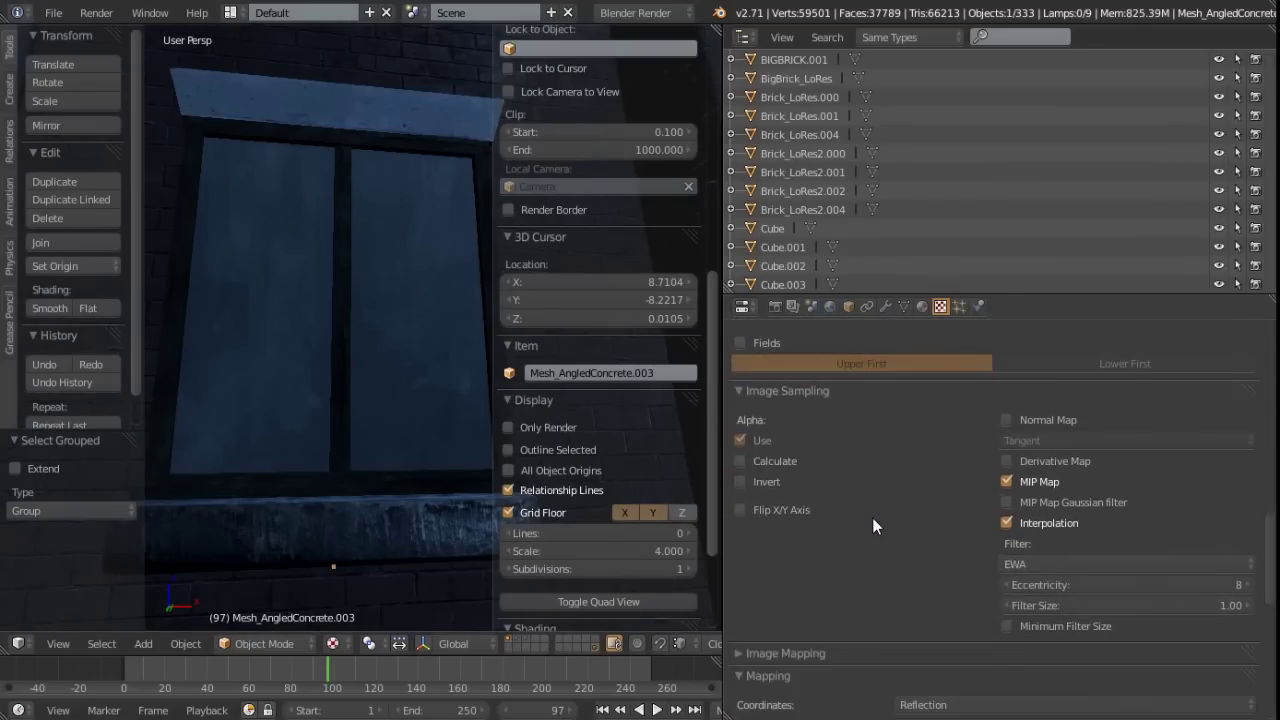
scroll(888, 522, down, 3)
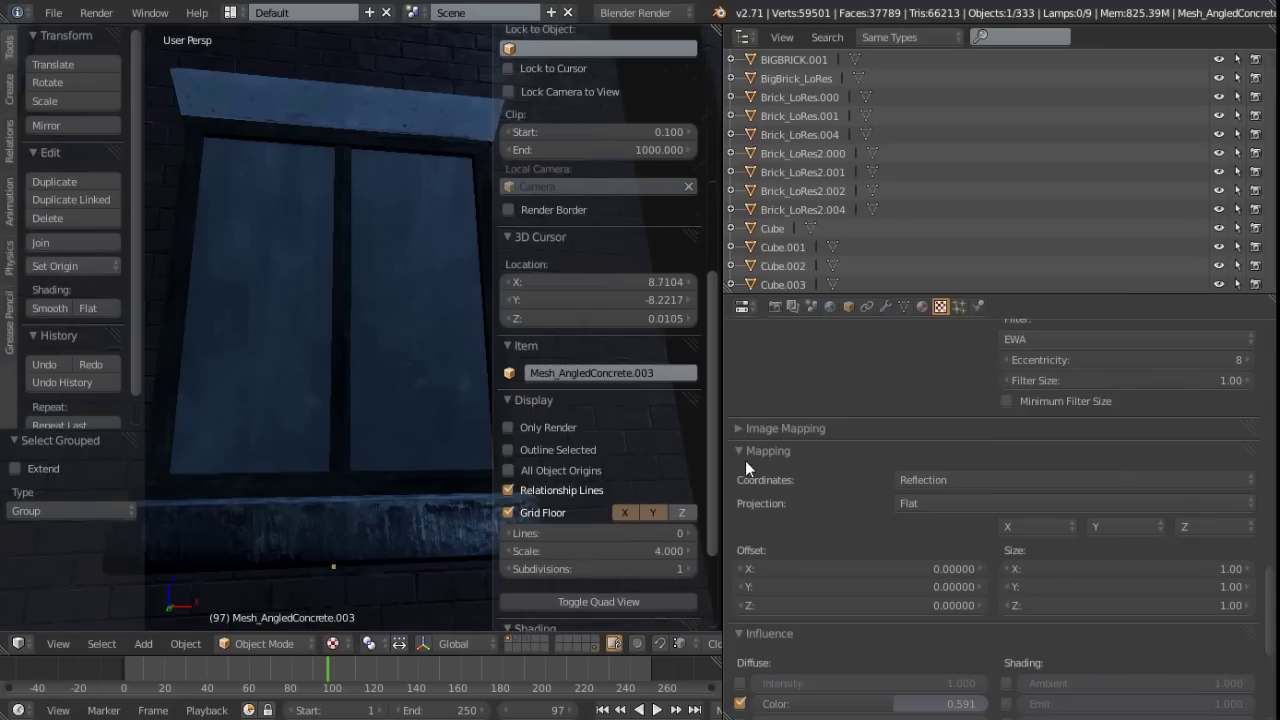
Set the Grunge3 texture's coordinates to UV for a comparison on the glass, and return them to Reflection
click(976, 482)
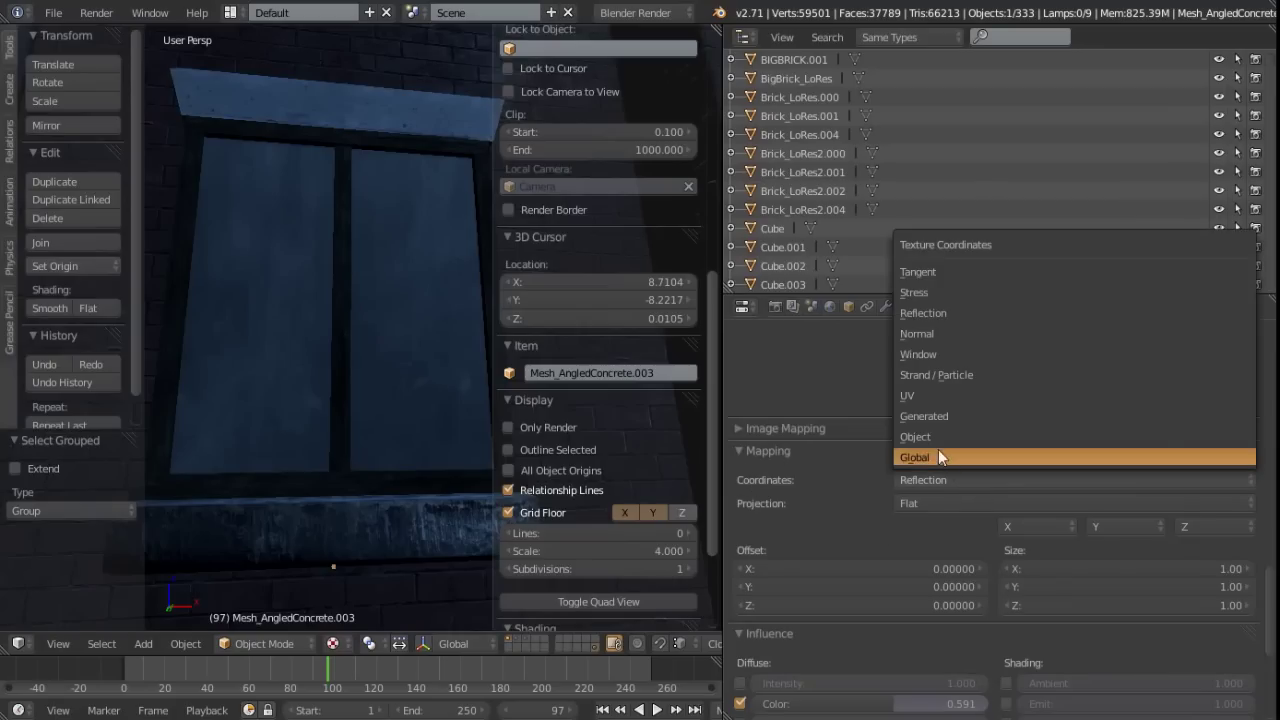
click(944, 395)
middle_drag(280, 323, 360, 344)
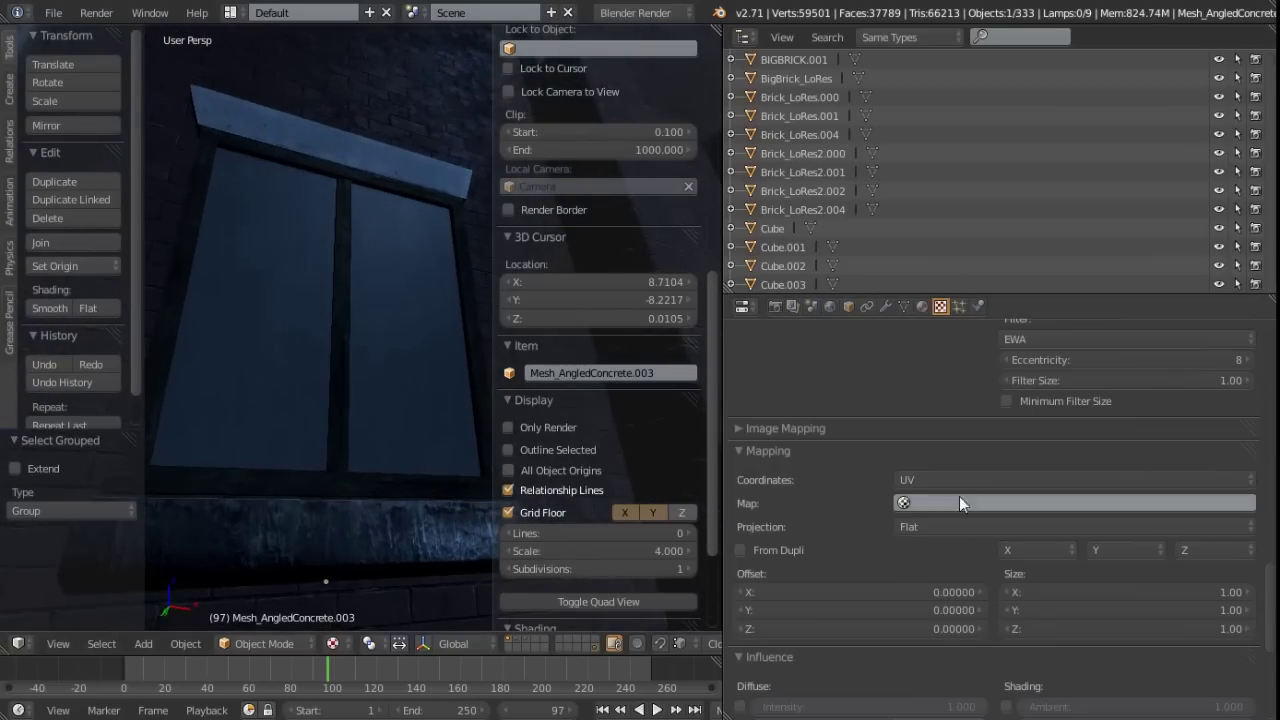
click(939, 477)
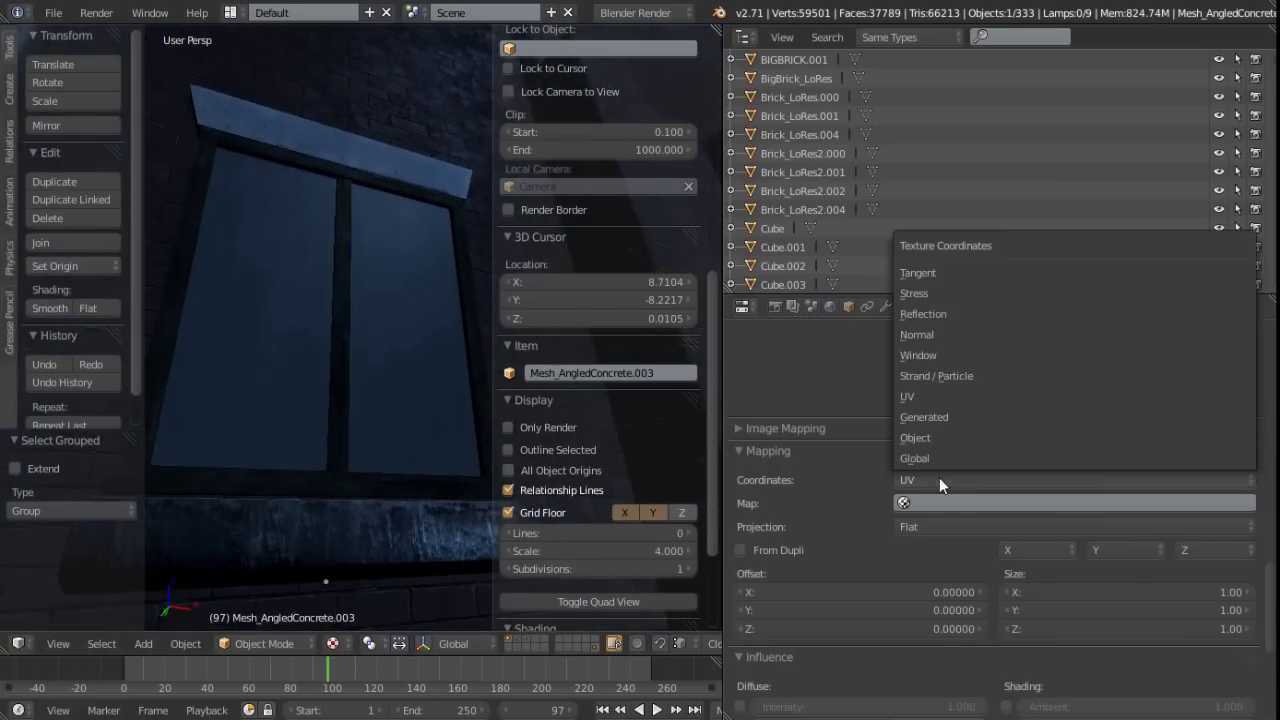
click(954, 316)
middle_drag(354, 358, 290, 445)
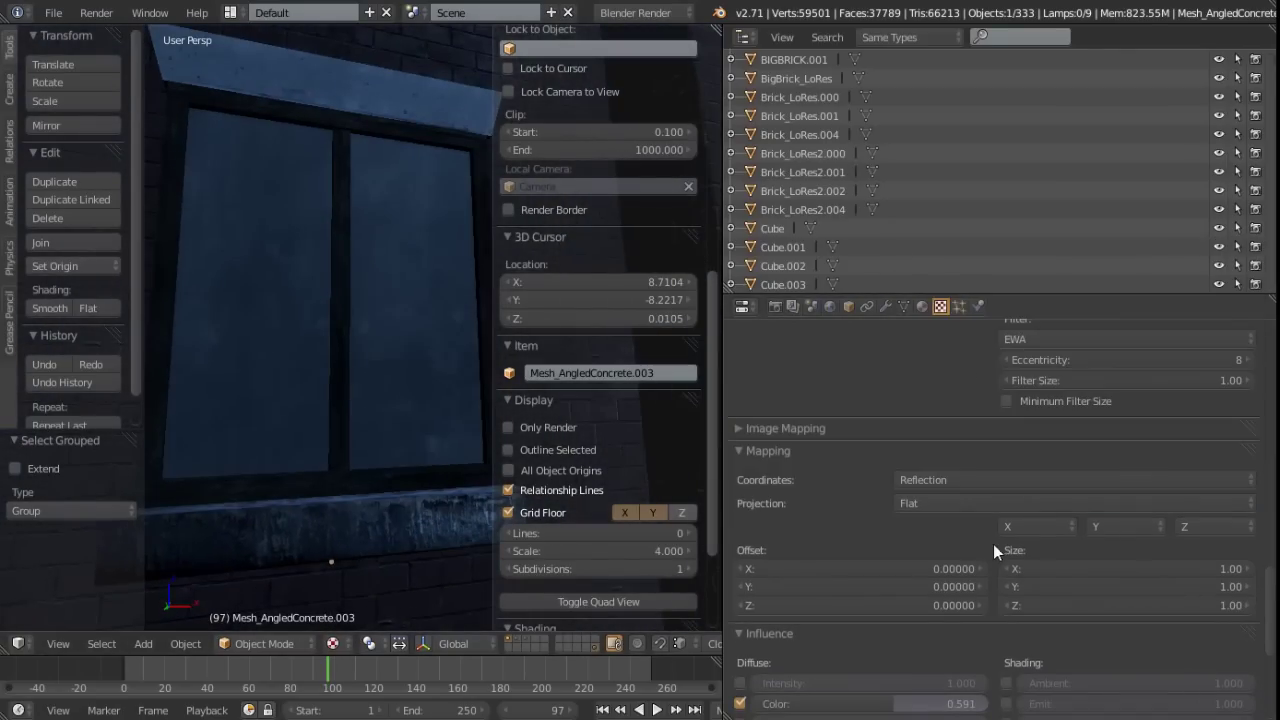
Examine the Grunge3 texture's Influence settings and check its effect on the window glass from another angle and farther away
scroll(987, 544, down, 6)
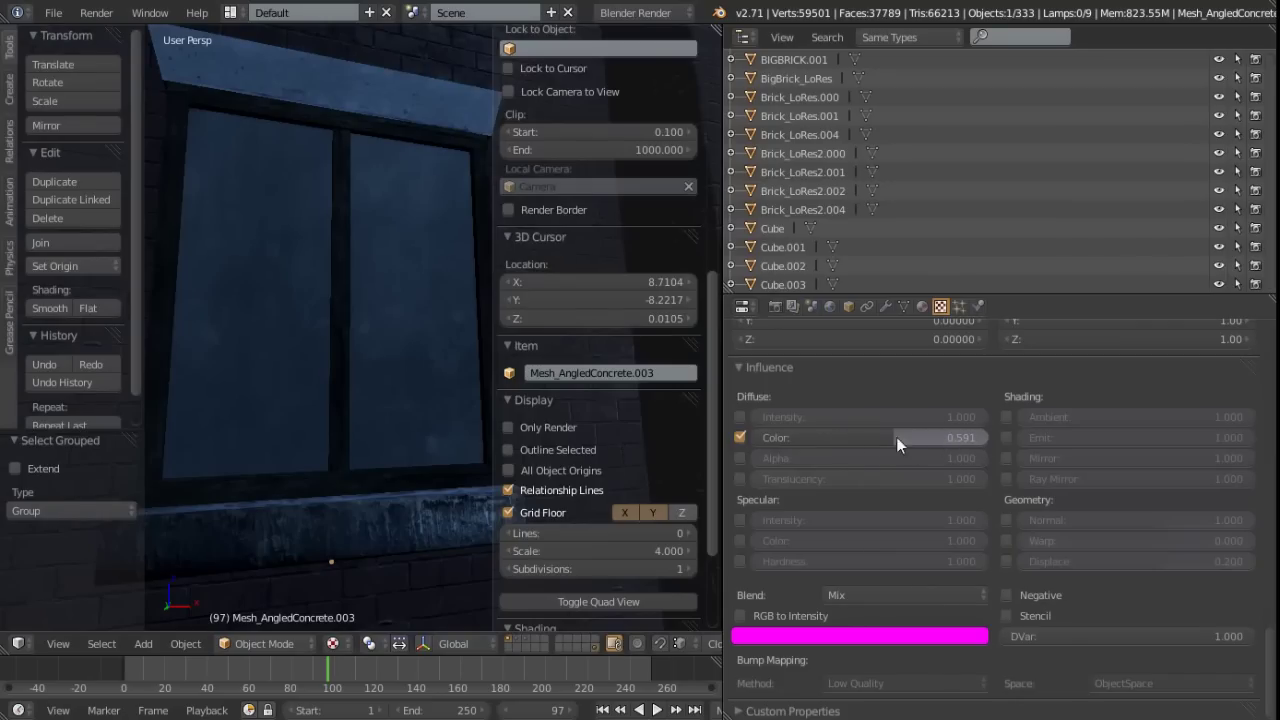
middle_drag(345, 367, 373, 449)
scroll(388, 418, down, 4)
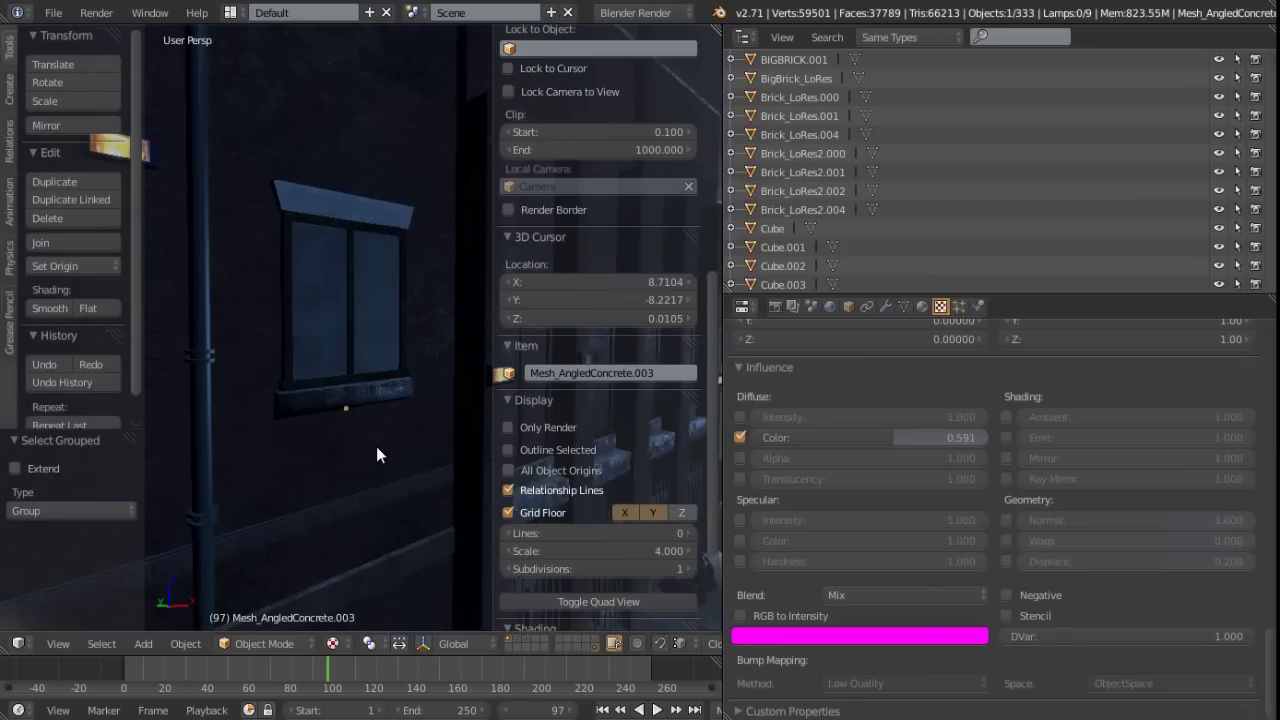
Switch the viewport to wireframe and select the GirderMain structure standing away from the street
key(z)
middle_drag(334, 445, 333, 460)
scroll(333, 460, down, 9)
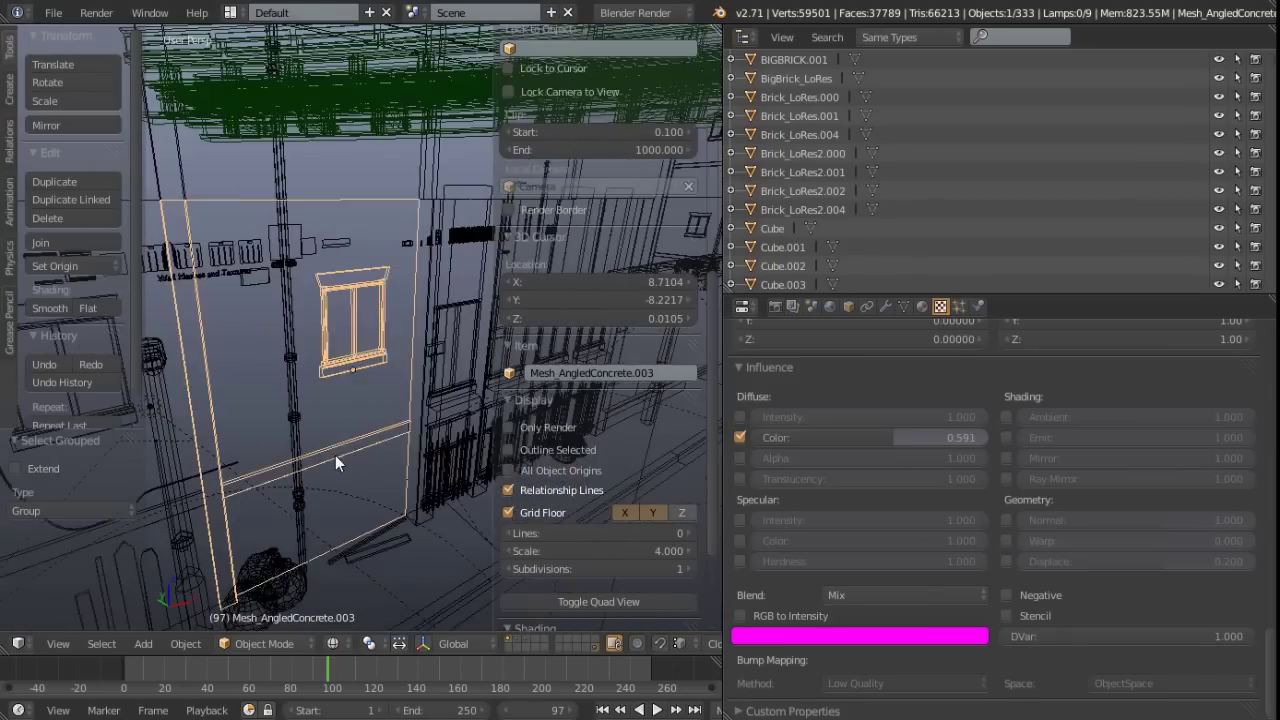
middle_drag(330, 407, 433, 495)
middle_drag(314, 408, 380, 382)
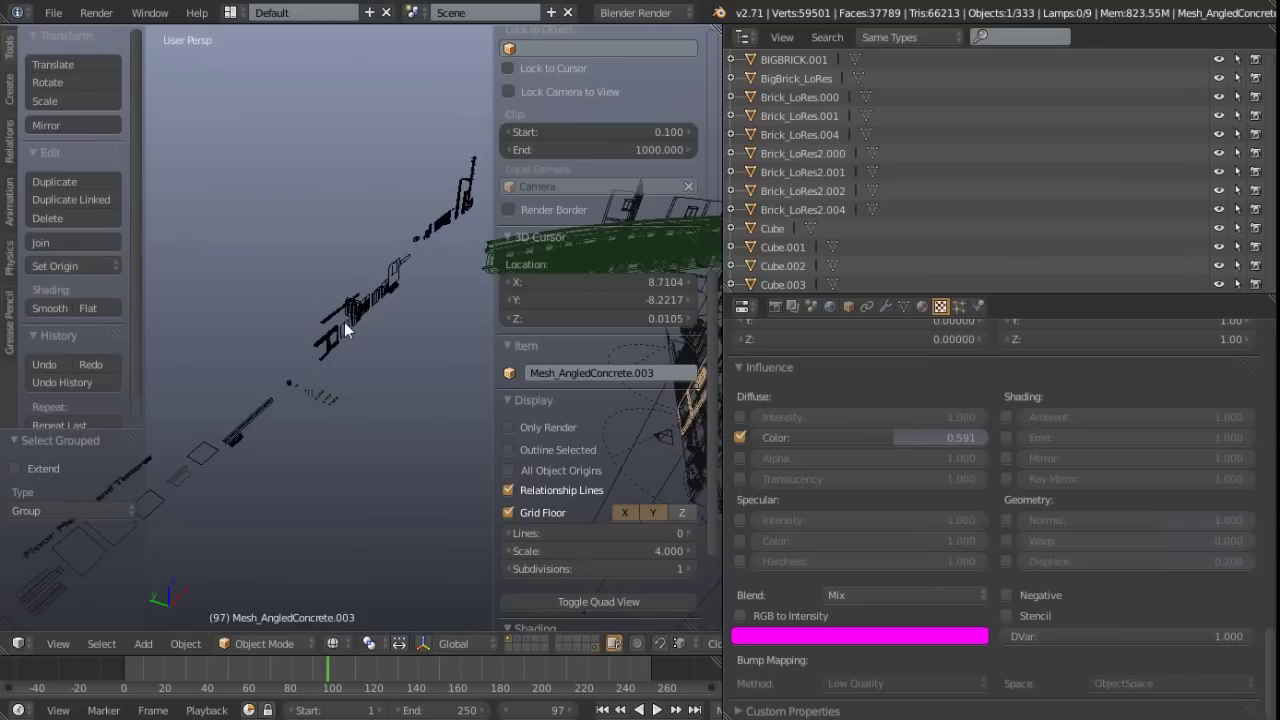
middle_drag(358, 342, 336, 389)
right_click(330, 445)
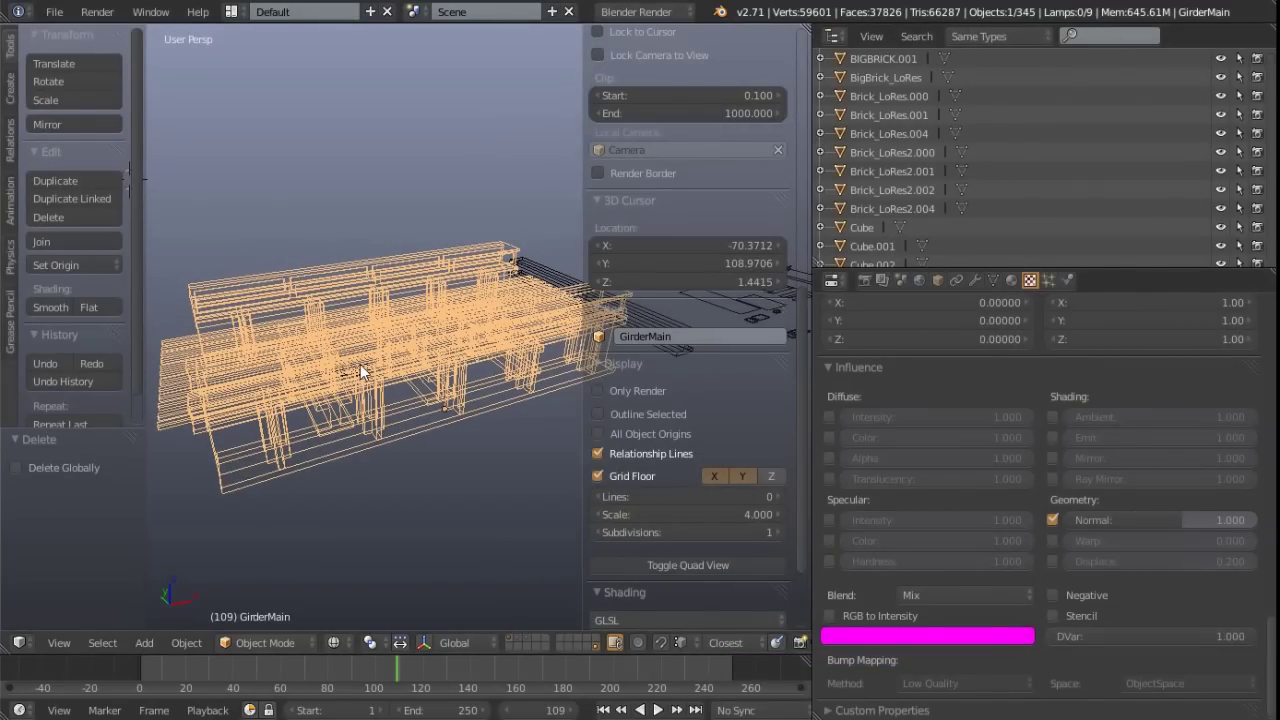
Hide the viewport's side panels and place a duplicate of the girder structure along the global Y axis, clear of the scene
key(n)
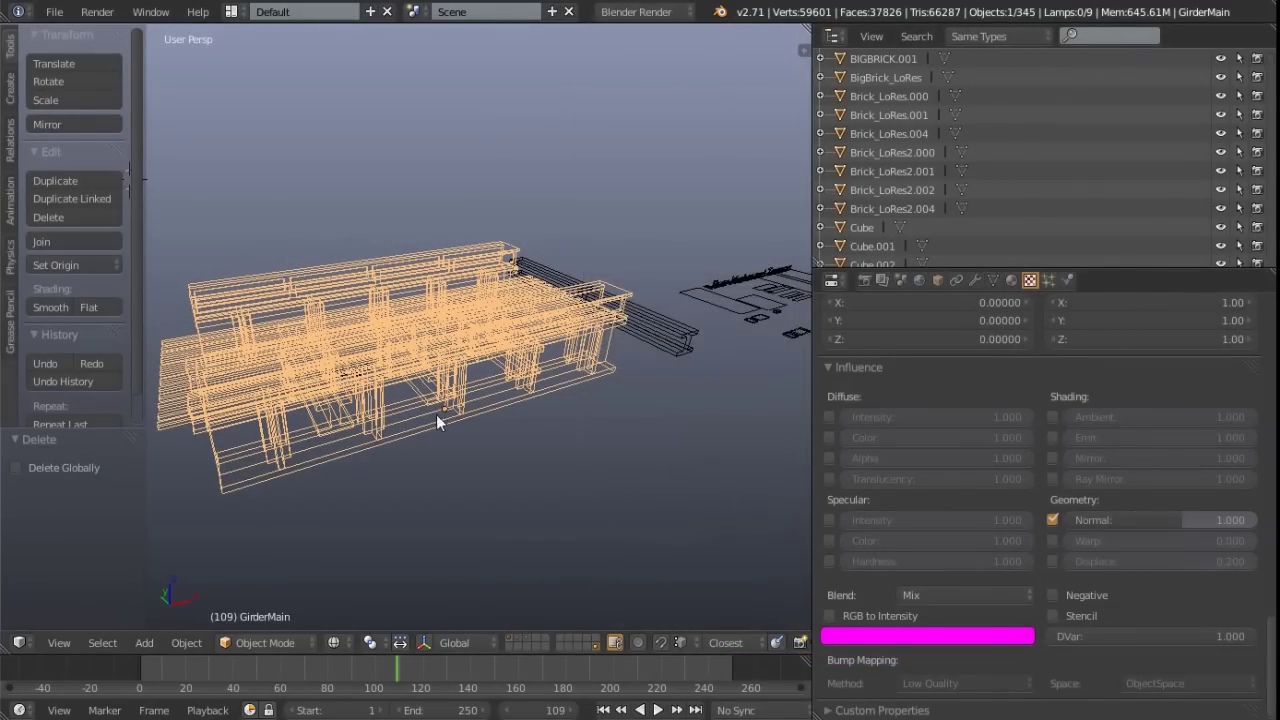
key(t)
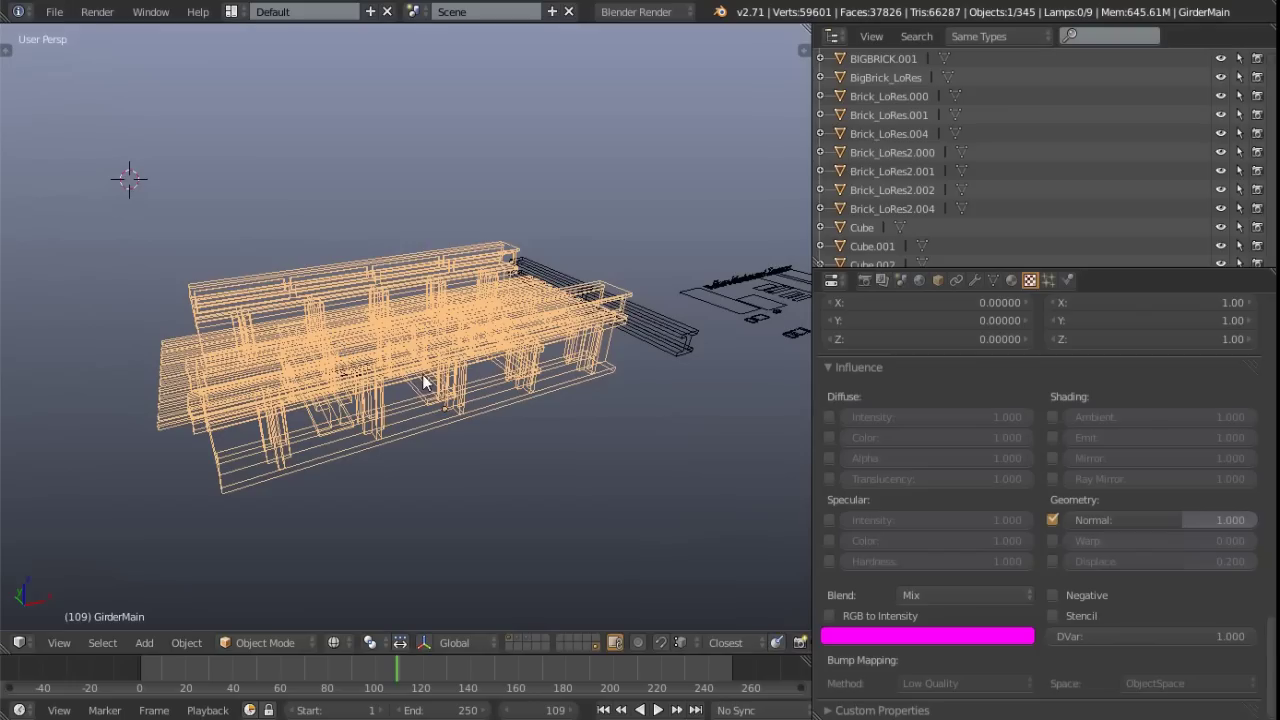
middle_drag(368, 372, 601, 507)
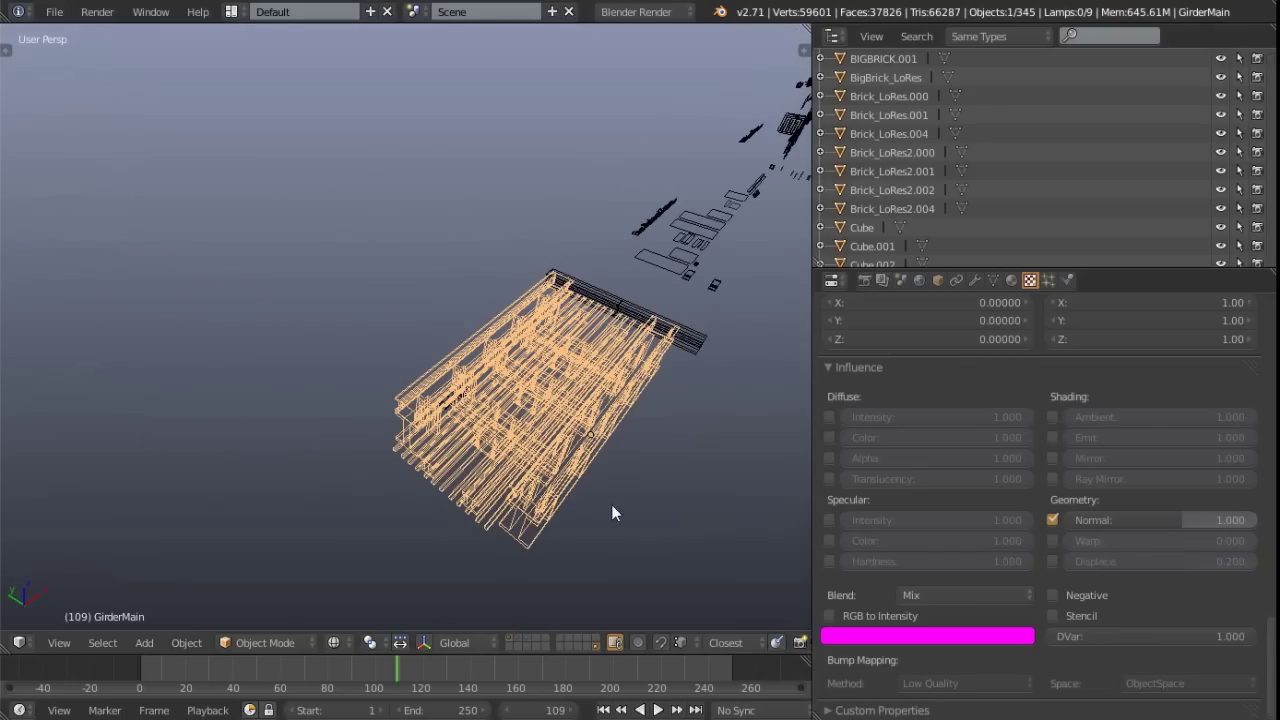
key(shift+d)
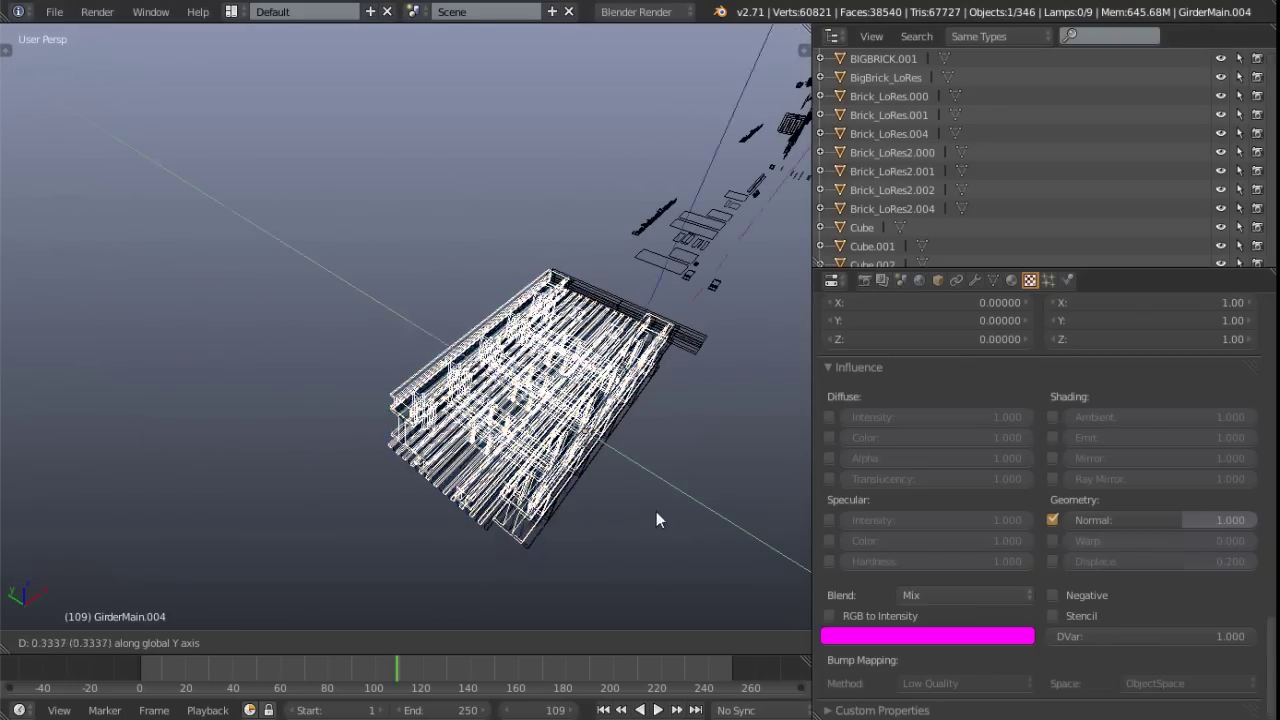
click(173, 210)
Show the duplicated girder structure up close with textured shading and add an Array modifier to it
key(KP_Decimal)
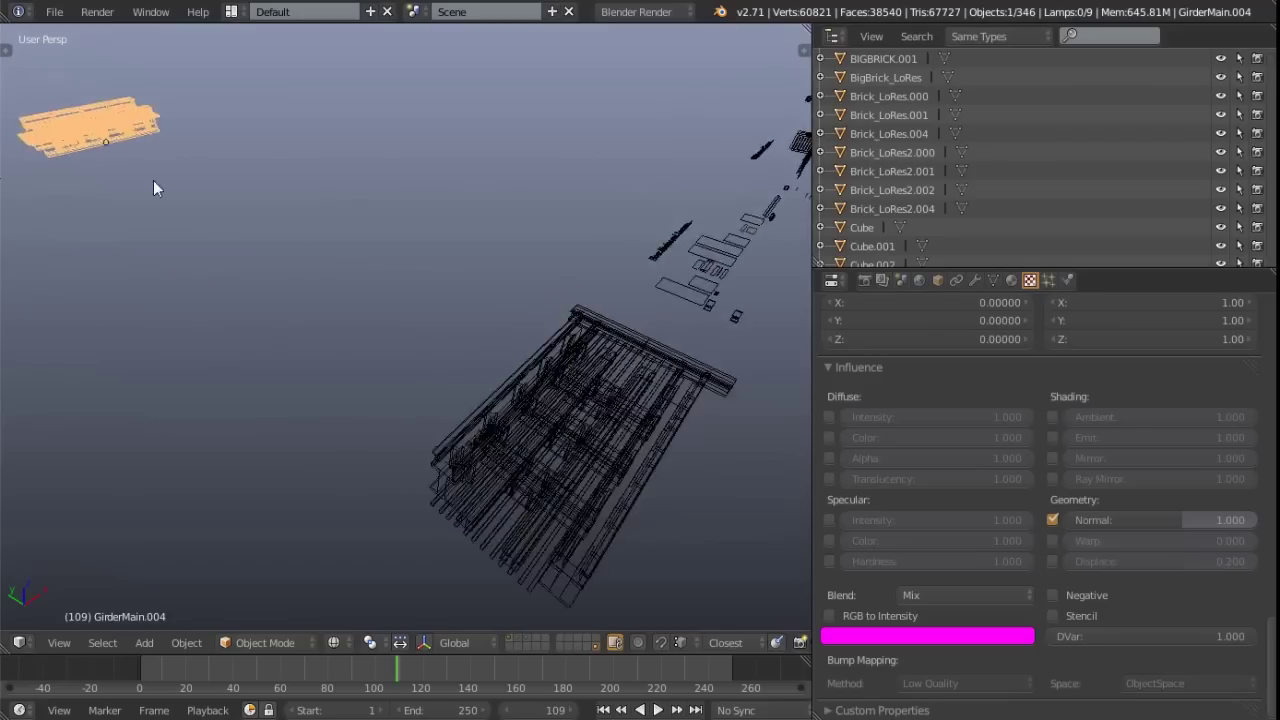
scroll(371, 272, up, 3)
mouse_move(462, 385)
middle_down()
mouse_move(437, 311)
mouse_move(460, 420)
mouse_move(452, 354)
mouse_move(425, 299)
mouse_move(455, 313)
mouse_move(418, 262)
mouse_move(444, 224)
mouse_move(527, 247)
mouse_move(424, 304)
mouse_move(440, 381)
mouse_move(440, 315)
mouse_move(424, 351)
mouse_move(363, 349)
mouse_move(349, 440)
mouse_move(416, 343)
mouse_move(442, 370)
mouse_move(471, 357)
mouse_move(434, 414)
mouse_move(86, 383)
middle_up()
key(alt+z)
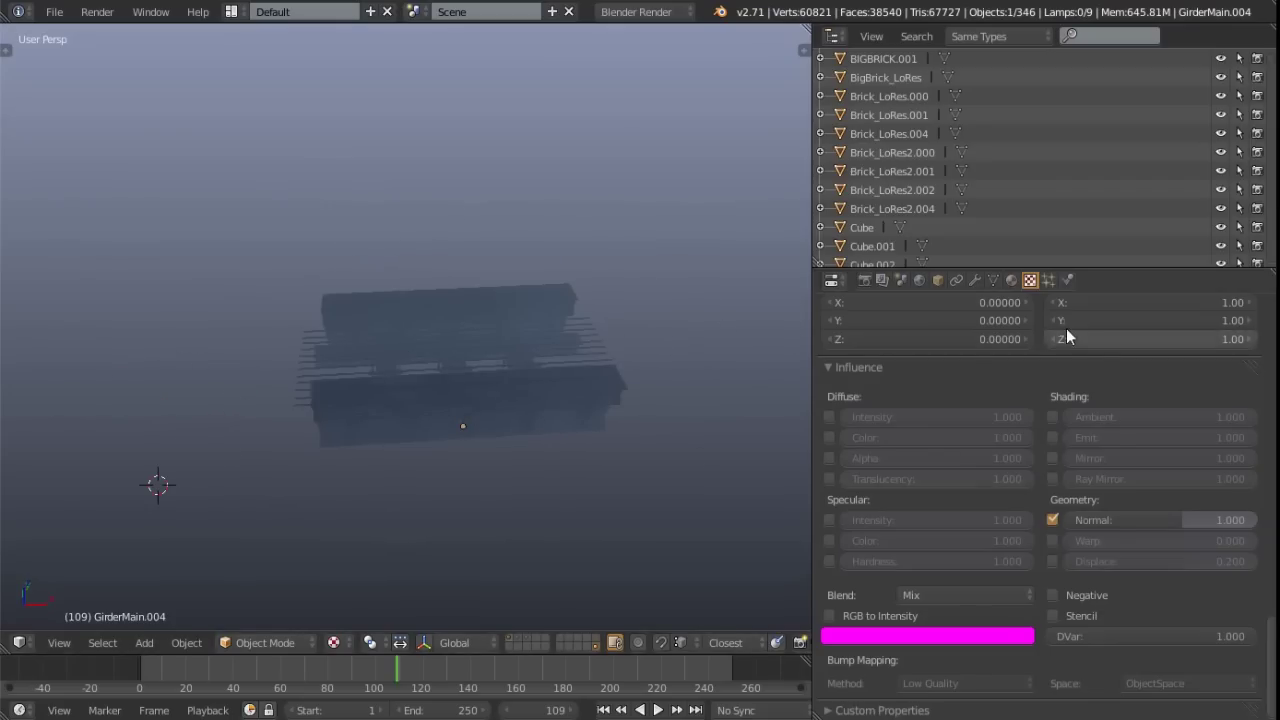
click(975, 283)
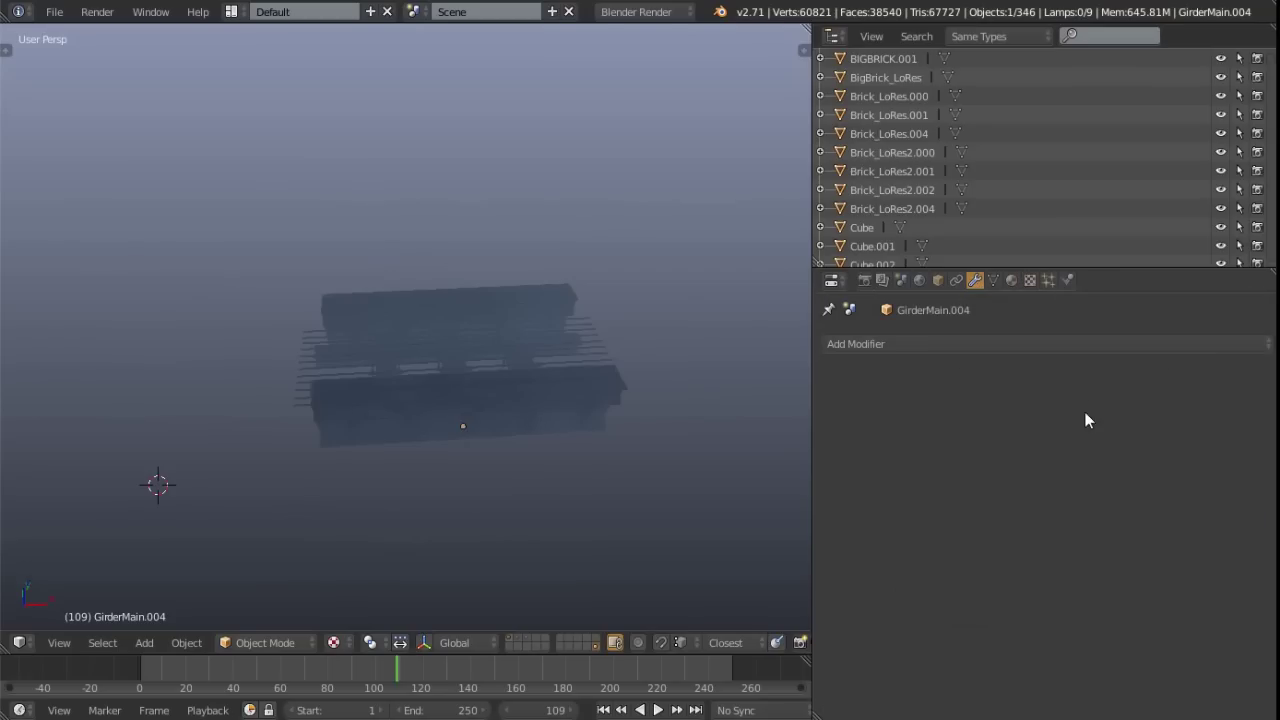
click(936, 343)
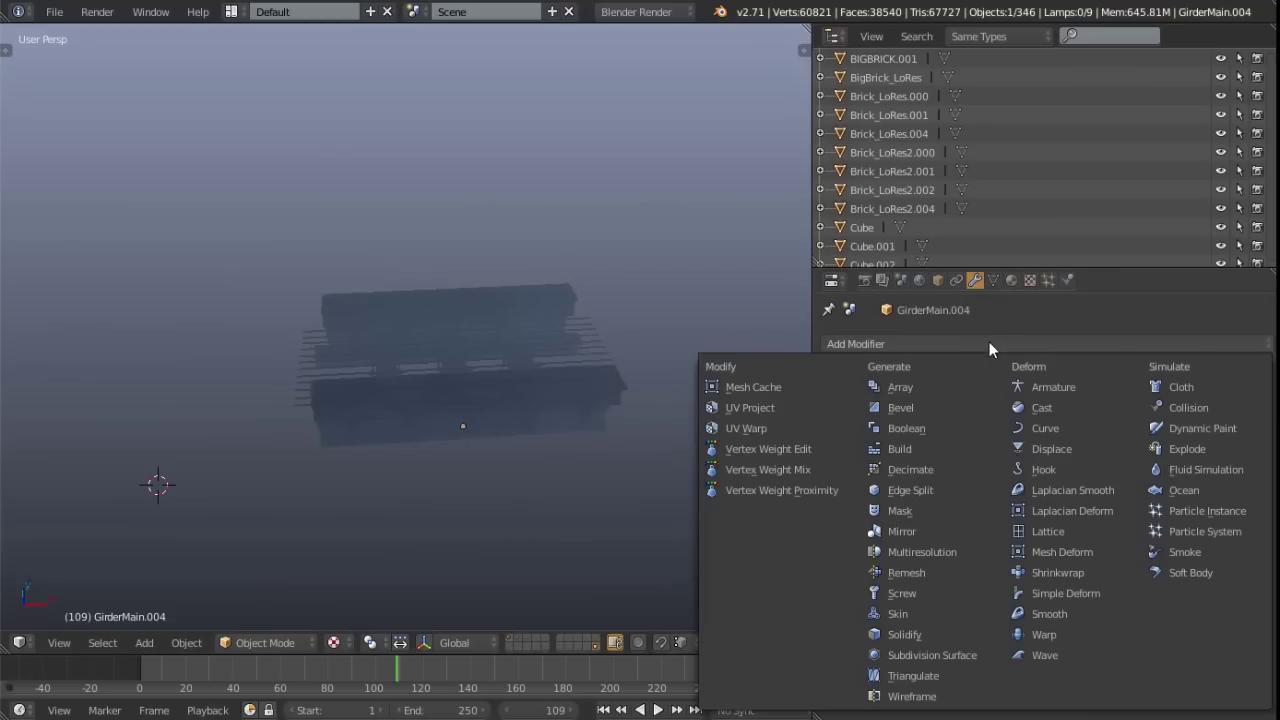
click(910, 382)
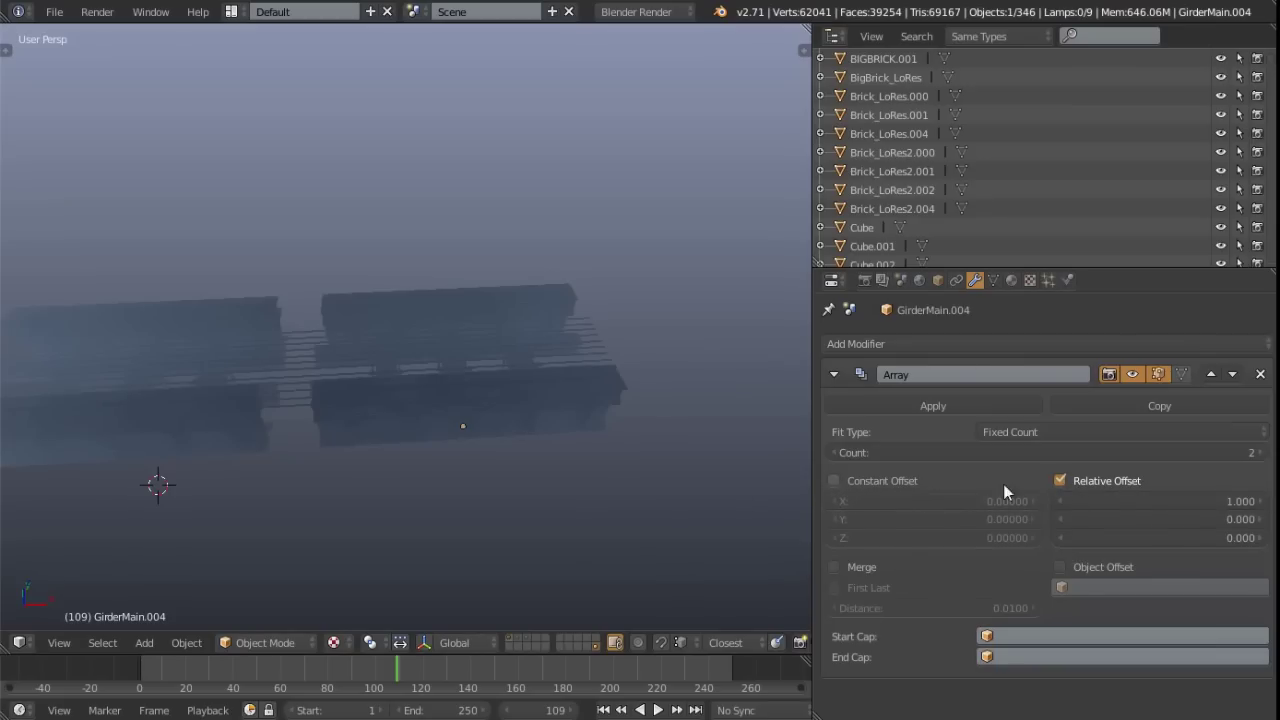
Maximize the 3D view and examine the gap between the two array copies in a top orthographic wireframe view
shift+middle_drag(440, 399, 451, 375)
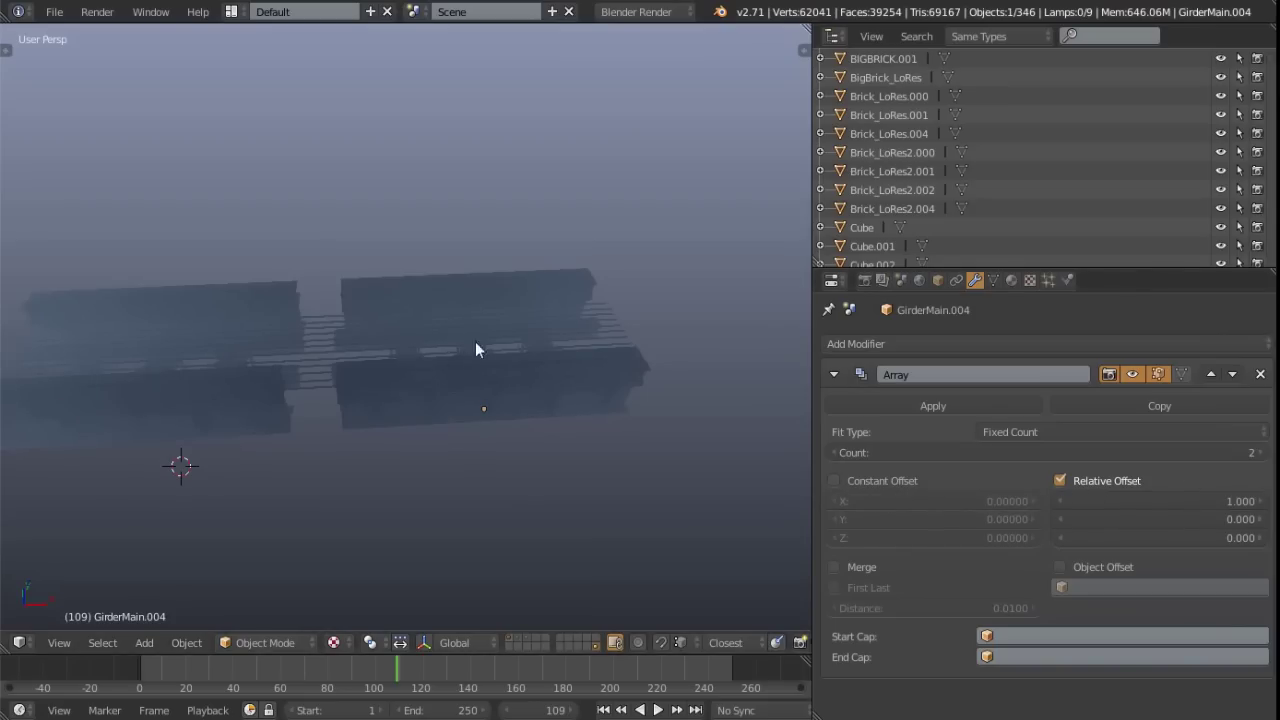
scroll(491, 380, up, 4)
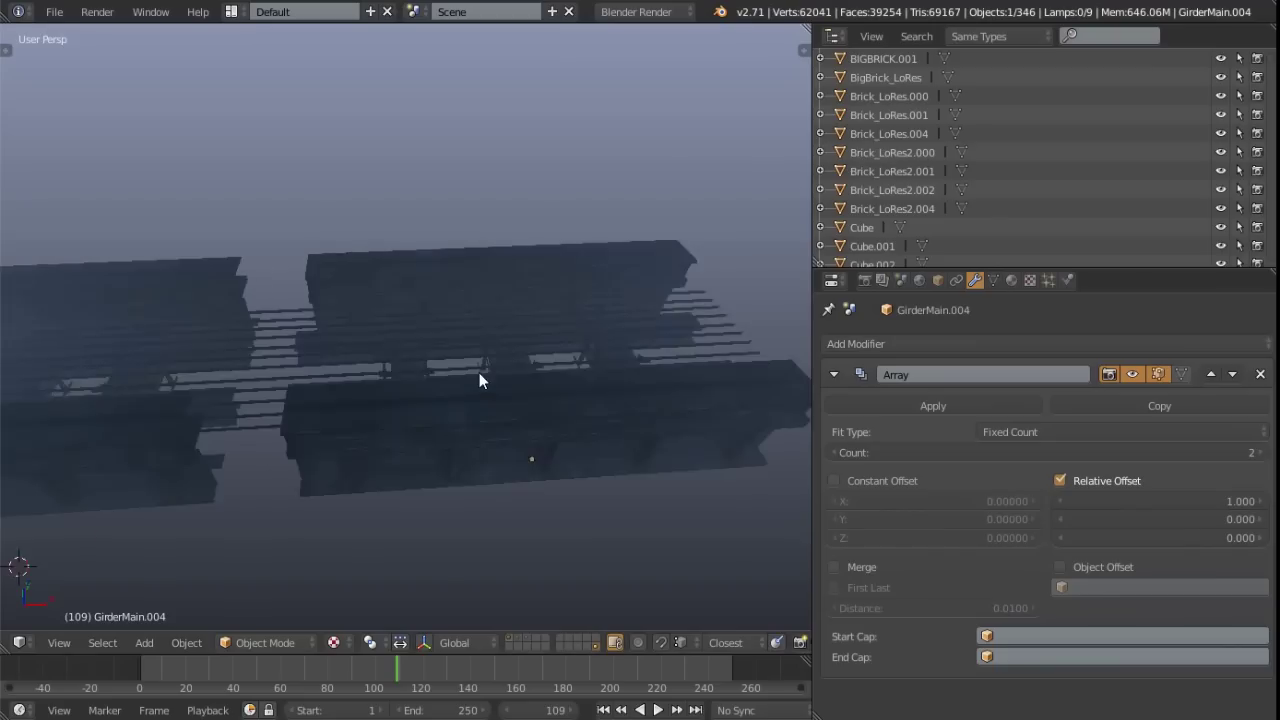
middle_drag(494, 406, 435, 390)
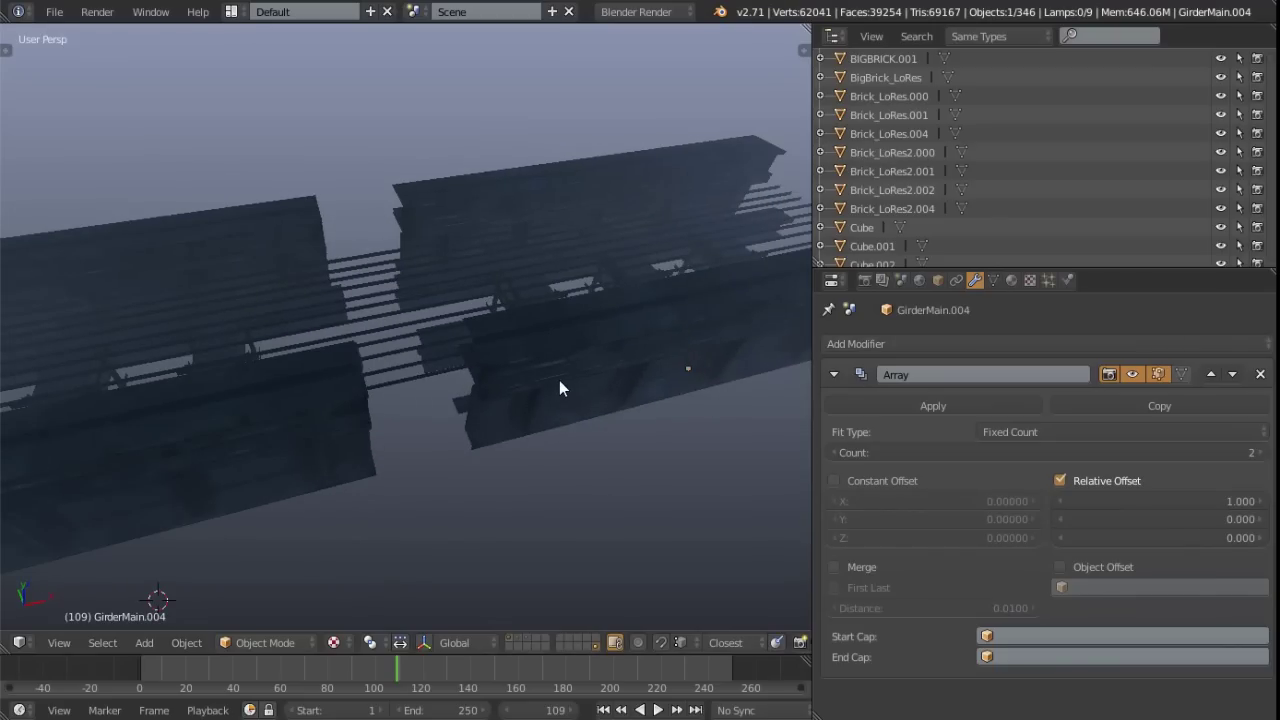
key(shift+space)
middle_drag(729, 409, 759, 296)
key(KP_7)
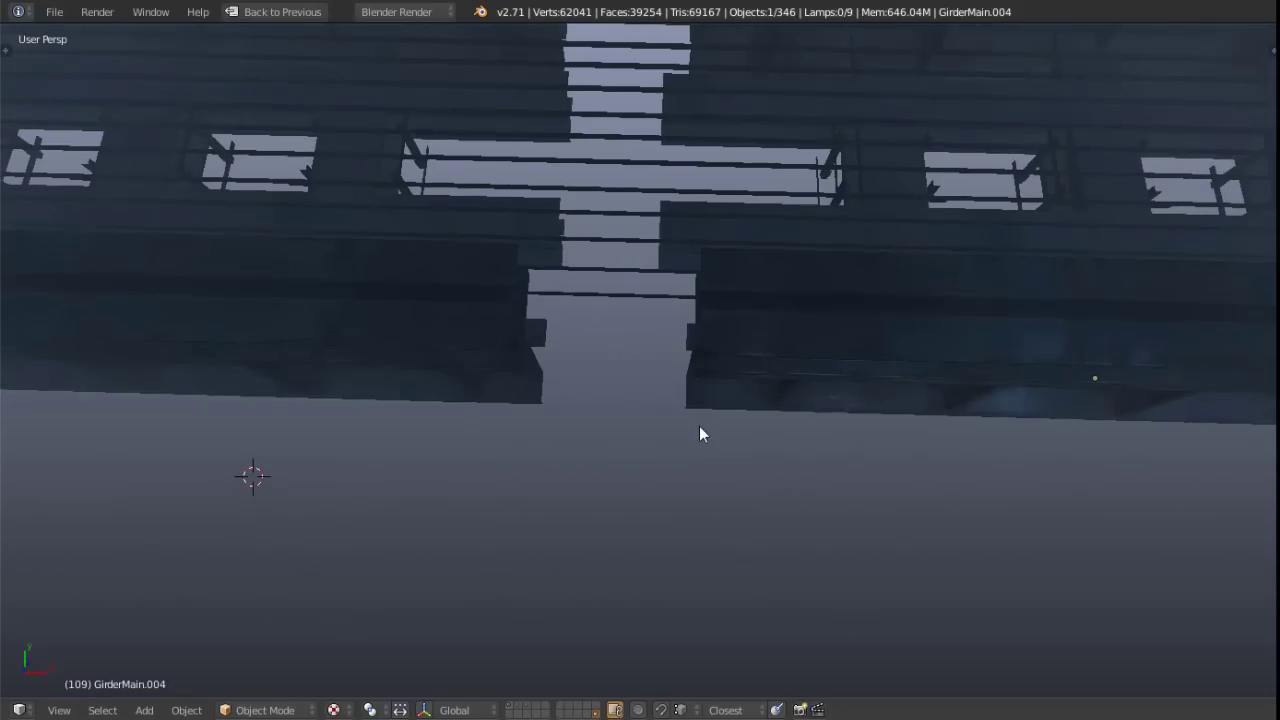
key(KP_5)
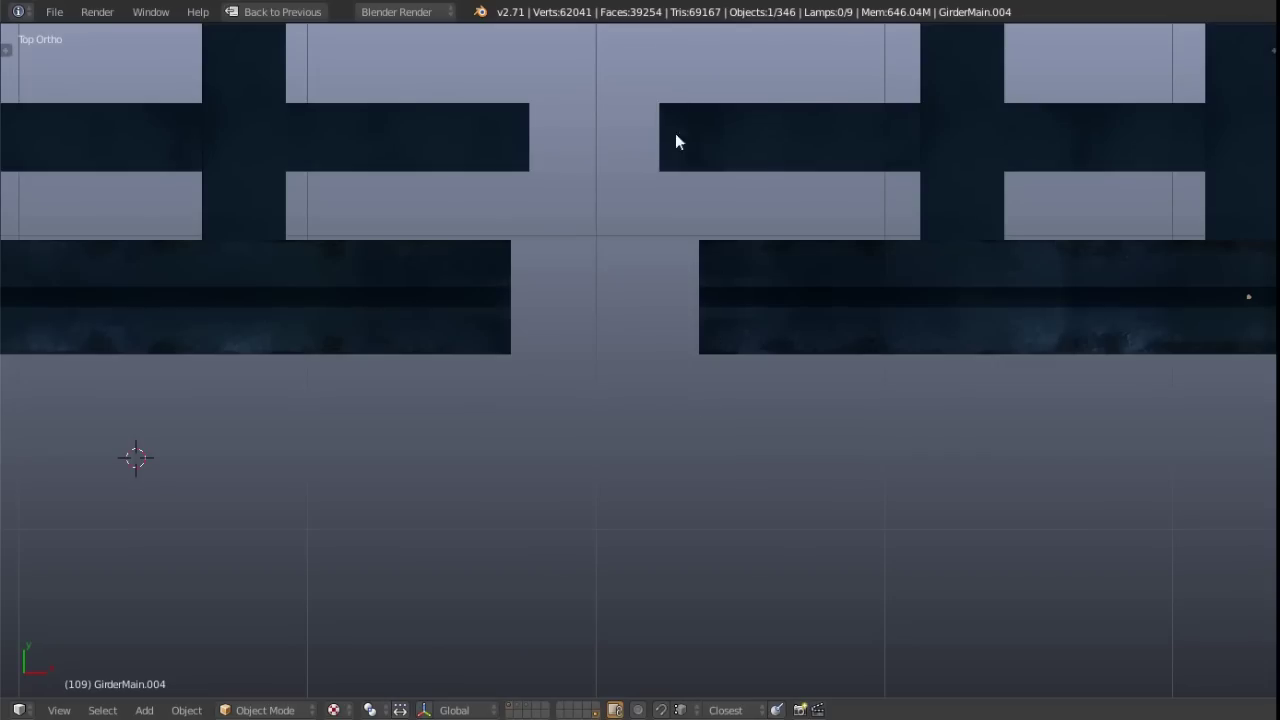
shift+middle_drag(673, 94, 688, 393)
scroll(688, 393, down, 3)
key(z)
scroll(646, 360, up, 4)
shift+middle_drag(586, 374, 647, 363)
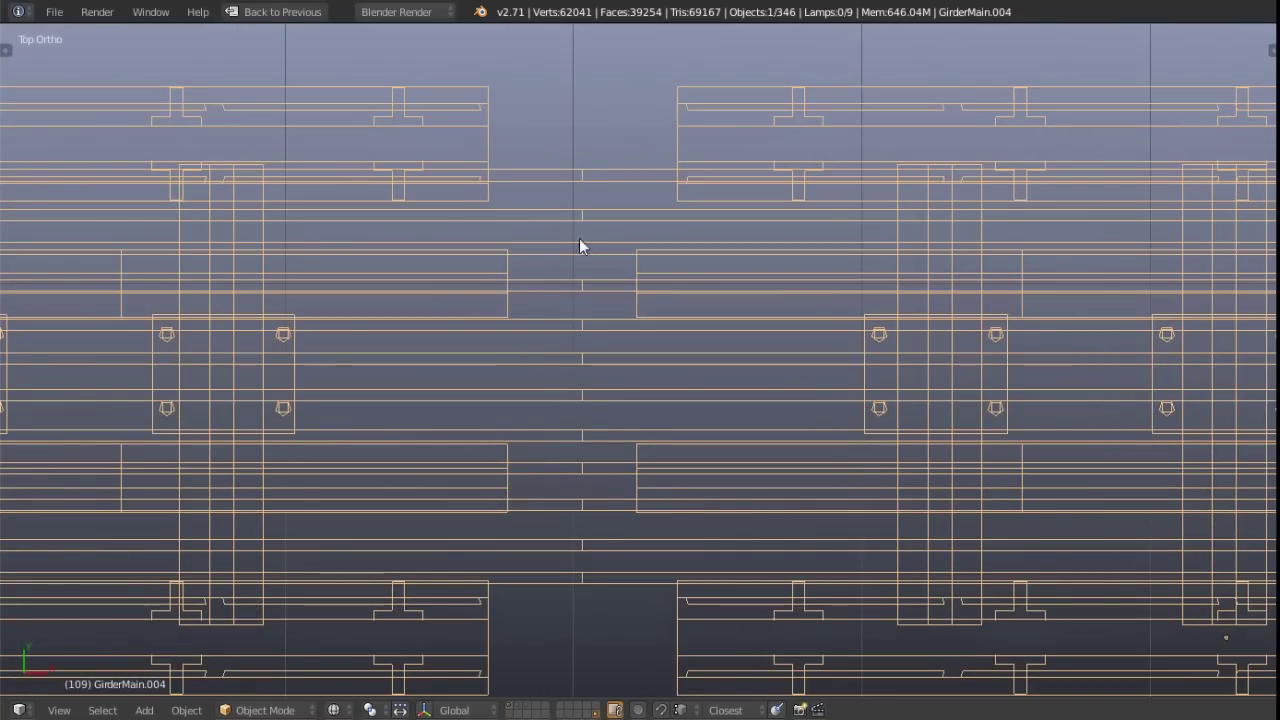
Enter Edit Mode on the girder mesh, change to vertex selection and deselect everything
key(Tab)
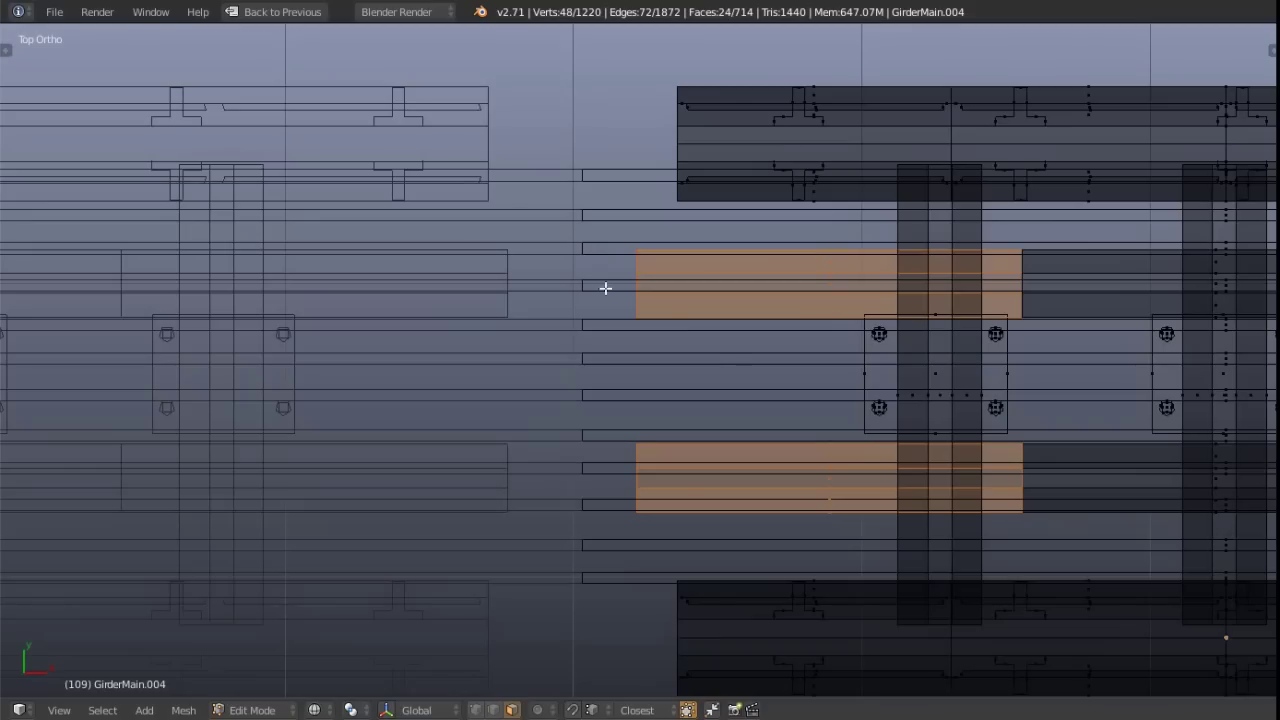
scroll(714, 368, down, 2)
ctrl+scroll(675, 371, down, 1)
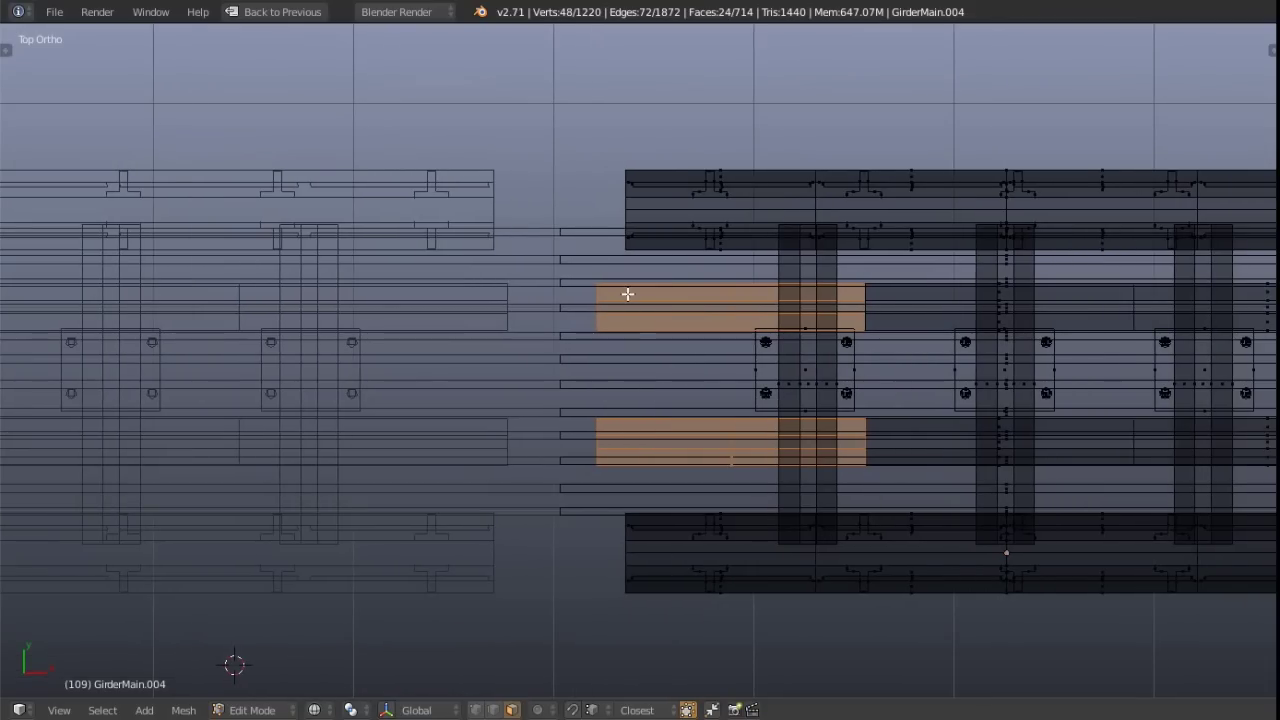
key(ctrl+Tab)
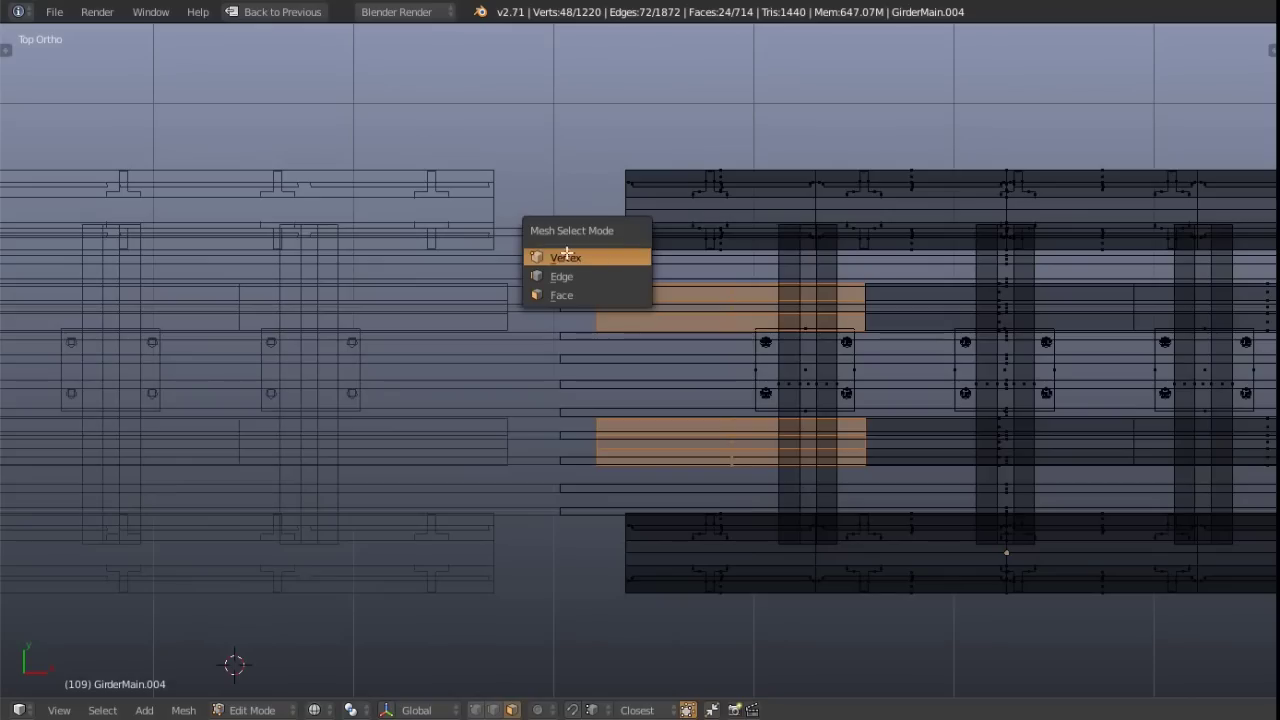
click(605, 257)
scroll(610, 322, up, 2)
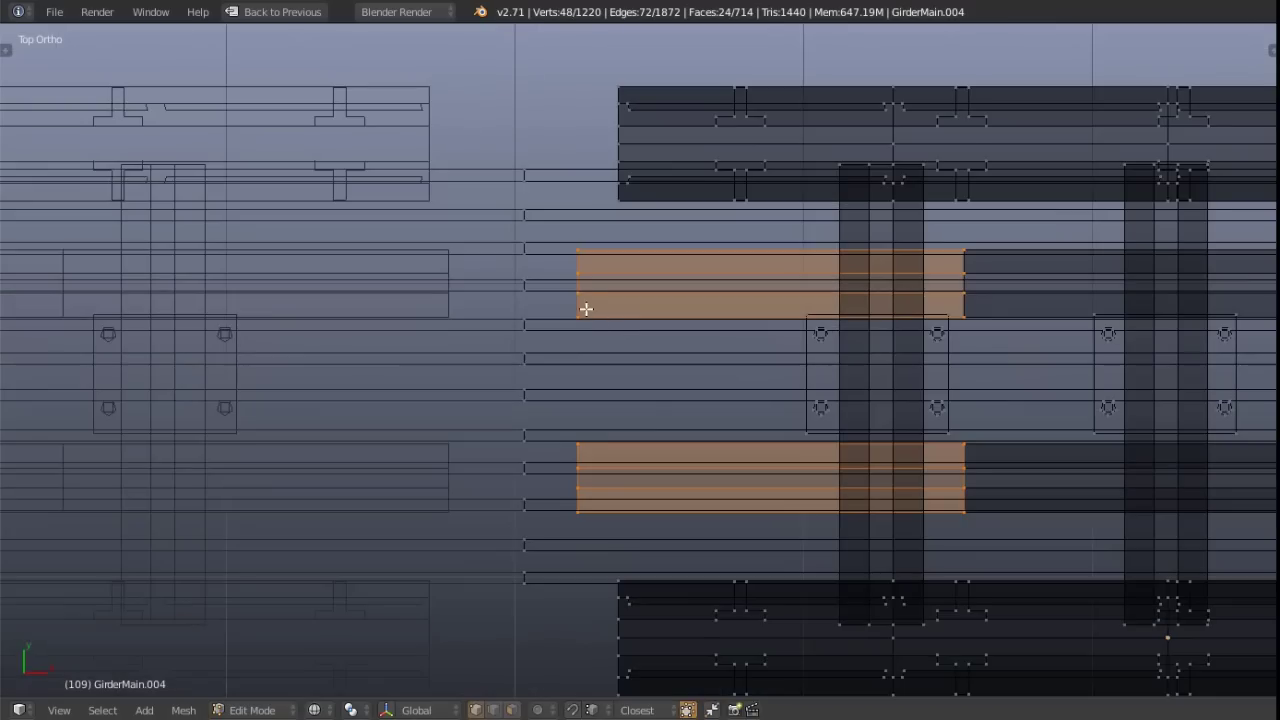
key(a)
scroll(650, 315, down, 1)
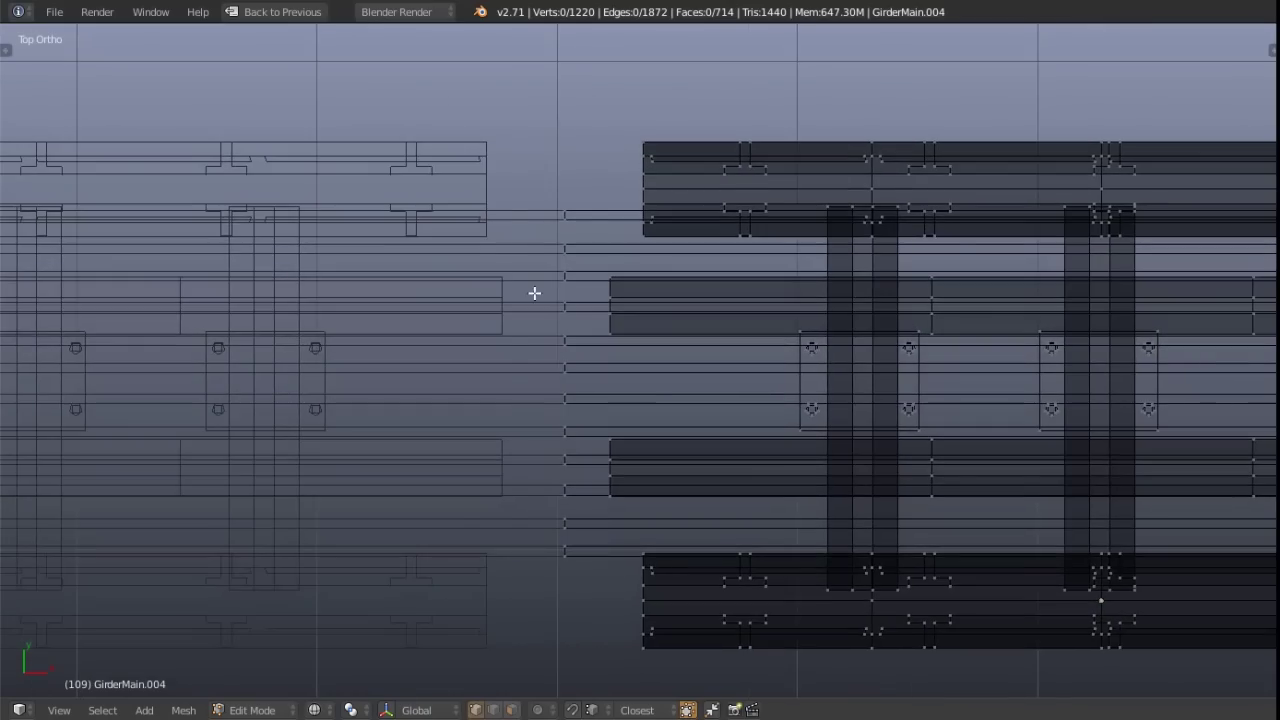
Select the end vertices of all the thin rails beside the gap and move them about 0.2 along the X axis
key(b)
drag(509, 173, 586, 605)
shift+middle_drag(610, 414, 583, 451)
scroll(580, 440, up, 3)
shift+middle_drag(552, 269, 569, 450)
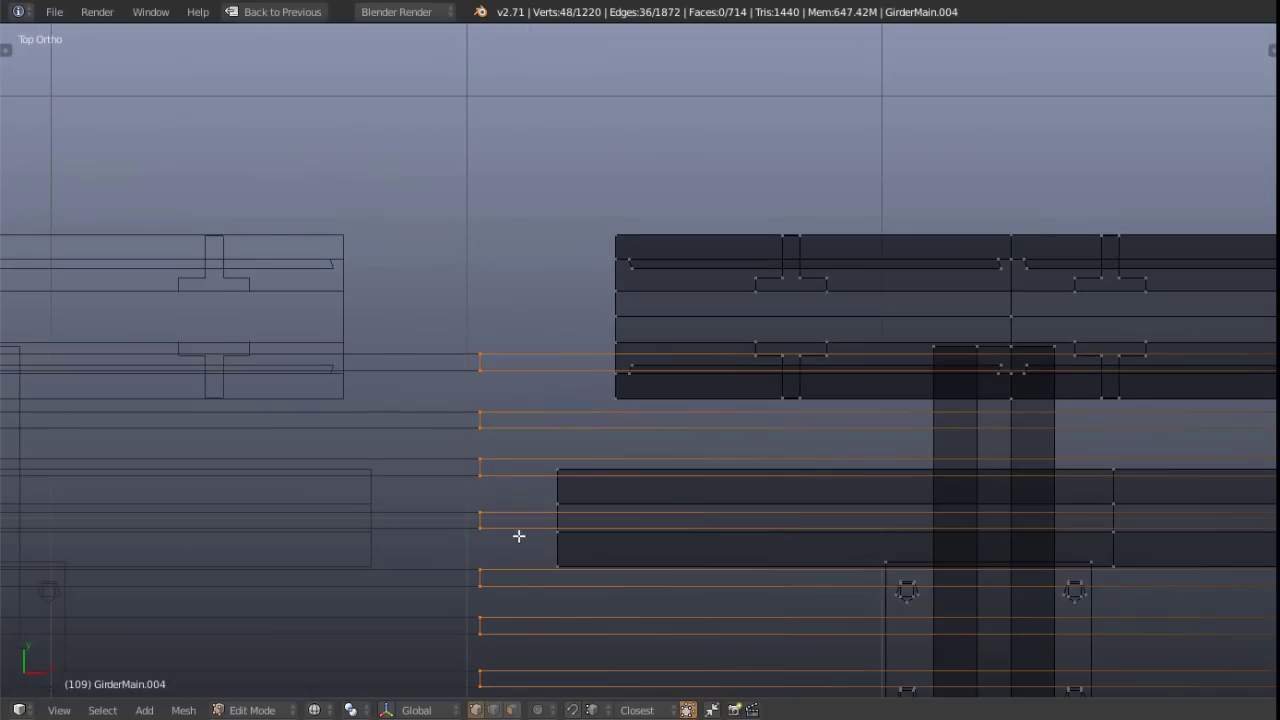
scroll(518, 535, down, 1)
key(g)
key(x)
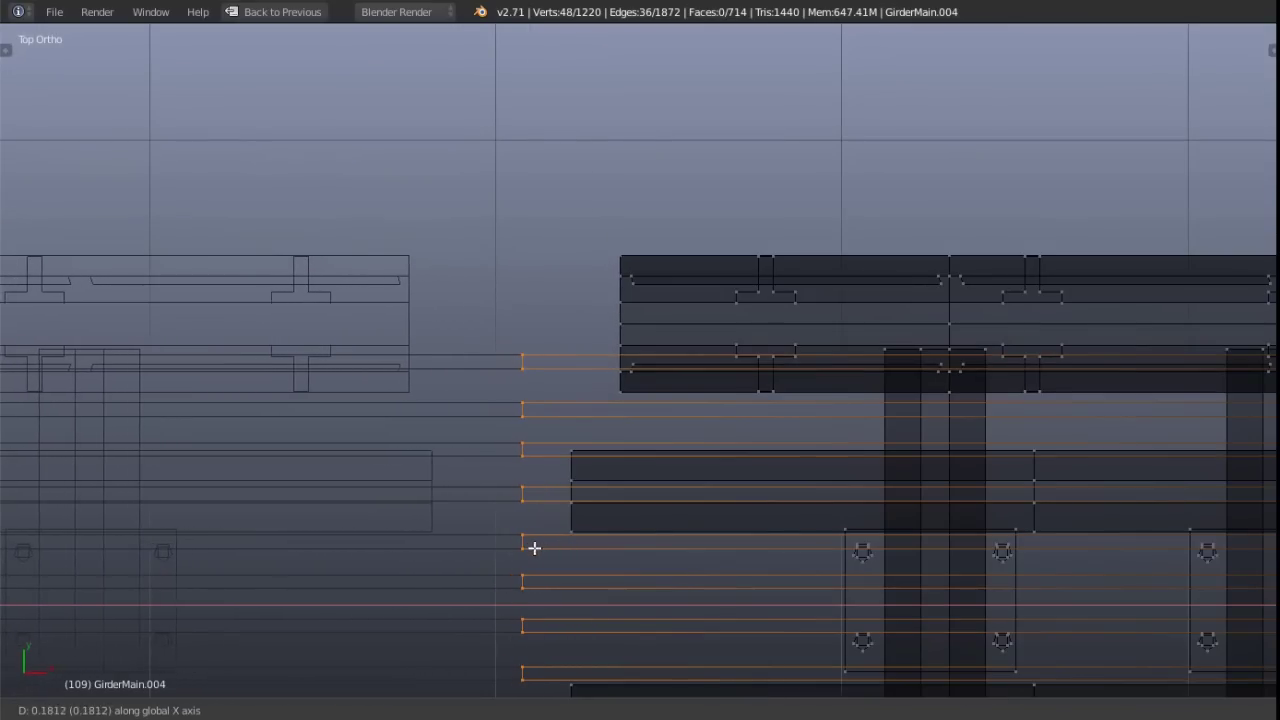
click(540, 543)
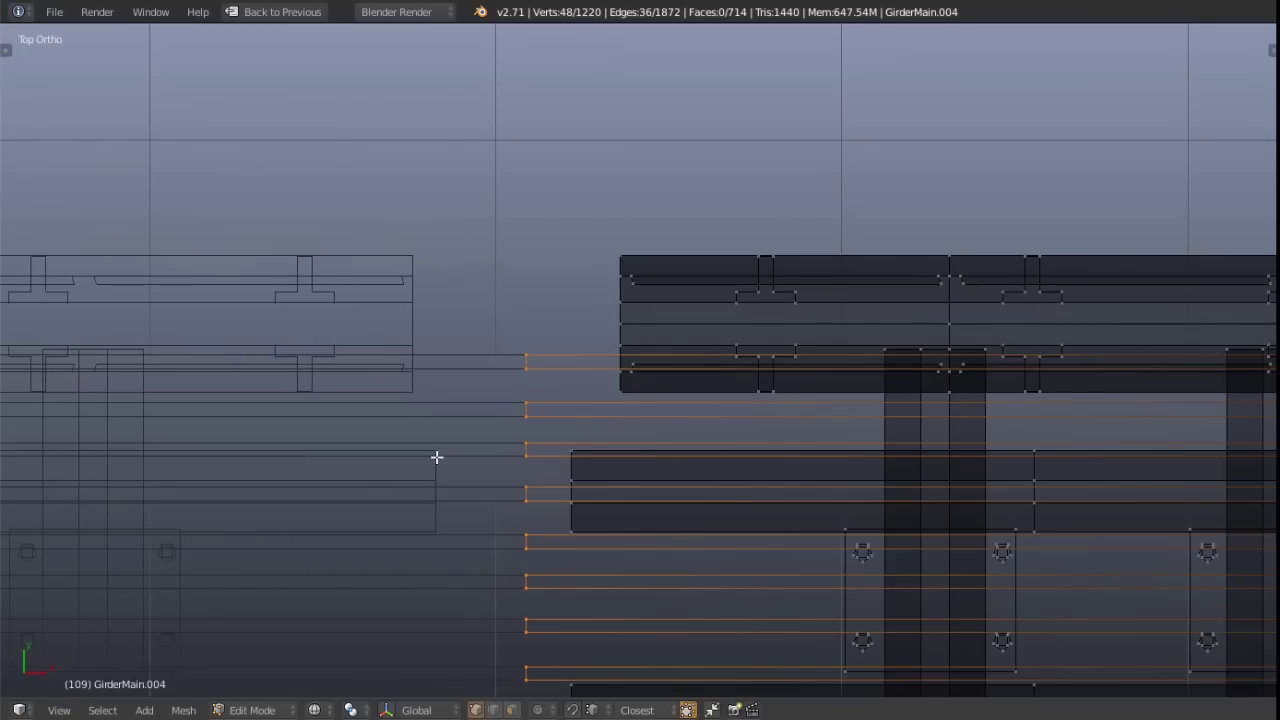
Snap the selected rail ends along the X axis to the corner vertex of the outer girder, using vertex snapping
shift+middle_drag(513, 540, 526, 449)
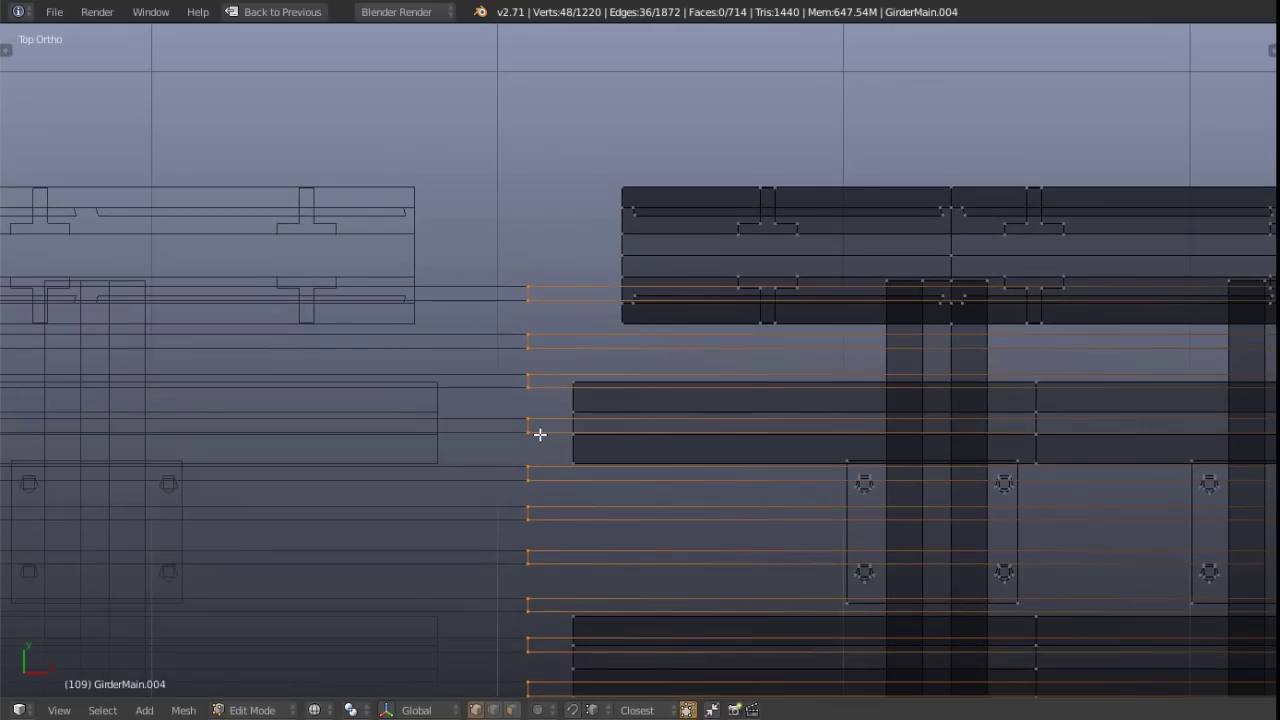
shift+middle_drag(532, 389, 537, 471)
scroll(538, 460, up, 2)
scroll(518, 430, down, 2)
shift+middle_drag(527, 535, 550, 396)
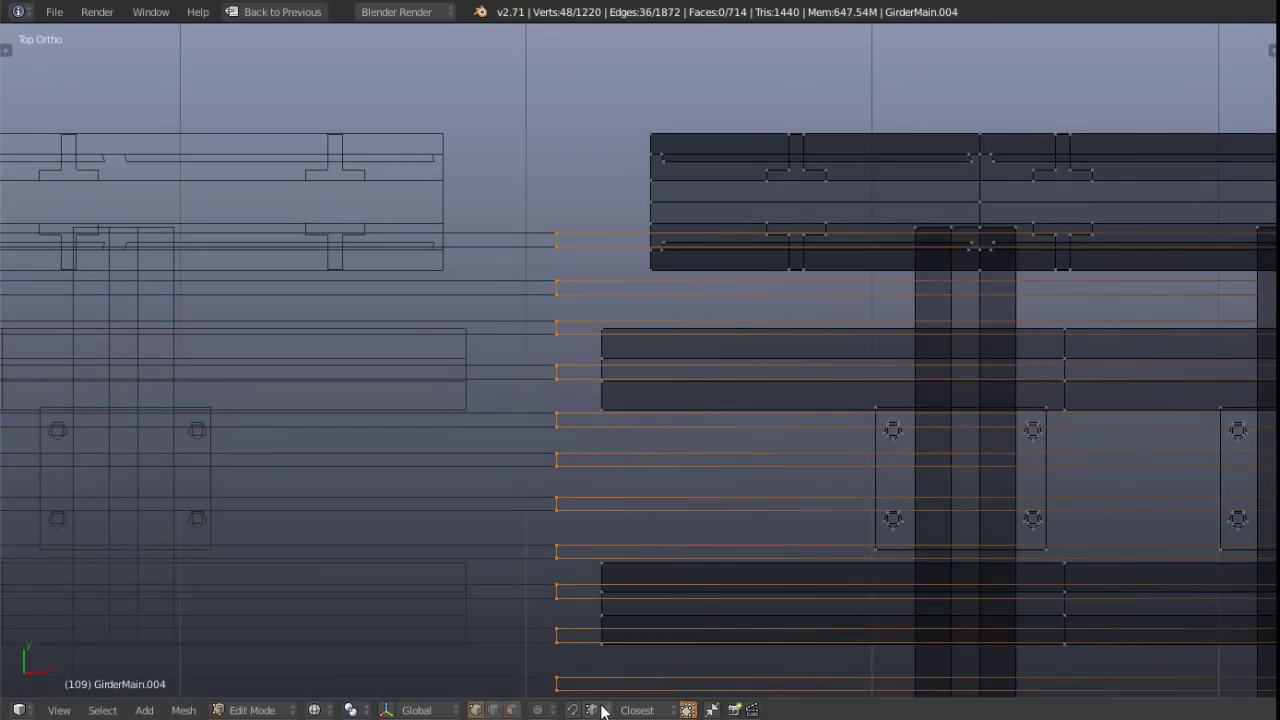
click(688, 710)
click(640, 664)
key(g)
key(x)
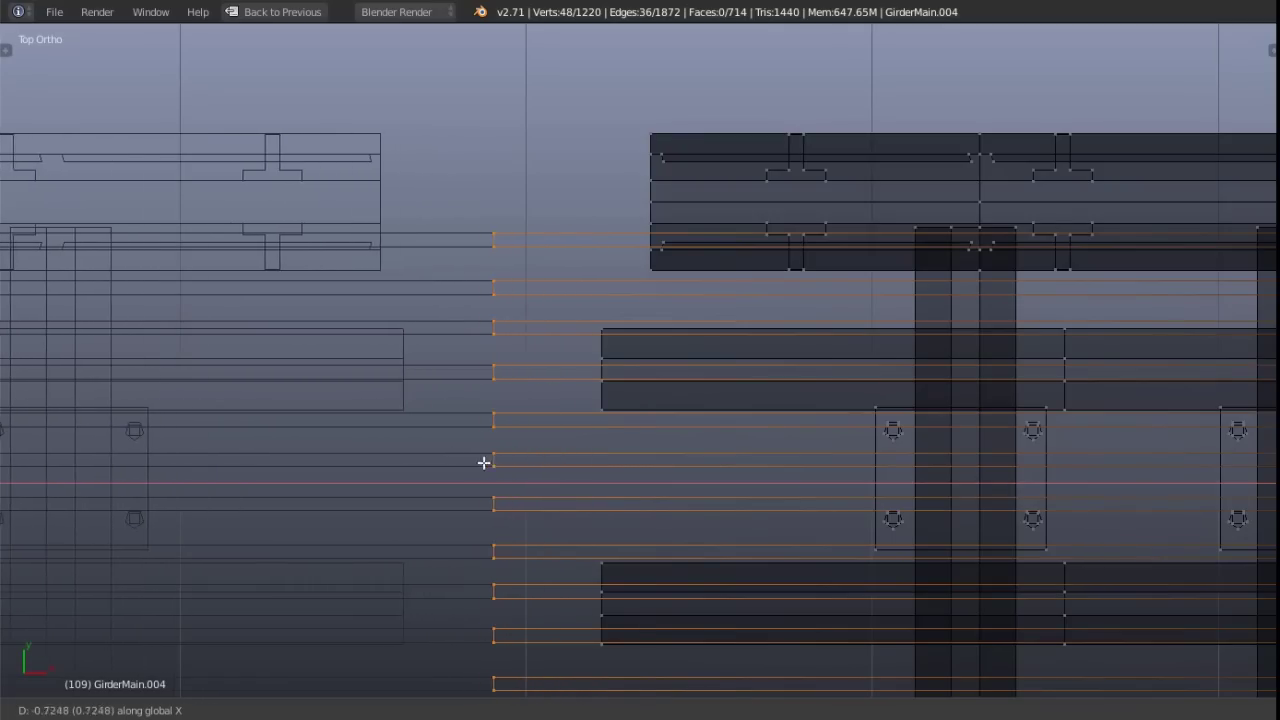
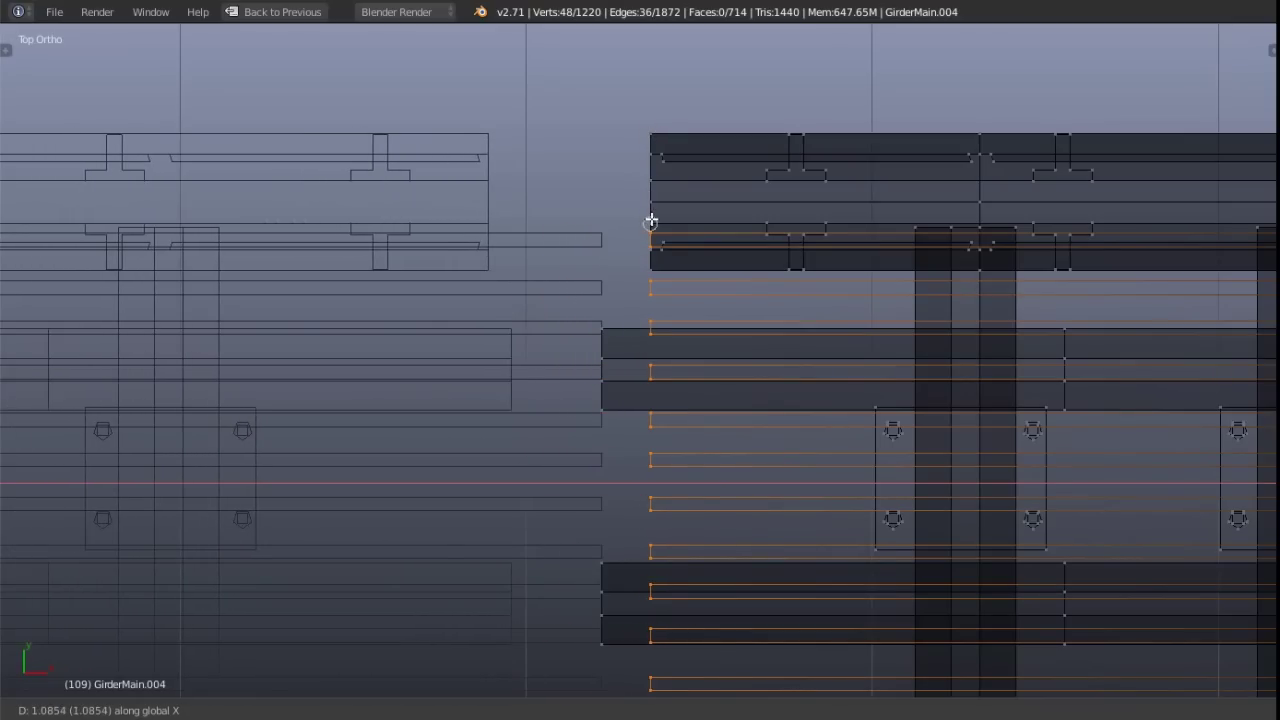
click(650, 135)
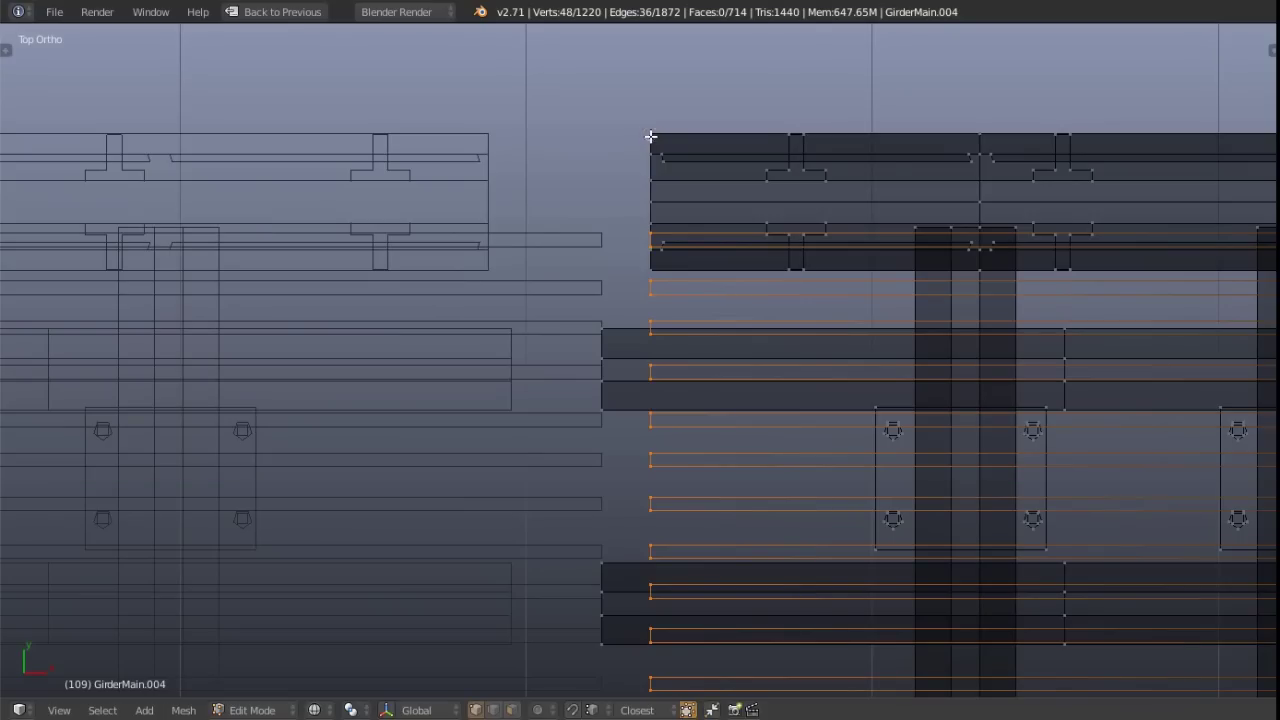
Select the end vertices of the two inner beams beside the gap and snap them along the X axis flush with the rail ends
scroll(566, 410, down, 1)
shift+middle_drag(573, 504, 560, 417)
scroll(565, 405, up, 1)
key(a)
key(b)
drag(543, 126, 623, 590)
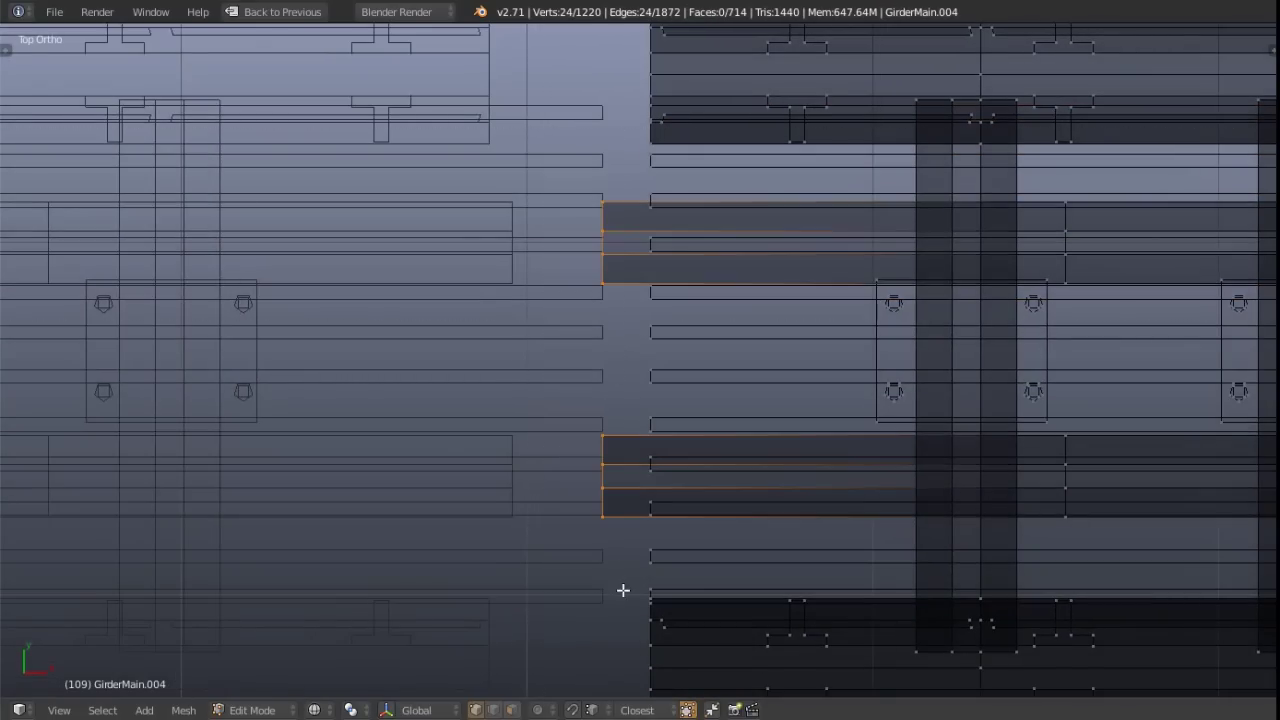
shift+middle_drag(634, 408, 555, 451)
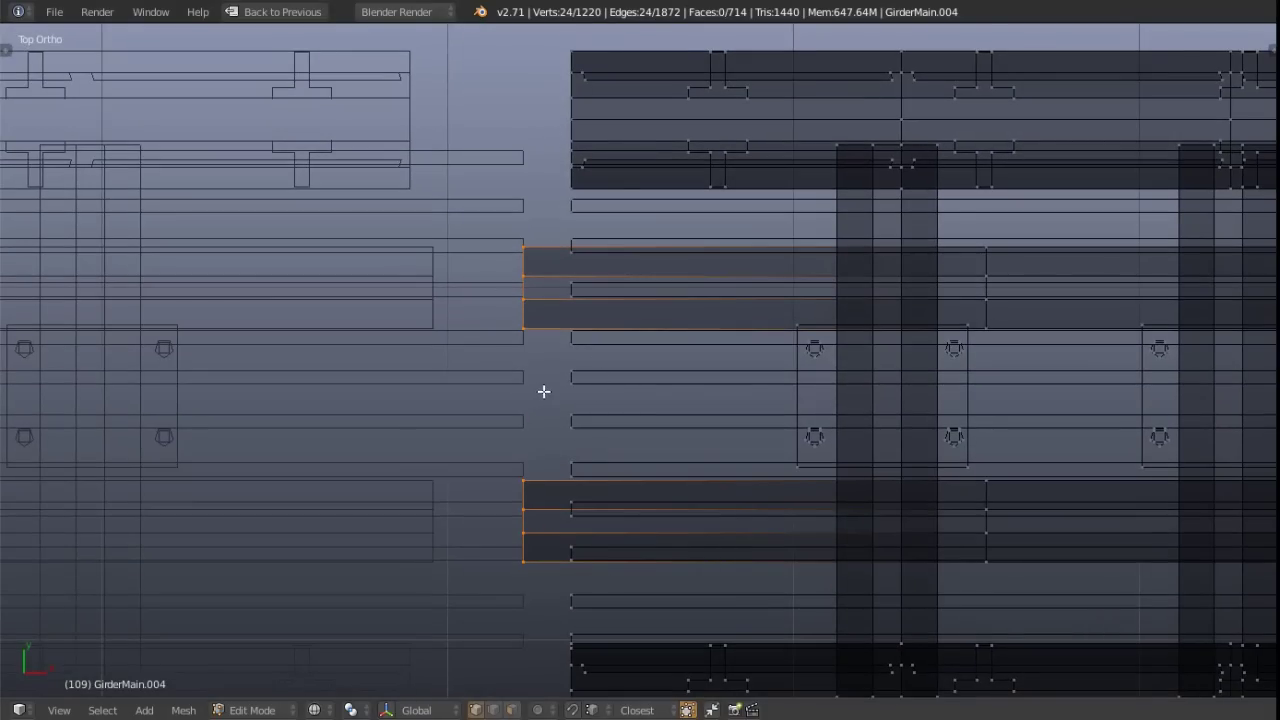
key(g)
key(x)
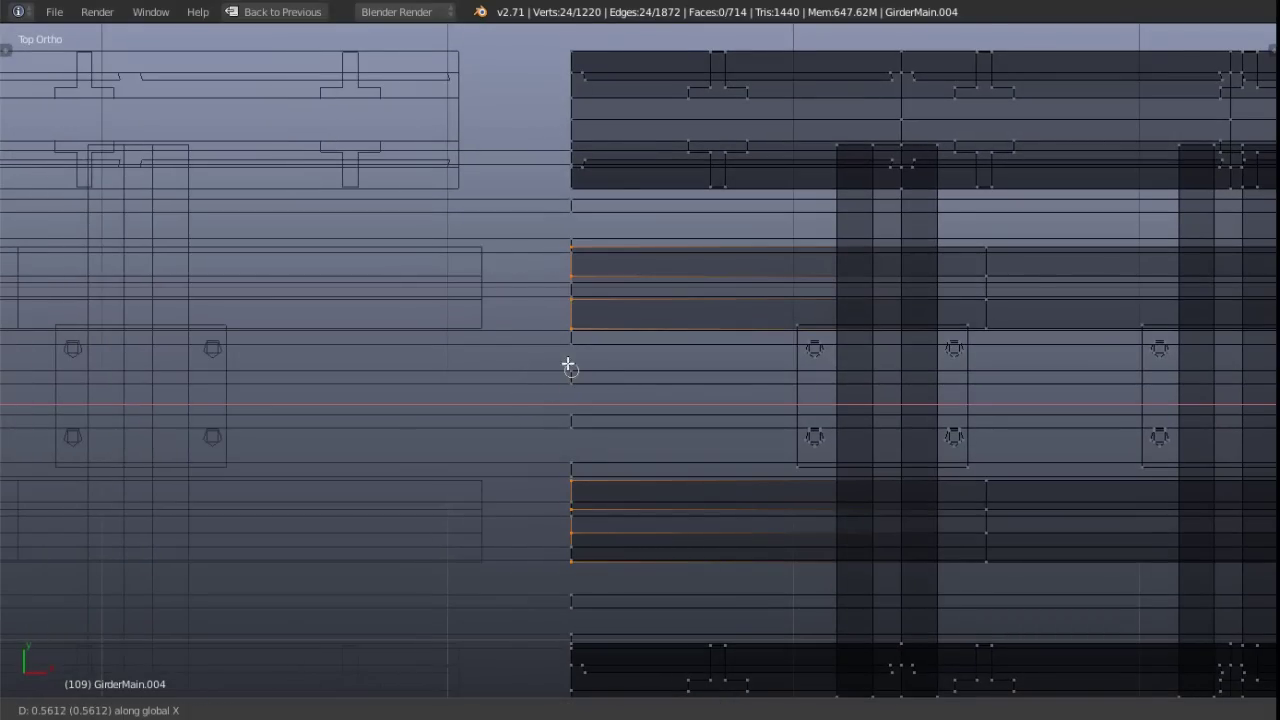
click(572, 375)
scroll(578, 381, down, 6)
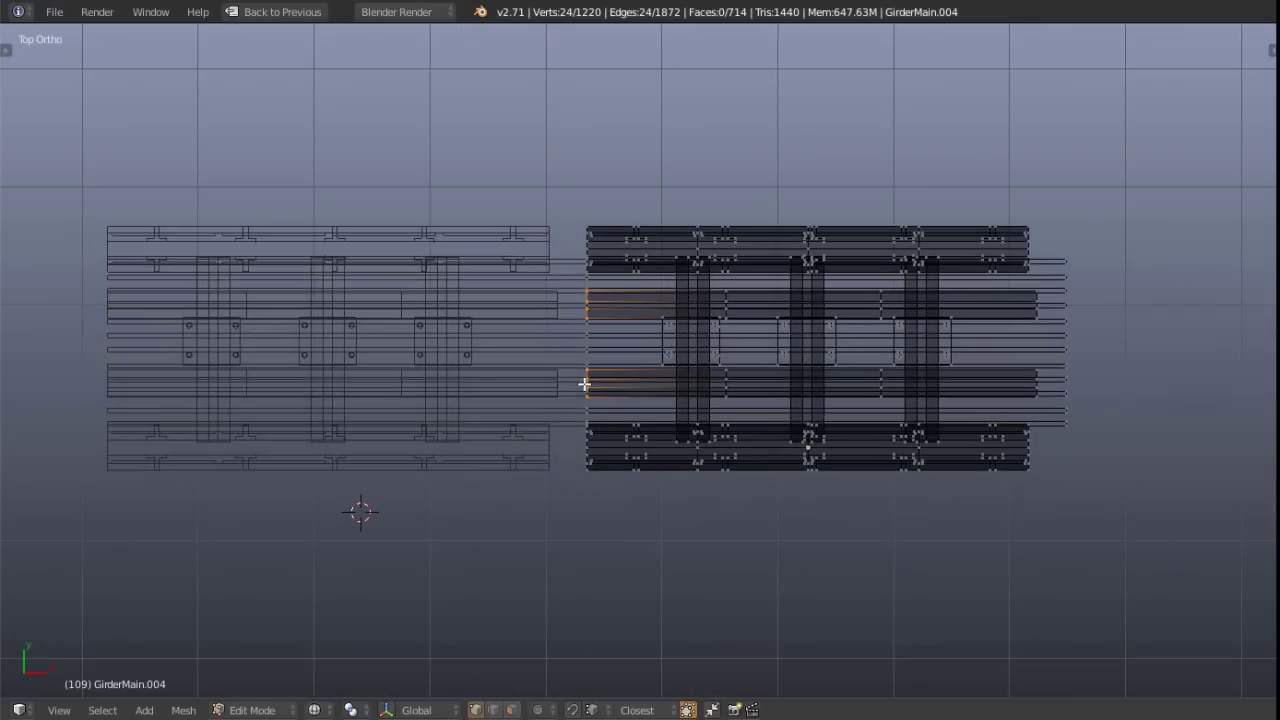
Select the end vertices of the two inner beams at the girder's far end and snap them along the X axis flush with the outer girder
shift+middle_drag(686, 366, 563, 363)
key(a)
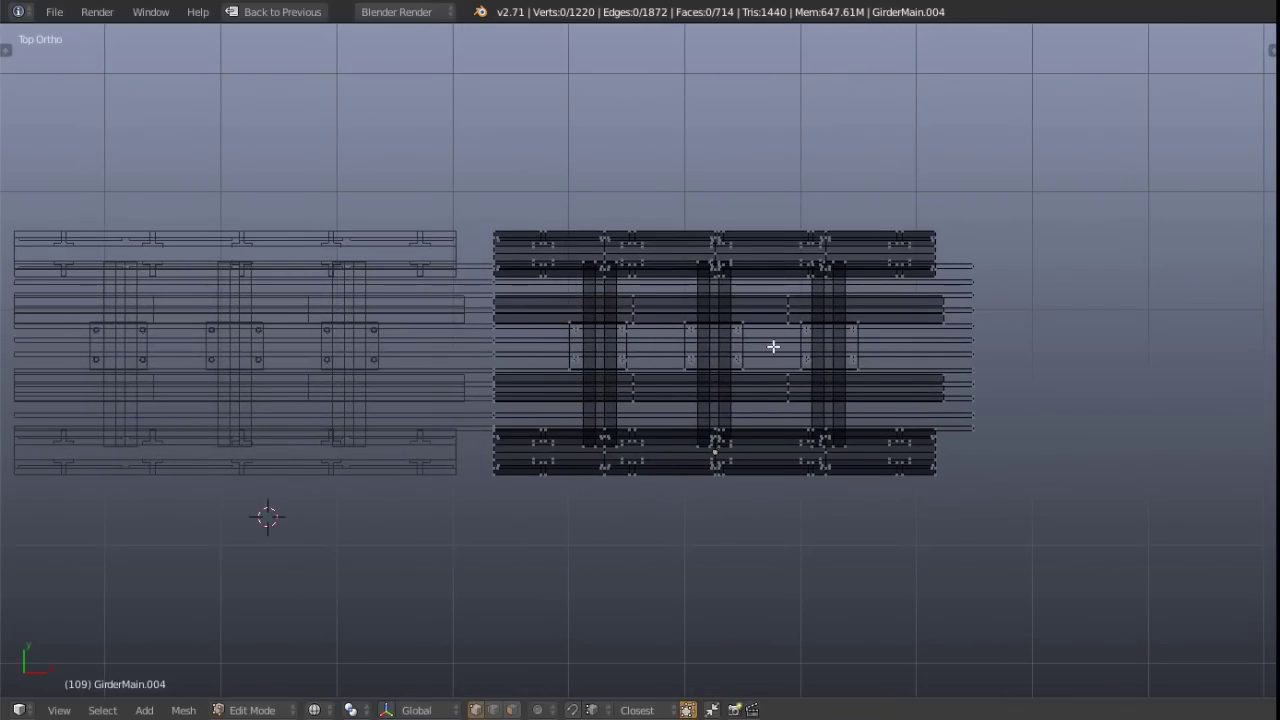
shift+middle_drag(921, 363, 489, 346)
scroll(489, 346, up, 5)
shift+middle_drag(395, 337, 600, 433)
shift+middle_drag(603, 290, 623, 292)
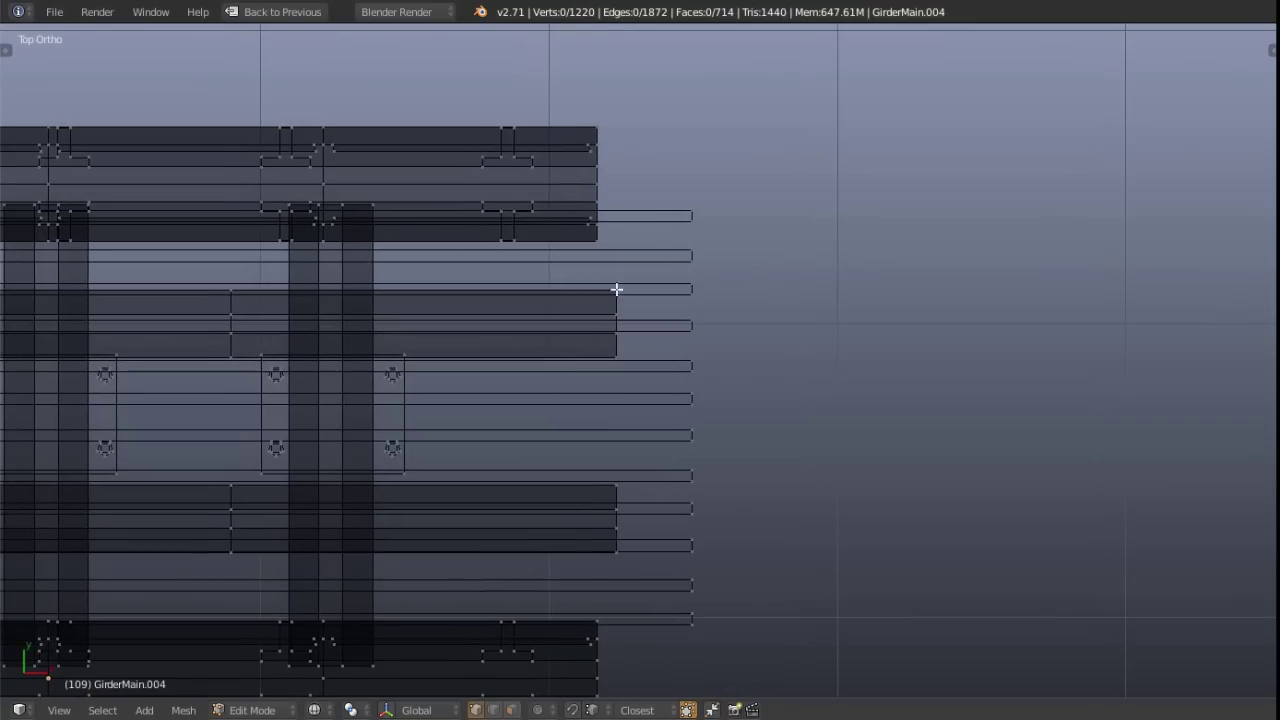
key(b)
drag(600, 263, 660, 591)
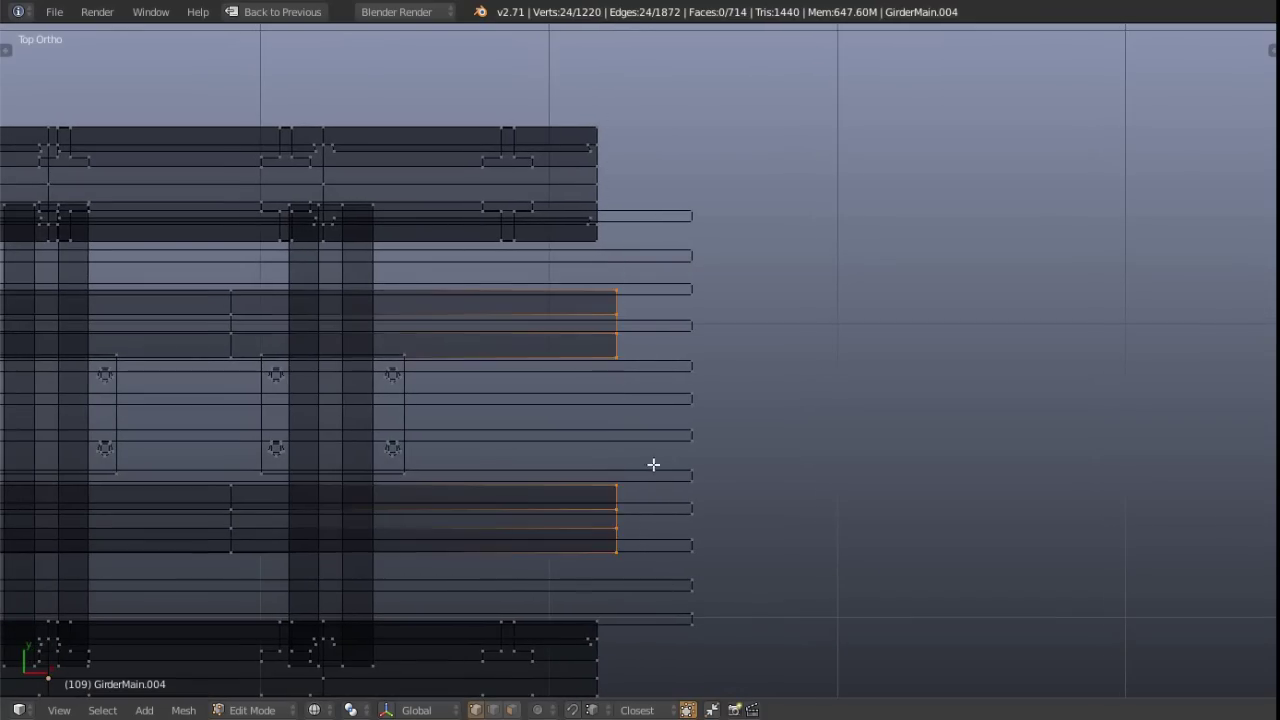
key(g)
key(x)
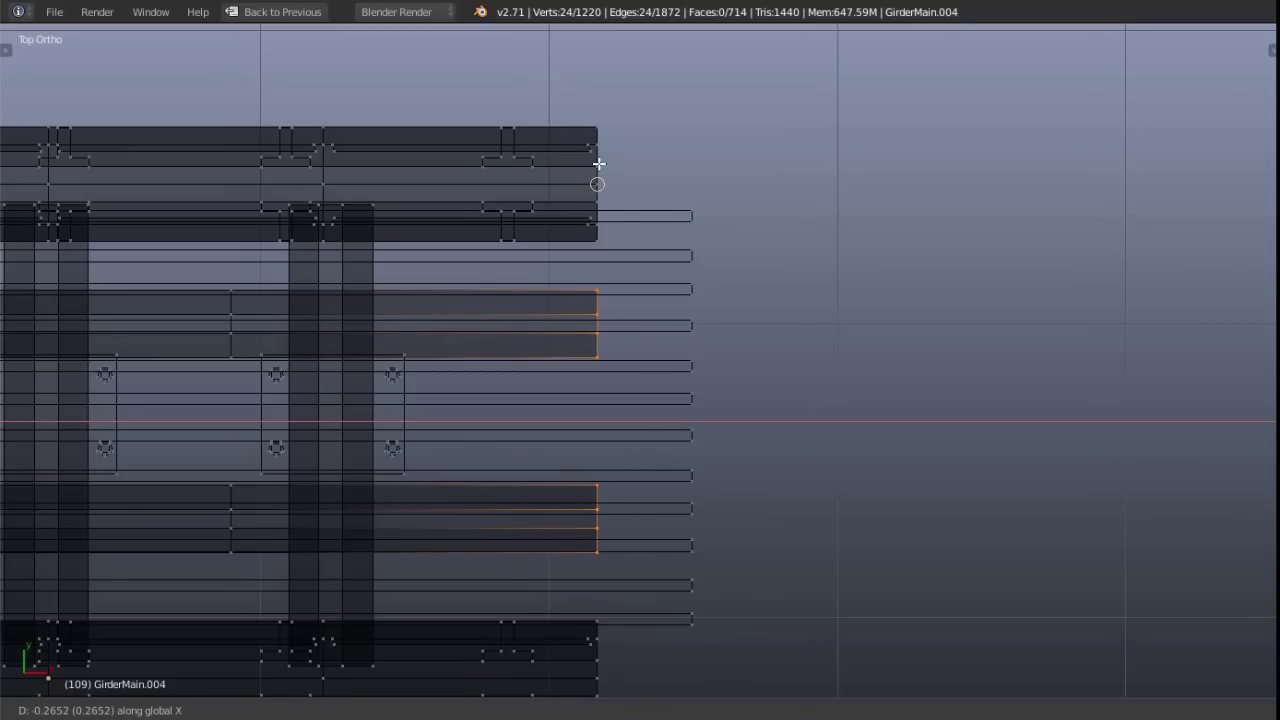
click(597, 175)
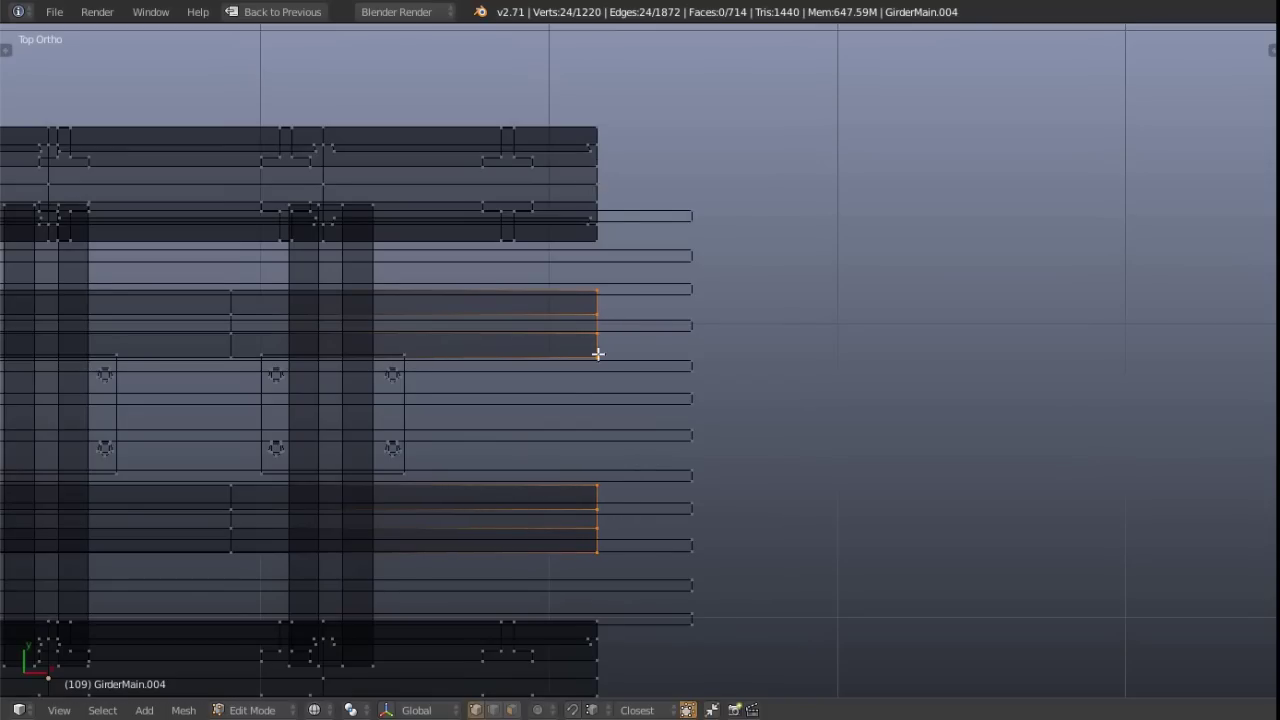
Select the end vertices of all the thin rails at the far end and snap them along the X axis flush with the outer girder
shift+middle_drag(610, 388, 594, 348)
key(a)
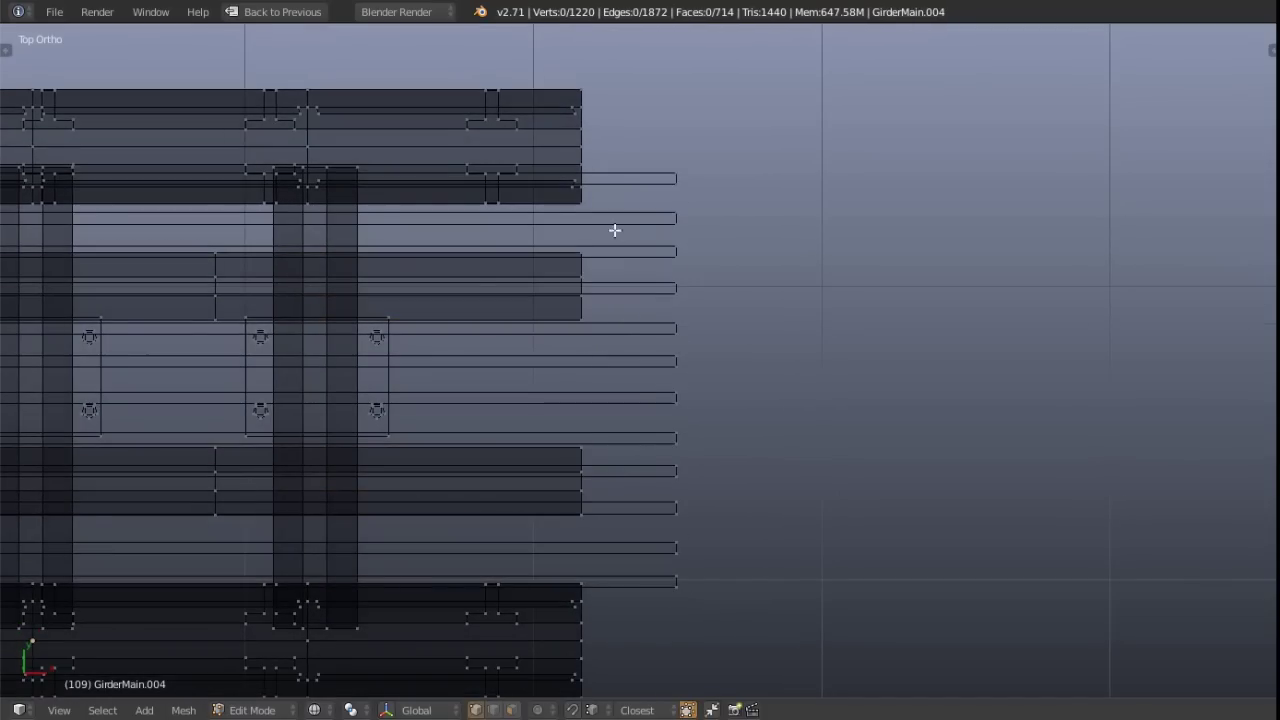
key(b)
drag(663, 131, 768, 658)
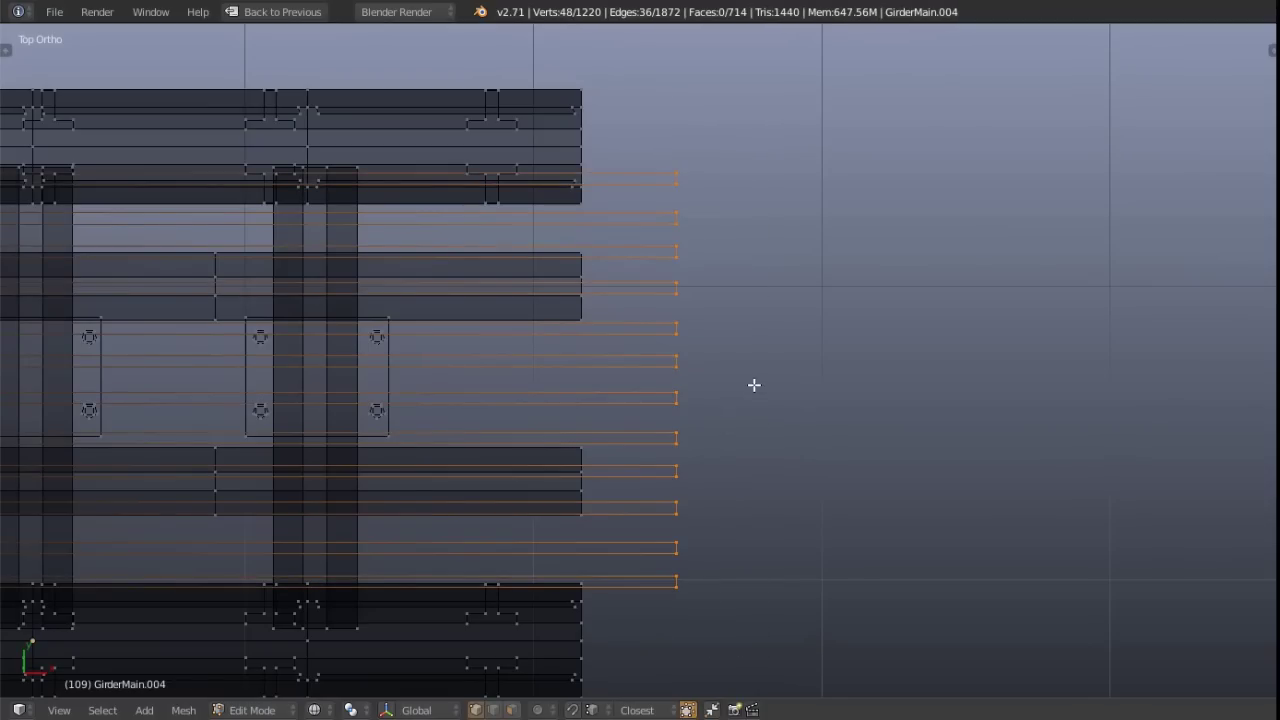
key(g)
key(x)
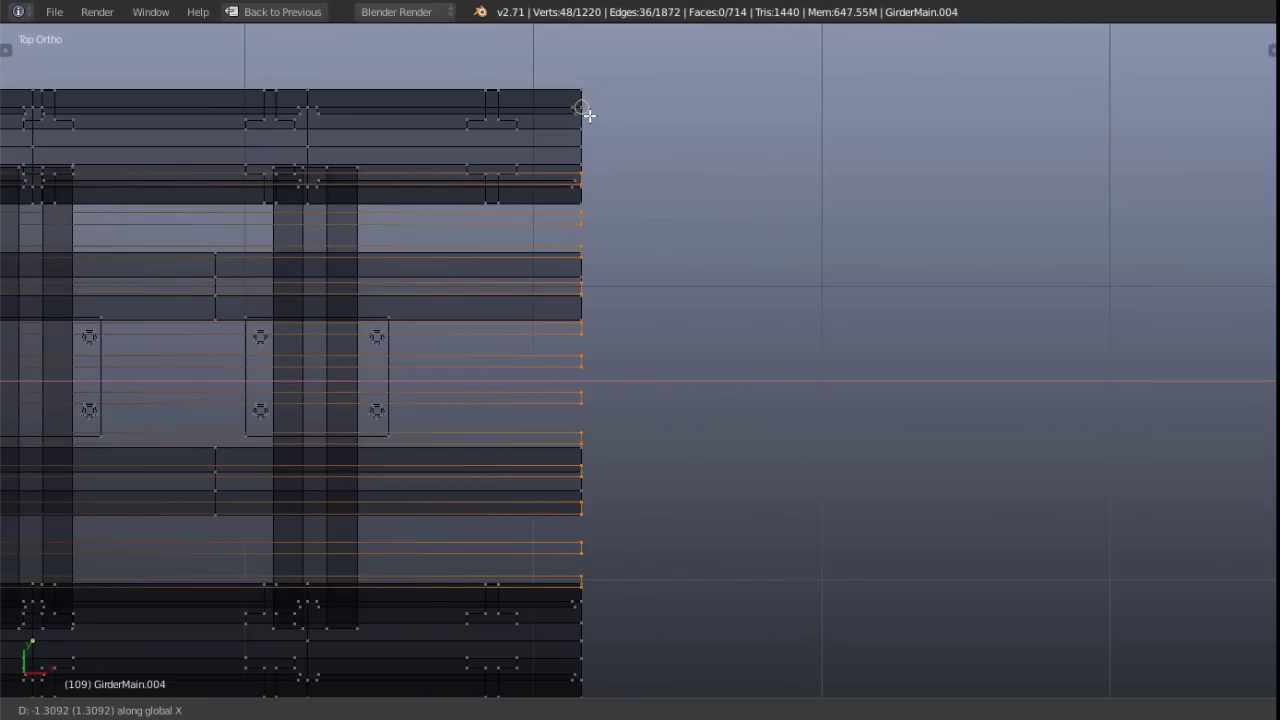
ctrl+click(585, 119)
Leave Edit Mode on the girder mesh and return the viewport to textured shading
scroll(513, 259, down, 5)
mouse_move(335, 409)
shift+middle_down()
mouse_move(549, 372)
mouse_move(500, 364)
mouse_move(488, 342)
shift+middle_up()
key(Tab)
key(alt+z)
Examine the joint between the two arrayed girder segments from the side, from below and from a distance
mouse_move(462, 470)
shift+middle_down()
mouse_move(597, 405)
mouse_move(626, 446)
mouse_move(680, 306)
mouse_move(669, 211)
mouse_move(503, 291)
mouse_move(672, 394)
mouse_move(674, 372)
mouse_move(596, 372)
shift+middle_up()
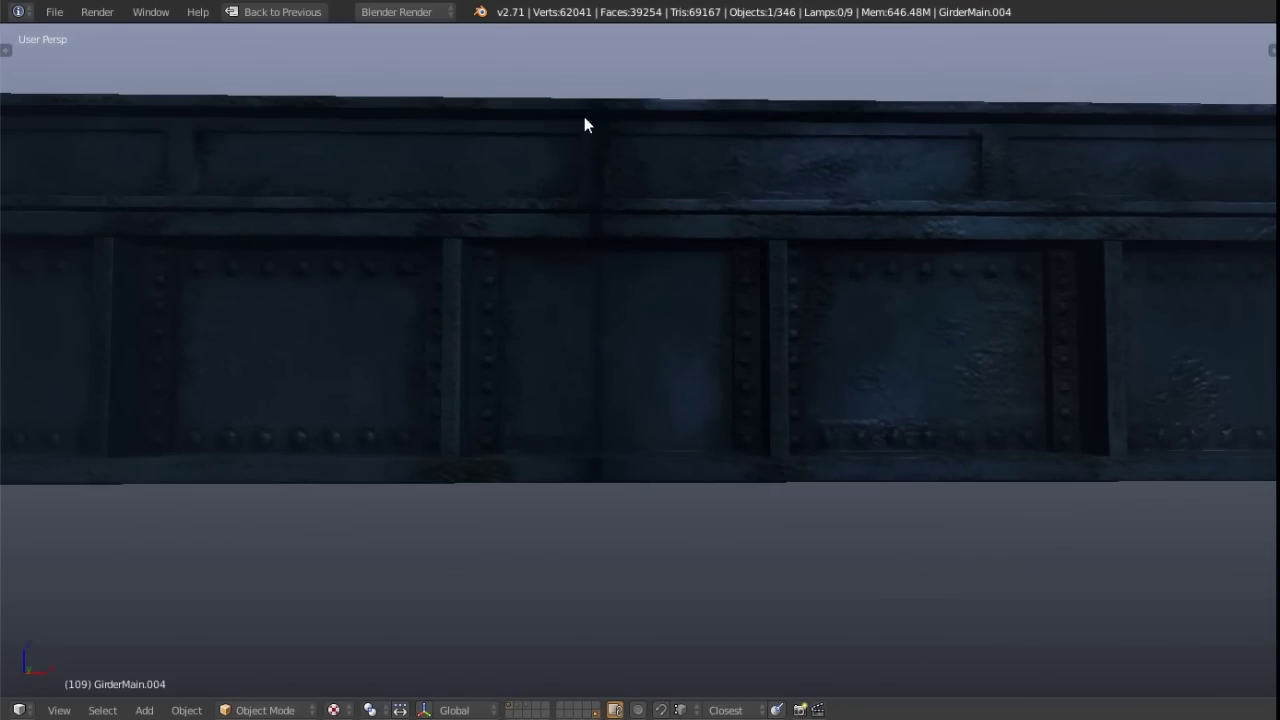
mouse_move(591, 434)
middle_down()
mouse_move(603, 348)
mouse_move(608, 434)
mouse_move(611, 386)
middle_up()
key(z)
key(alt+z)
middle_drag(622, 222, 377, 300)
middle_drag(722, 362, 636, 384)
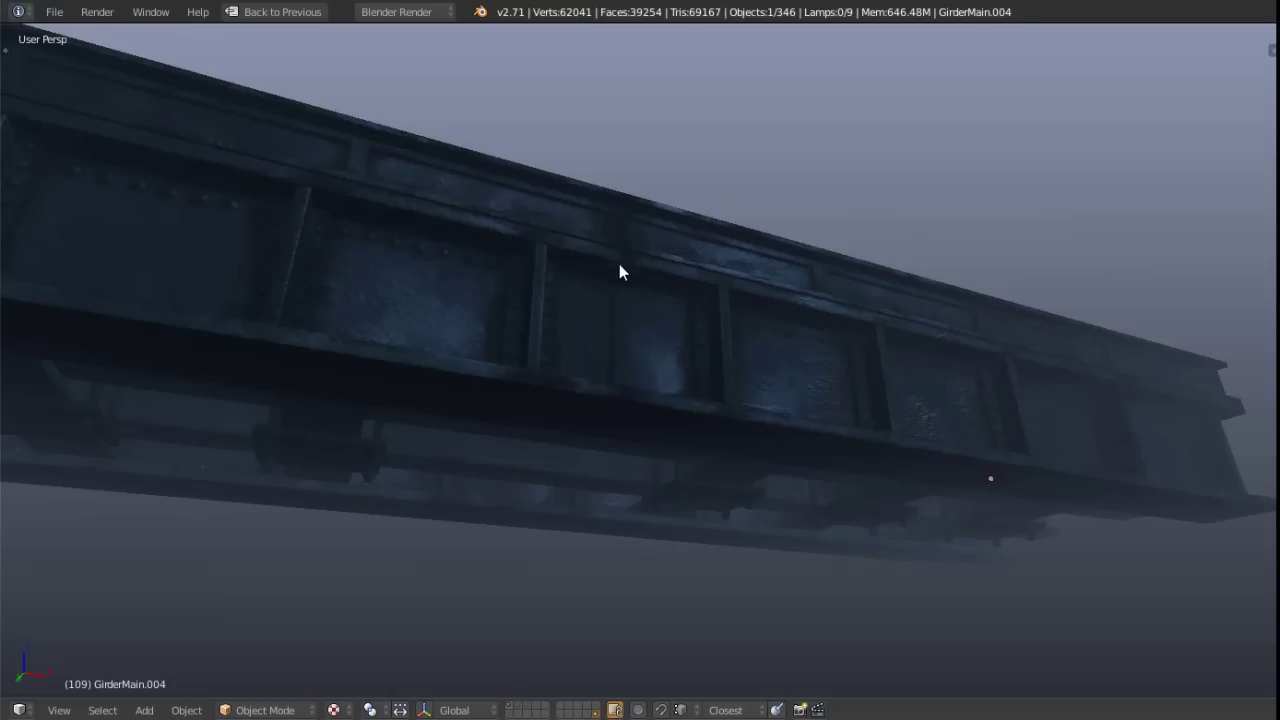
middle_drag(619, 259, 595, 381)
scroll(584, 345, down, 3)
middle_drag(571, 313, 591, 376)
scroll(597, 340, down, 2)
middle_drag(911, 267, 730, 364)
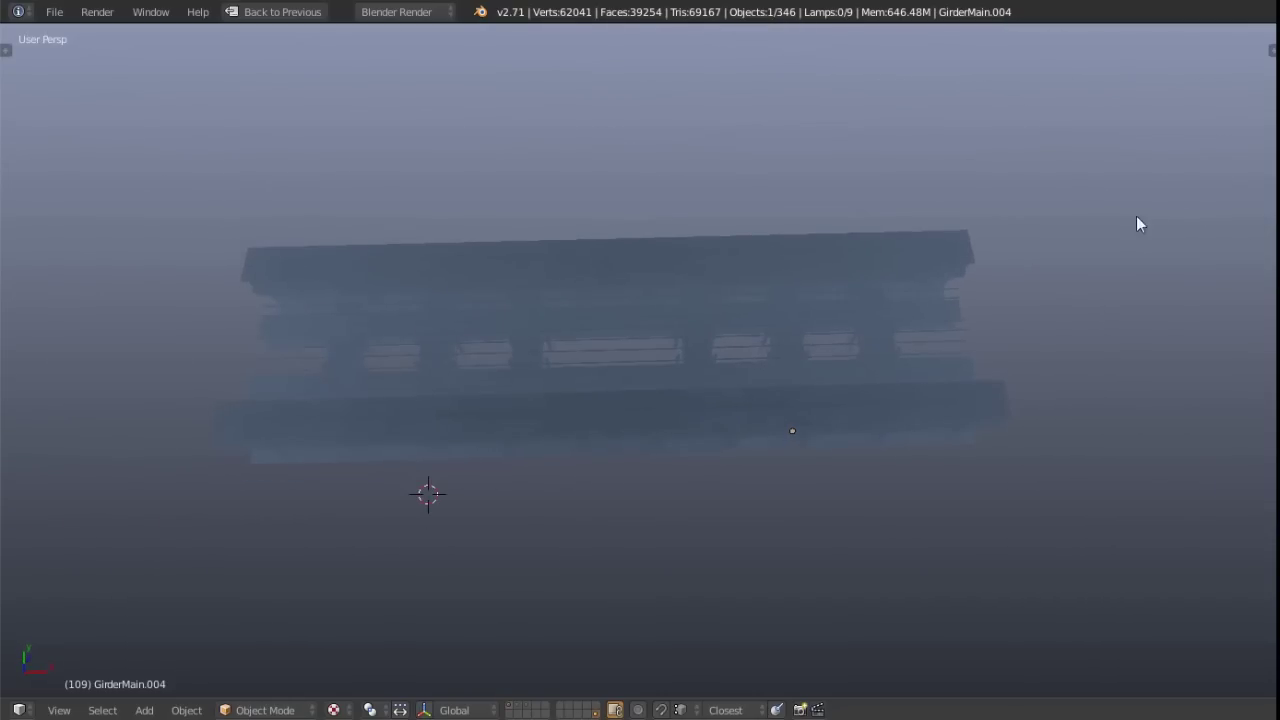
Add a Bezier curve and, in top view, move it between the side girders at the starting end of the girder structure
shift+middle_drag(507, 416, 643, 390)
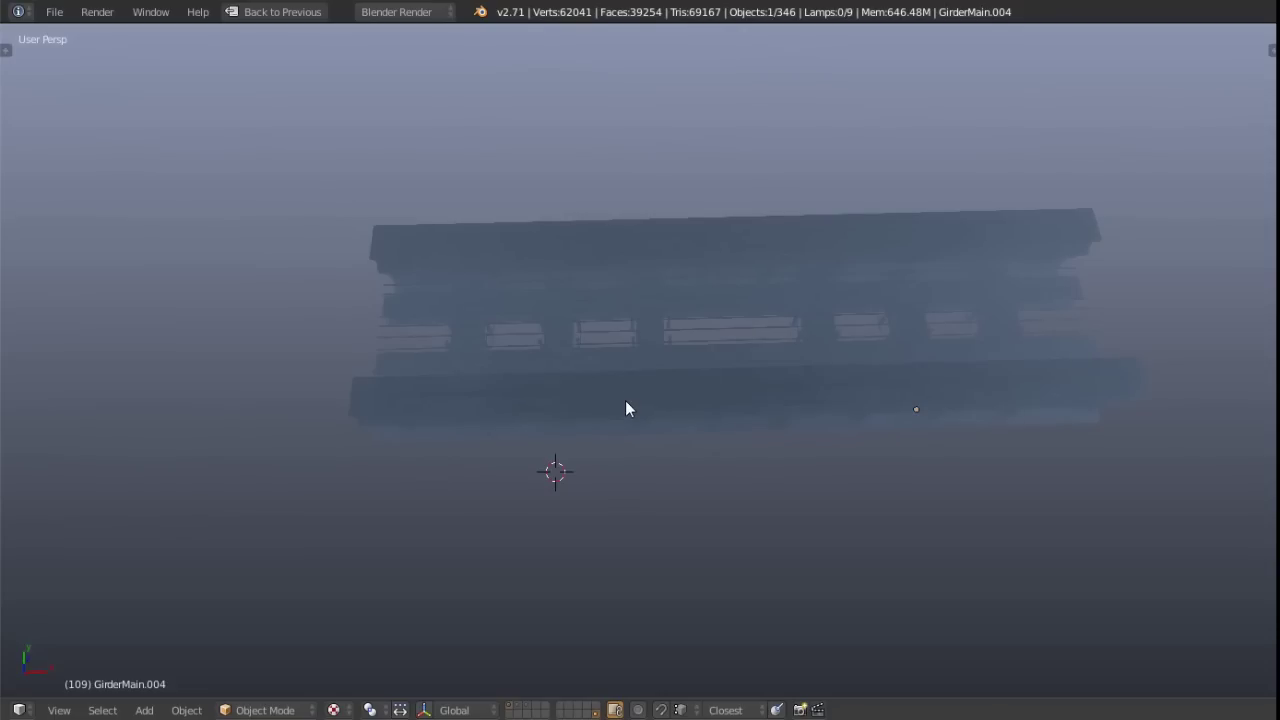
key(shift+a)
mouse_move(586, 401)
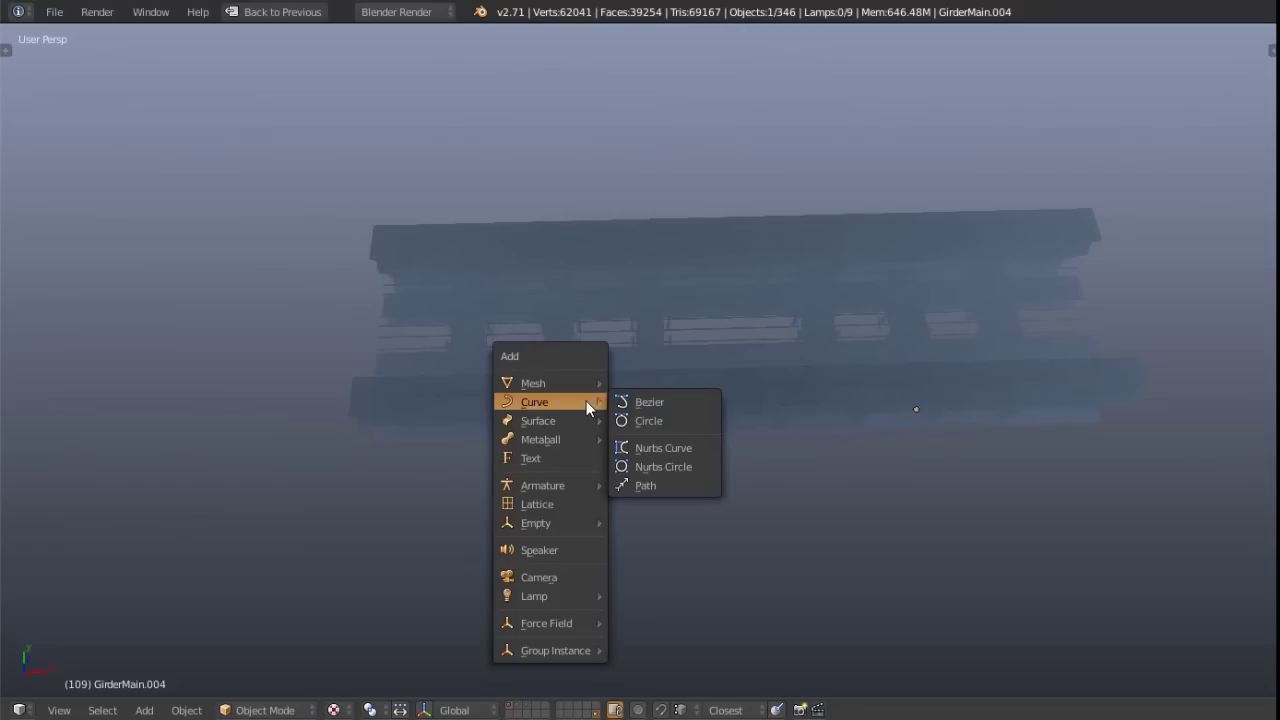
click(669, 404)
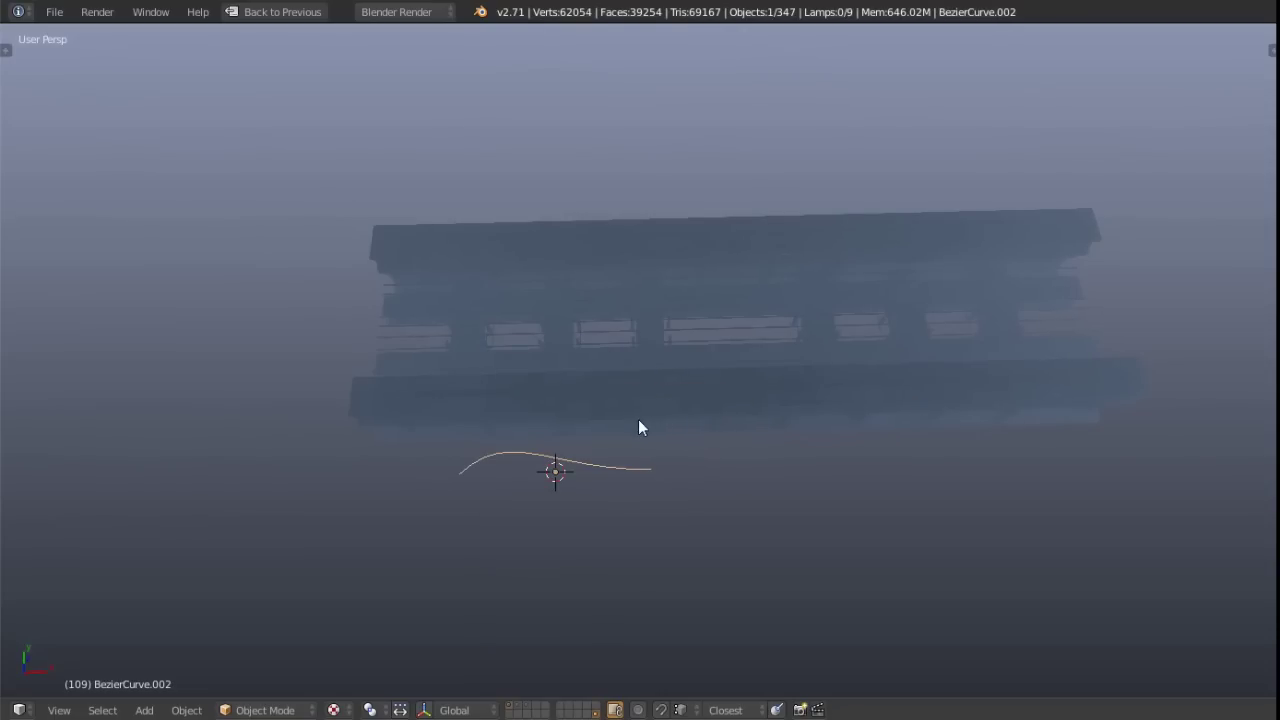
key(KP_7)
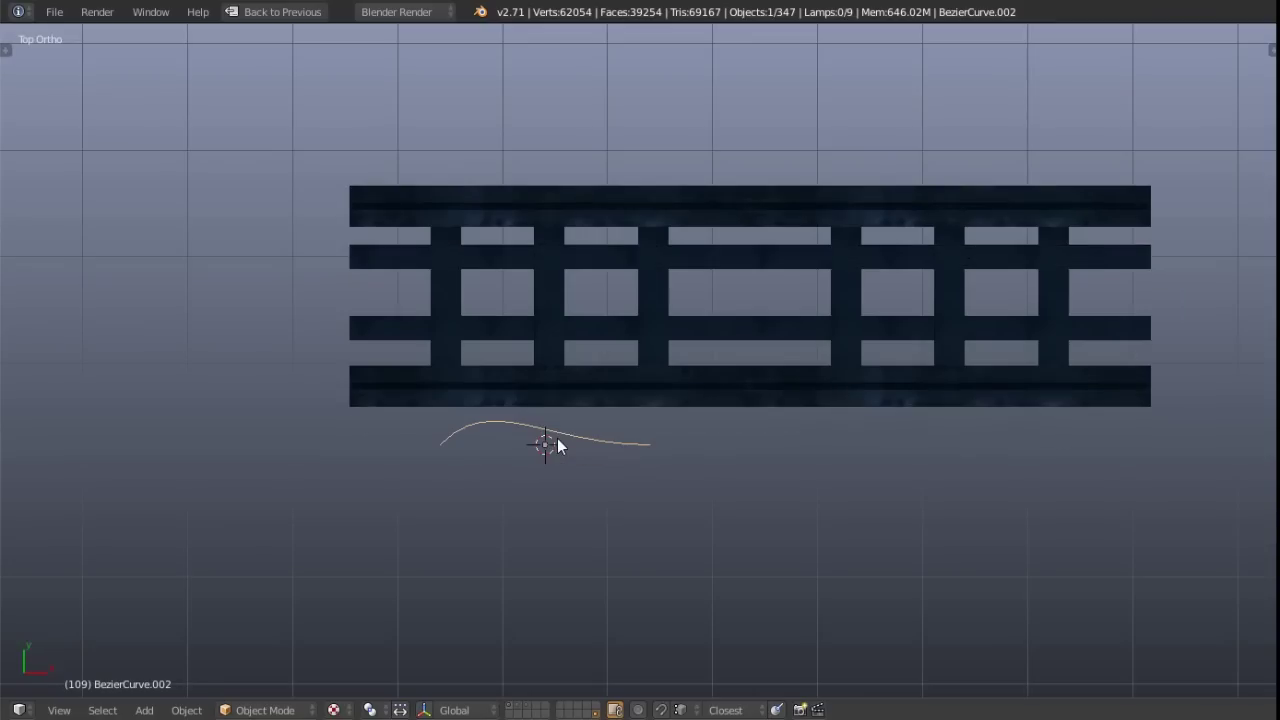
shift+middle_drag(561, 445, 626, 514)
key(g)
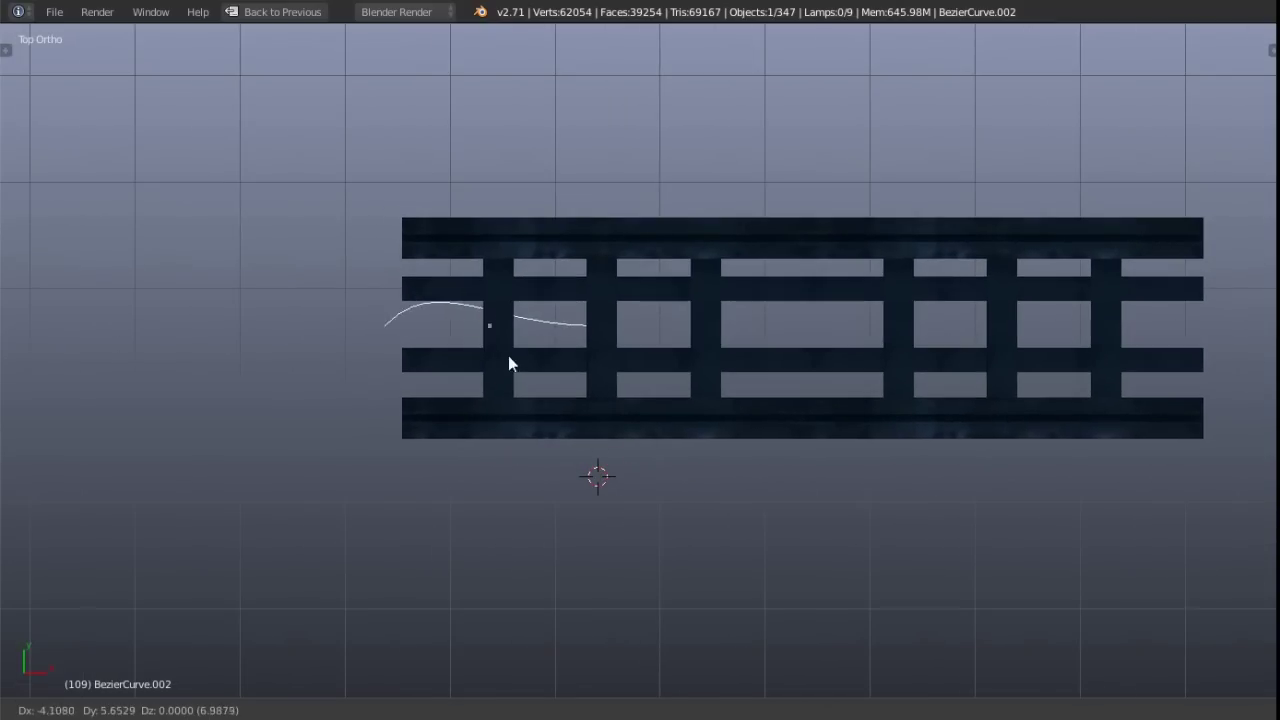
click(437, 369)
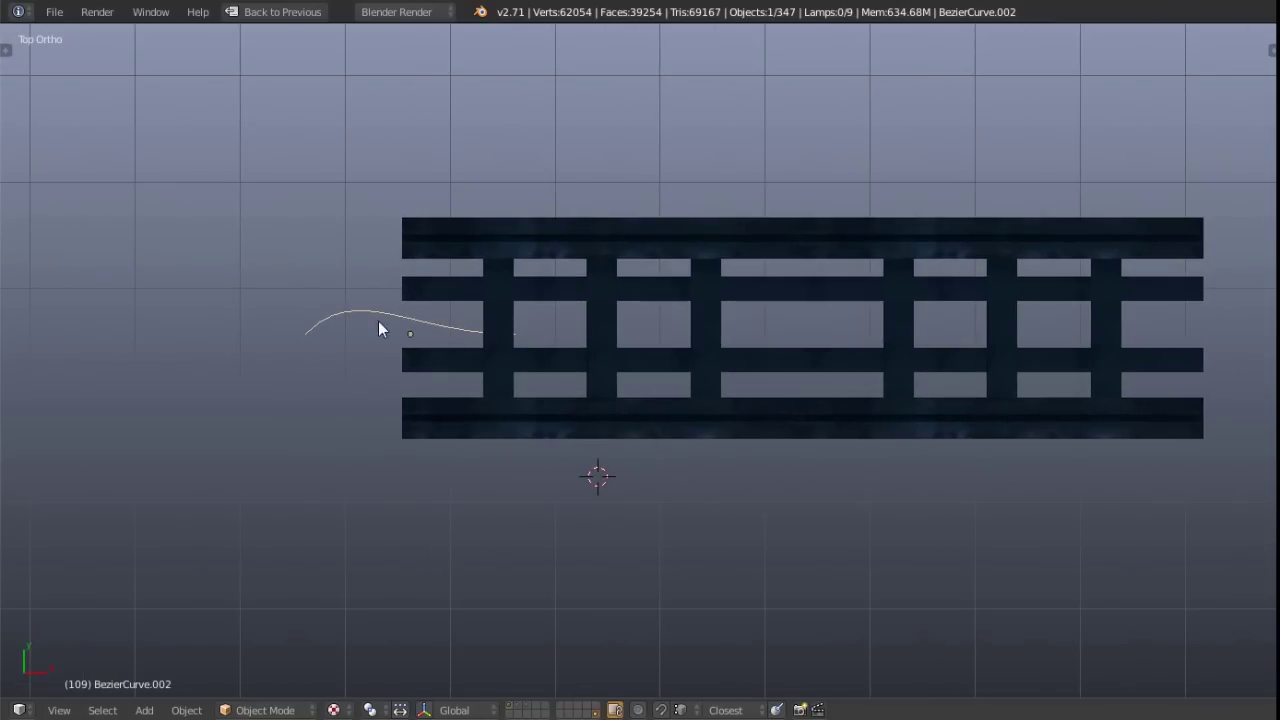
Enter Edit Mode on the curve and move its selected end point along the X axis well beyond the girder's far end
key(Tab)
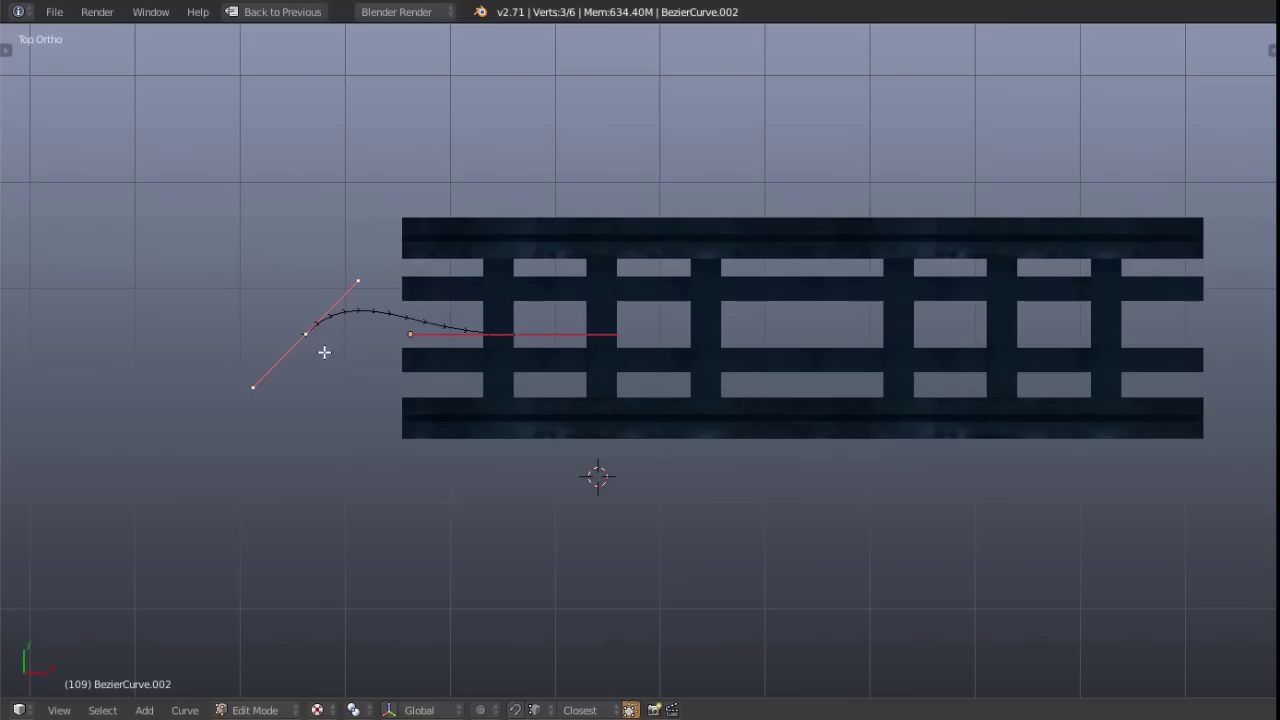
scroll(654, 414, down, 2)
shift+middle_drag(654, 414, 509, 411)
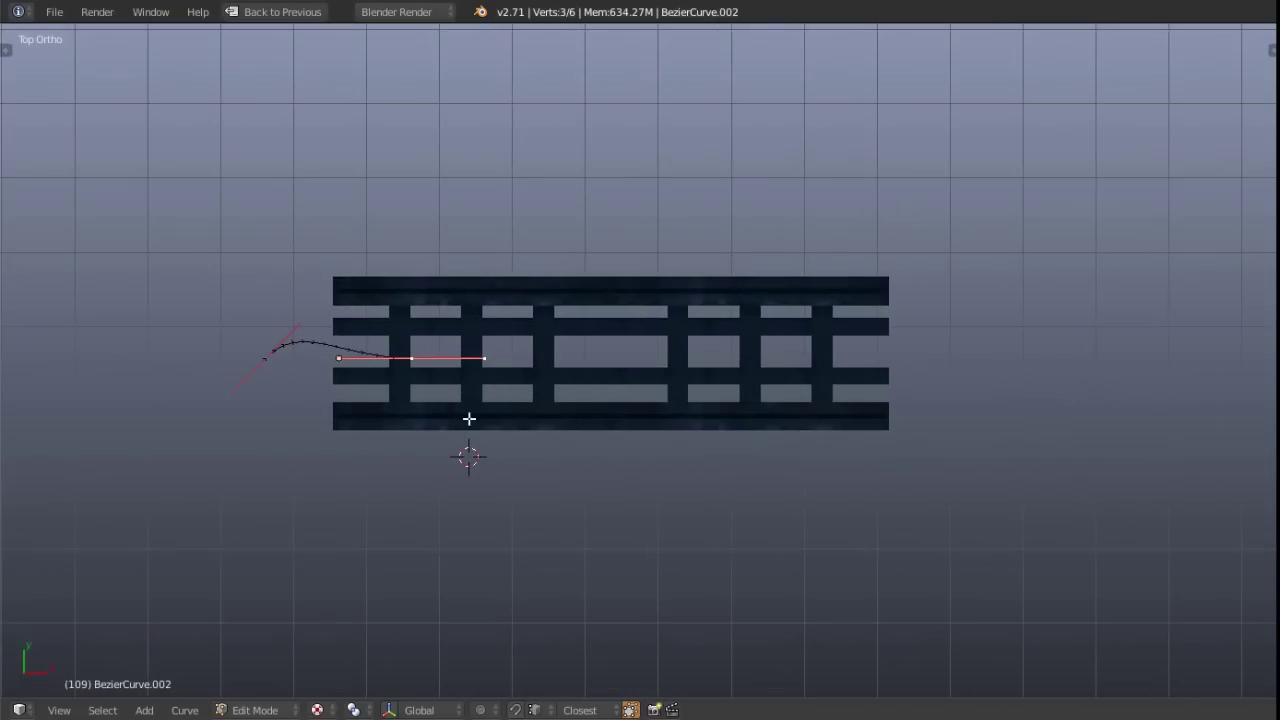
key(e)
key(x)
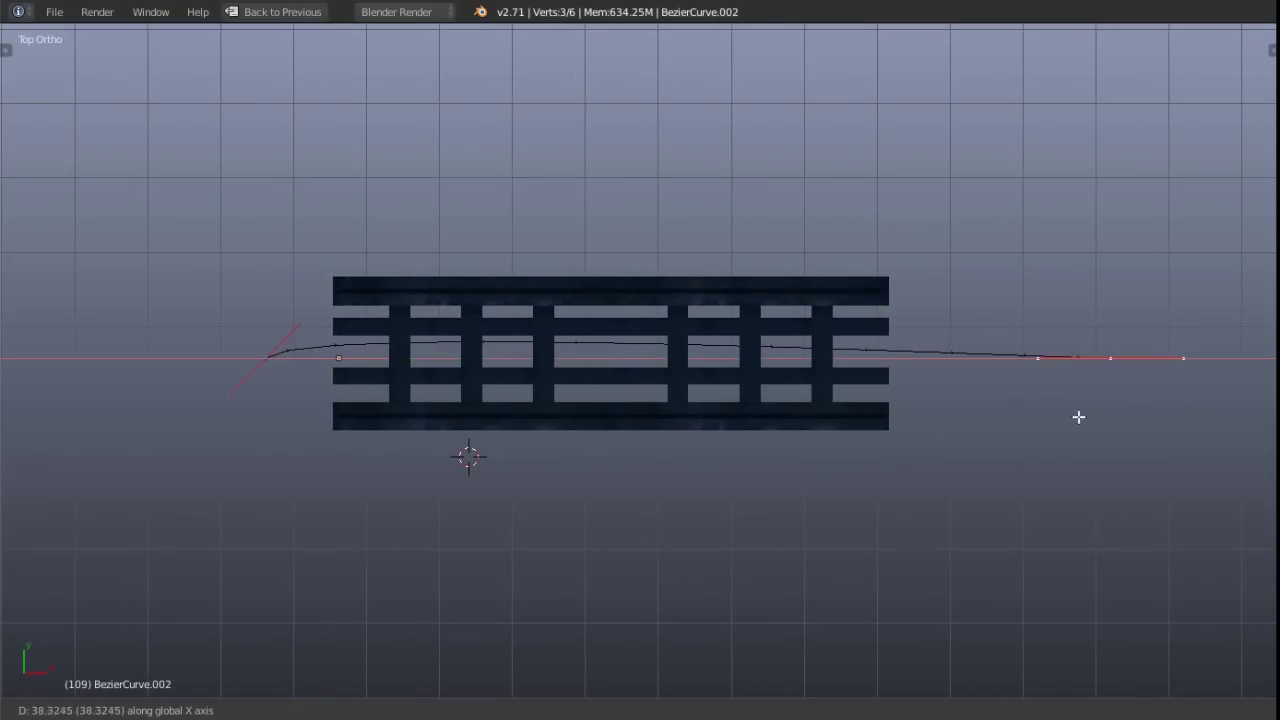
click(1065, 412)
scroll(1050, 405, down, 3)
shift+middle_drag(1050, 405, 874, 420)
key(g)
key(x)
click(706, 474)
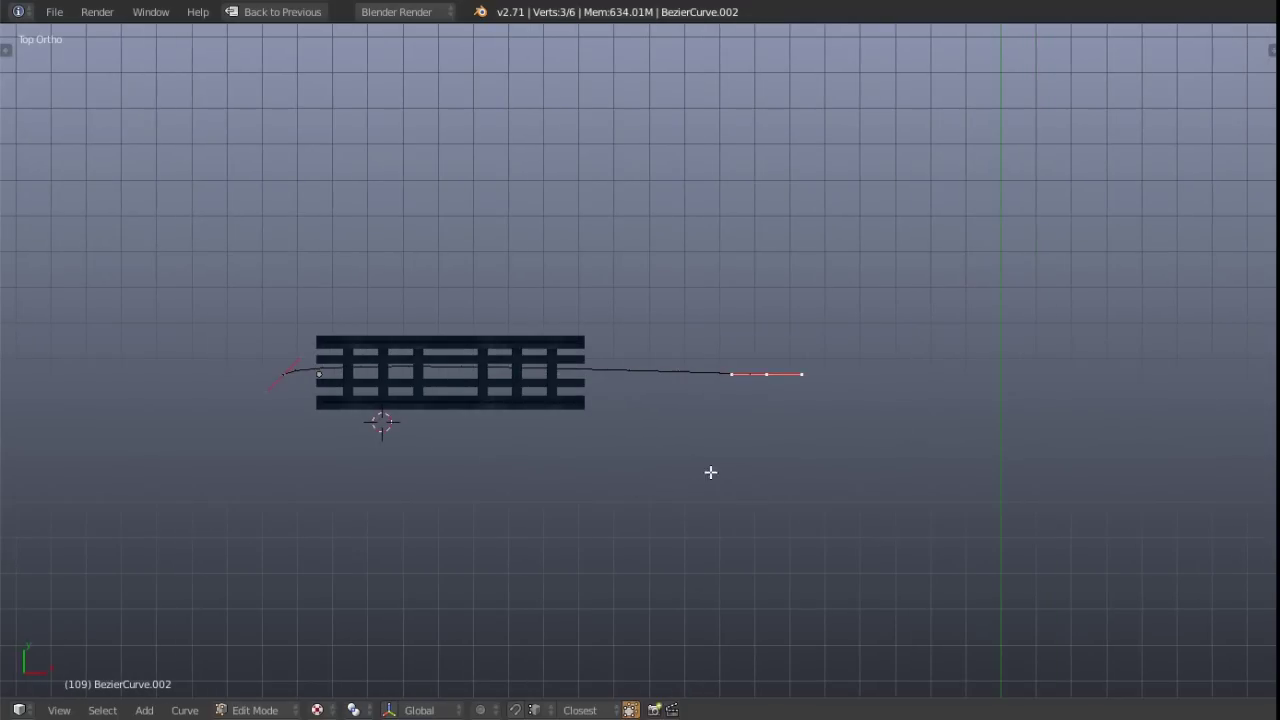
Extrude a new curve point about 44 along X and 26 along Y, and set the handle type of all points to Automatic
key(e)
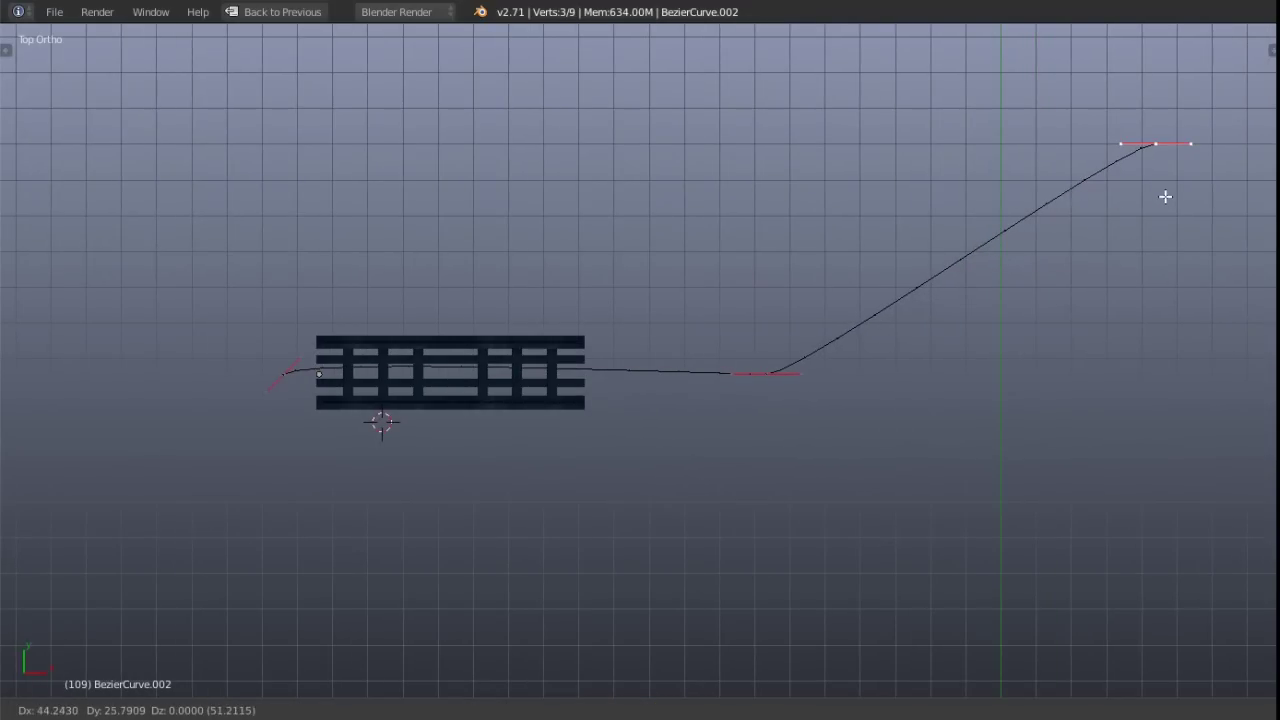
click(1165, 197)
key(a)
key(a)
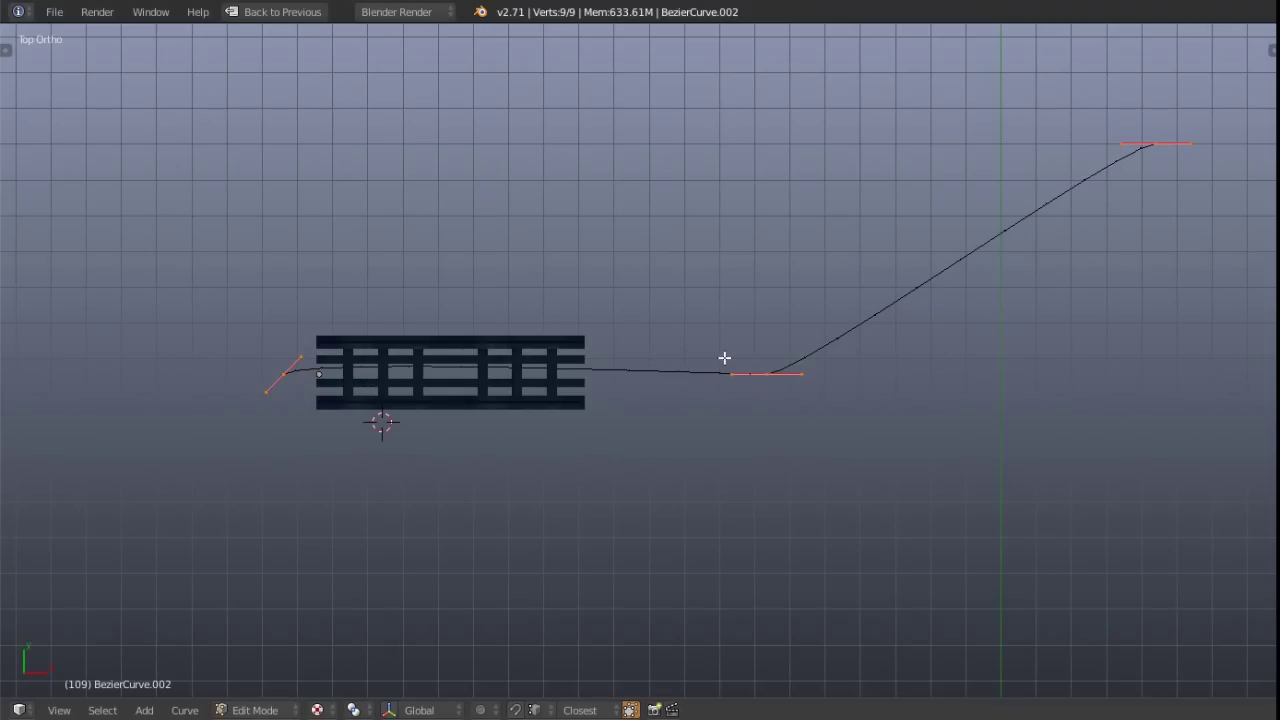
key(v)
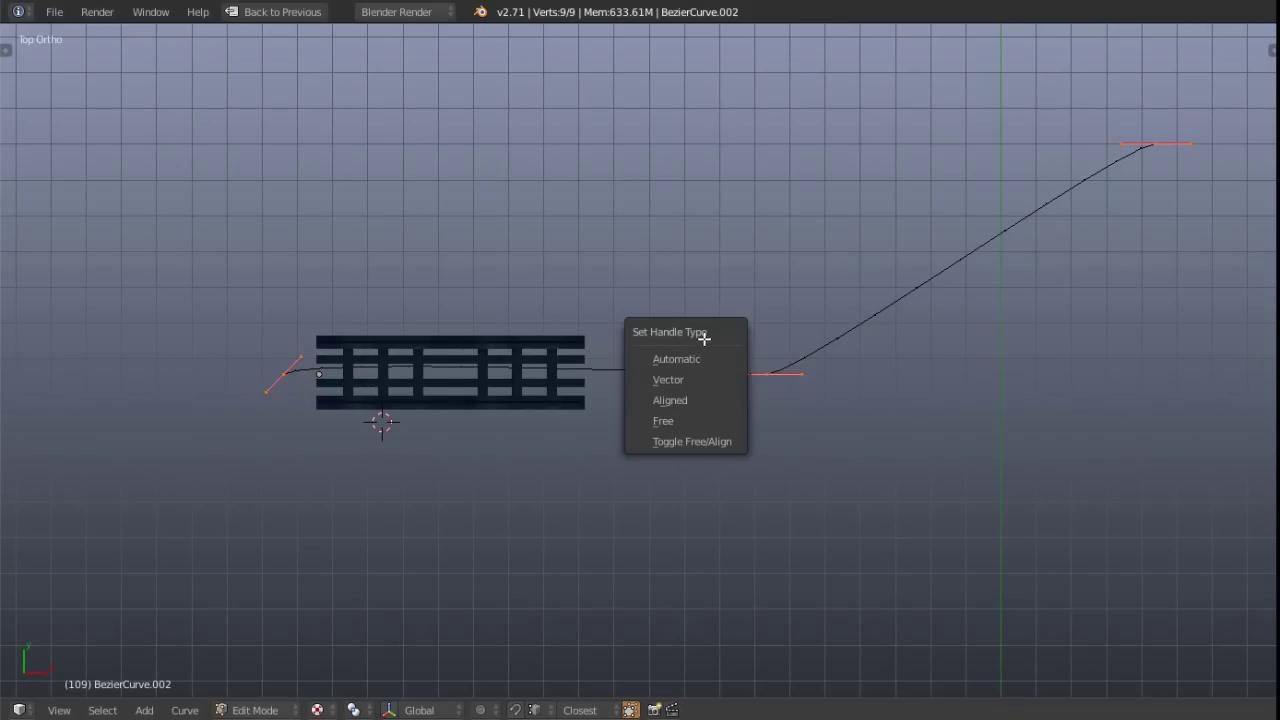
click(710, 358)
Move the curve's middle control point about 1.5 along X and 4 along Y to smooth the bend
right_click(768, 374)
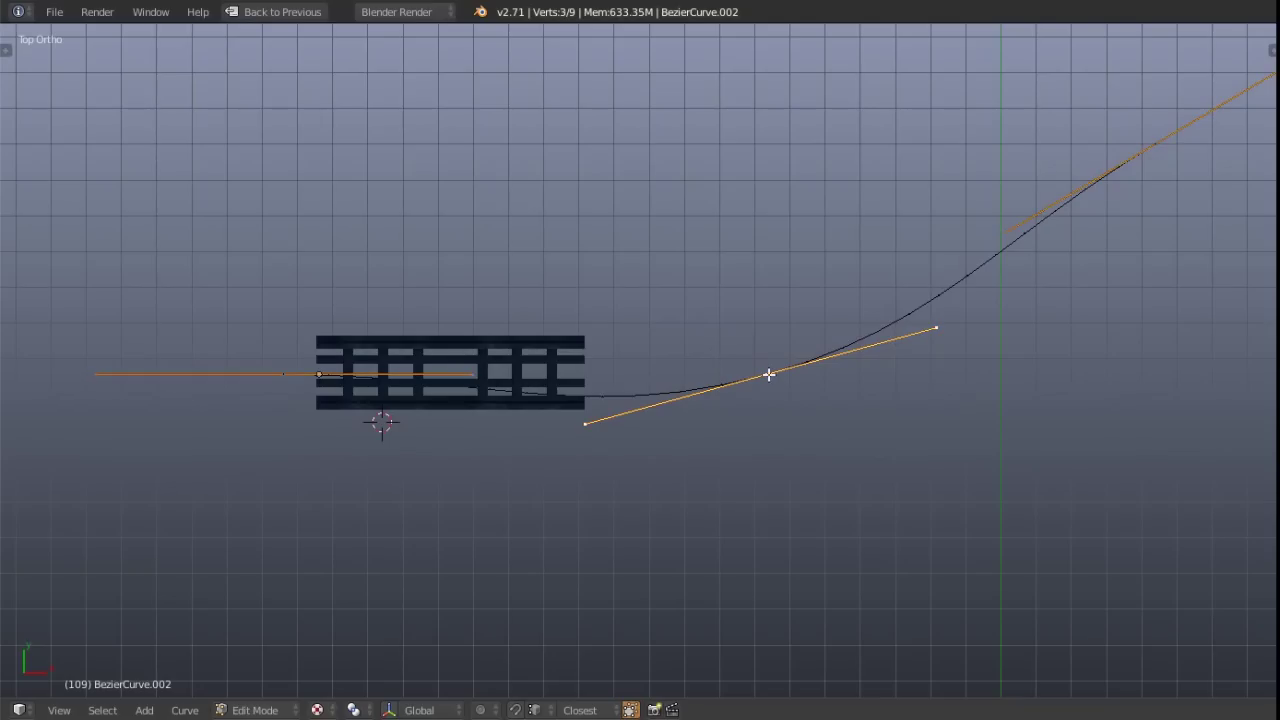
key(g)
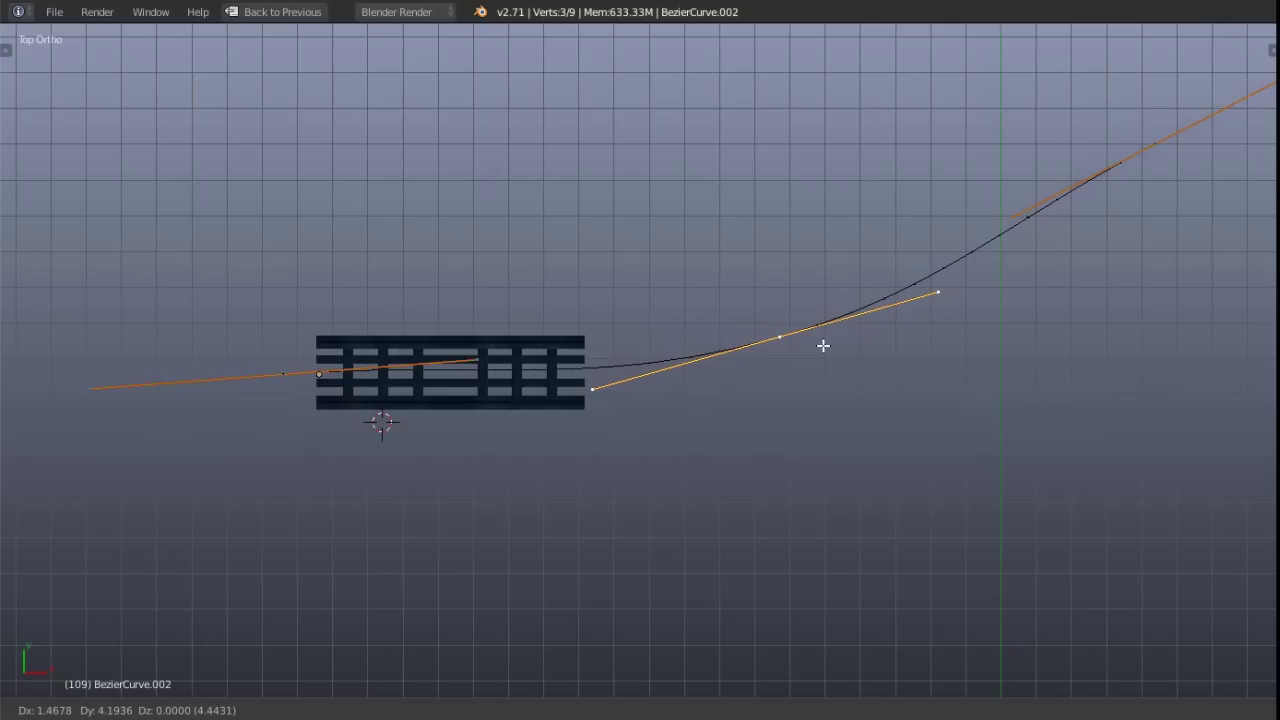
click(823, 348)
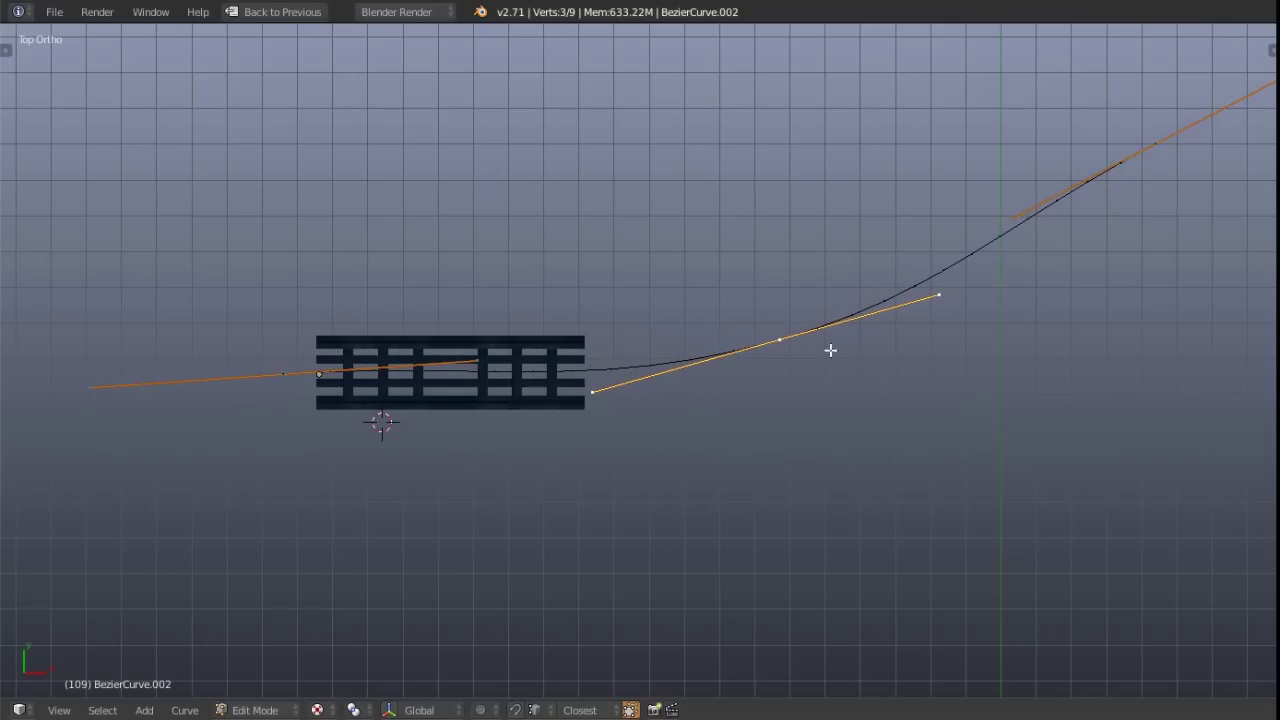
Leave Edit Mode, select the girder and add the curve as the active object, and parent the girder to it with Curve Deform
shift+middle_drag(817, 328, 631, 340)
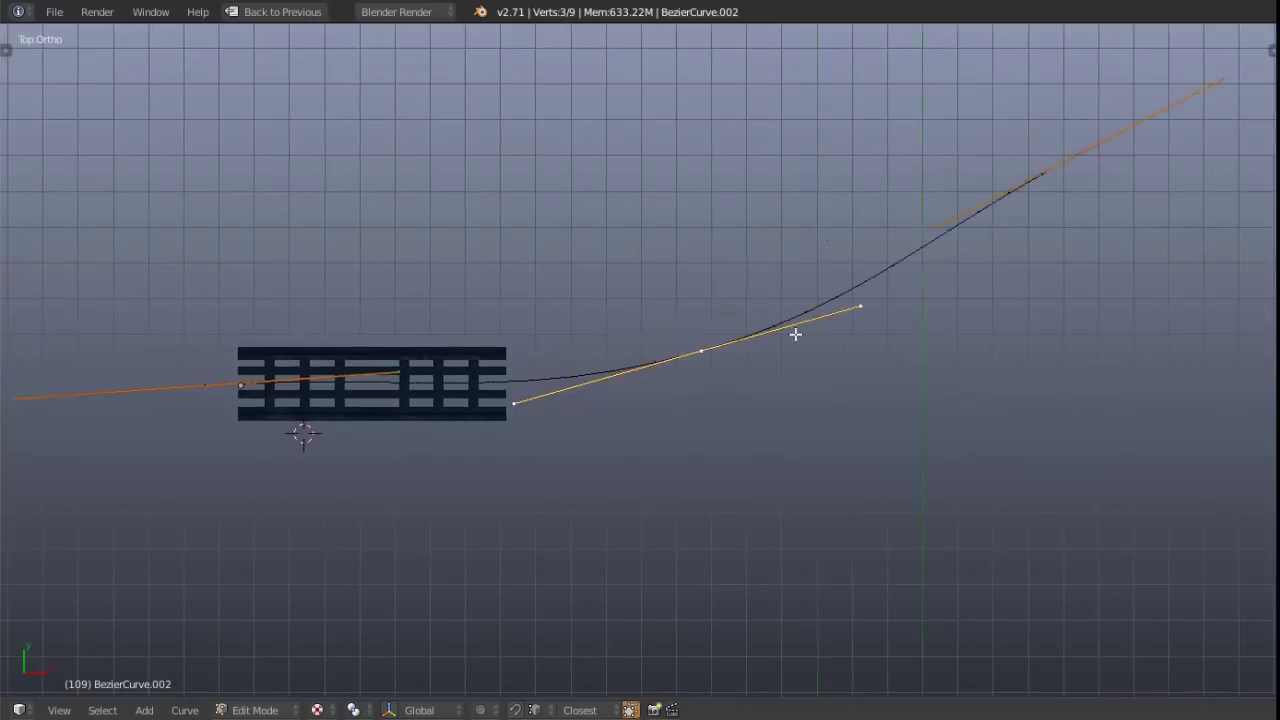
shift+middle_drag(380, 373, 634, 344)
scroll(634, 346, up, 4)
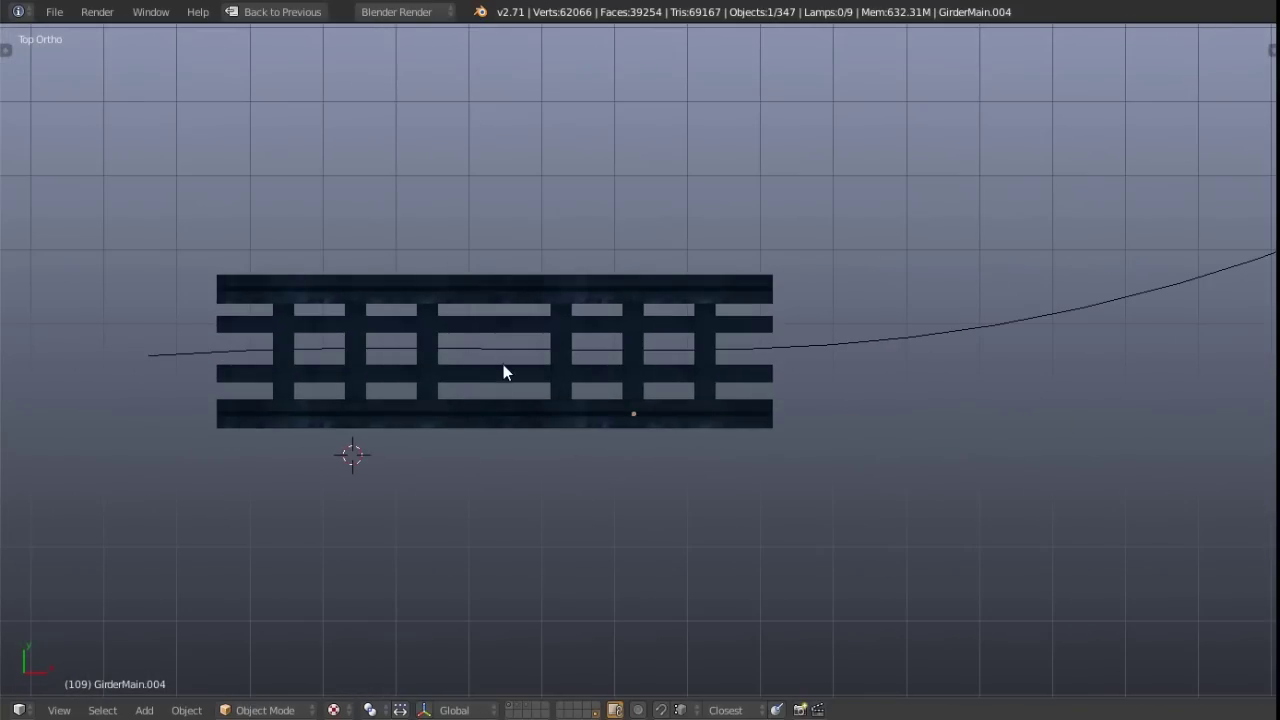
shift+middle_drag(733, 402, 672, 423)
shift+right_click(808, 364)
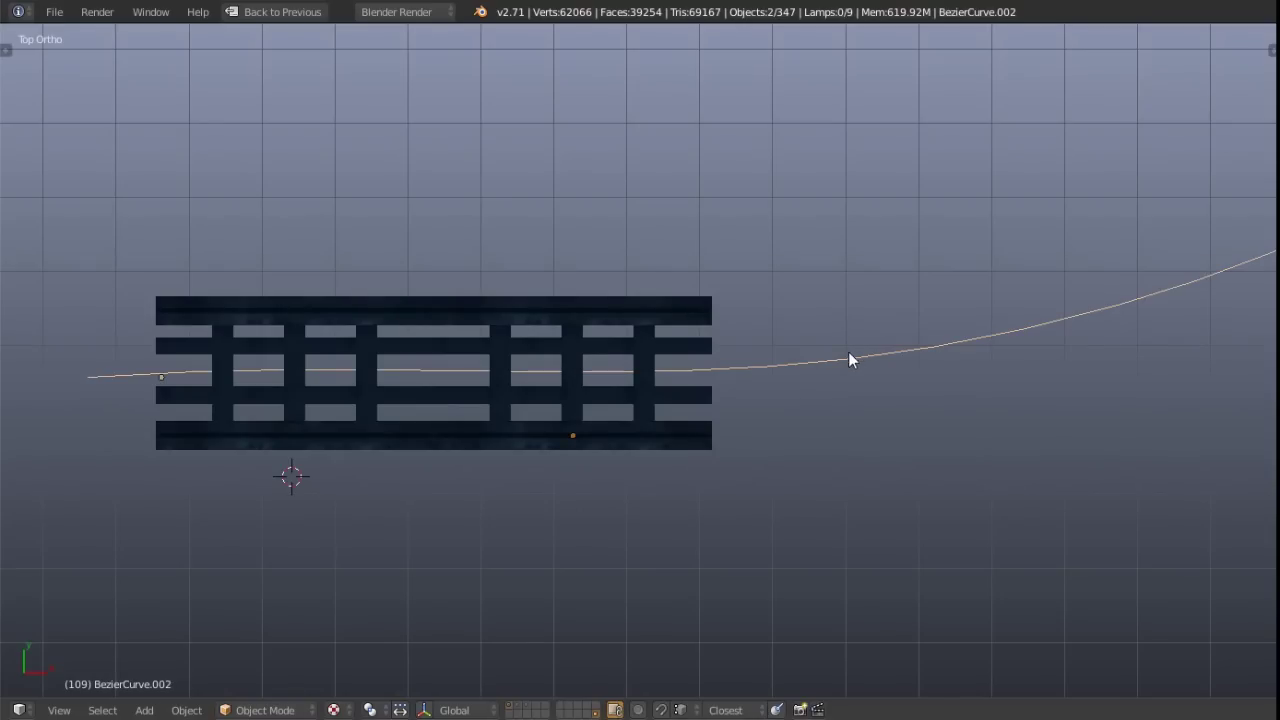
key(ctrl+p)
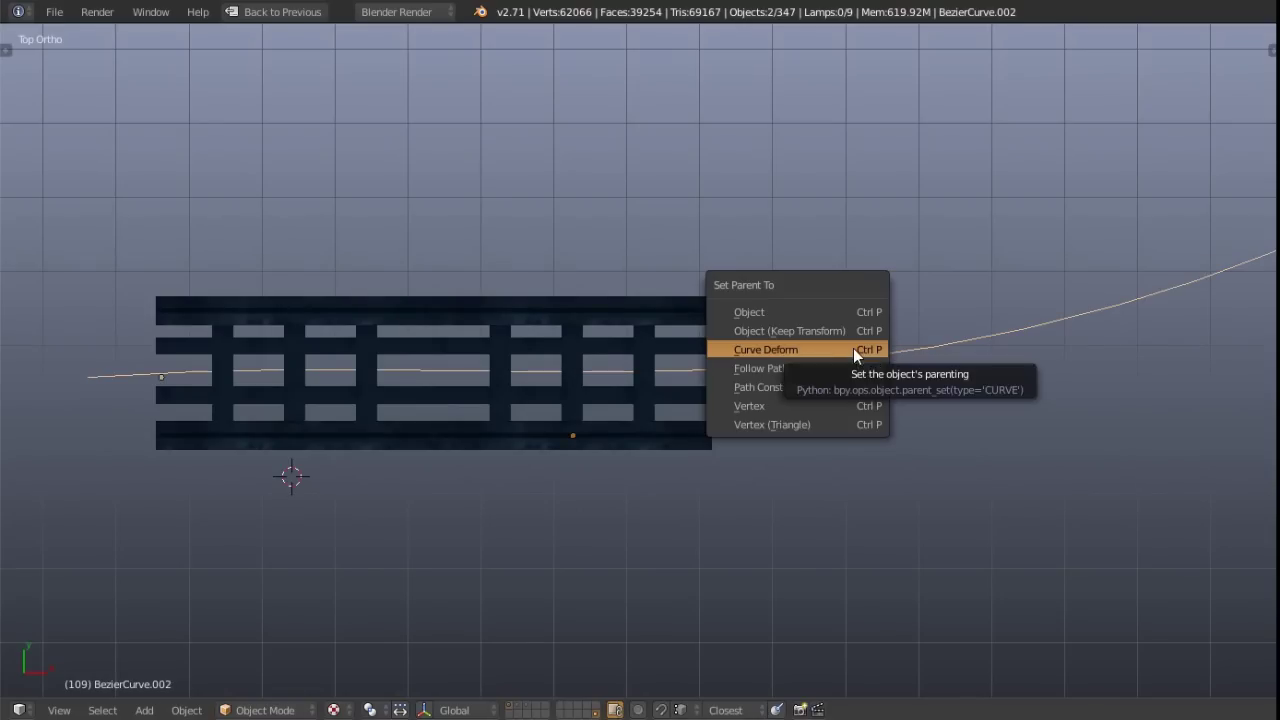
click(790, 350)
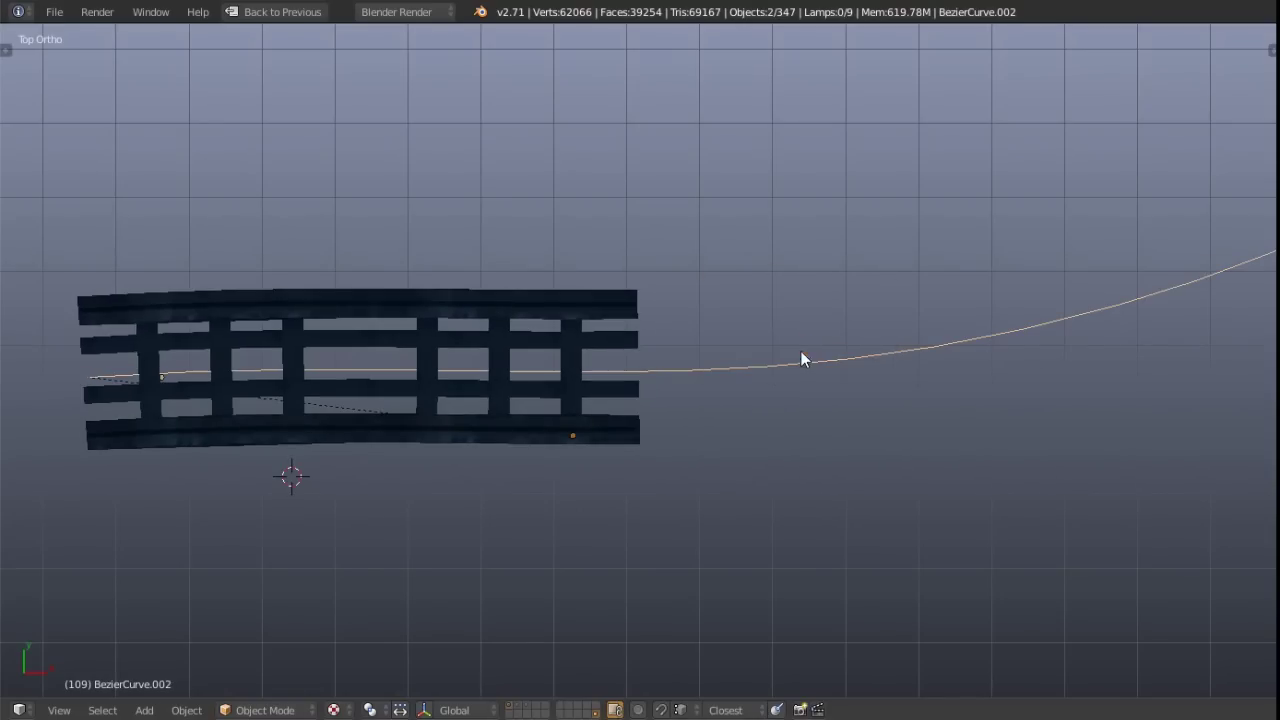
Select only the girder and examine the Curve modifier below the Array modifier in its modifier stack
shift+middle_drag(456, 358, 544, 371)
key(ctrl+Up)
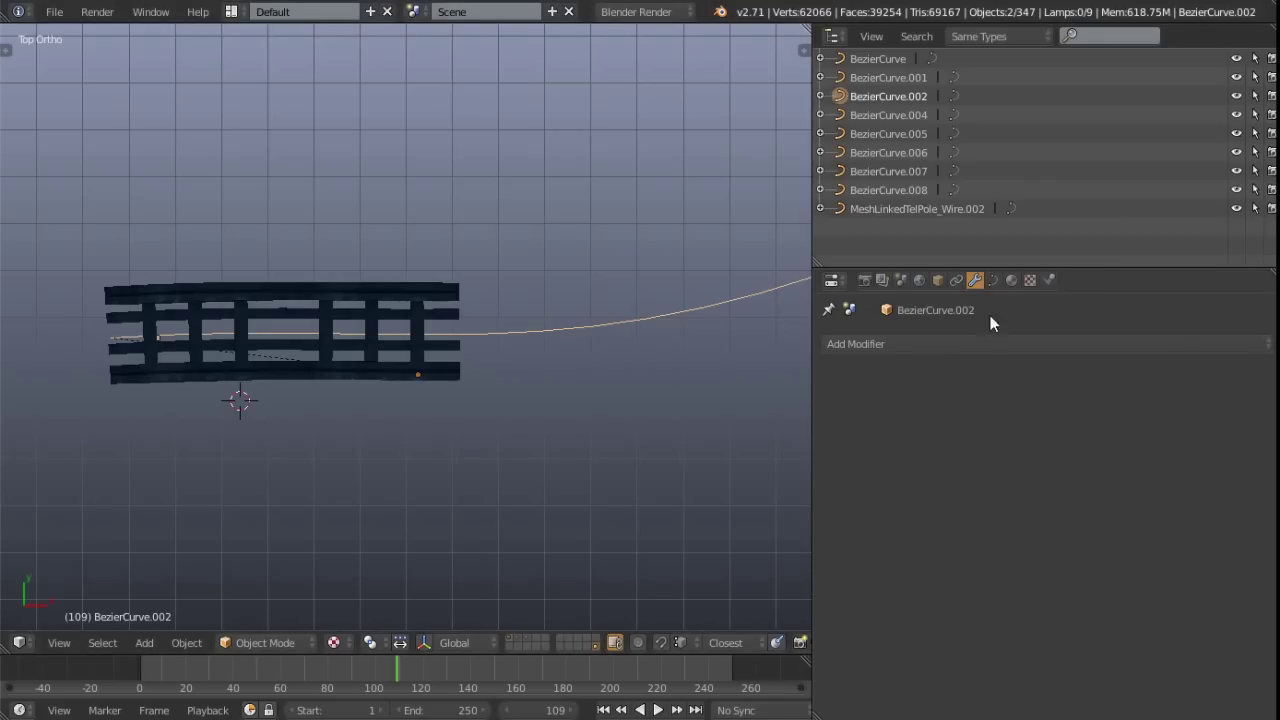
right_click(416, 293)
scroll(902, 401, down, 5)
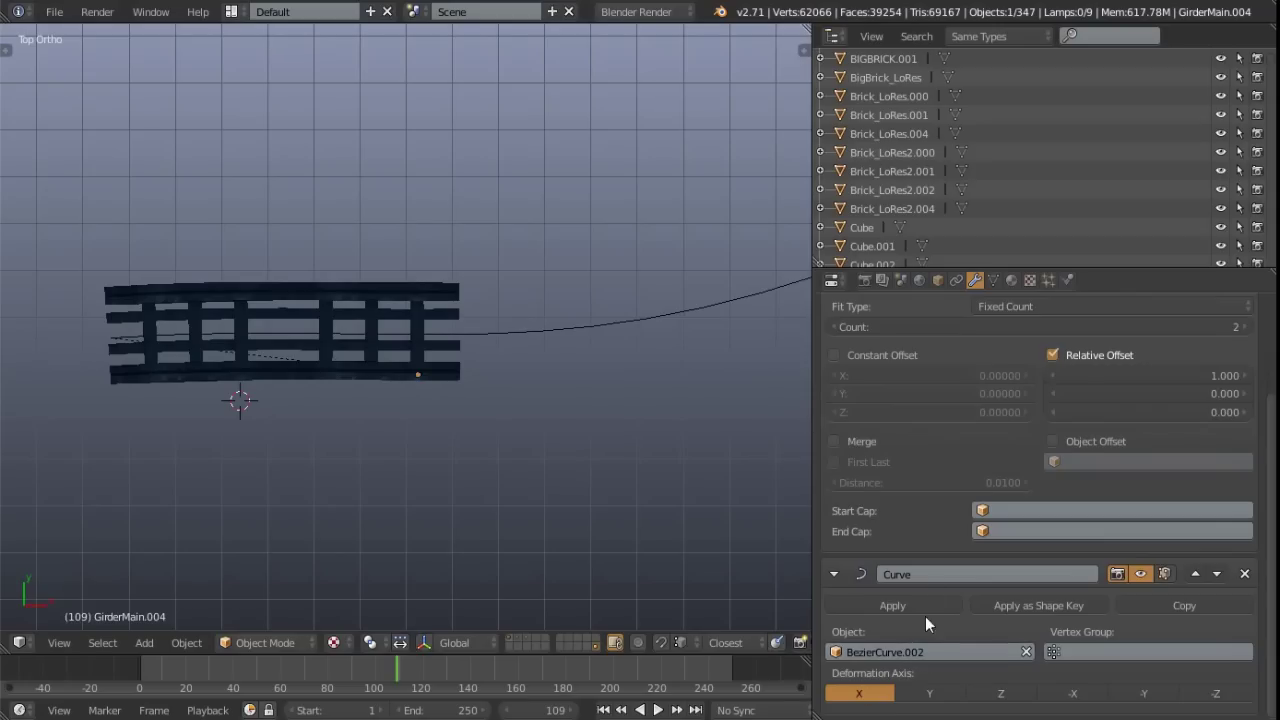
key(ctrl+Up)
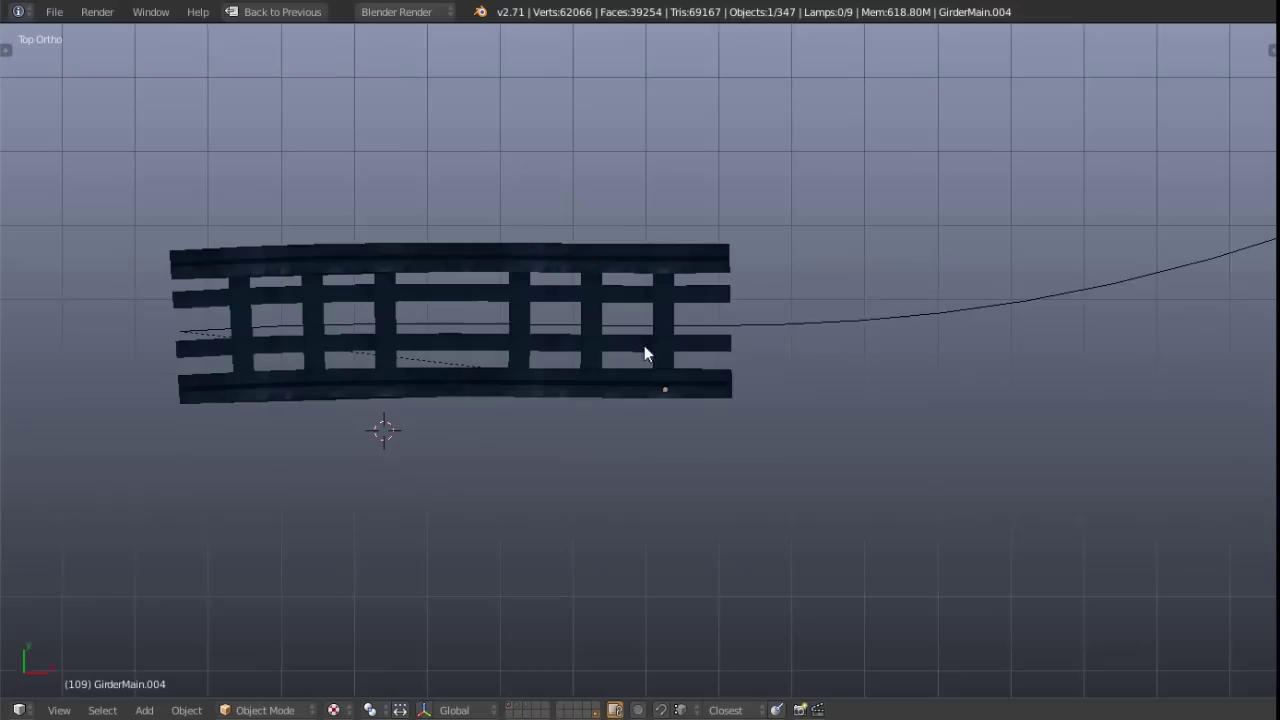
Restore the multi-panel layout and set the girder's Array modifier count to 3
key(ctrl+Up)
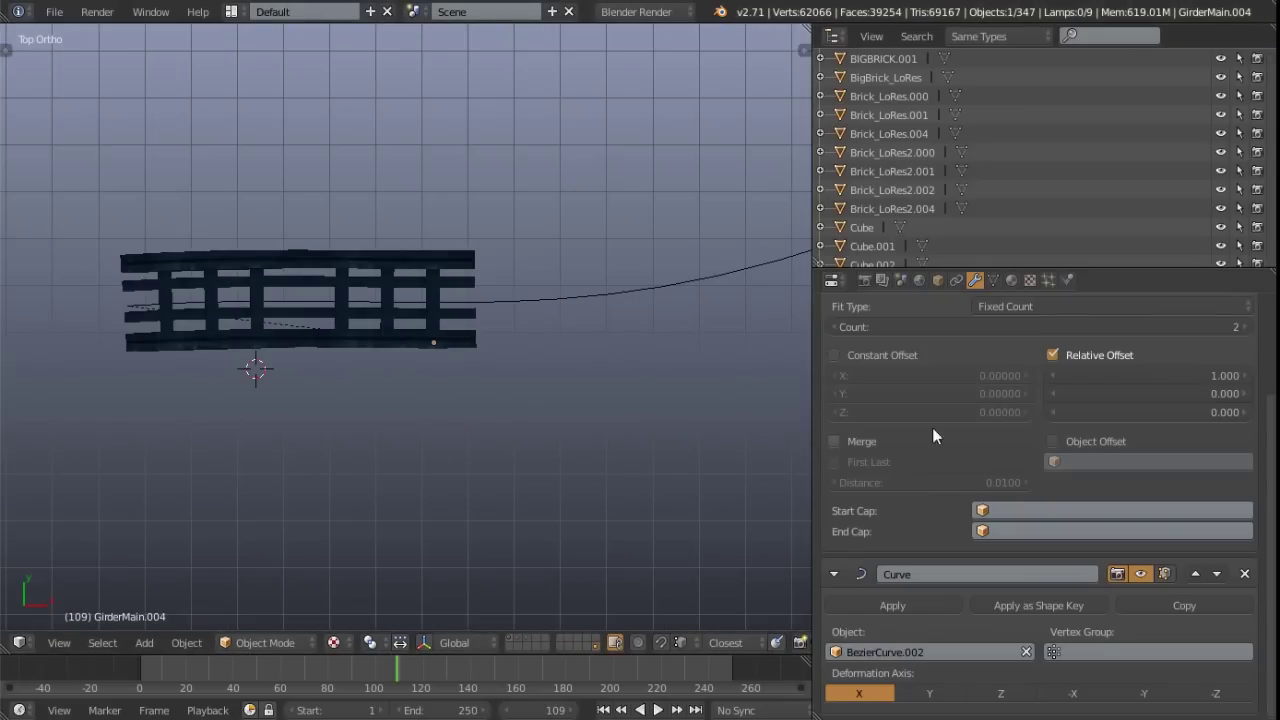
scroll(916, 437, up, 3)
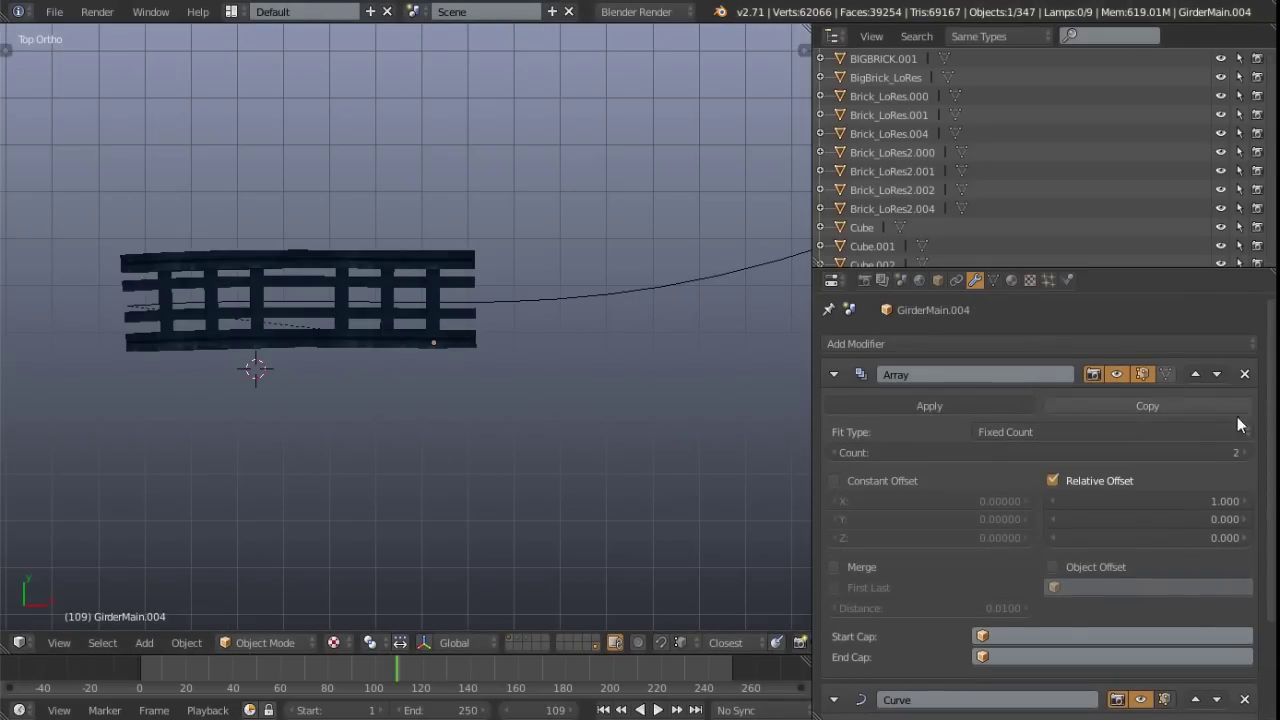
click(1244, 453)
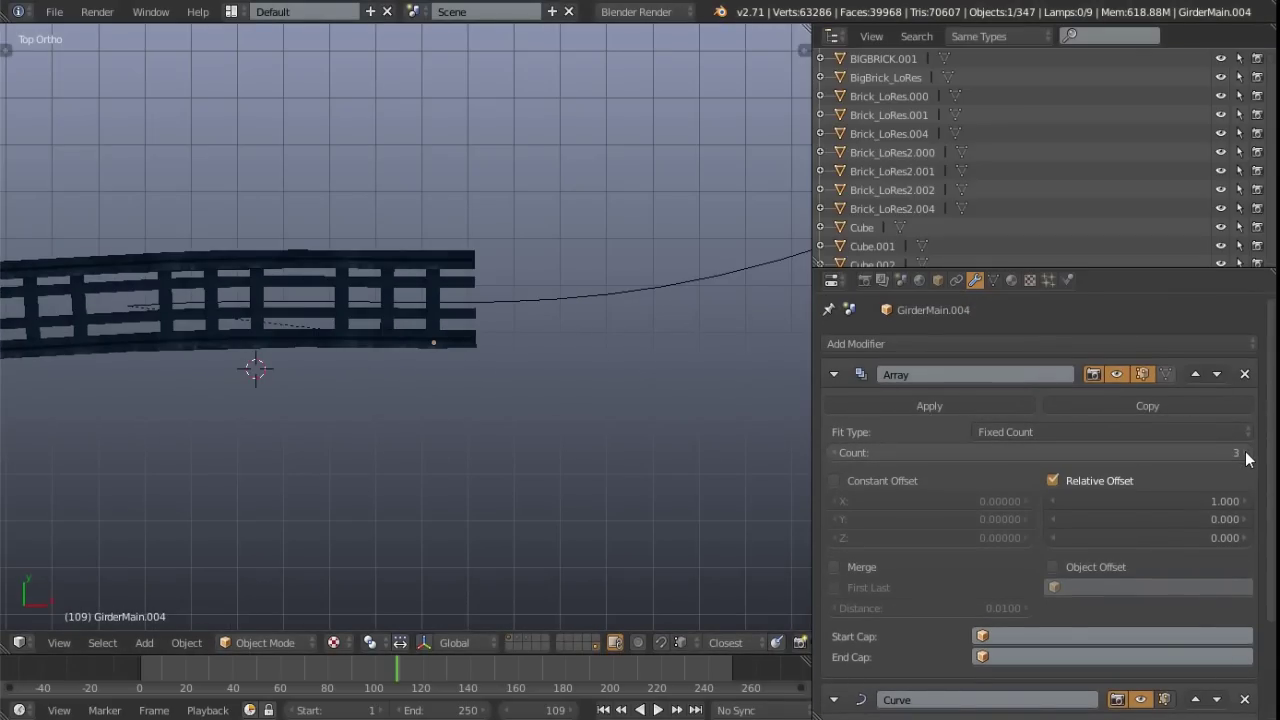
Reverse the array's direction by setting its relative X offset to -1
scroll(460, 347, down, 4)
shift+middle_drag(188, 299, 252, 321)
shift+middle_drag(400, 357, 331, 358)
click(1144, 501)
key(BackSpace)
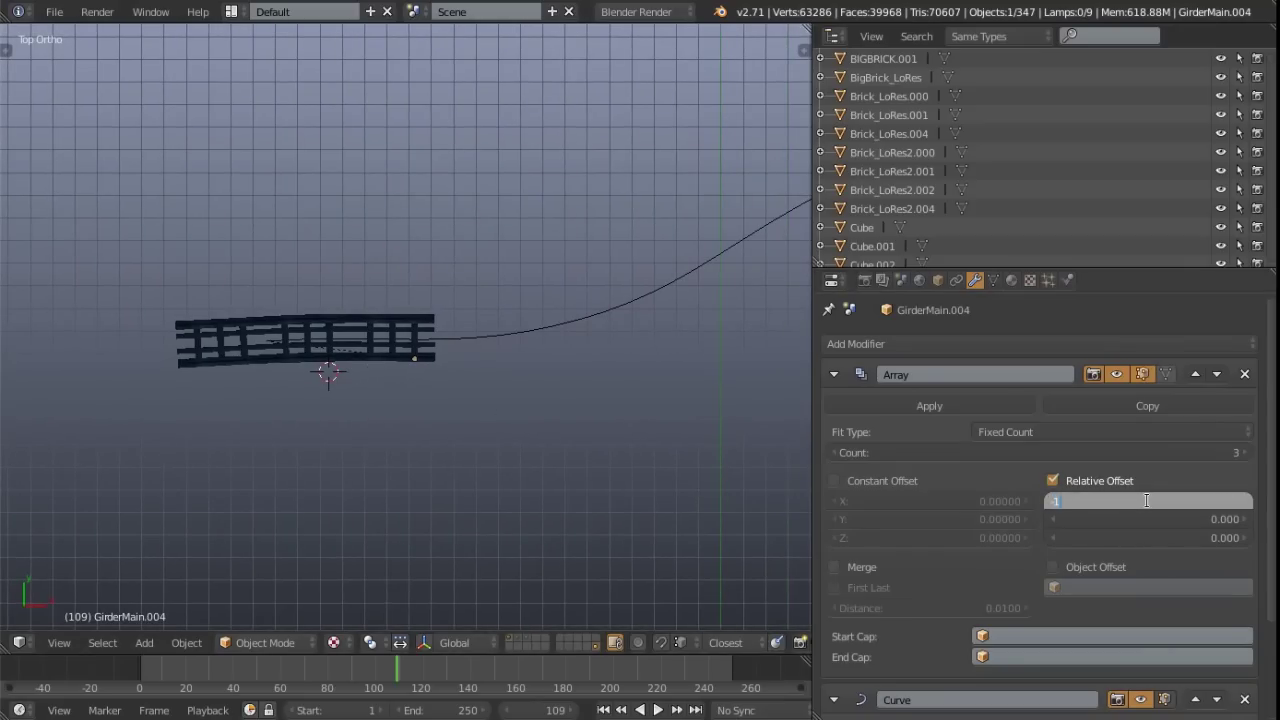
text(-1)
key(Return)
Increase the Array modifier's count to 7 so the girder extends along the curve
scroll(591, 356, up, 2)
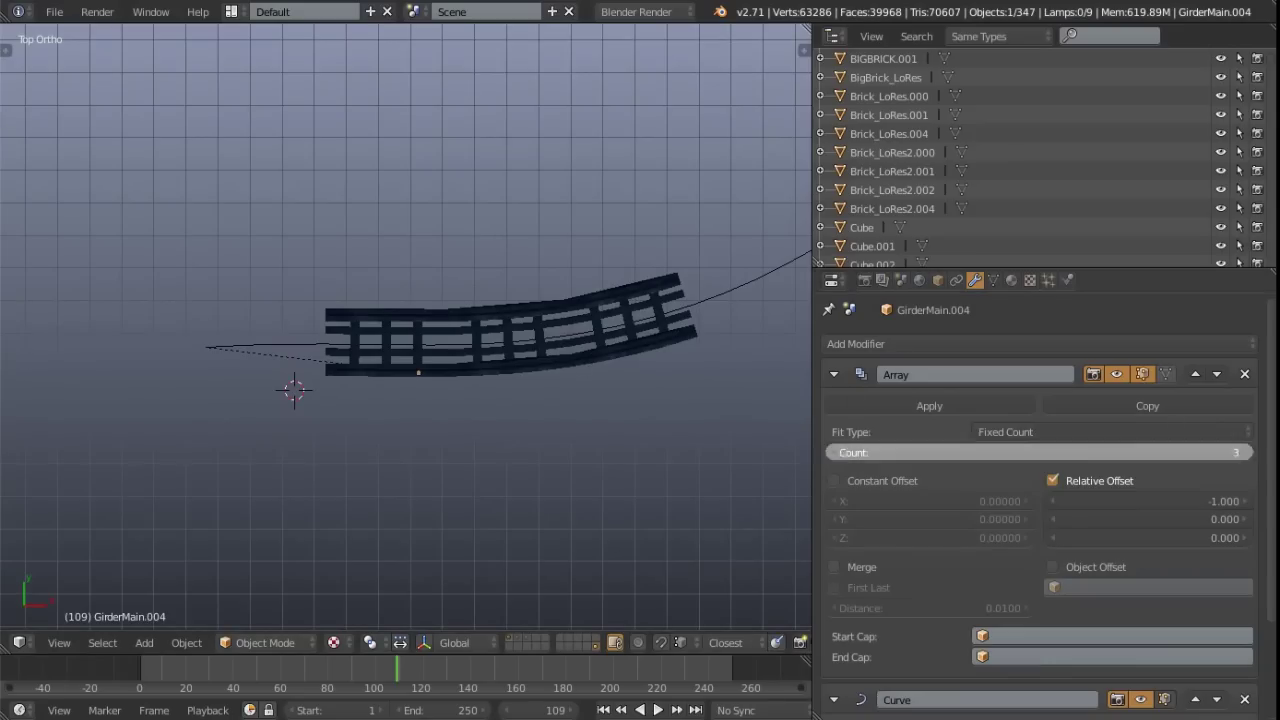
click(1245, 453)
click(1245, 453)
click(1245, 453)
scroll(576, 374, down, 3)
shift+middle_drag(588, 375, 487, 416)
click(1240, 453)
shift+middle_drag(440, 360, 503, 343)
scroll(372, 365, up, 2)
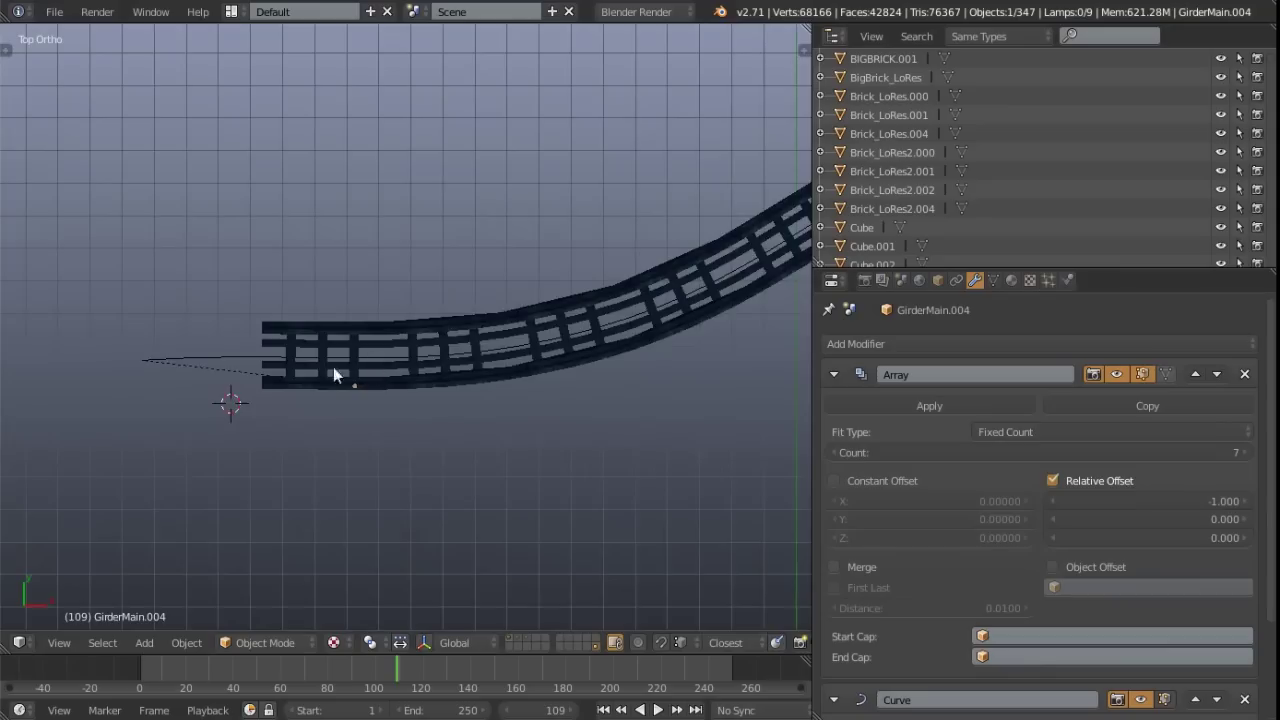
Move the girder about 15 units along negative X so its first segment starts at the curve's beginning
shift+middle_drag(233, 384, 427, 372)
scroll(314, 353, up, 3)
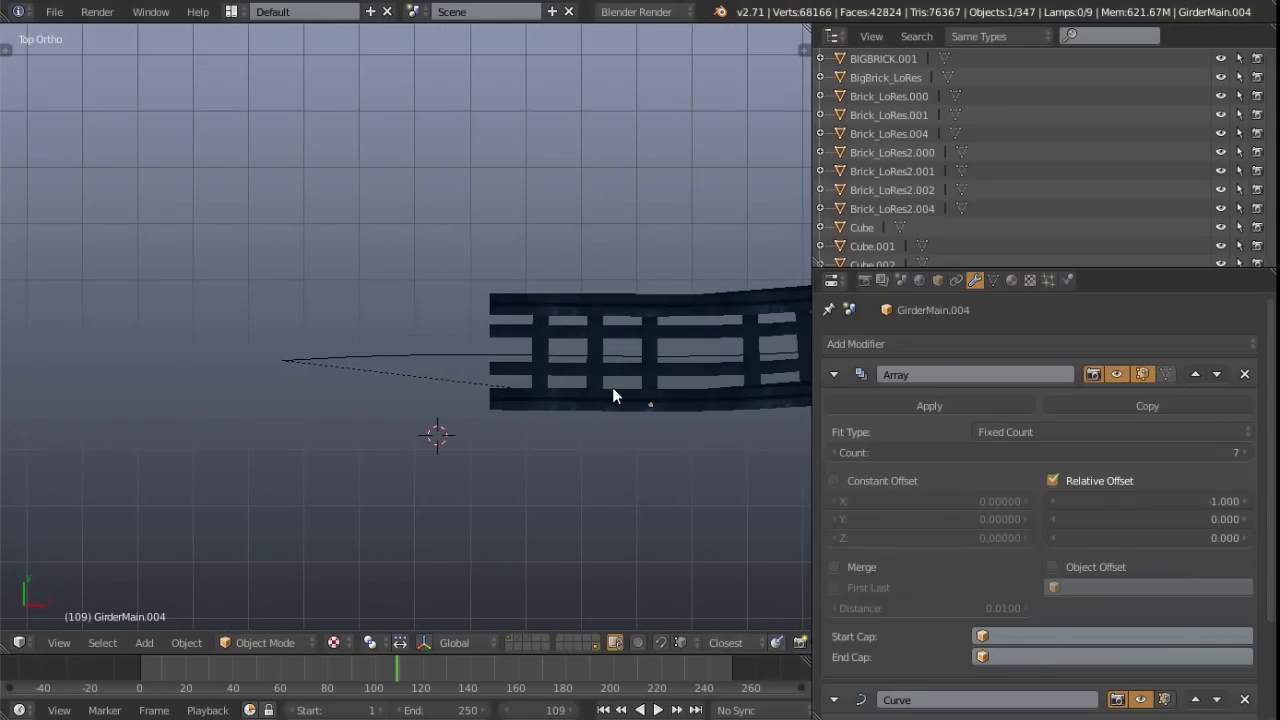
scroll(611, 391, up, 2)
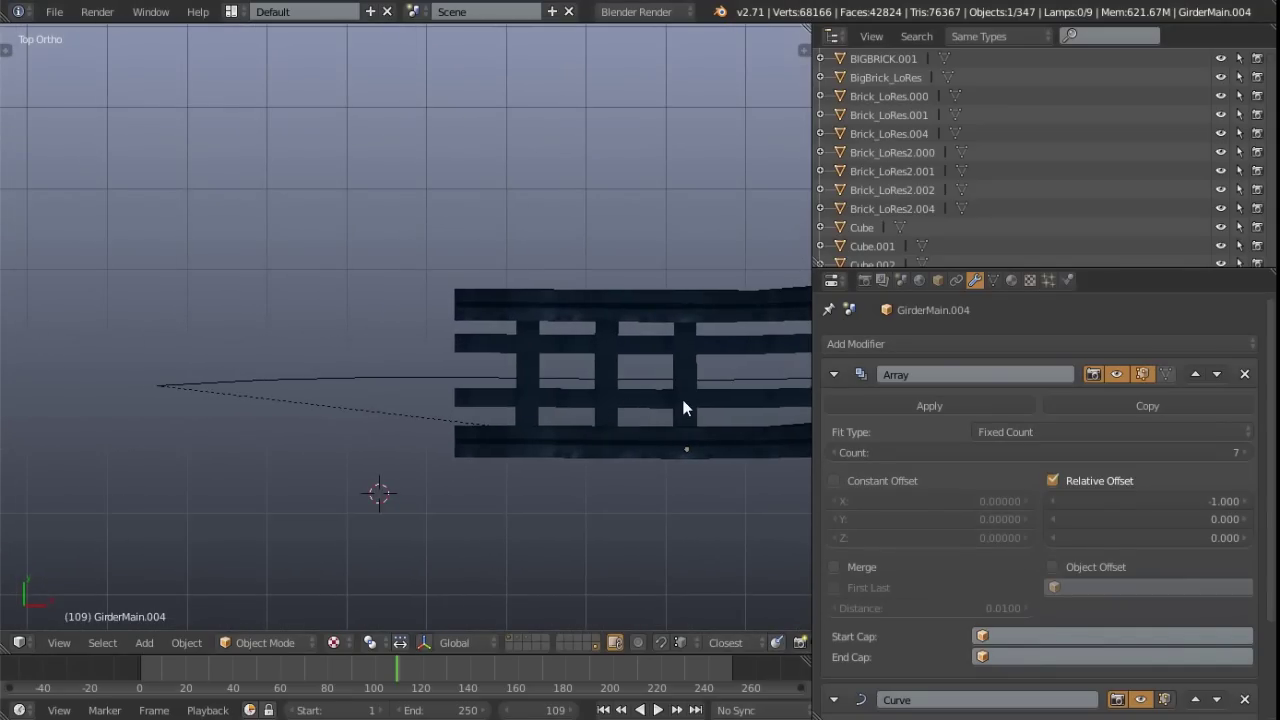
key(g)
key(x)
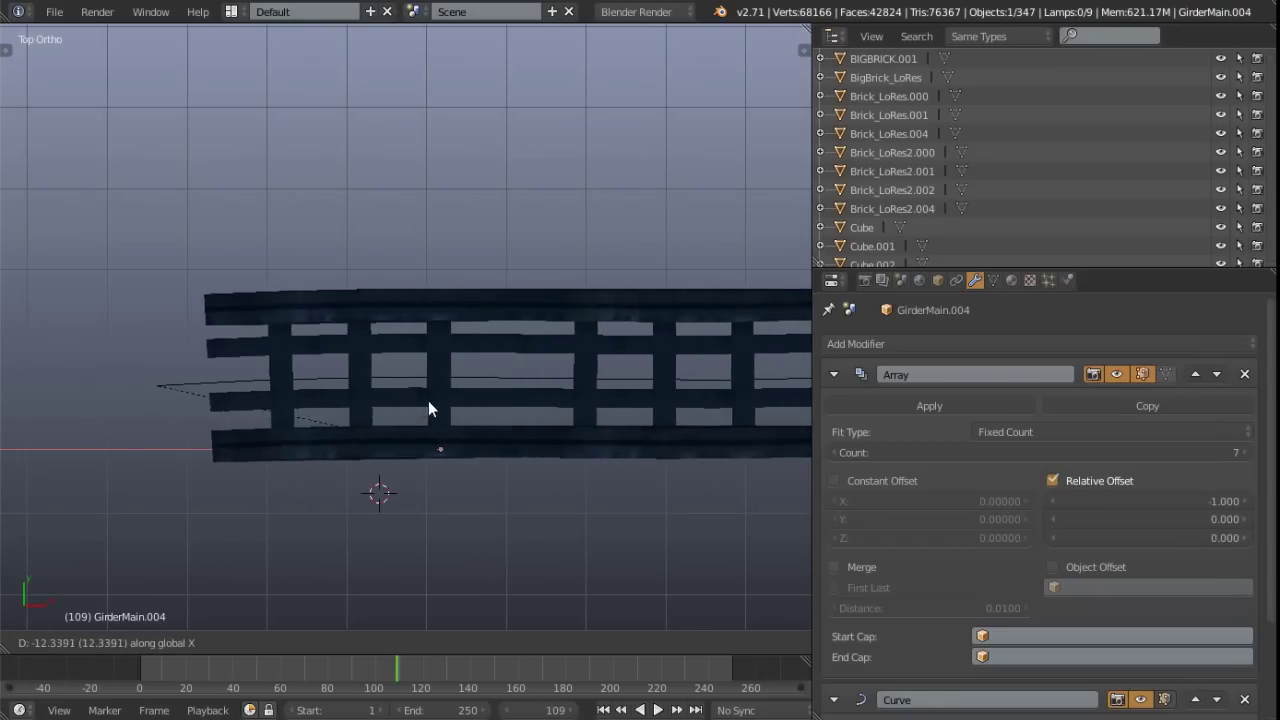
click(384, 401)
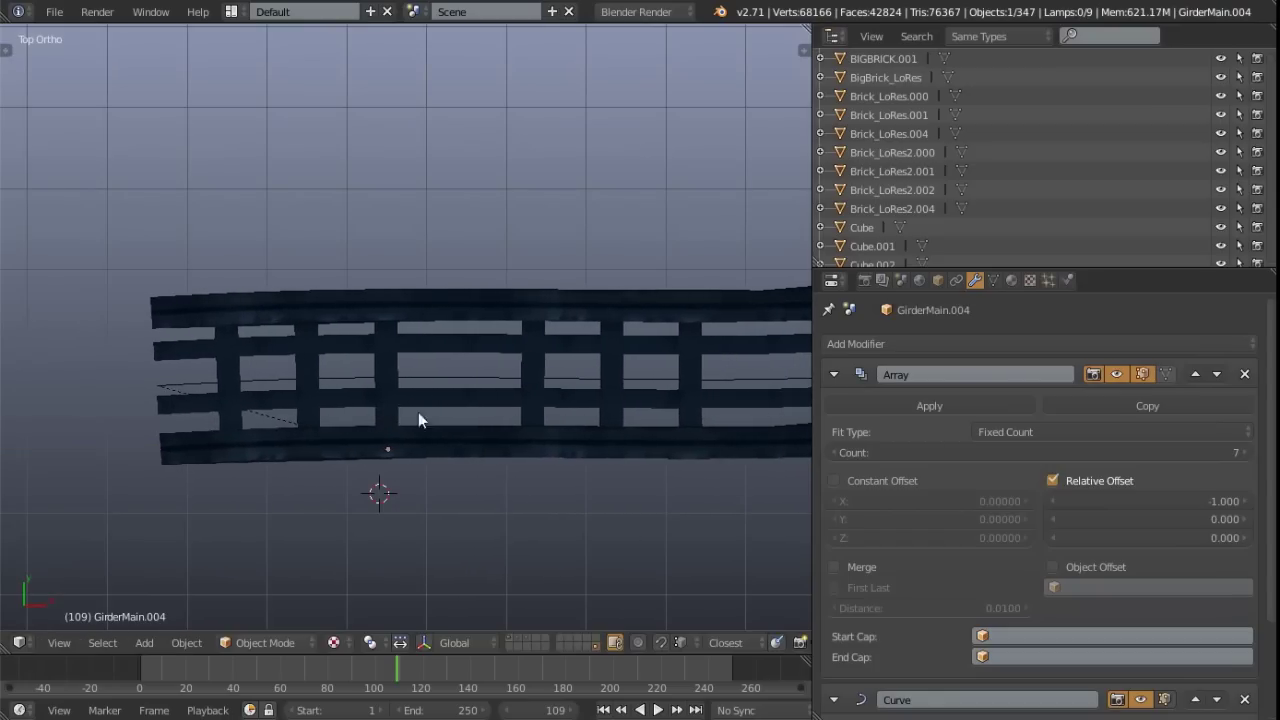
scroll(571, 379, down, 4)
scroll(571, 379, down, 3)
shift+middle_drag(588, 368, 490, 383)
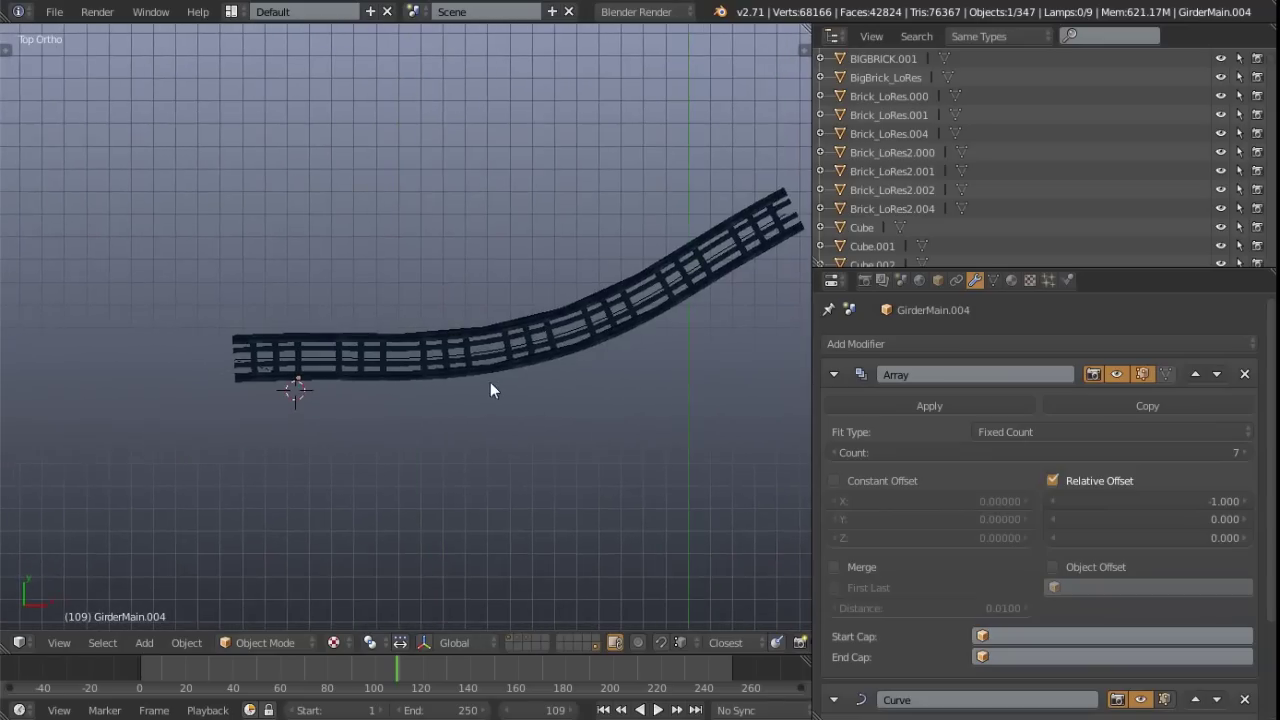
Nudge the girder slightly along Y to center it on the curve
scroll(417, 387, up, 3)
shift+middle_drag(267, 425, 358, 393)
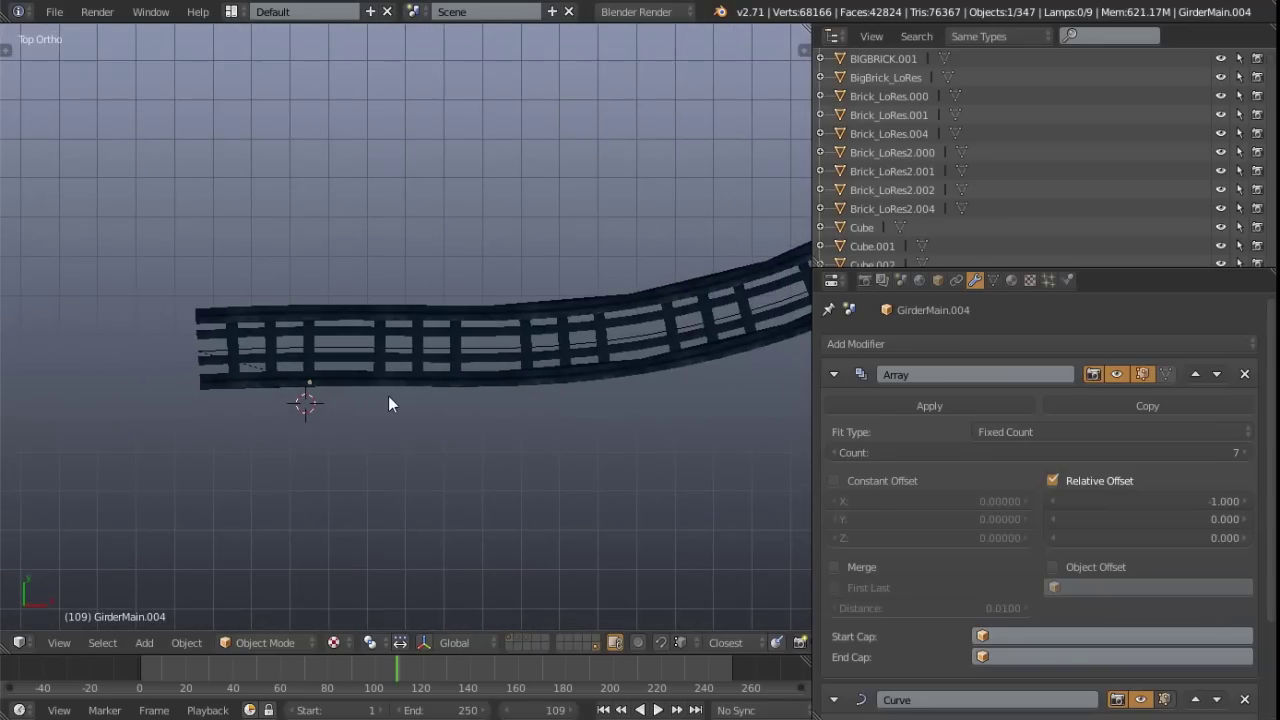
scroll(388, 396, up, 5)
scroll(463, 317, down, 3)
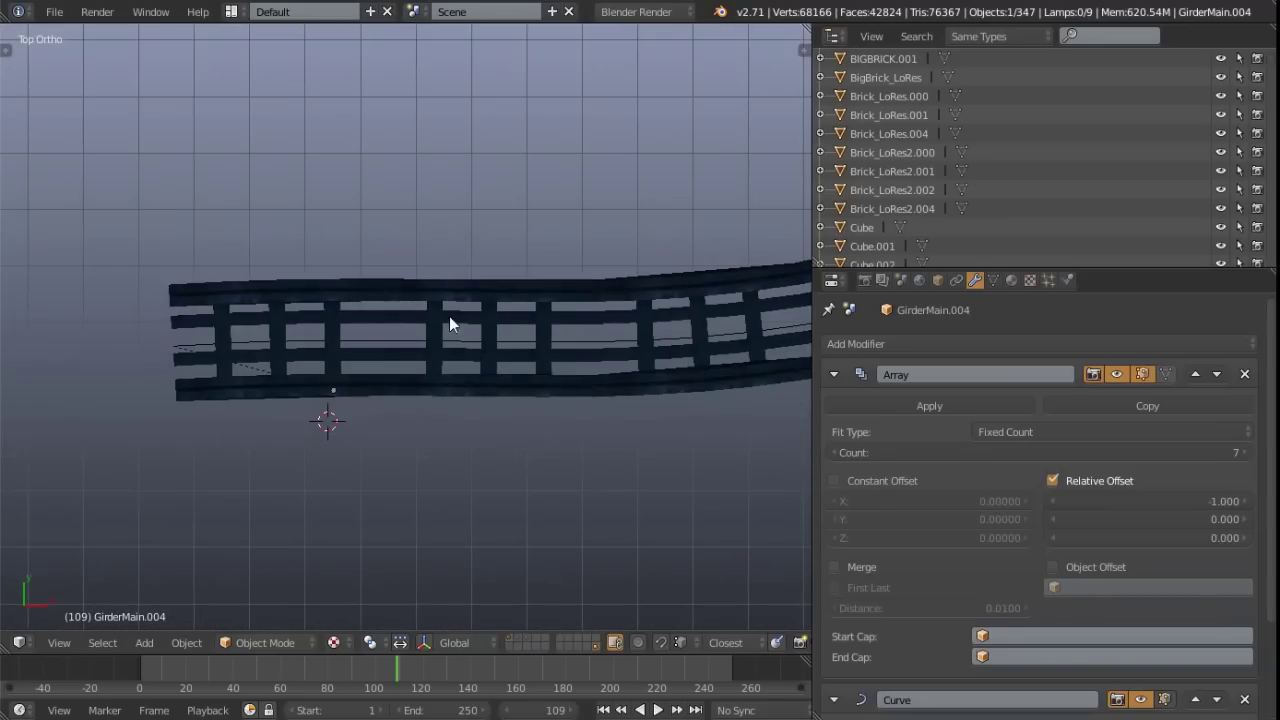
key(g)
key(y)
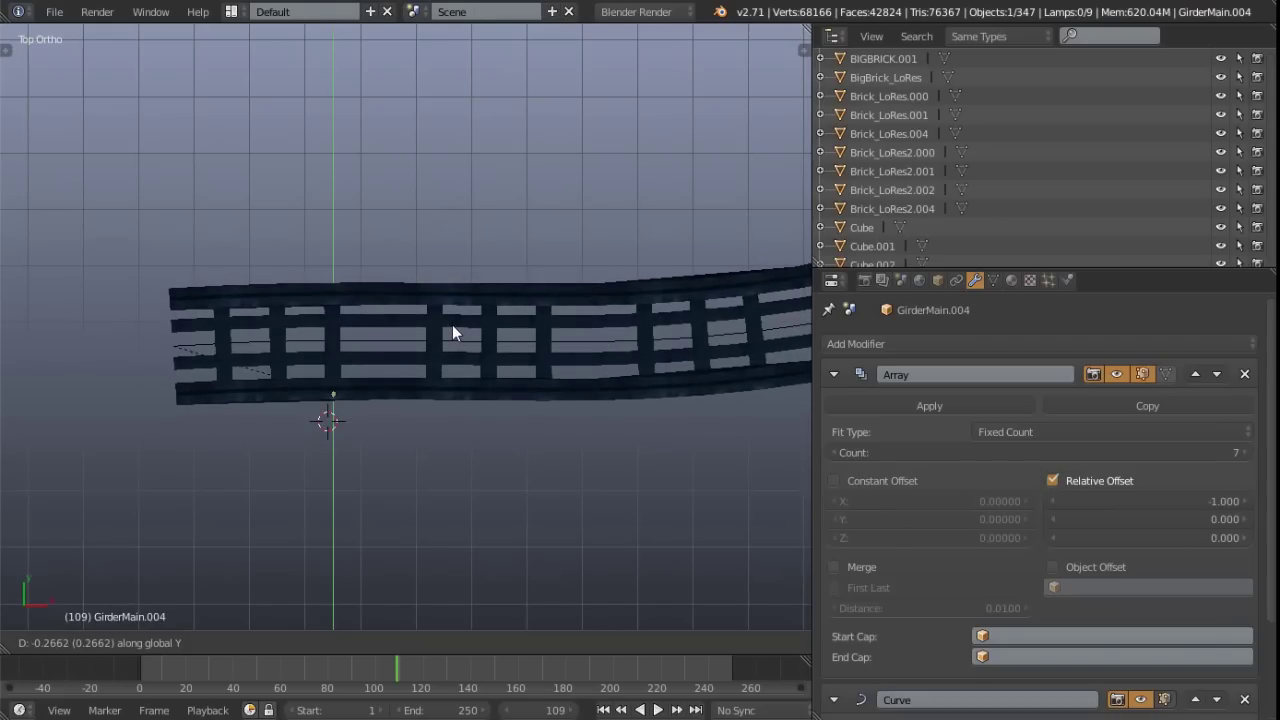
click(452, 326)
Edit the Bezier curve and move its far end point about -11 along X and 4.6 along Y to tighten the bend
scroll(523, 359, down, 3)
shift+middle_drag(523, 359, 382, 363)
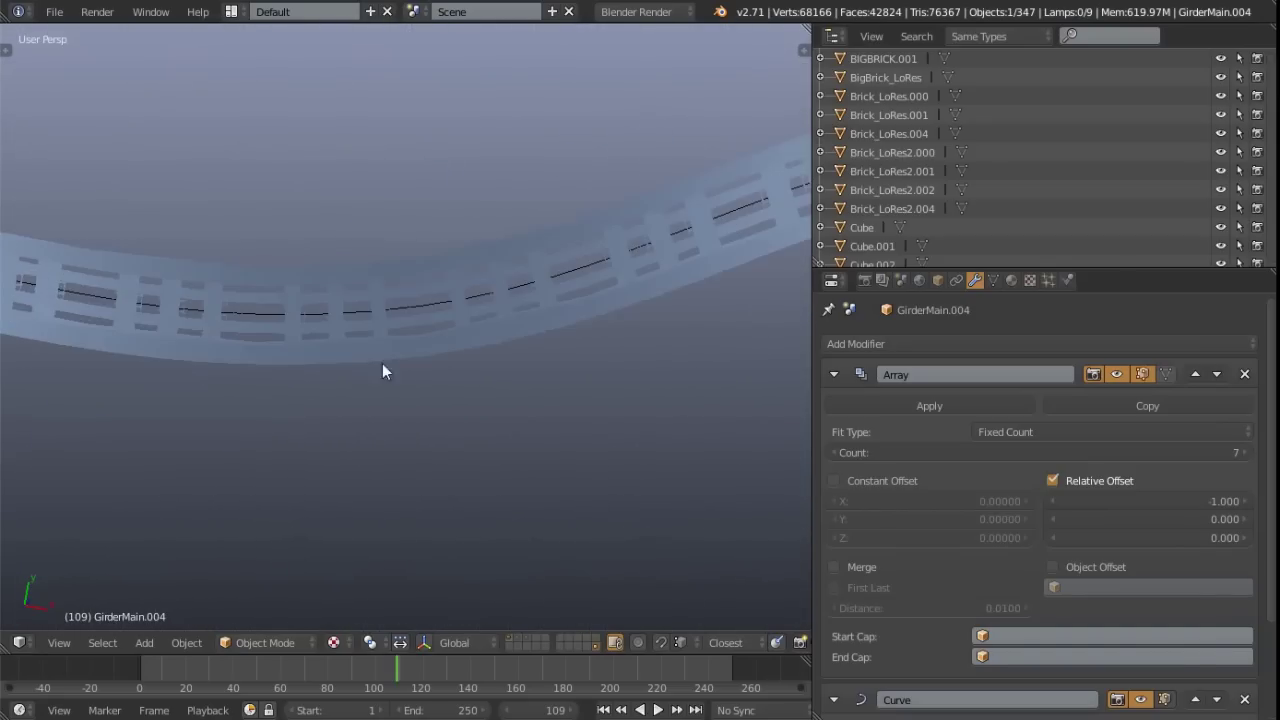
right_click(436, 314)
key(Tab)
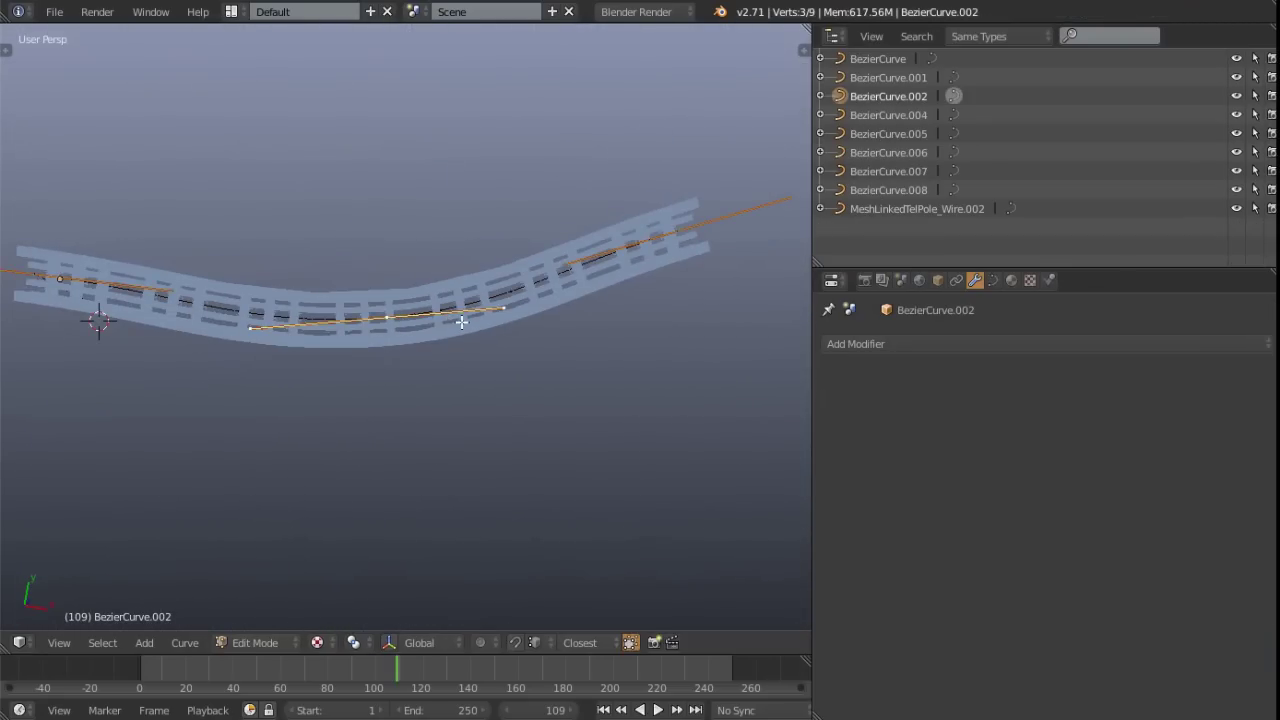
key(KP_7)
right_click(625, 194)
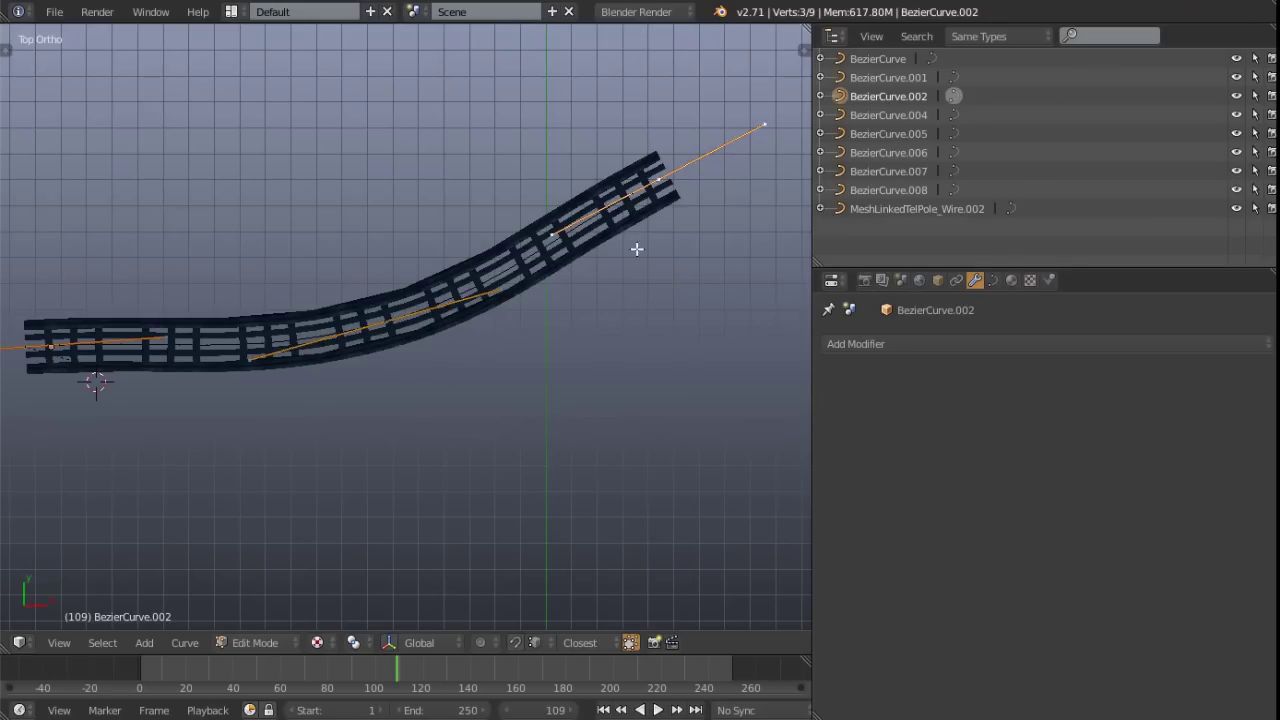
shift+middle_drag(637, 241, 583, 323)
key(g)
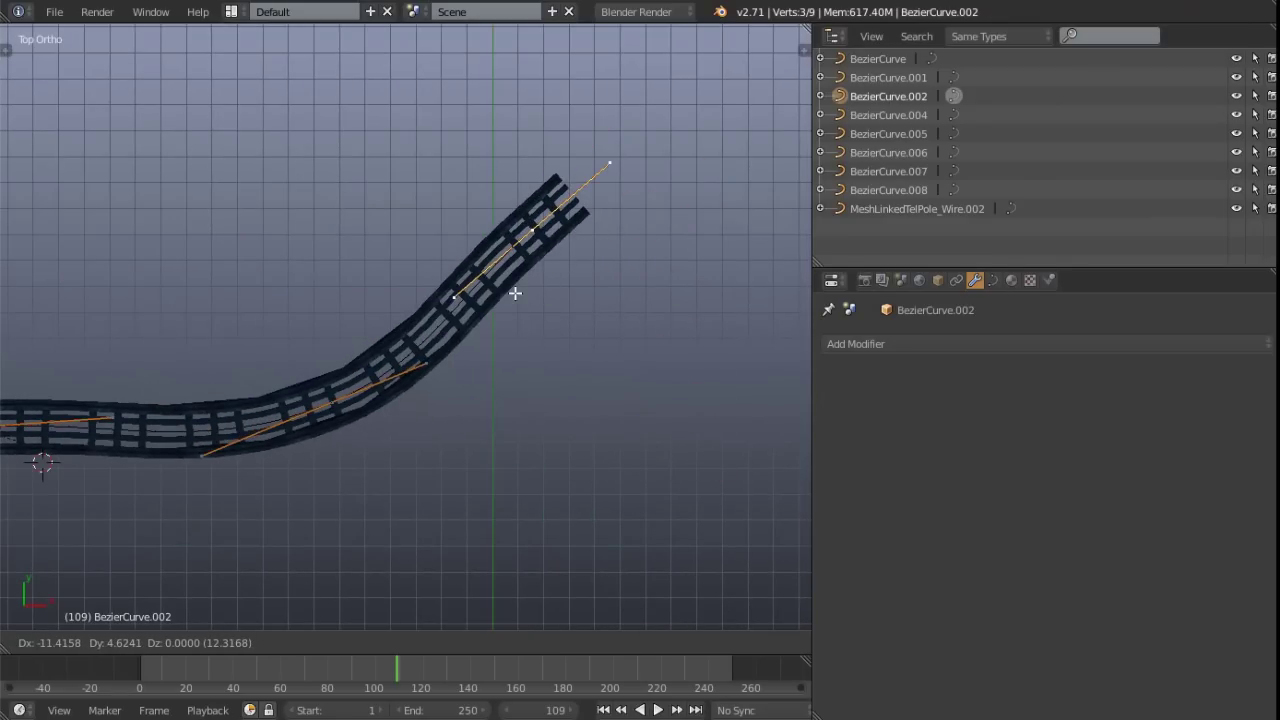
click(517, 295)
scroll(518, 300, up, 3)
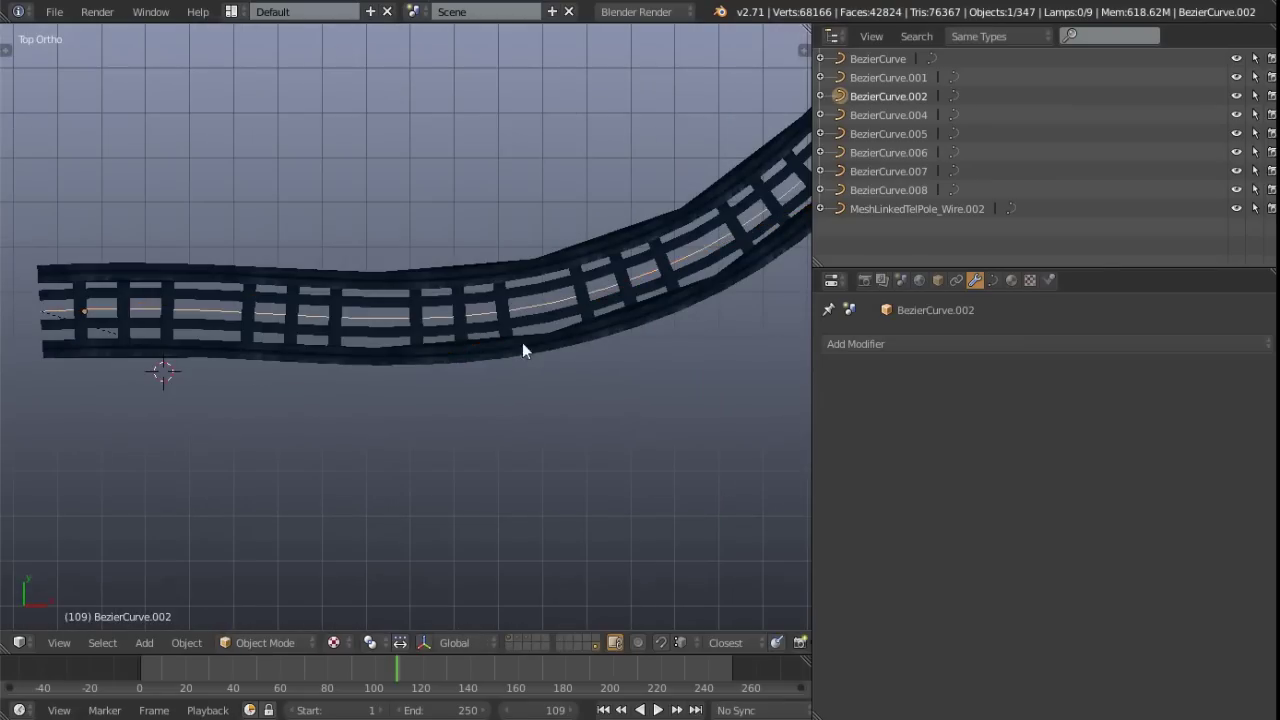
key(Tab)
Select the girder and, in Edit Mode, cut one outer beam with three evenly spaced edge loops without sliding them
right_click(549, 351)
shift+middle_drag(549, 351, 525, 358)
middle_drag(420, 384, 522, 405)
scroll(431, 272, up, 4)
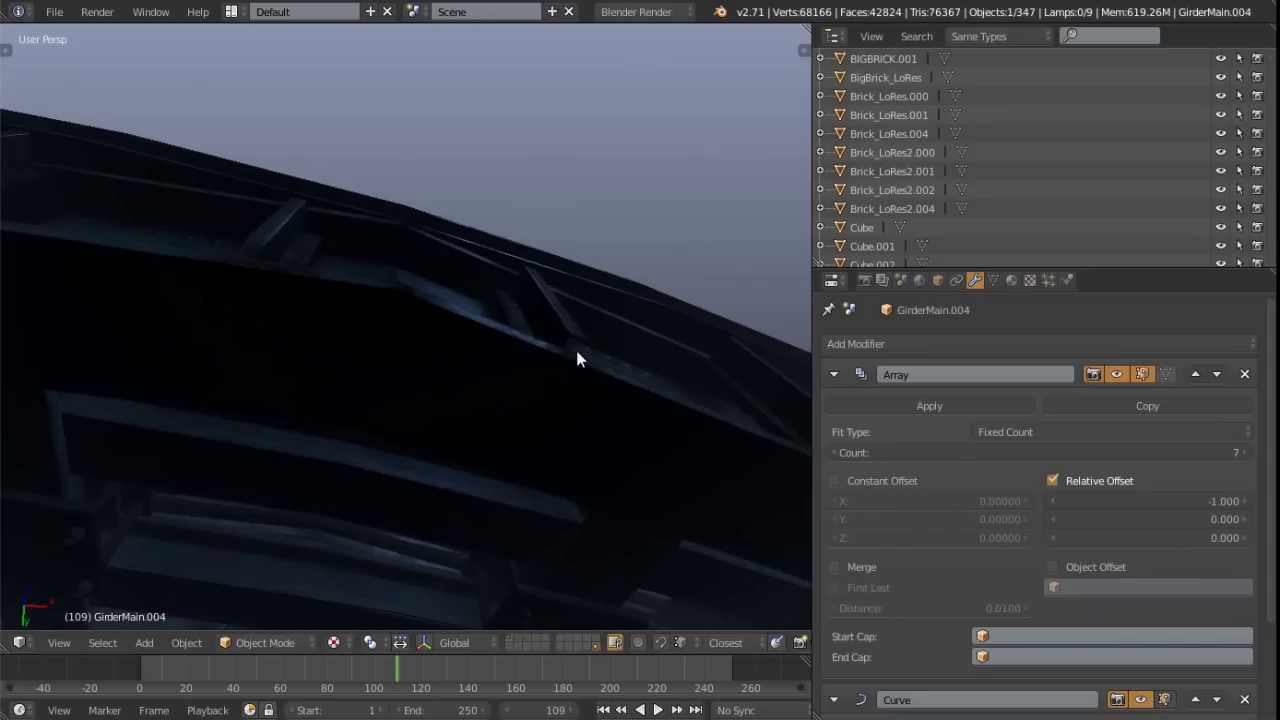
middle_drag(566, 368, 377, 369)
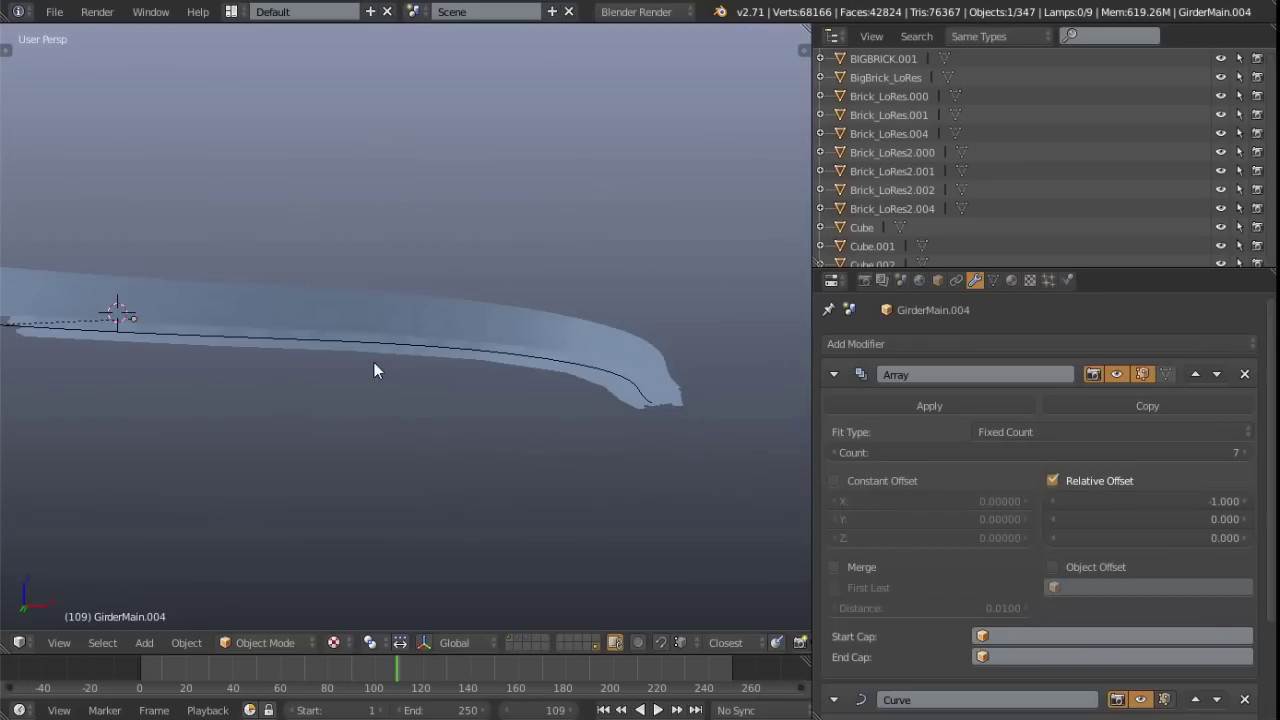
key(Tab)
shift+middle_drag(283, 346, 429, 370)
scroll(418, 348, up, 4)
scroll(424, 384, up, 5)
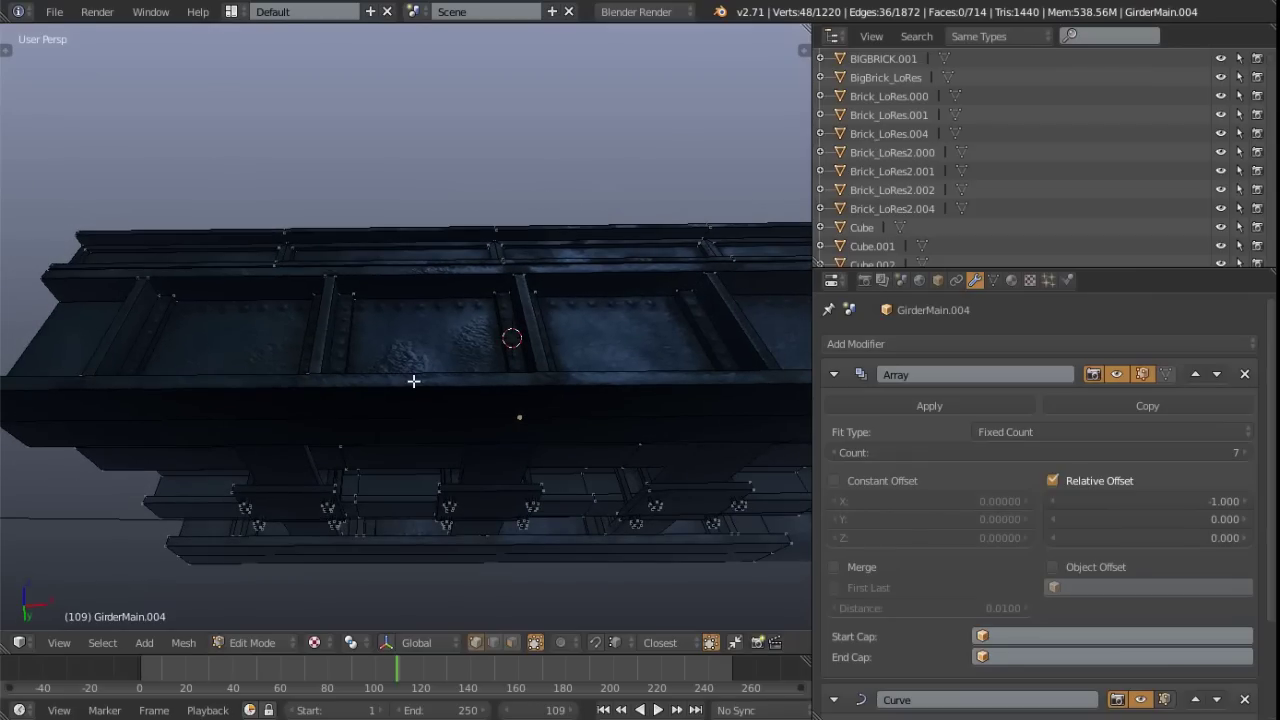
key(ctrl+r)
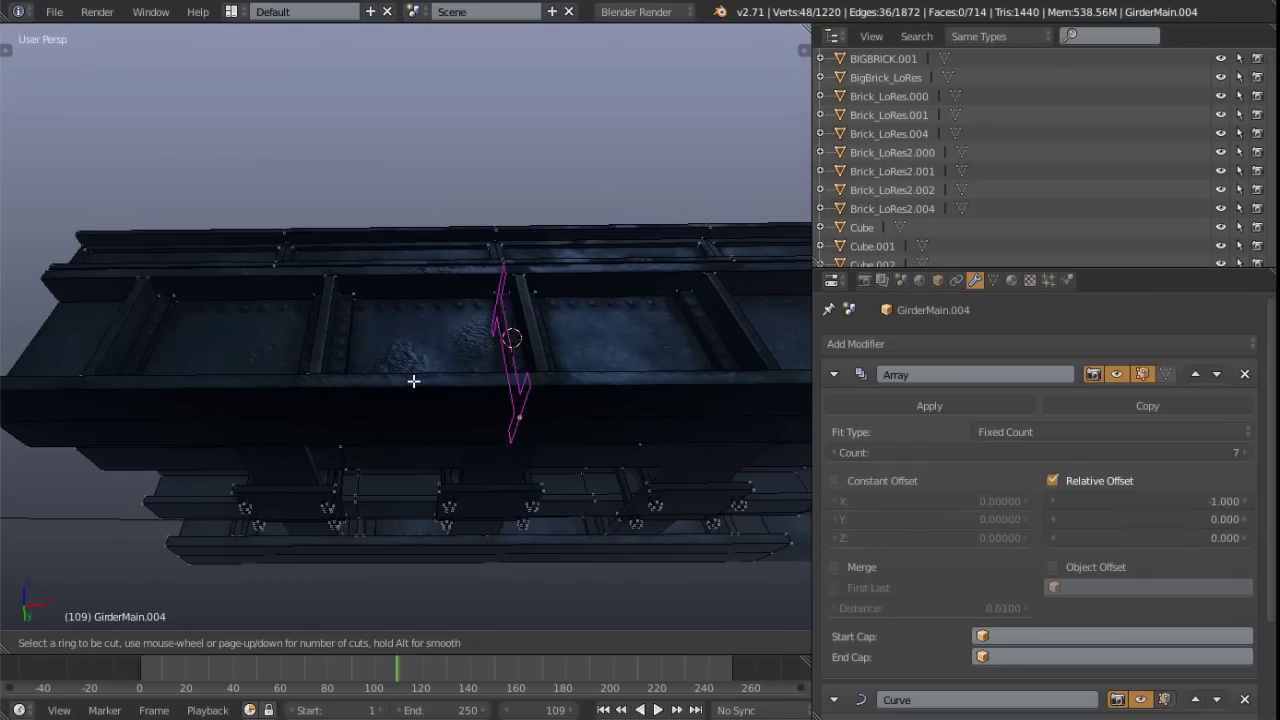
scroll(481, 375, up, 2)
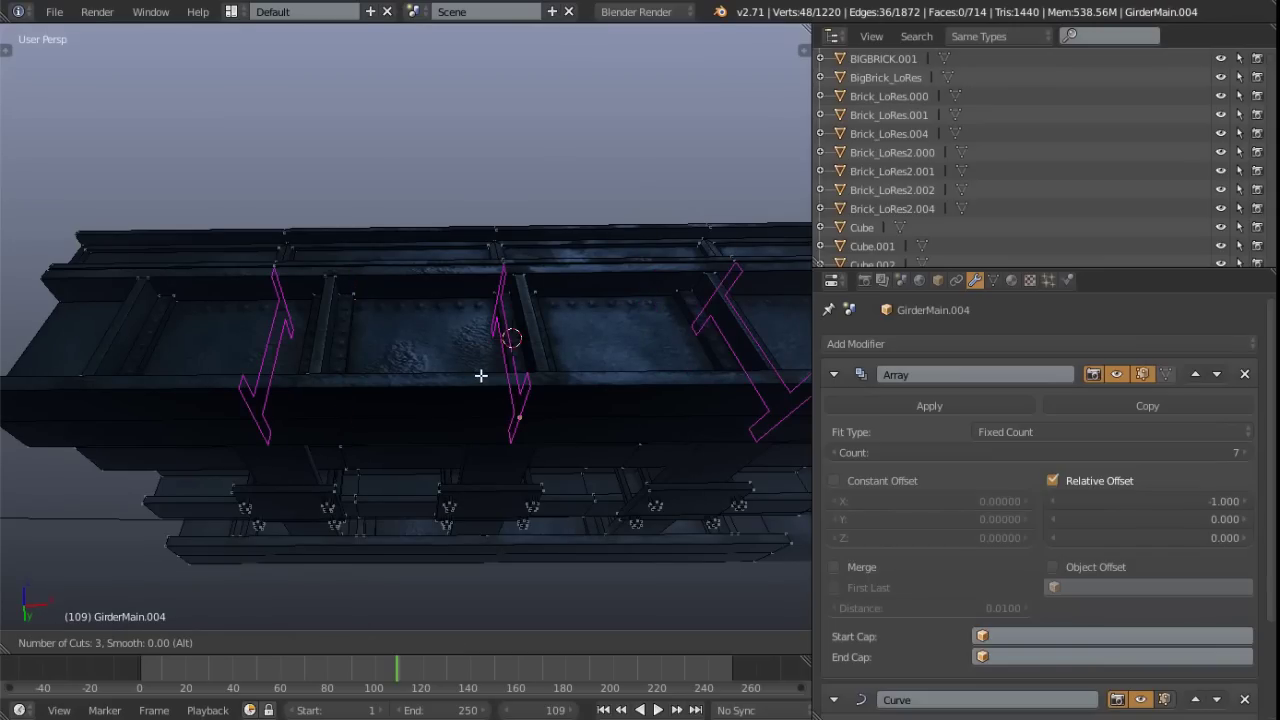
click(481, 375)
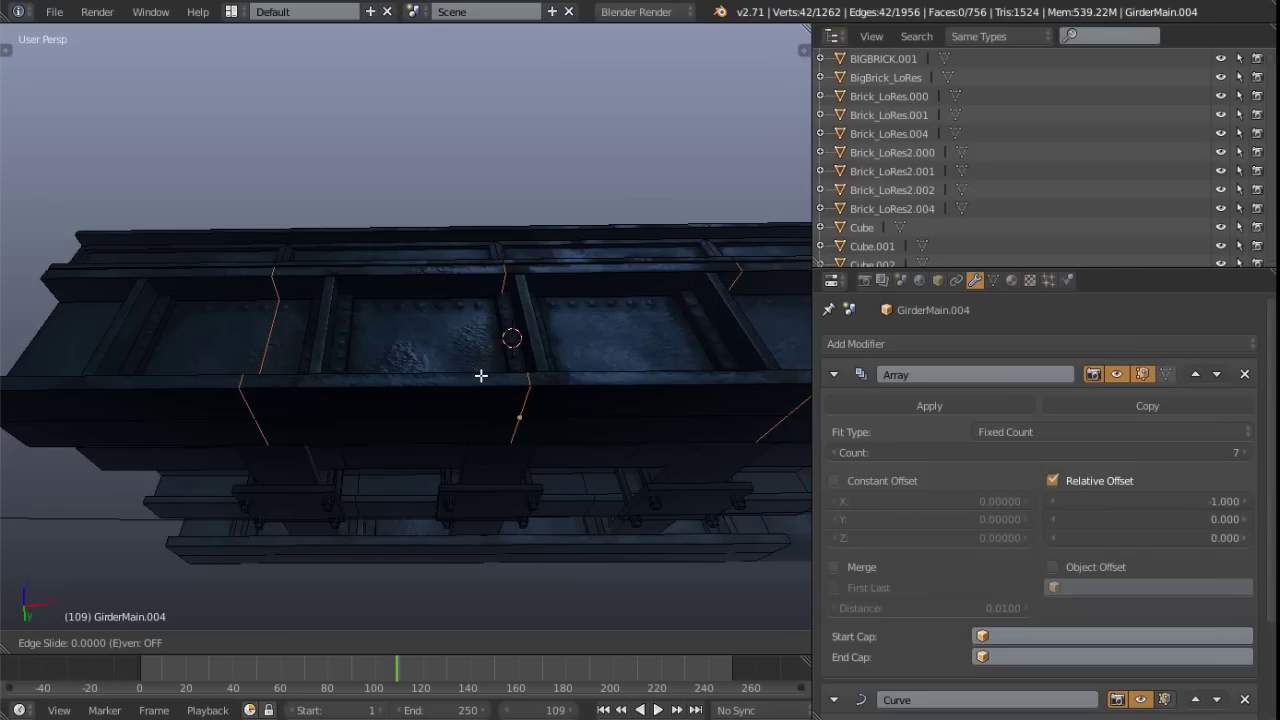
right_click(481, 375)
Switch to solid shading and cut the opposite outer beam with three evenly spaced, unslid edge loops
scroll(449, 331, down, 2)
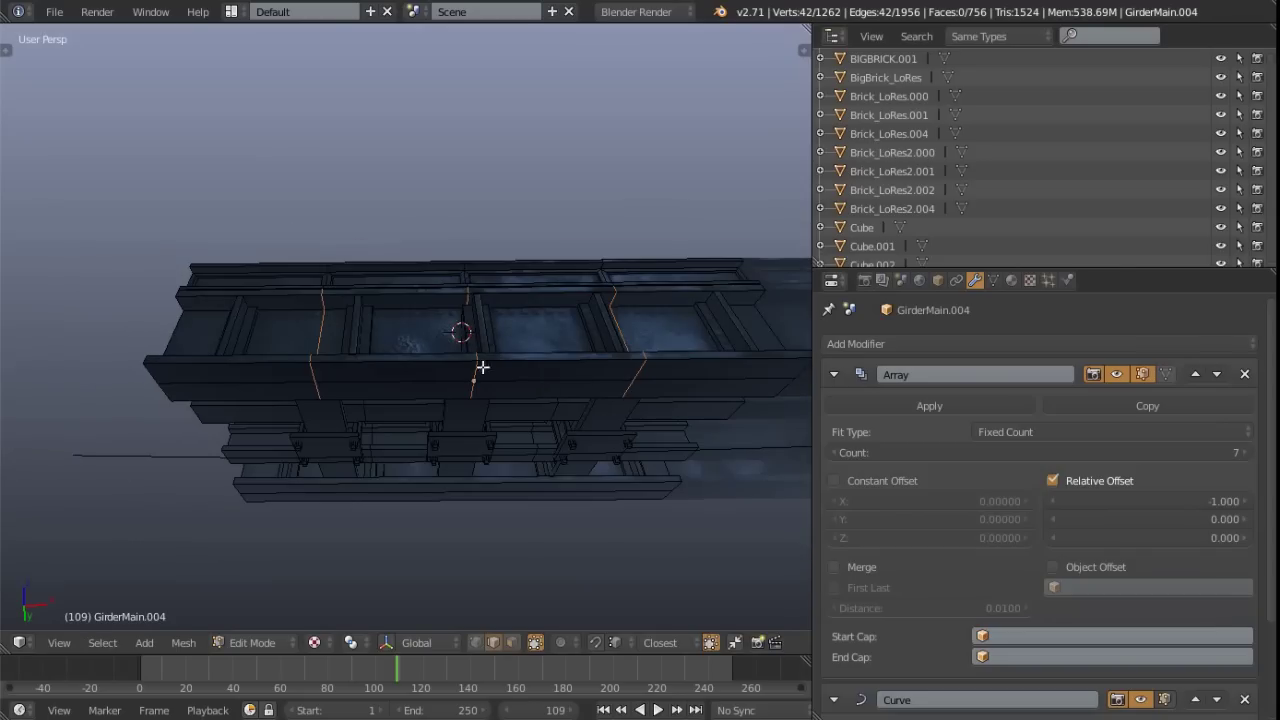
shift+middle_drag(491, 389, 663, 337)
scroll(745, 373, up, 2)
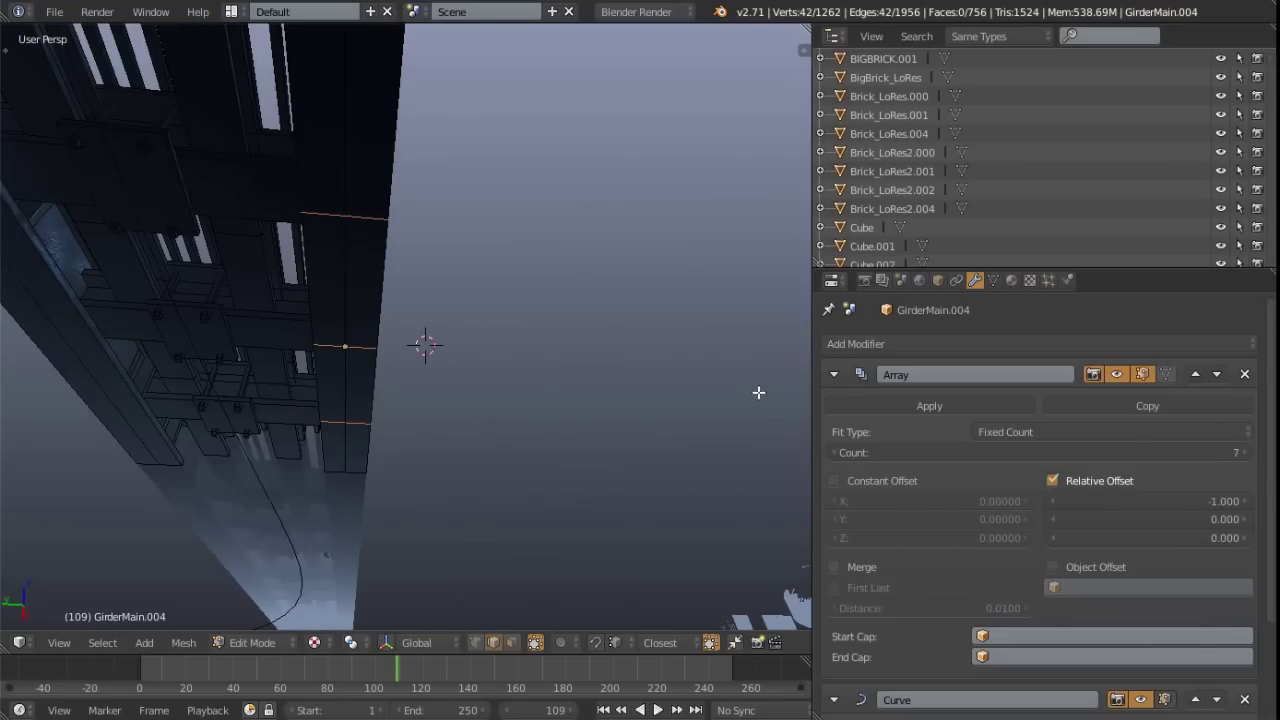
middle_drag(491, 353, 447, 351)
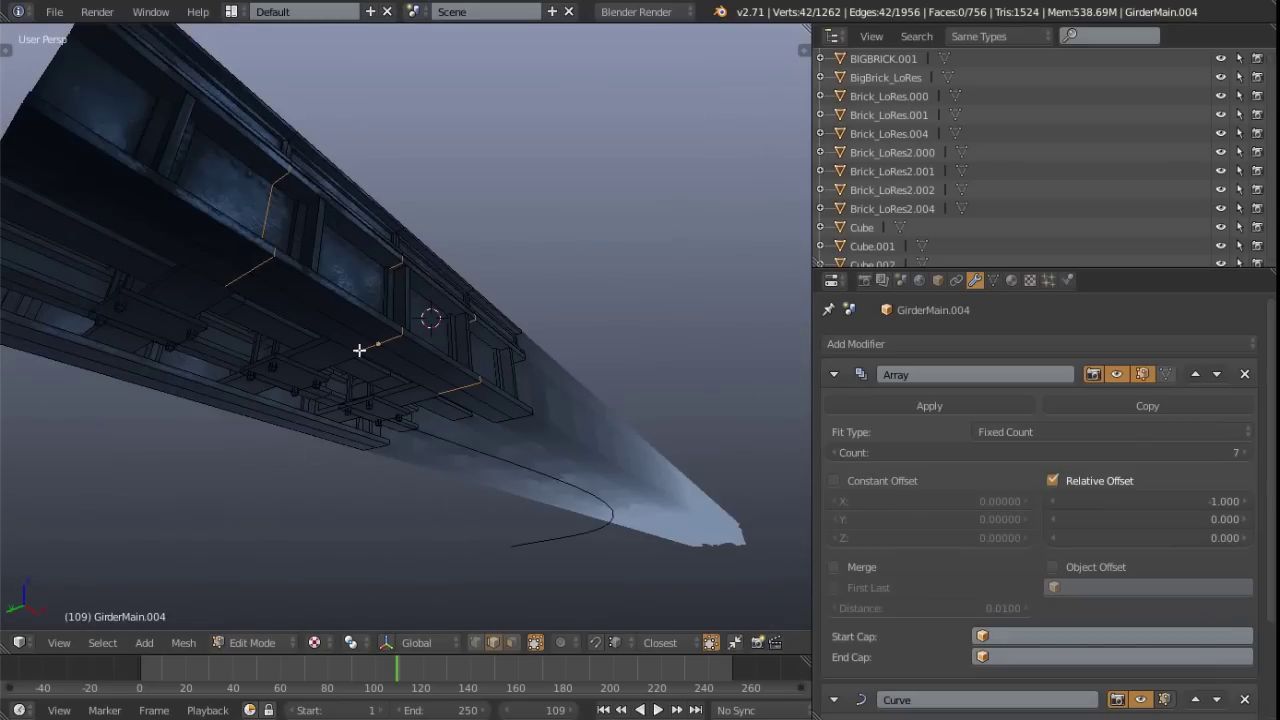
key(z)
mouse_move(245, 358)
middle_down()
mouse_move(386, 366)
mouse_move(576, 413)
mouse_move(400, 375)
mouse_move(388, 328)
middle_up()
key(z)
scroll(451, 374, up, 10)
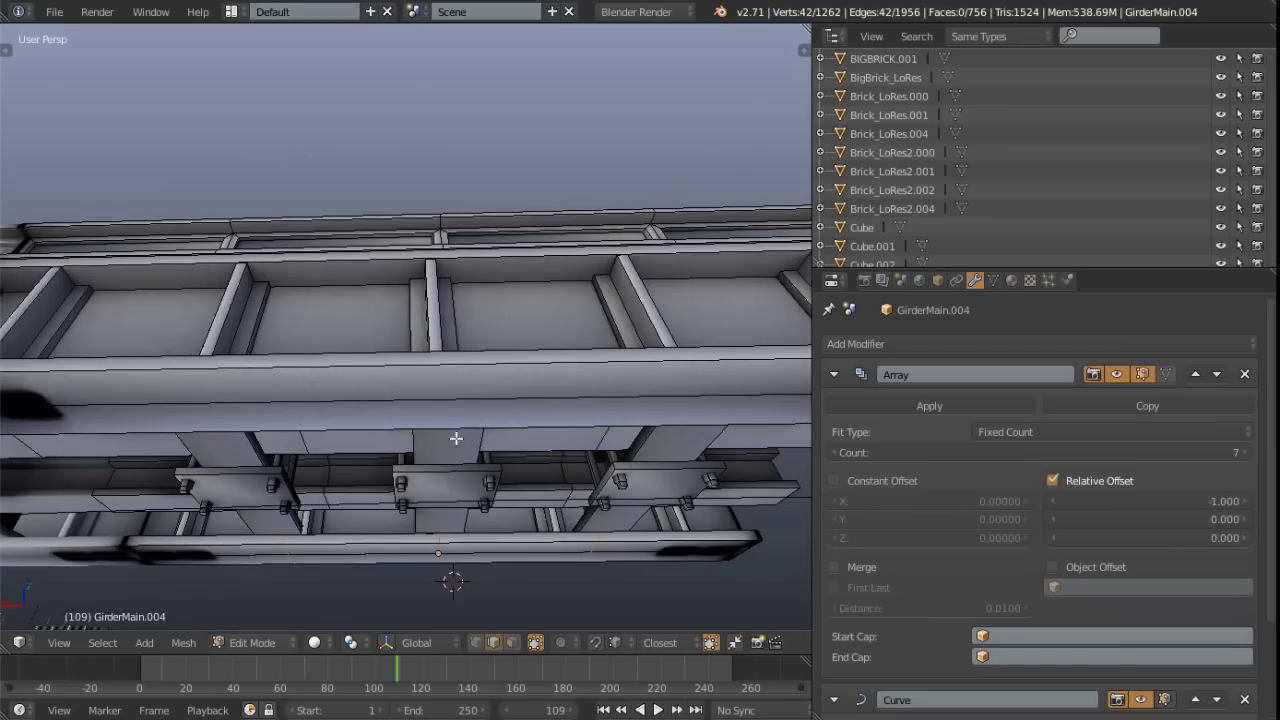
key(ctrl+r)
click(501, 364)
right_click(501, 364)
In face selection mode, select one face on each of the twelve thin beams running lengthwise through the girder
scroll(503, 370, down, 3)
shift+middle_drag(475, 392, 457, 332)
middle_drag(386, 256, 190, 216)
key(ctrl+Tab)
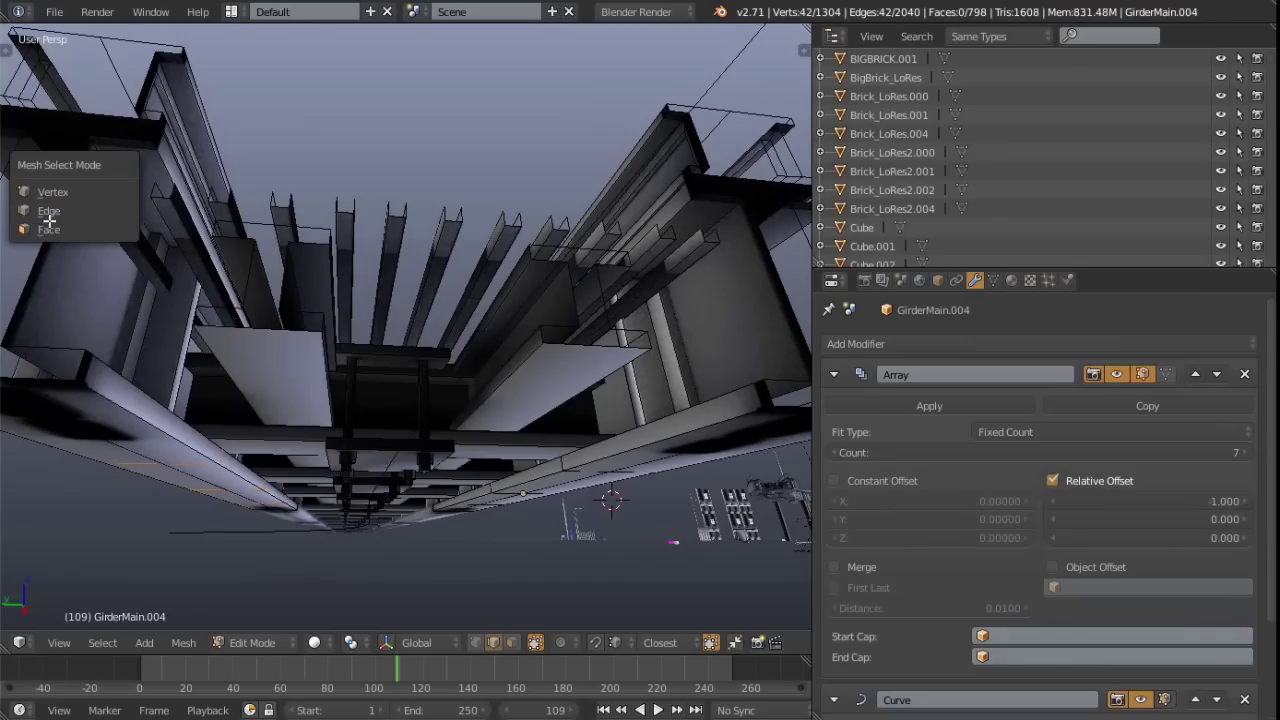
click(85, 229)
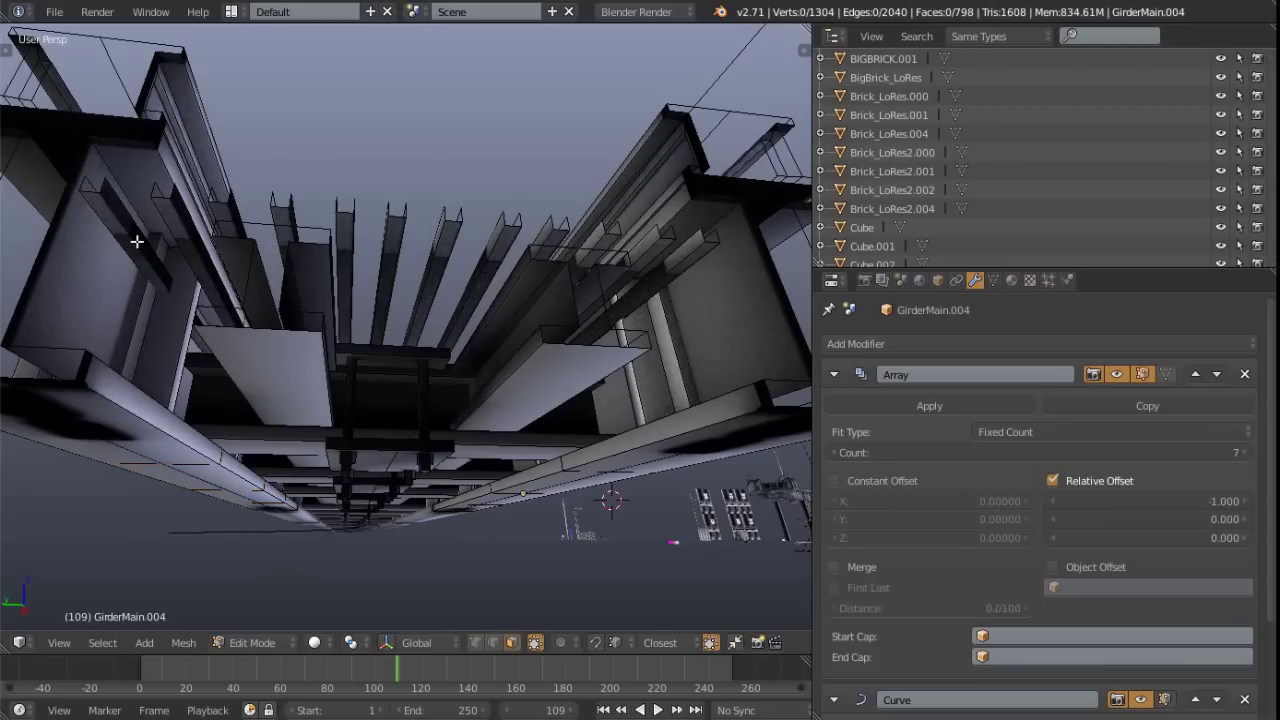
click(100, 206)
shift+click(174, 215)
shift+click(216, 213)
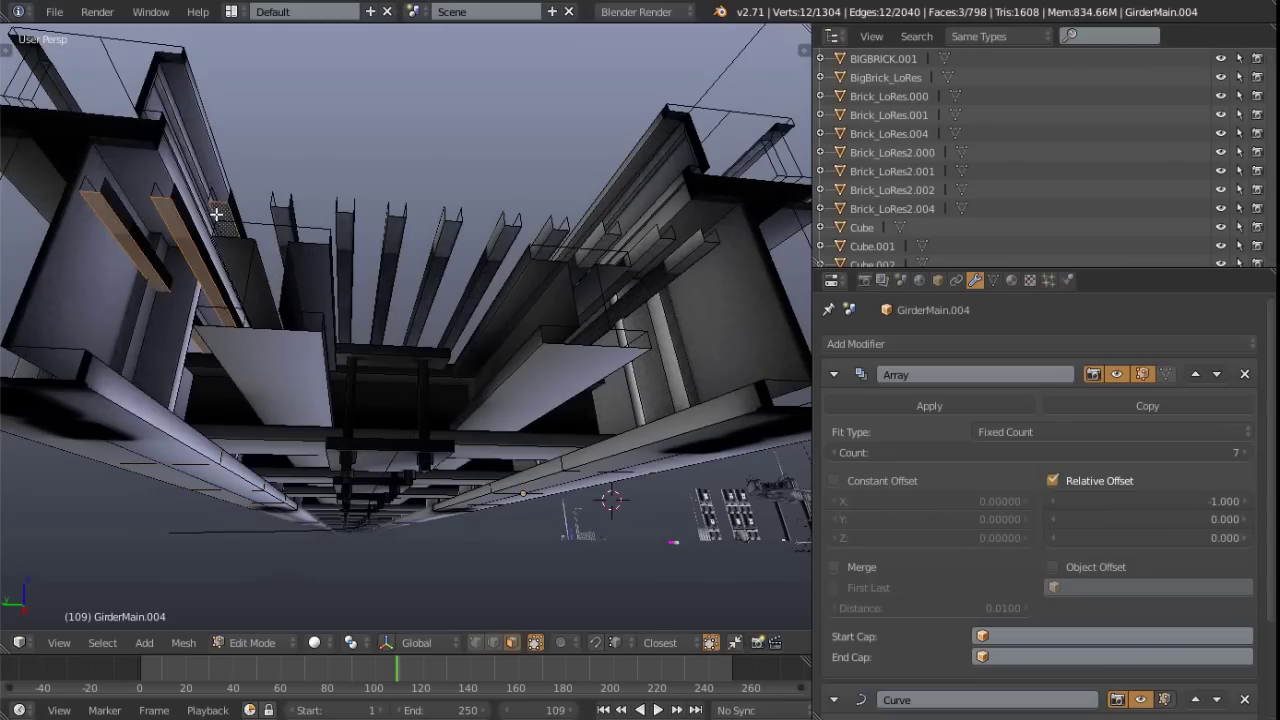
shift+click(279, 210)
shift+click(349, 216)
shift+click(396, 221)
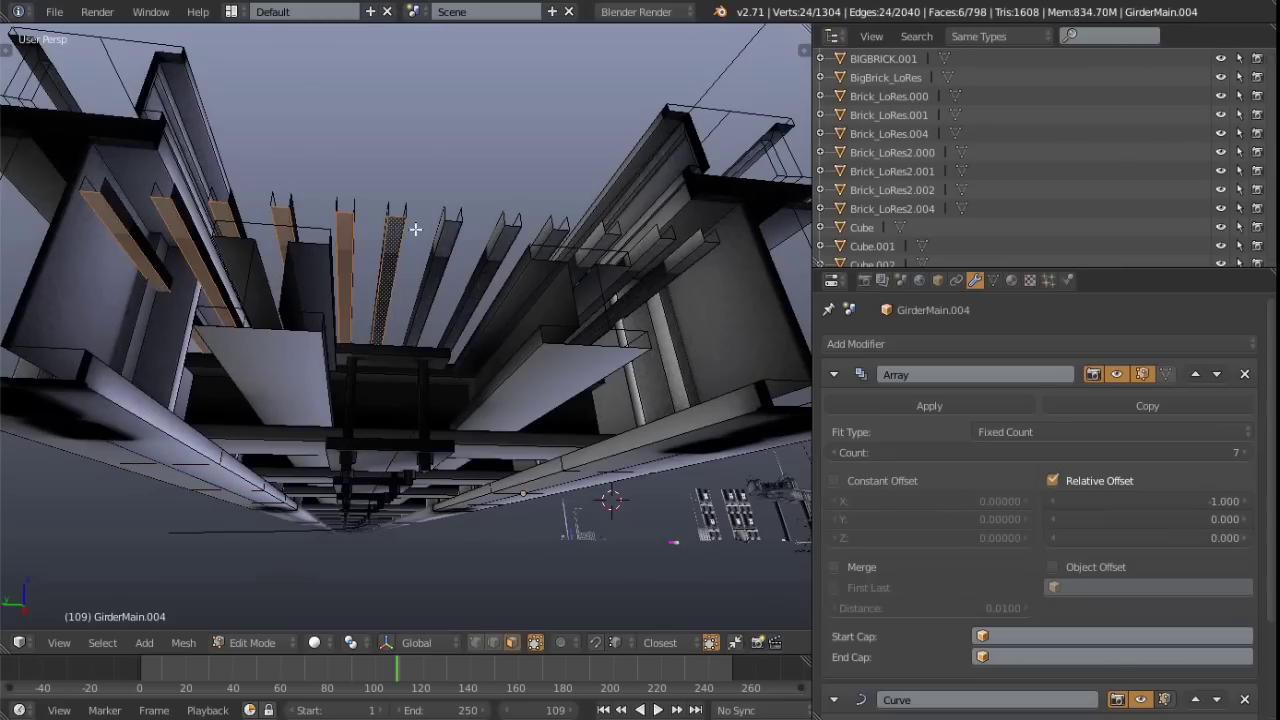
shift+click(449, 236)
shift+click(516, 242)
shift+click(559, 235)
shift+click(599, 235)
shift+click(648, 242)
shift+click(659, 283)
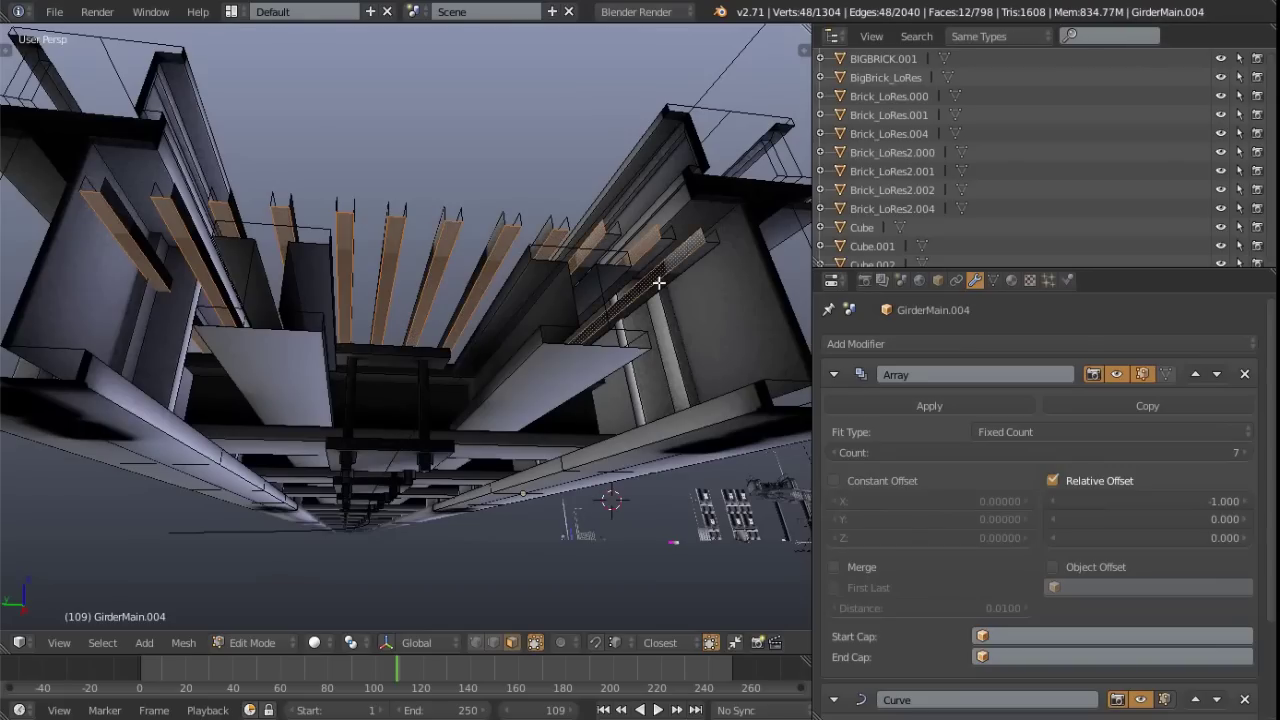
Grow the selection to cover the twelve thin beams fully, and hide all unselected geometry
key(ctrl+KP_Add)
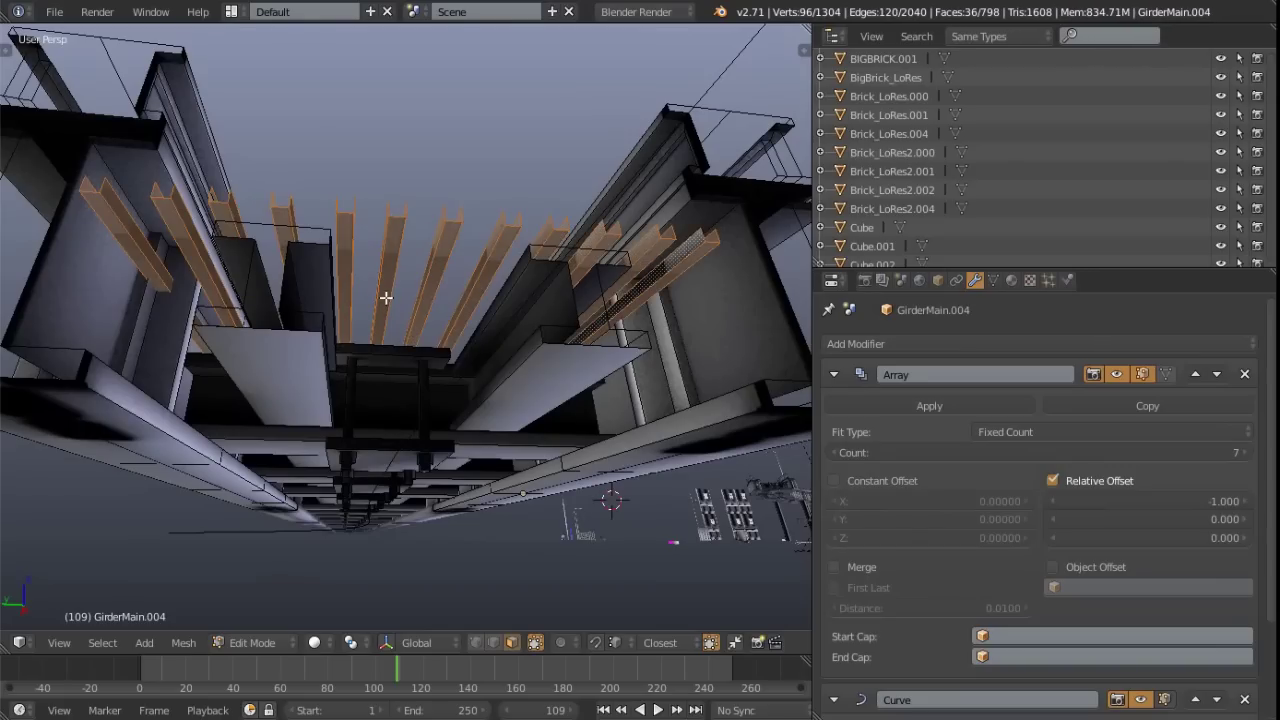
mouse_move(456, 330)
middle_down()
mouse_move(471, 345)
mouse_move(462, 328)
middle_up()
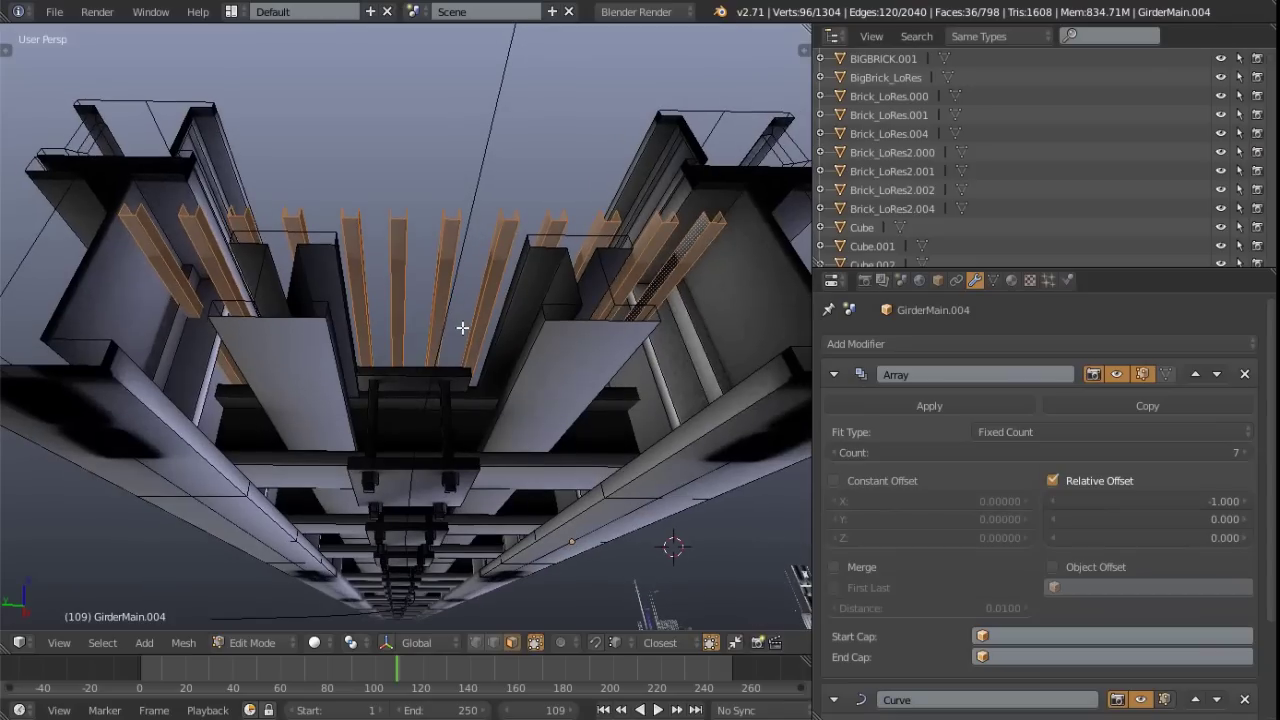
key(shift+h)
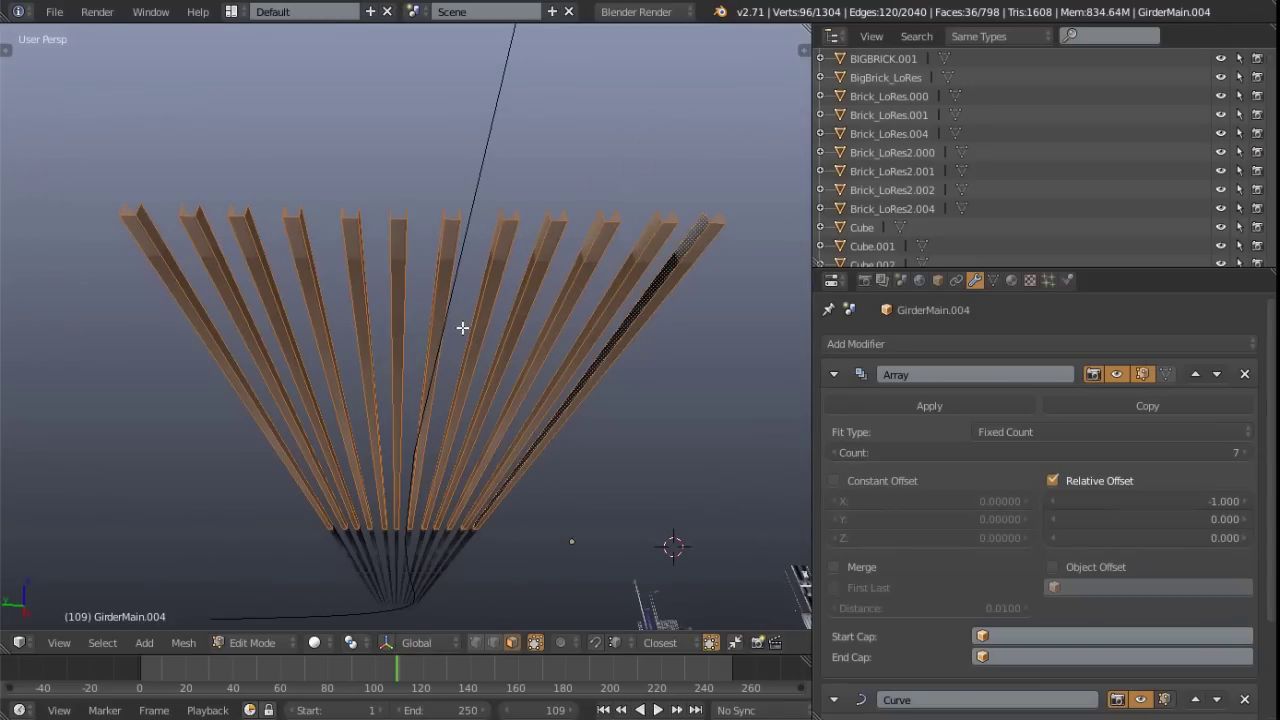
middle_drag(485, 352, 610, 260)
key(ctrl+Up)
middle_drag(614, 300, 614, 314)
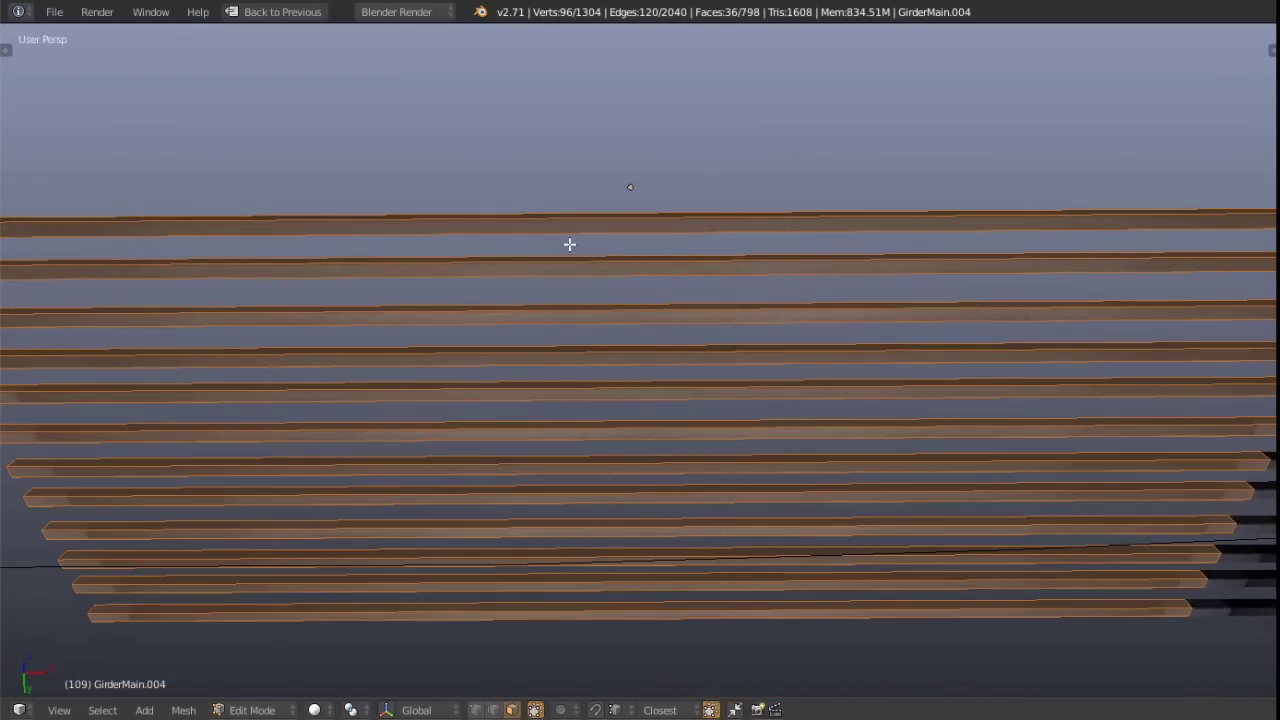
Cut the first two thin beams with four evenly spaced edge loops each, without sliding them
key(a)
key(ctrl+r)
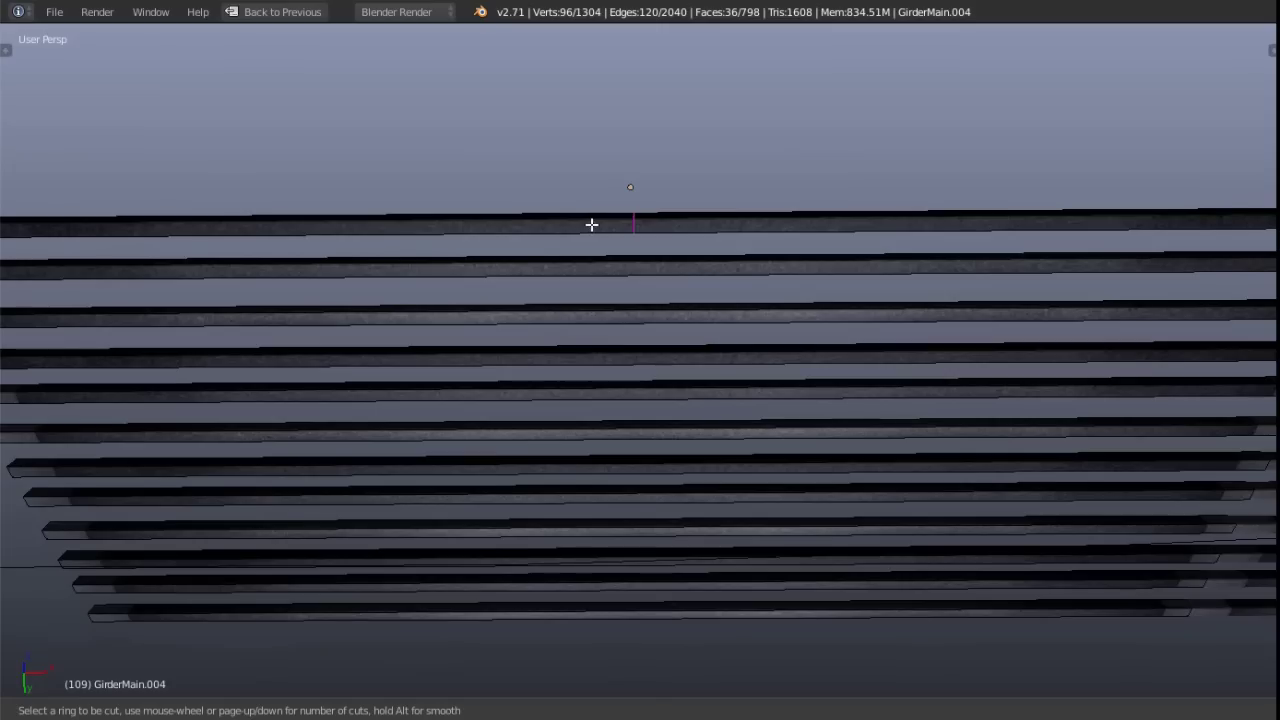
scroll(591, 226, up, 2)
scroll(591, 226, up, 1)
click(591, 225)
right_click(591, 225)
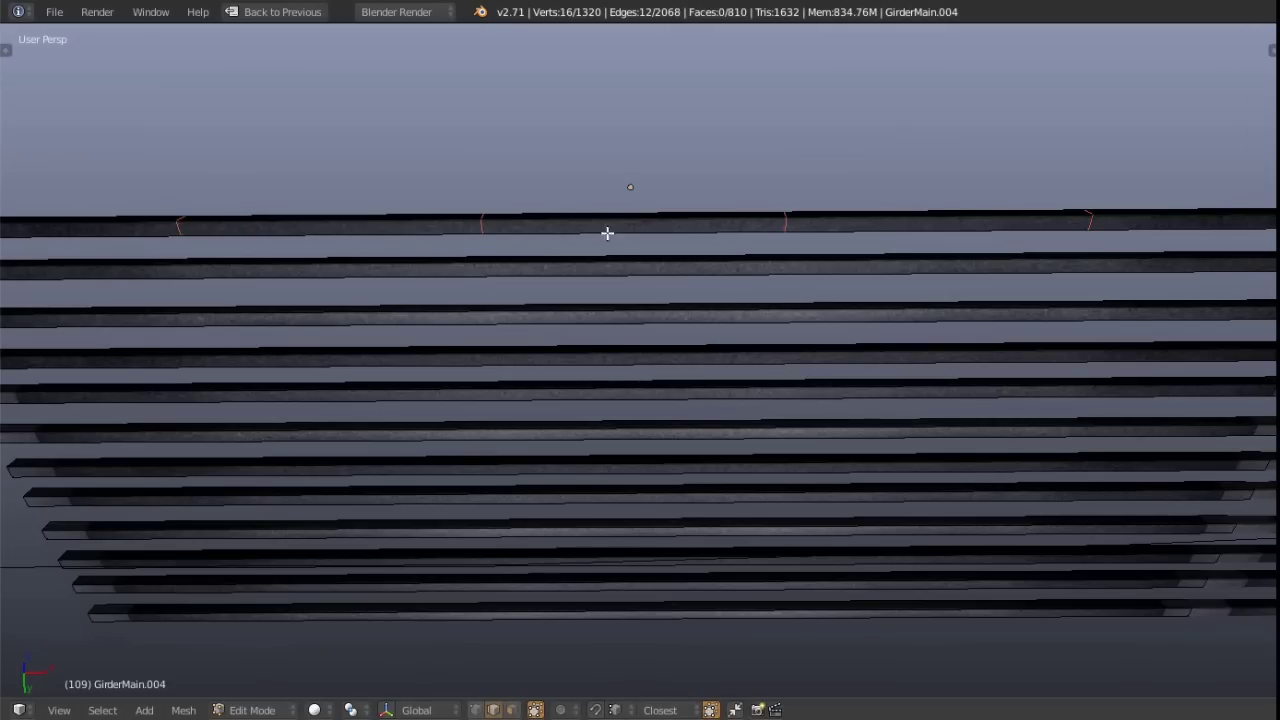
key(ctrl+r)
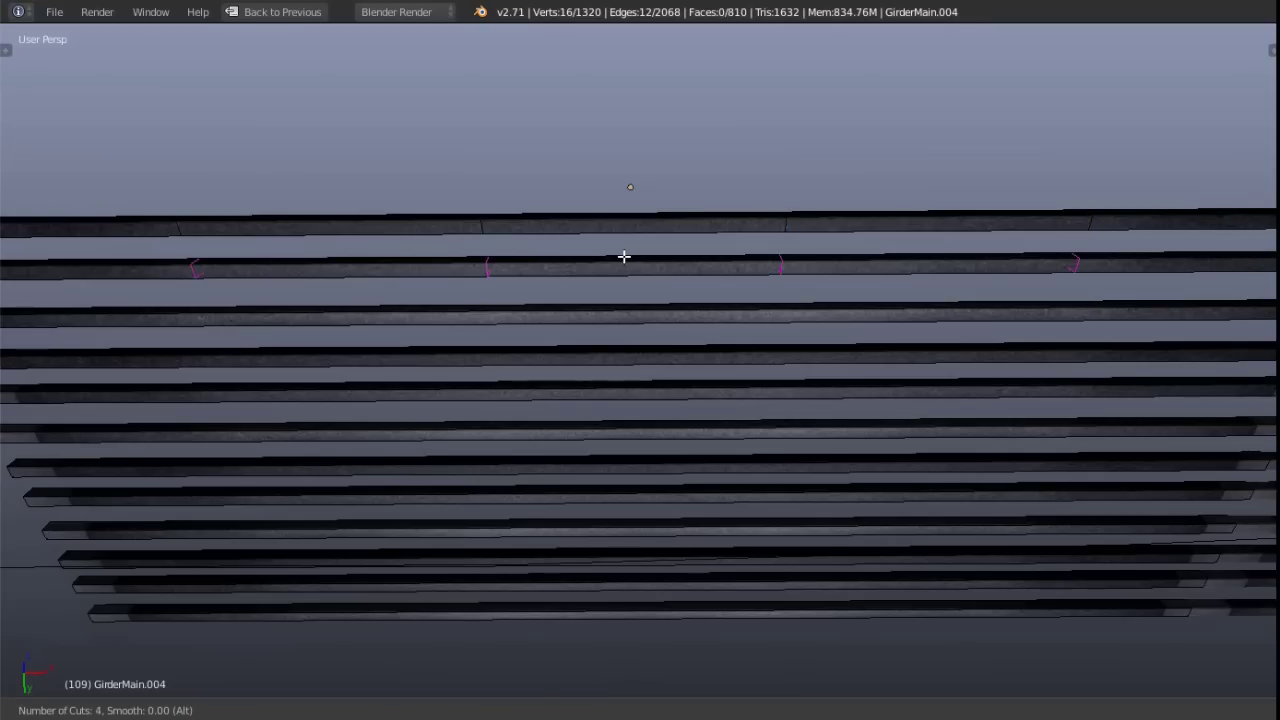
click(624, 257)
right_click(624, 257)
Switch to wireframe shading and turn off the Array modifier's viewport display
key(z)
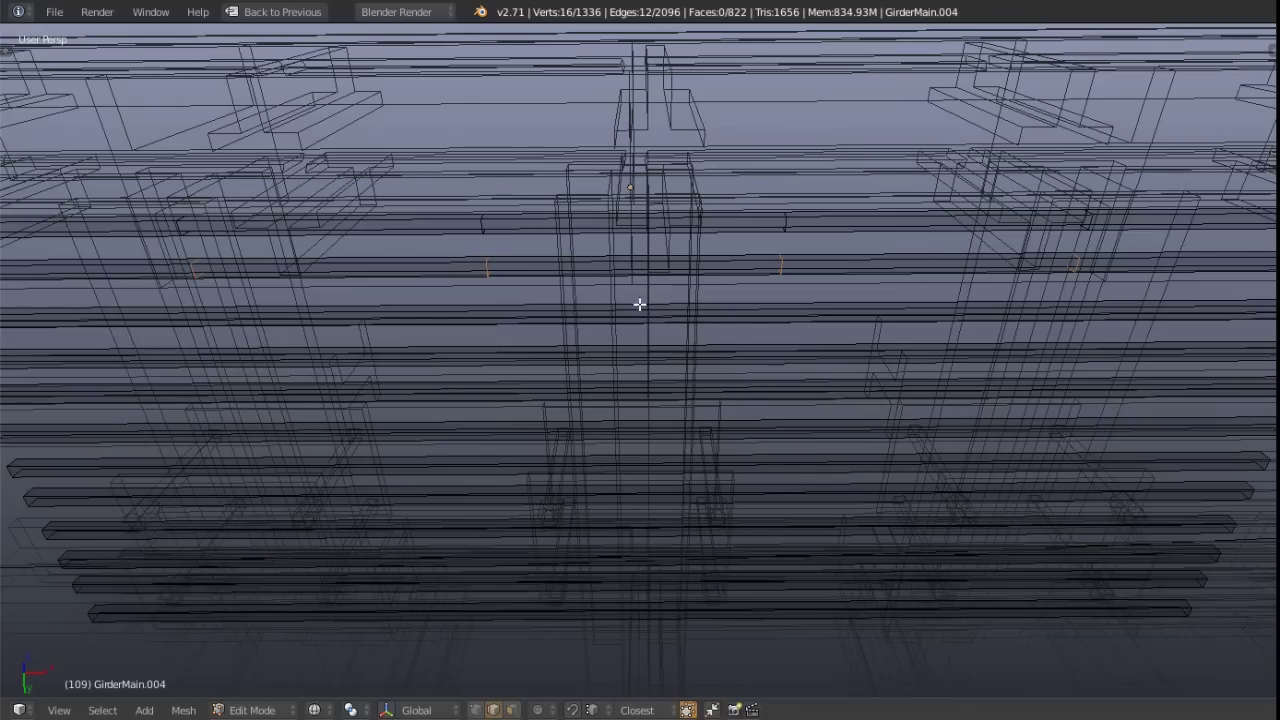
key(ctrl+Up)
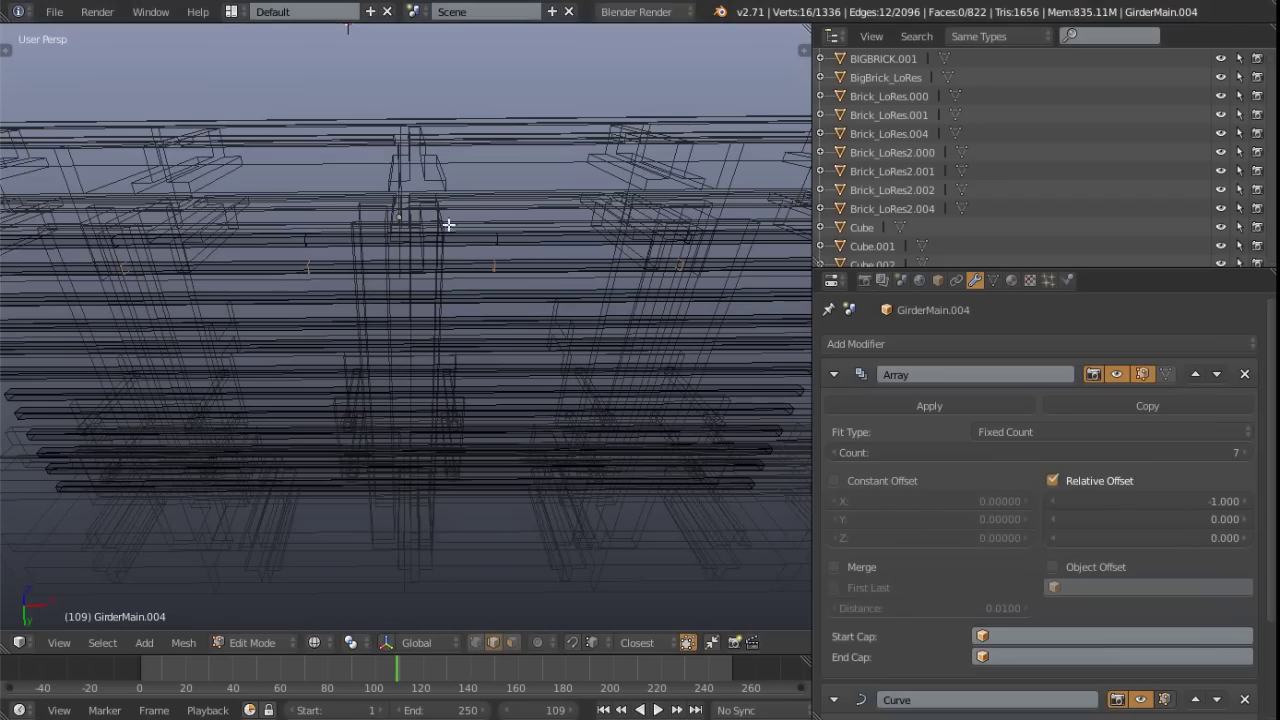
click(1142, 374)
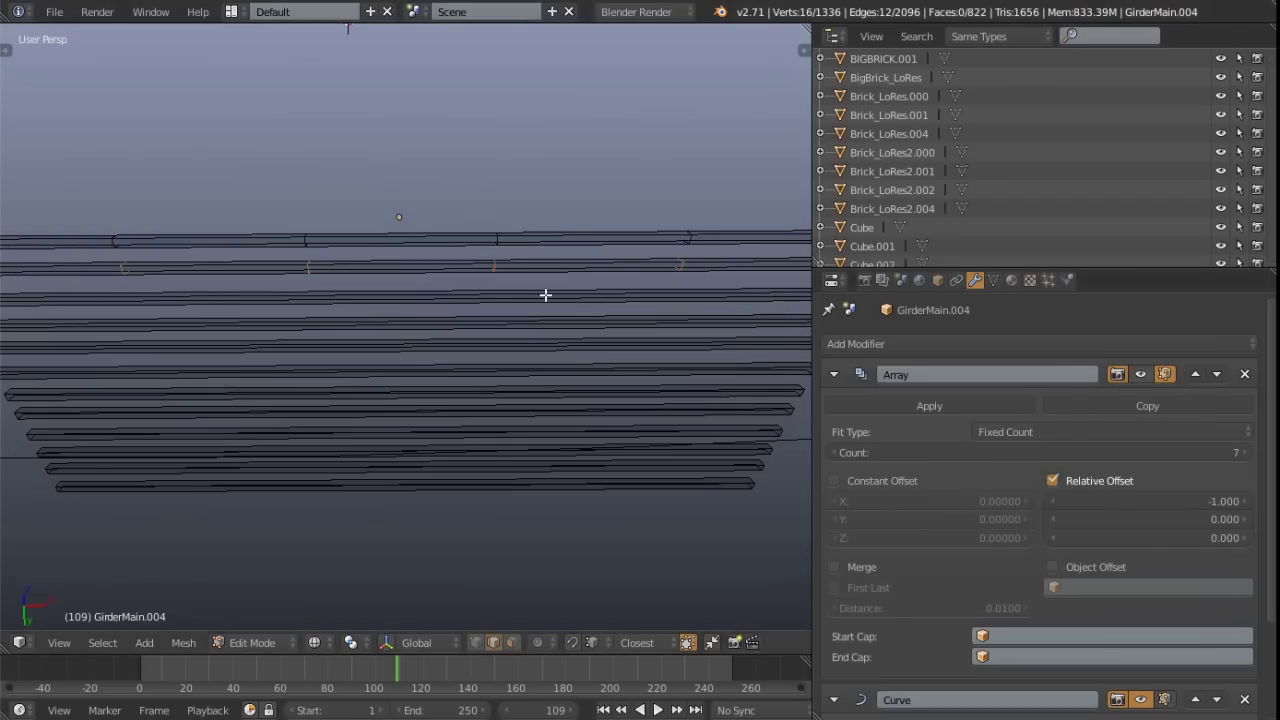
key(ctrl+Up)
Cut each of the remaining ten thin beams with four evenly spaced, unslid edge loops
key(ctrl+r)
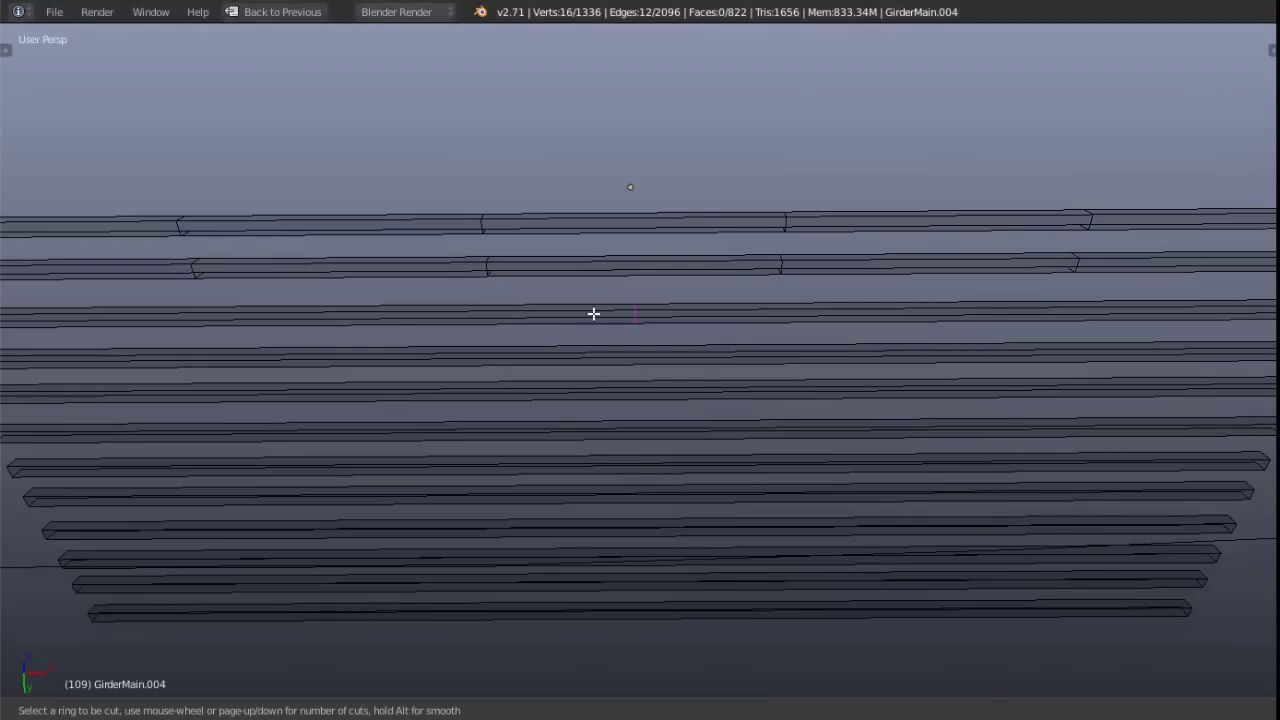
click(593, 314)
right_click(593, 314)
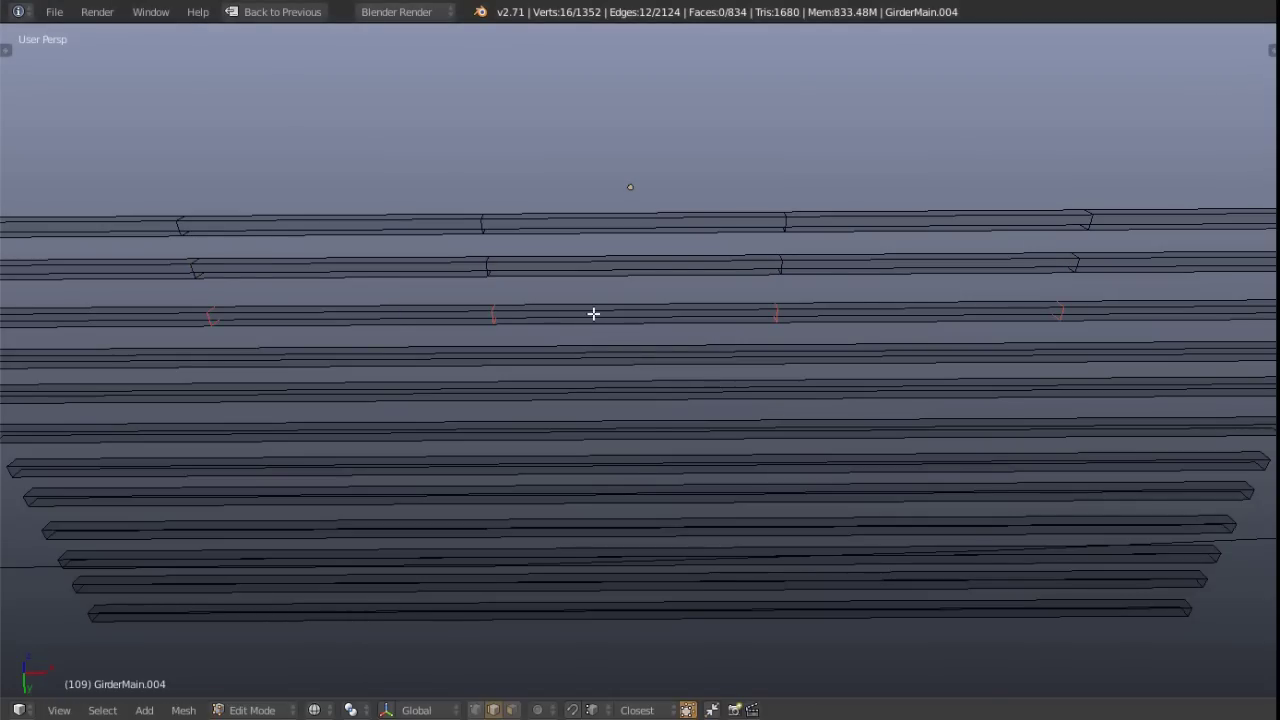
key(ctrl+r)
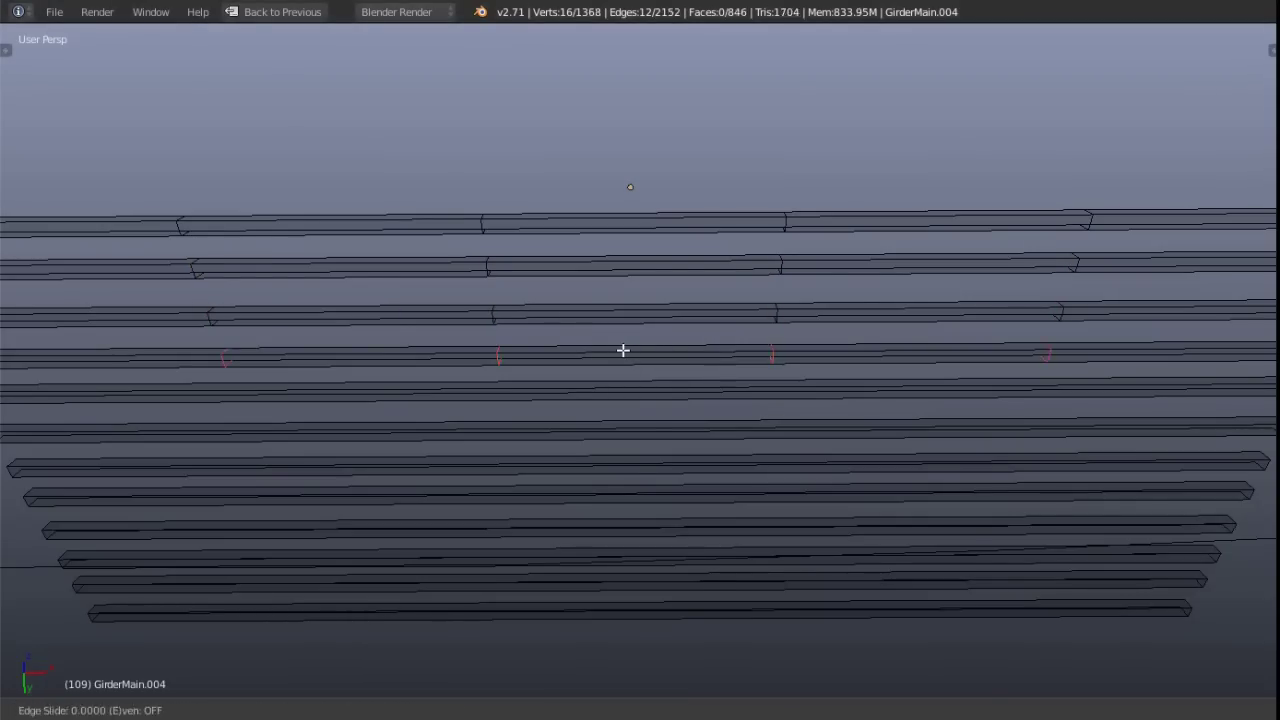
click(623, 350)
right_click(627, 388)
key(ctrl+r)
scroll(627, 388, up, 1)
click(627, 388)
right_click(627, 388)
key(ctrl+r)
scroll(638, 441, down, 1)
scroll(638, 441, up, 1)
click(638, 441)
right_click(638, 441)
key(ctrl+r)
scroll(645, 474, up, 3)
click(645, 474)
right_click(645, 474)
key(ctrl+r)
scroll(645, 498, up, 2)
click(645, 498)
right_click(645, 498)
key(ctrl+r)
scroll(650, 523, up, 3)
click(650, 523)
right_click(650, 523)
key(ctrl+r)
scroll(658, 545, up, 2)
click(658, 545)
right_click(658, 545)
key(ctrl+r)
scroll(655, 575, up, 3)
click(655, 575)
right_click(655, 575)
key(ctrl+r)
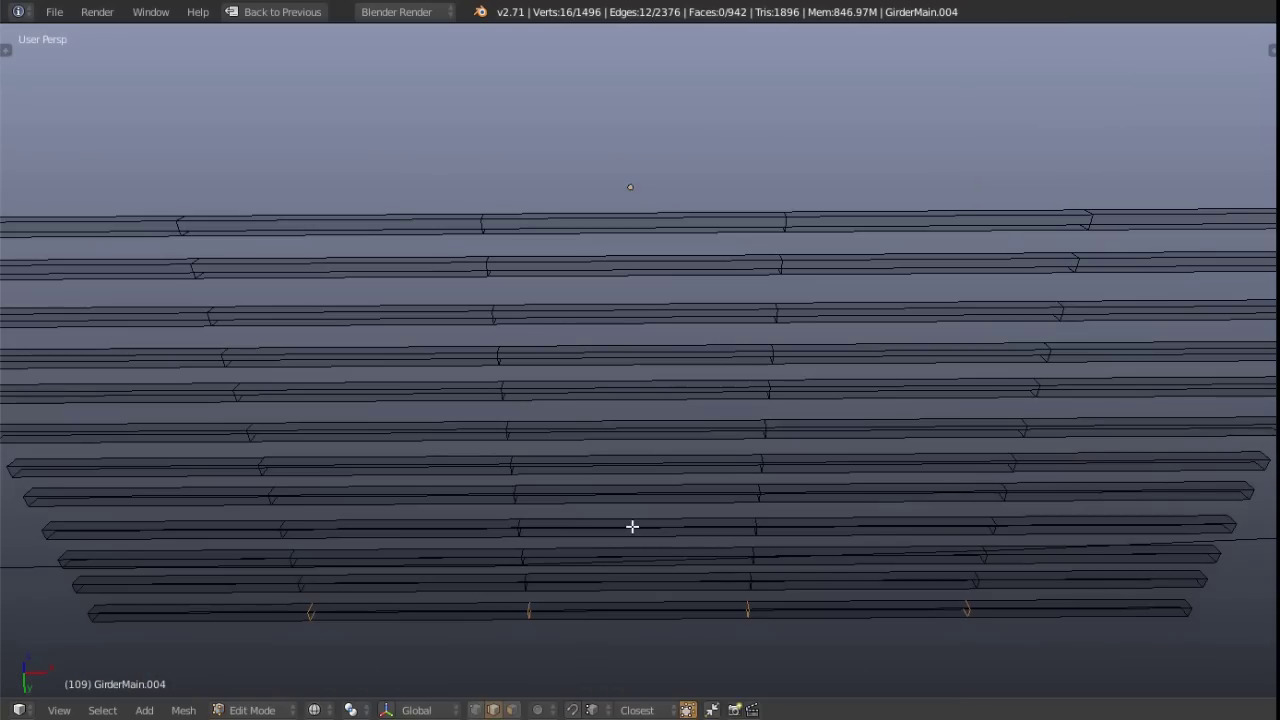
Reveal the hidden girder geometry, deselect everything and return to solid shading
key(alt+h)
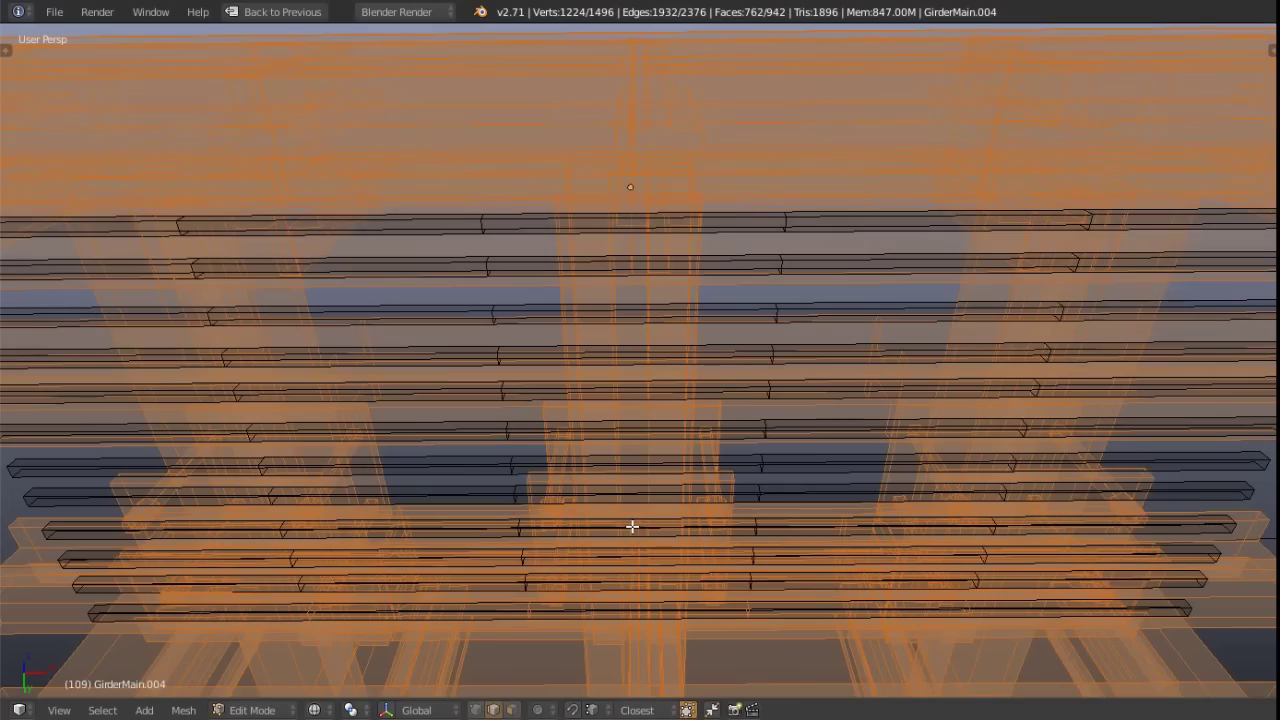
key(a)
key(ctrl+Up)
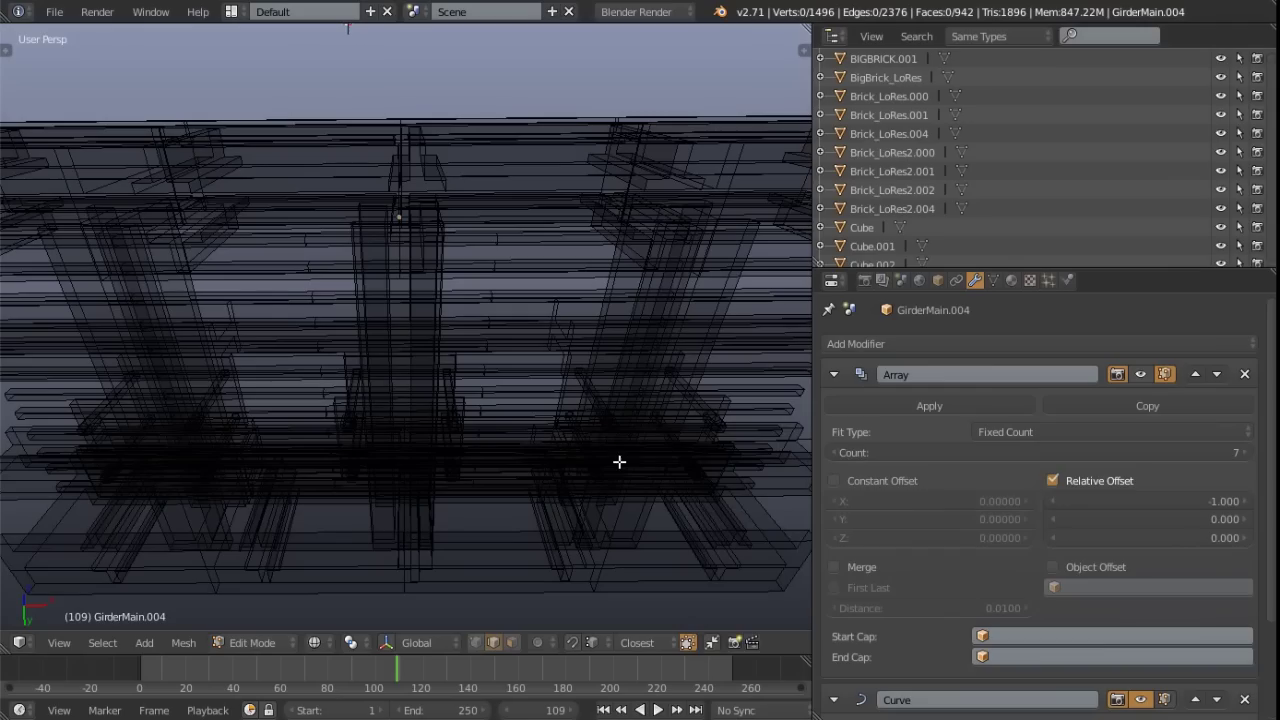
key(z)
scroll(484, 425, down, 4)
scroll(467, 414, up, 2)
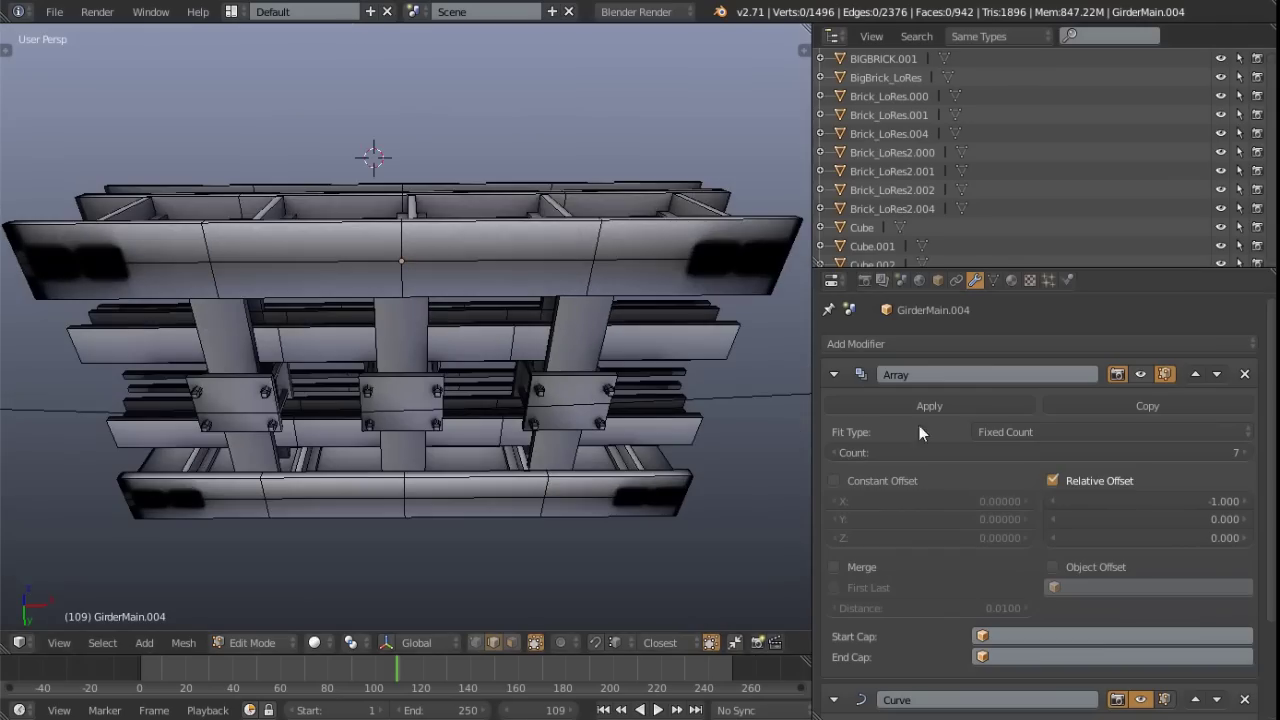
Turn the Array modifier's viewport display back on and leave Edit Mode
click(1139, 374)
key(shift+z)
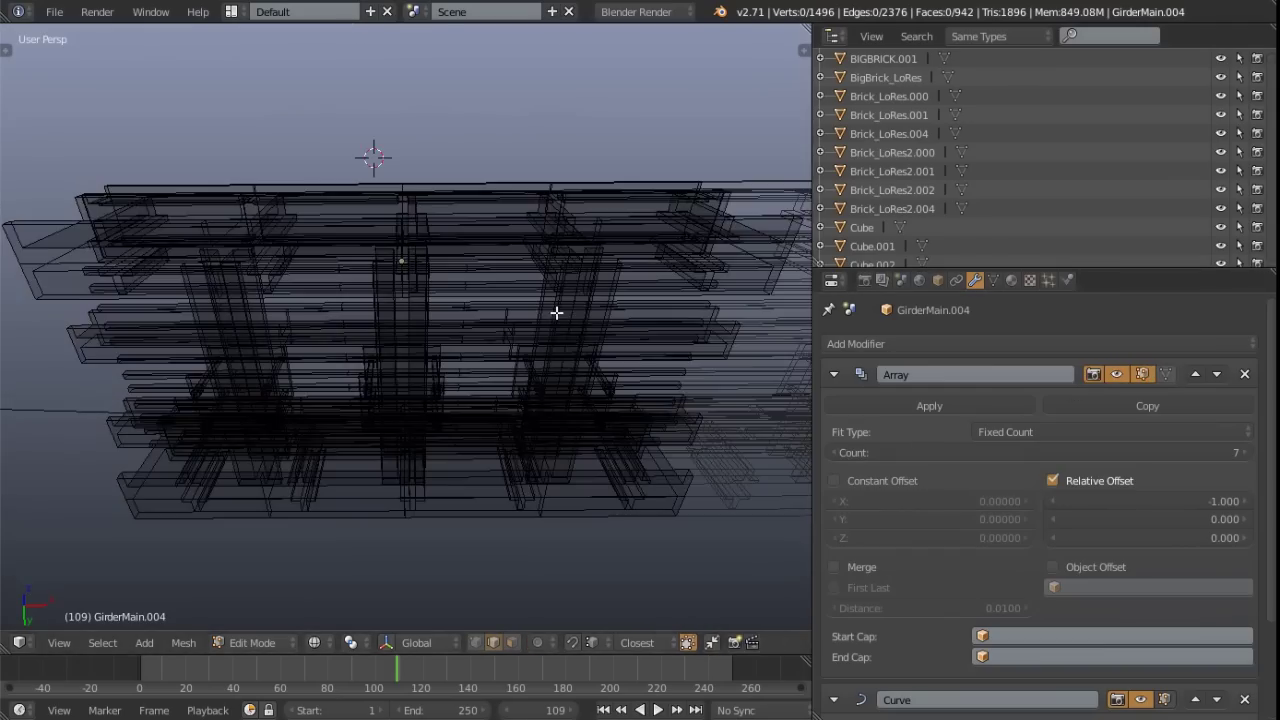
mouse_move(521, 307)
middle_down()
mouse_move(580, 351)
mouse_move(551, 394)
mouse_move(551, 363)
mouse_move(528, 347)
mouse_move(500, 278)
mouse_move(574, 399)
mouse_move(482, 492)
mouse_move(520, 412)
mouse_move(375, 452)
mouse_move(260, 390)
mouse_move(443, 340)
mouse_move(491, 432)
mouse_move(541, 303)
mouse_move(420, 303)
mouse_move(440, 351)
mouse_move(223, 357)
mouse_move(239, 288)
mouse_move(591, 451)
mouse_move(383, 371)
mouse_move(477, 420)
mouse_move(509, 376)
mouse_move(509, 403)
mouse_move(463, 363)
mouse_move(480, 384)
mouse_move(229, 343)
mouse_move(503, 371)
mouse_move(486, 349)
mouse_move(434, 389)
mouse_move(420, 463)
mouse_move(480, 486)
mouse_move(404, 299)
mouse_move(315, 244)
mouse_move(474, 428)
mouse_move(522, 455)
mouse_move(489, 354)
mouse_move(490, 433)
mouse_move(508, 447)
middle_up()
key(Tab)
key(z)
scroll(500, 472, down, 6)
scroll(315, 244, up, 3)
Duplicate the horizontal I-beam beside the separate girder parts and move the copy, with Z locked, next to the curved girder
right_click(512, 455)
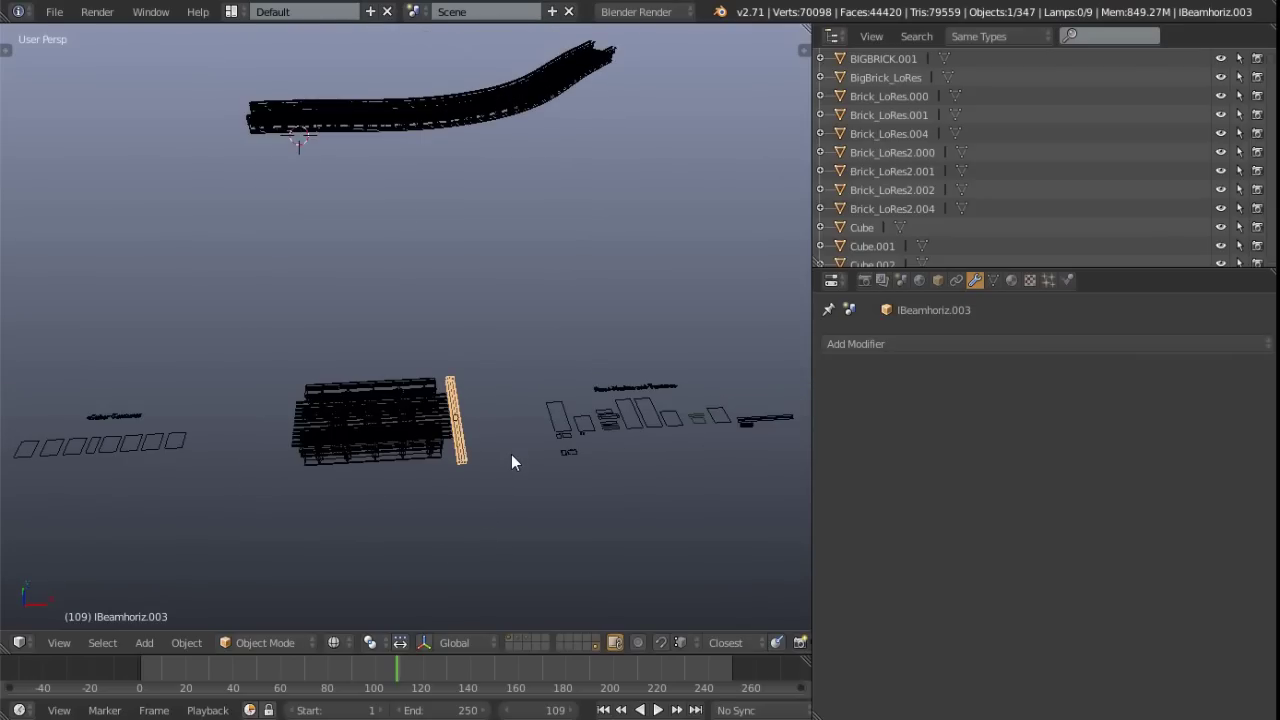
key(shift+d)
key(shift+z)
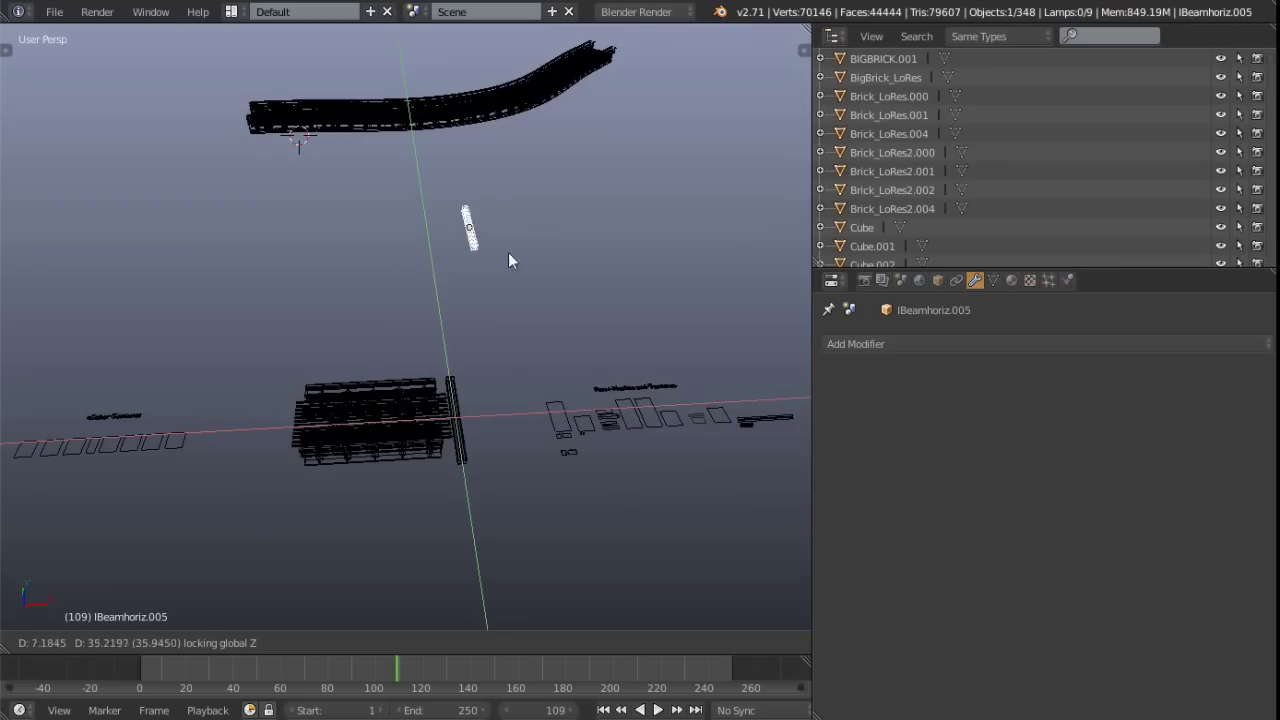
click(618, 129)
shift+middle_drag(550, 100, 497, 363)
scroll(433, 364, up, 6)
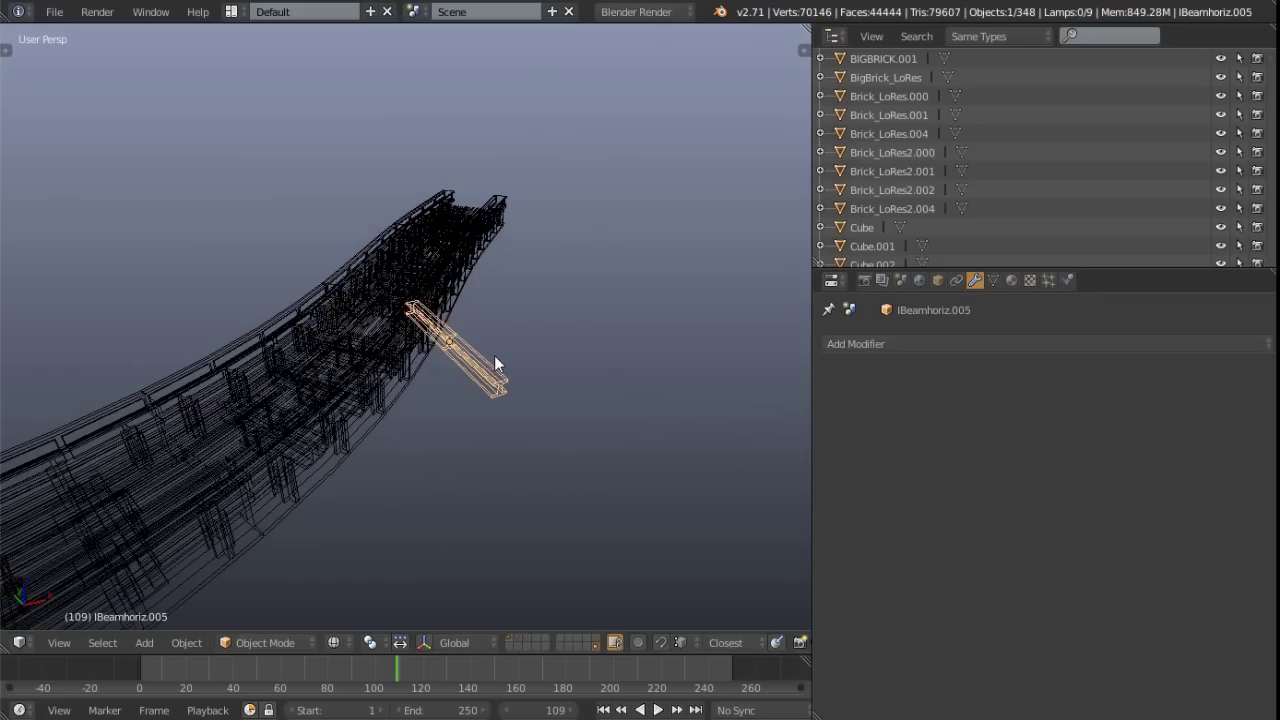
Rotate the copied I-beam 90 degrees about the X axis to stand it upright
key(r)
text(x)
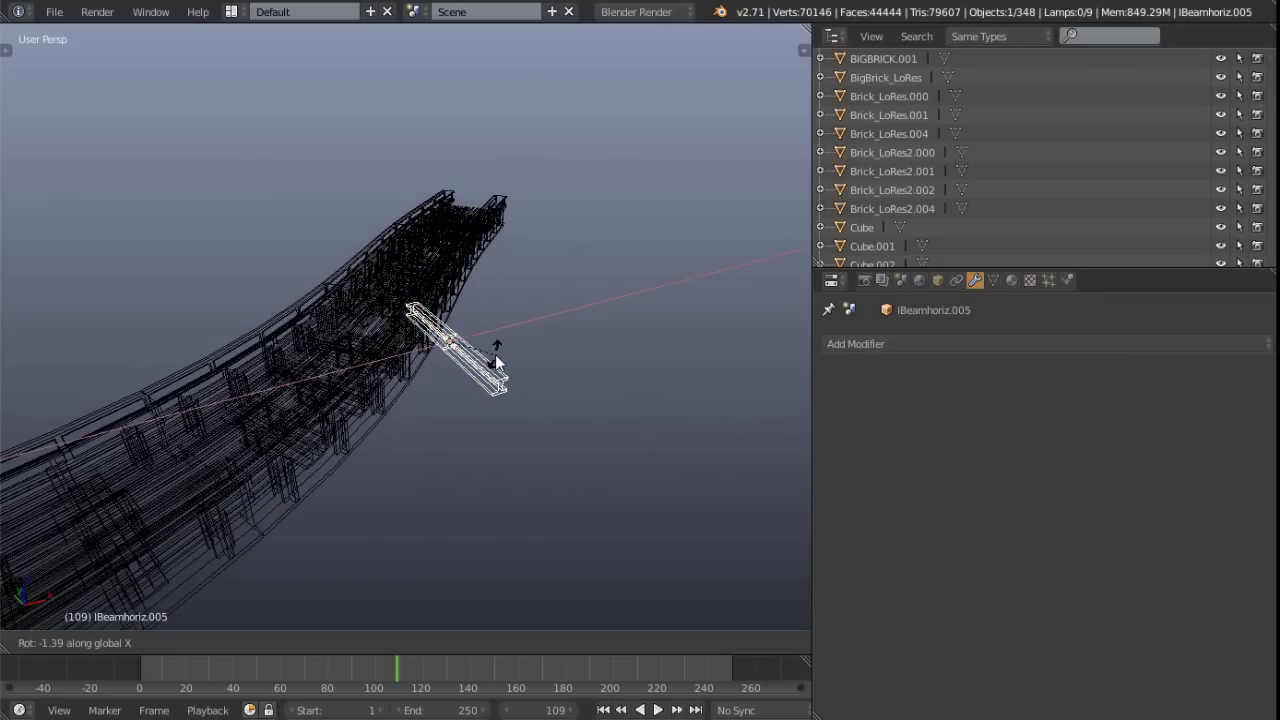
text(90)
key(Return)
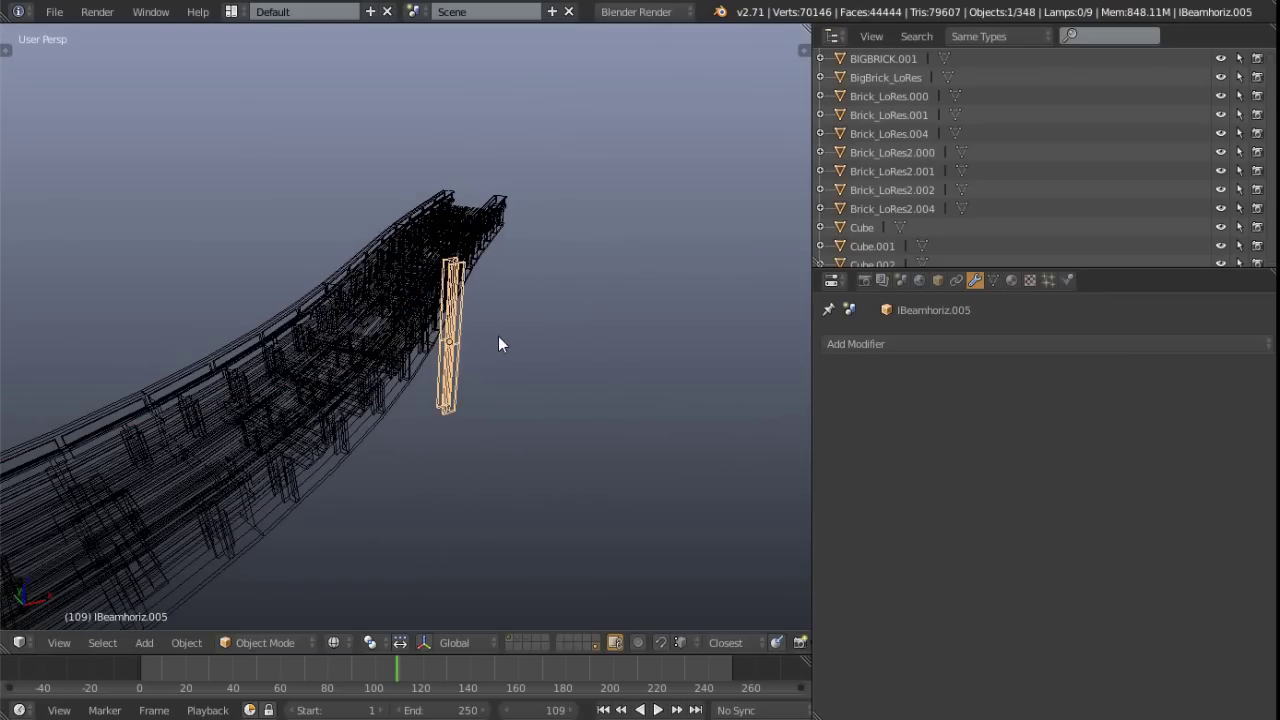
Lower the upright I-beam along Z toward the girder's underside and switch to solid shading
middle_drag(498, 336, 437, 297)
key(g)
key(z)
click(440, 371)
key(z)
scroll(468, 434, up, 6)
middle_drag(493, 376, 500, 371)
Shift the upright I-beam horizontally under the girder's outer edge, and lower it along Z until its top meets the underside
key(g)
key(shift+z)
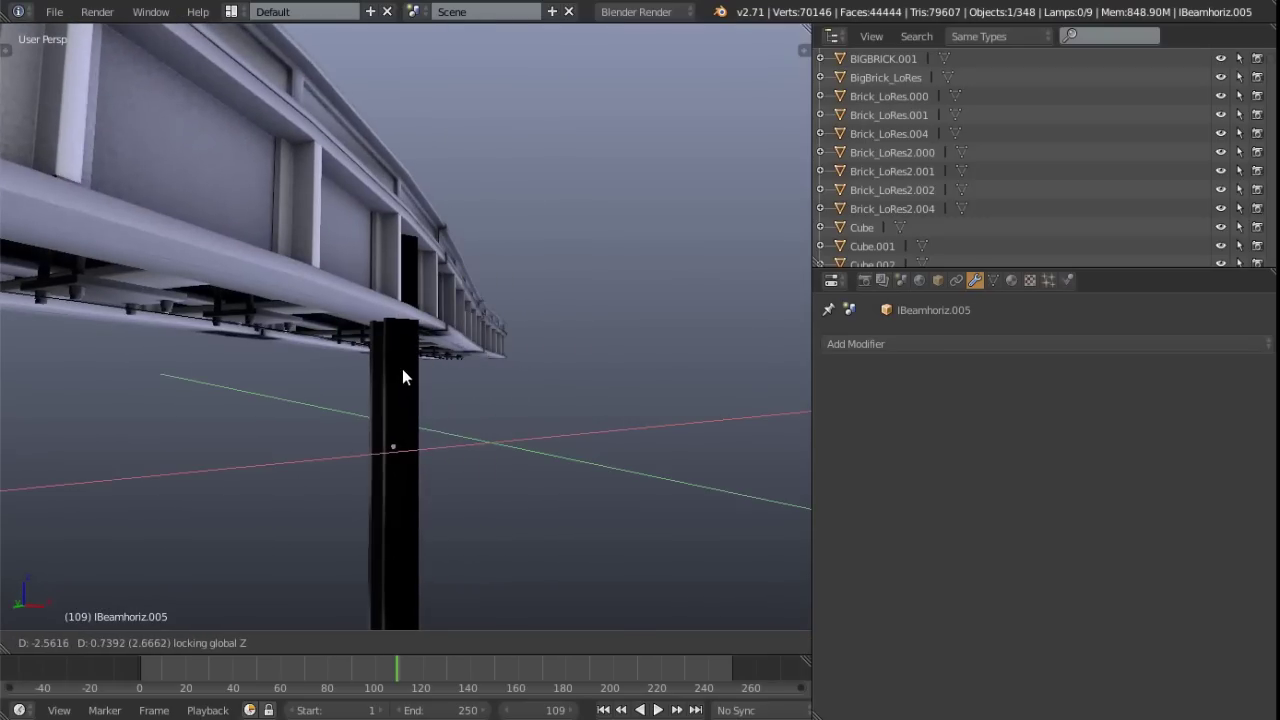
click(405, 367)
key(g)
key(z)
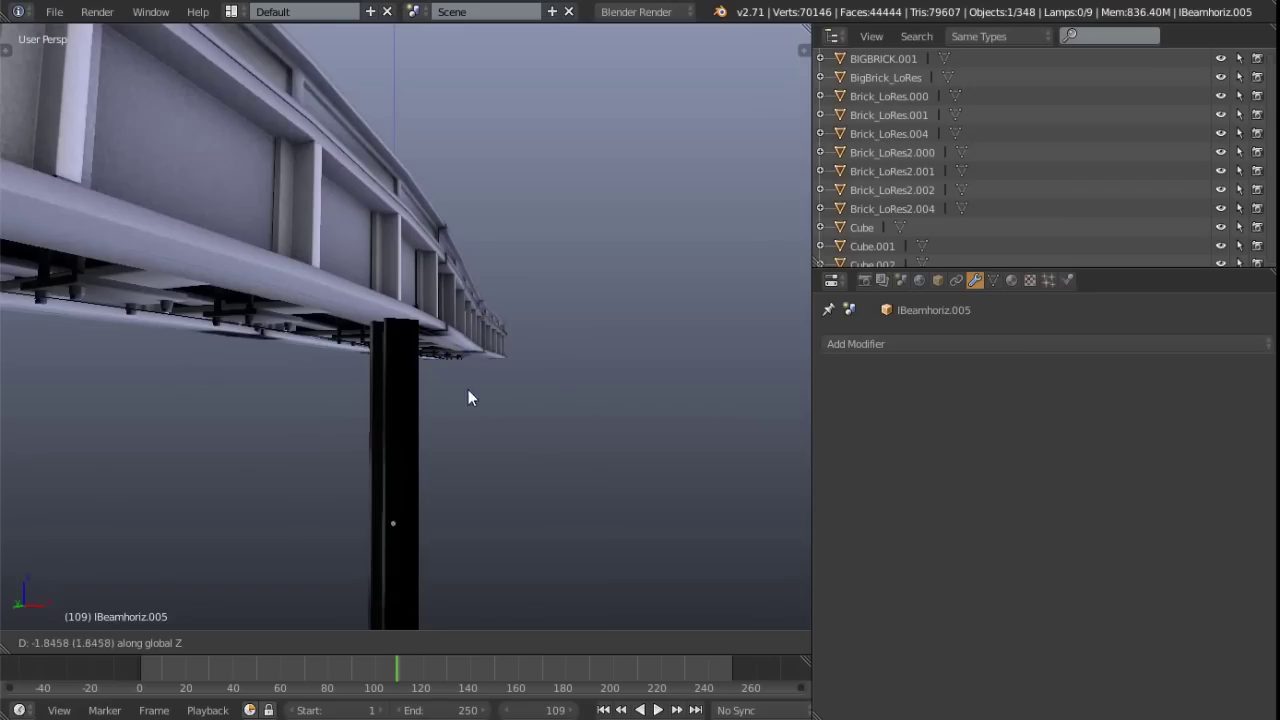
click(474, 394)
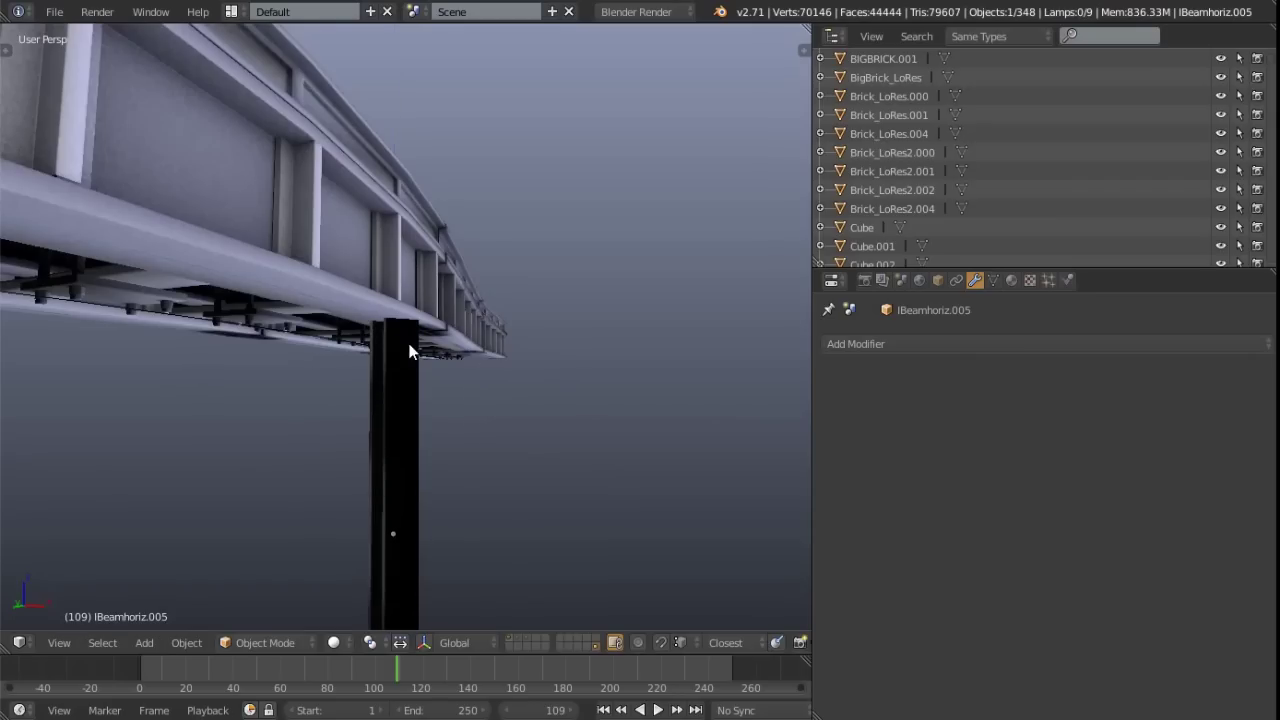
In wireframe top view, move the upright I-beam along the track to the outer corner of the curved girder's far end
middle_drag(414, 349, 360, 392)
key(KP_7)
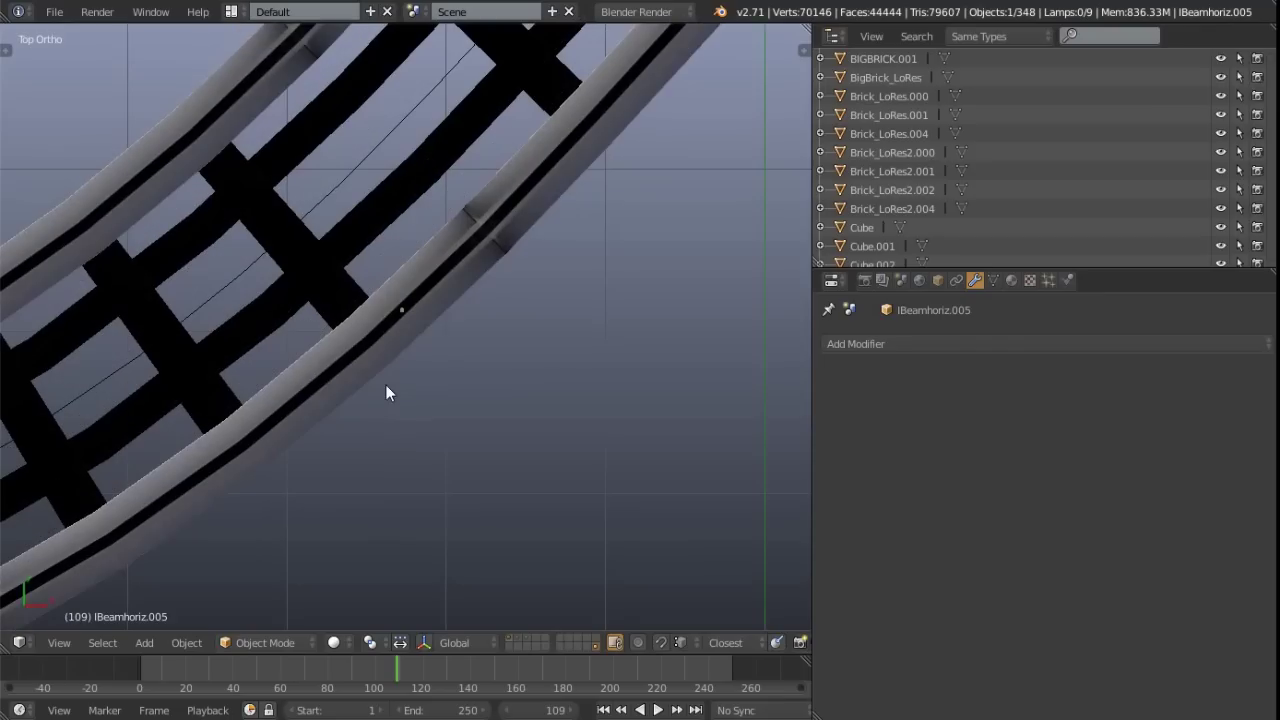
key(z)
scroll(399, 380, down, 5)
shift+middle_drag(437, 340, 399, 413)
scroll(425, 390, down, 3)
scroll(345, 388, up, 3)
scroll(320, 455, down, 1)
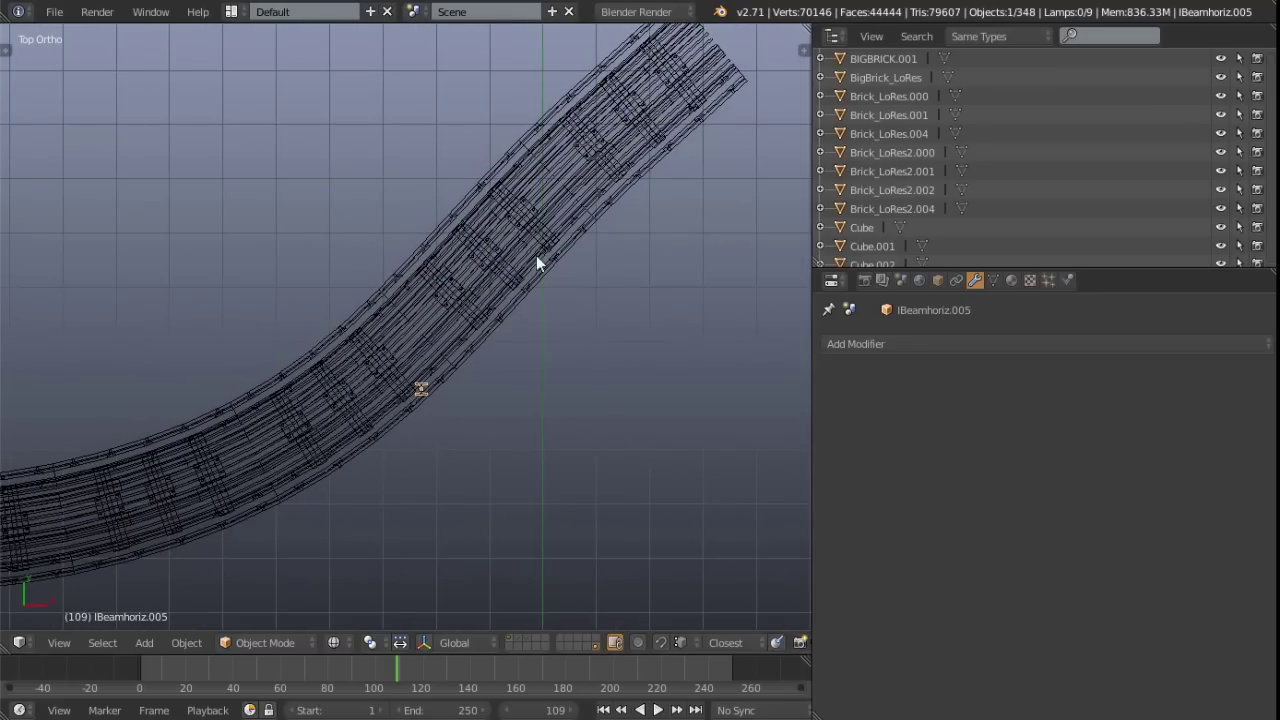
shift+middle_drag(414, 414, 401, 444)
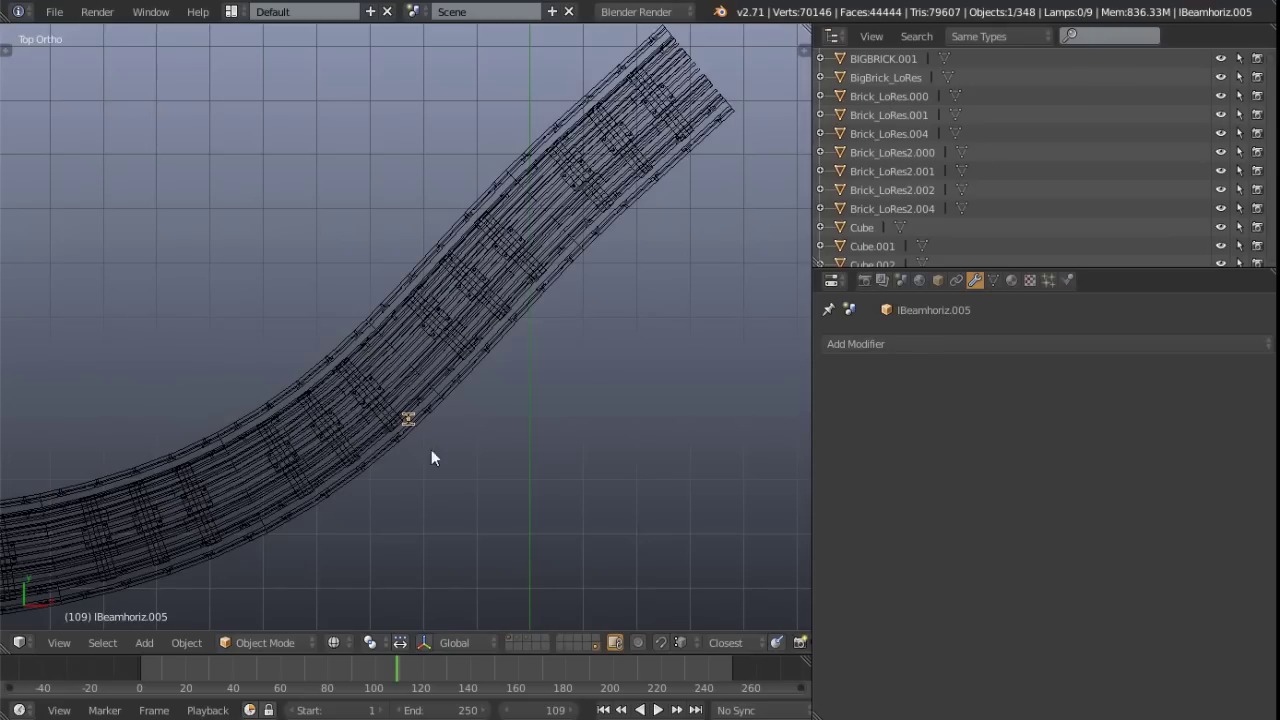
key(g)
click(716, 119)
shift+middle_drag(677, 151, 522, 316)
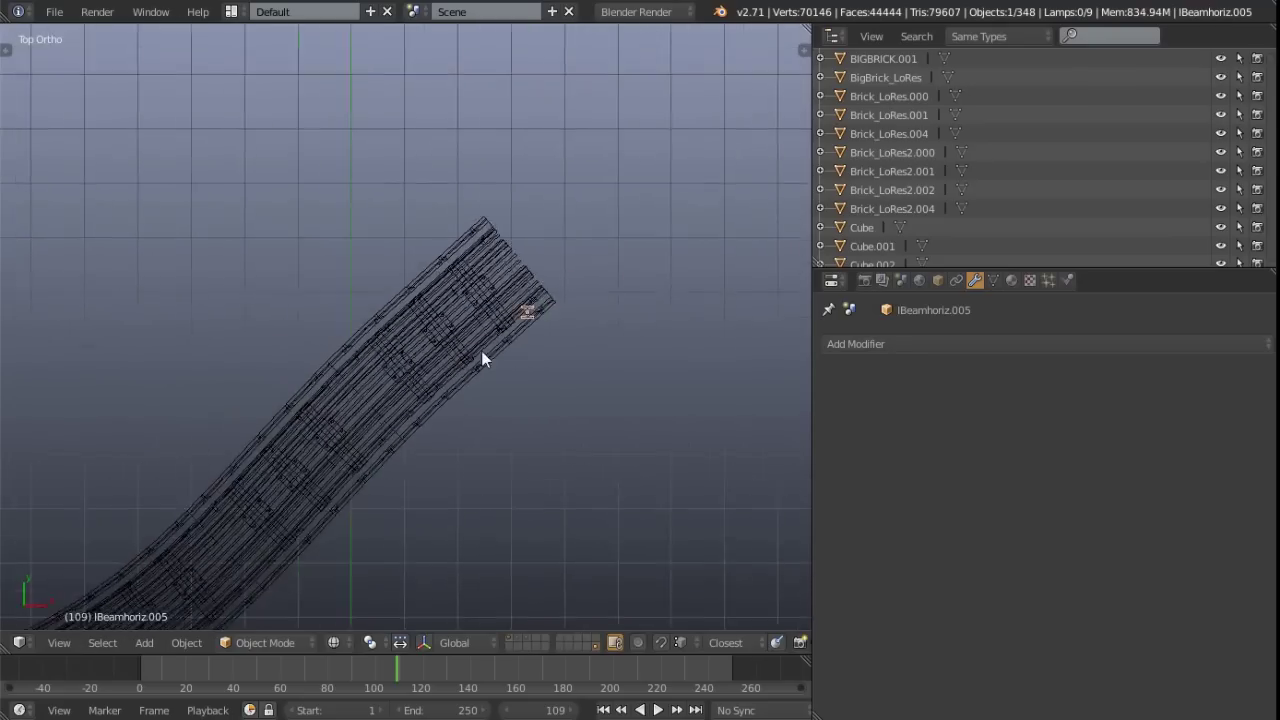
Rotate the upright I-beam in top view to align with the track direction and move it onto the outer corner of the girder's end
scroll(522, 316, up, 8)
key(r)
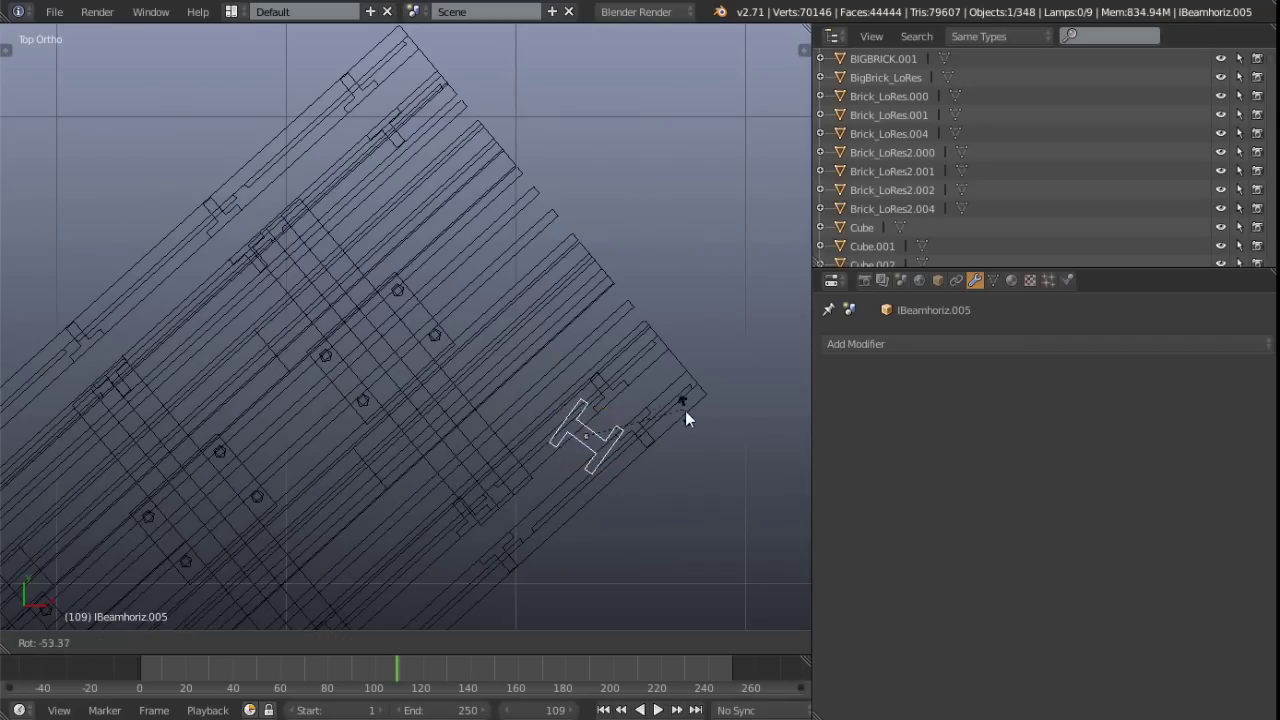
click(690, 431)
key(g)
click(646, 411)
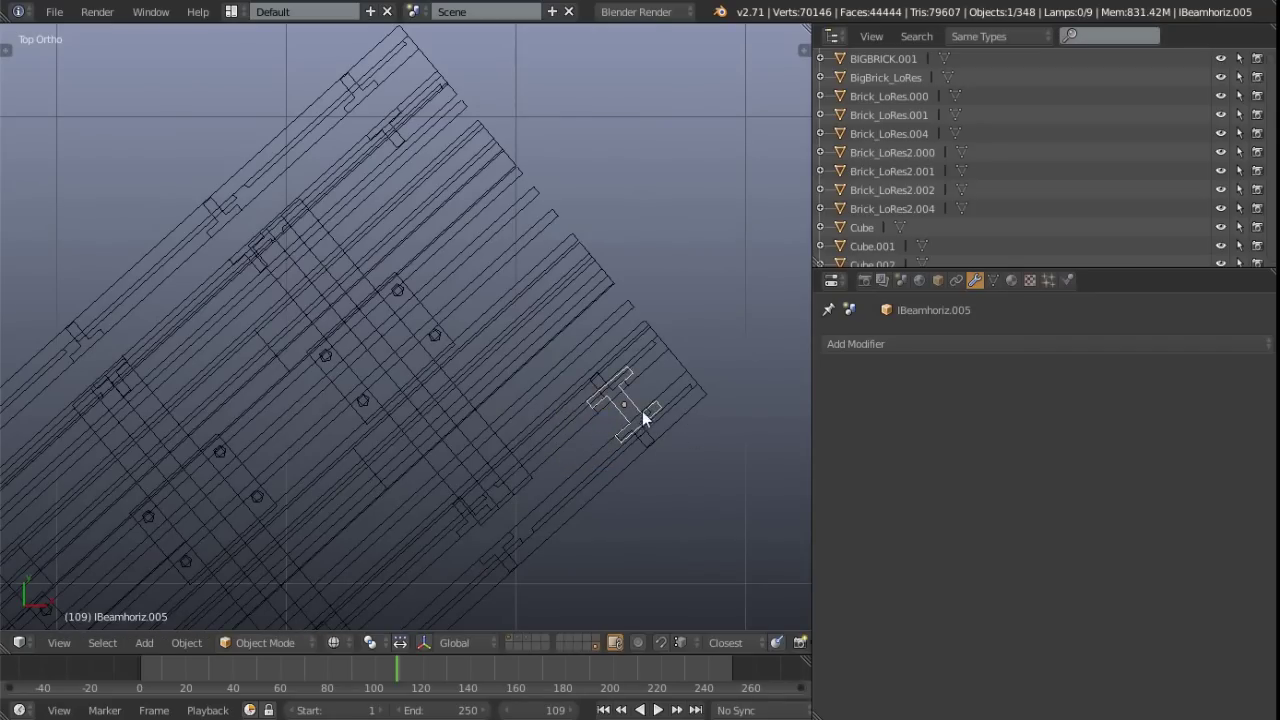
Duplicate the pillar to the opposite corner of the girder's end, about -4.38 along X and 5.15 along Y
scroll(646, 411, down, 1)
key(shift+d)
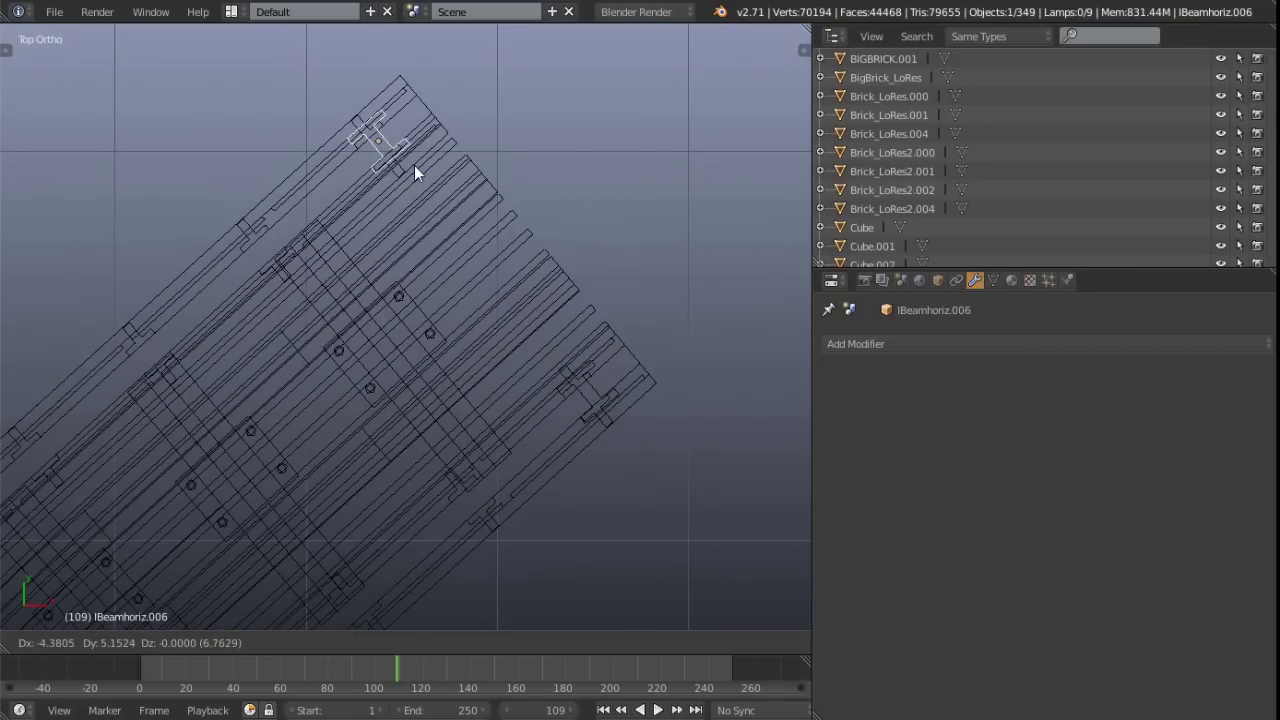
click(414, 165)
Select both end pillars and duplicate the pair partway down the track, placing the copies at the two ends of a crossbeam in the bend
shift+right_click(591, 382)
scroll(440, 400, down, 5)
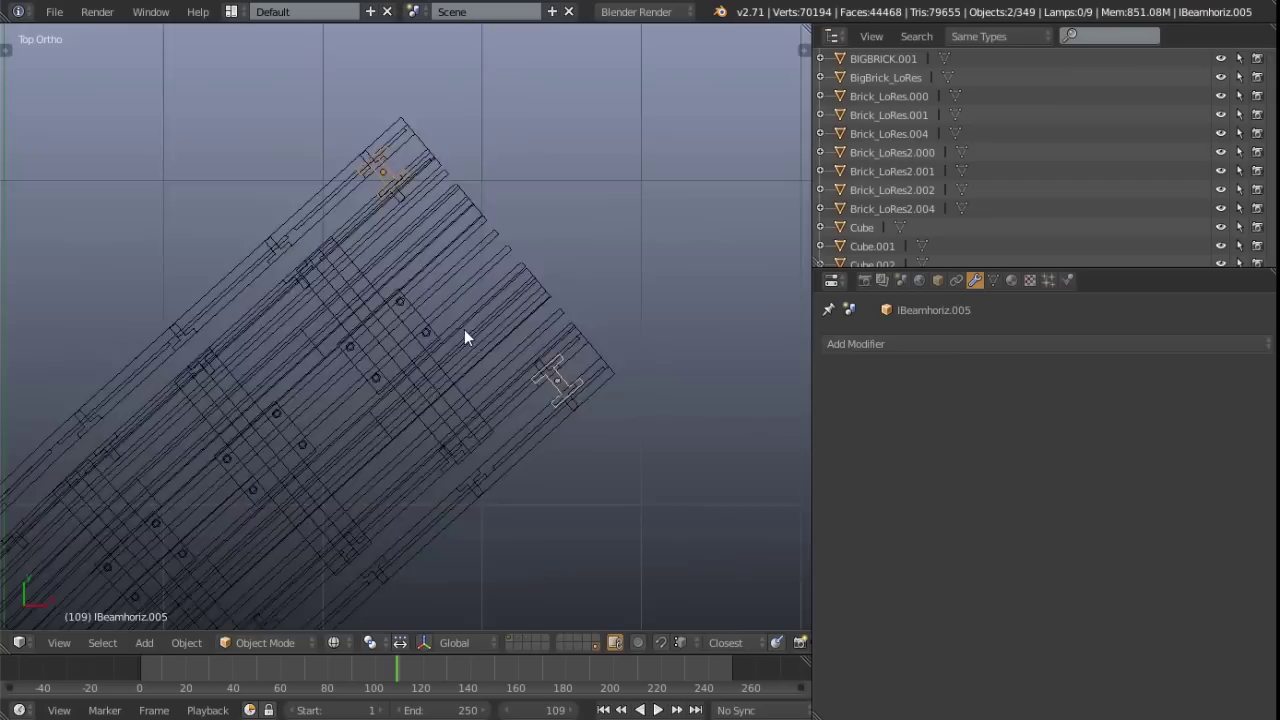
shift+middle_drag(407, 476, 517, 318)
scroll(505, 328, down, 2)
shift+middle_drag(460, 356, 540, 262)
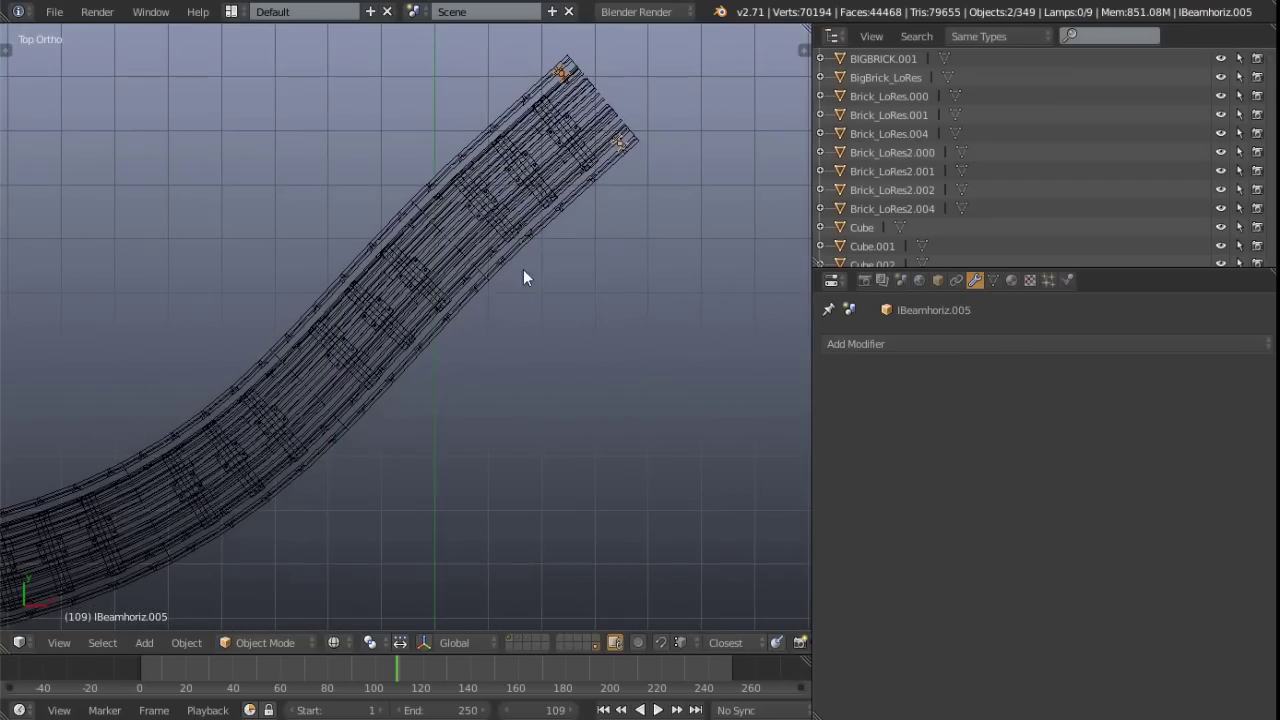
scroll(447, 310, down, 1)
shift+middle_drag(484, 297, 556, 239)
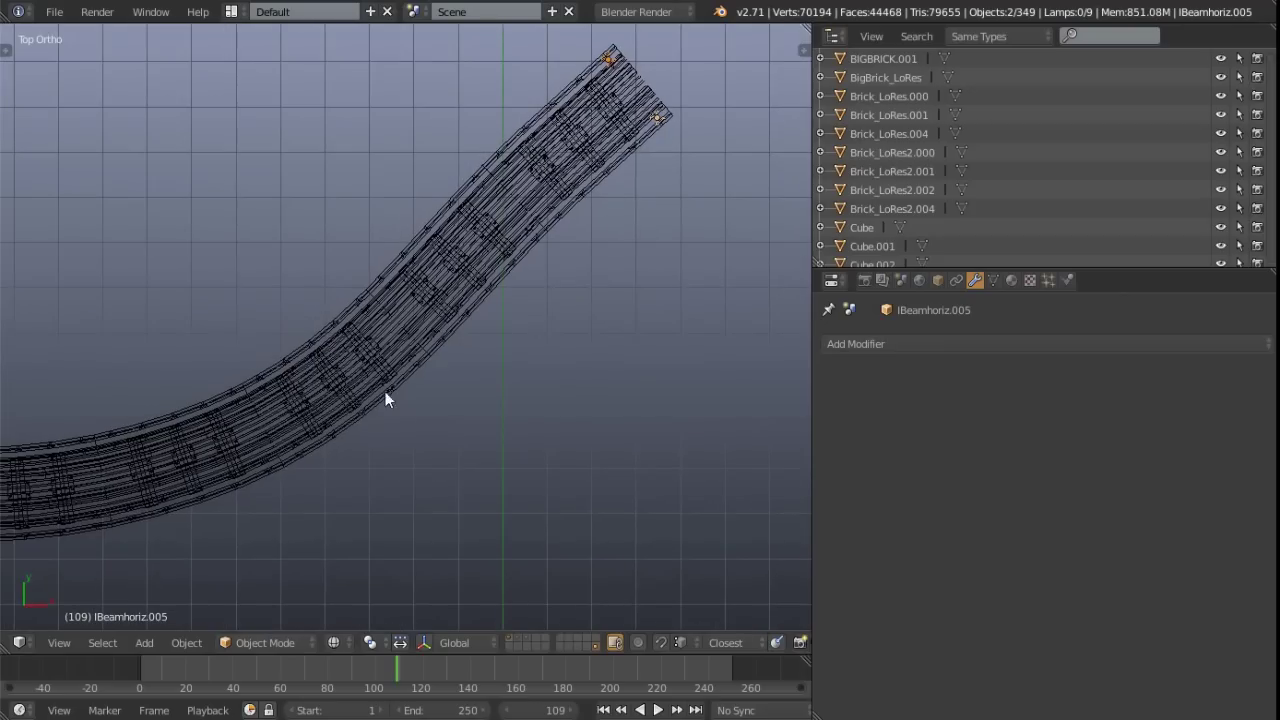
key(shift+d)
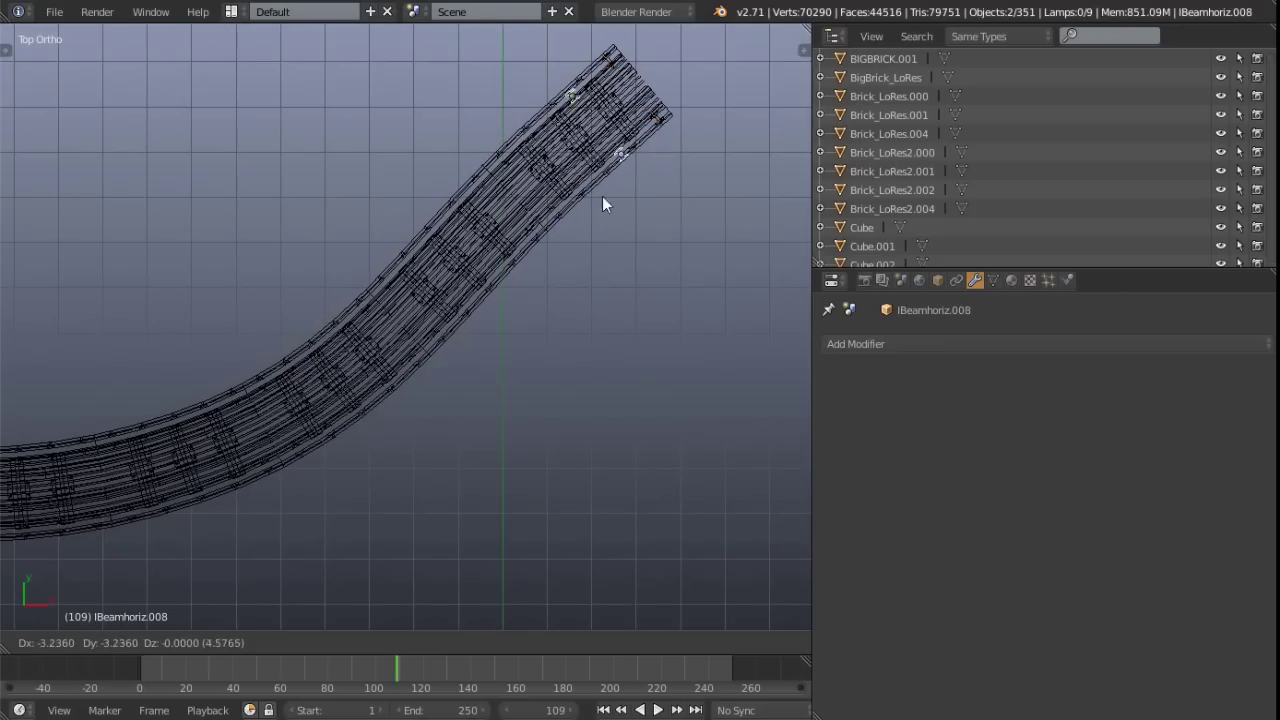
click(360, 433)
scroll(340, 440, up, 4)
shift+middle_drag(317, 444, 524, 378)
scroll(511, 388, up, 1)
scroll(511, 392, down, 5)
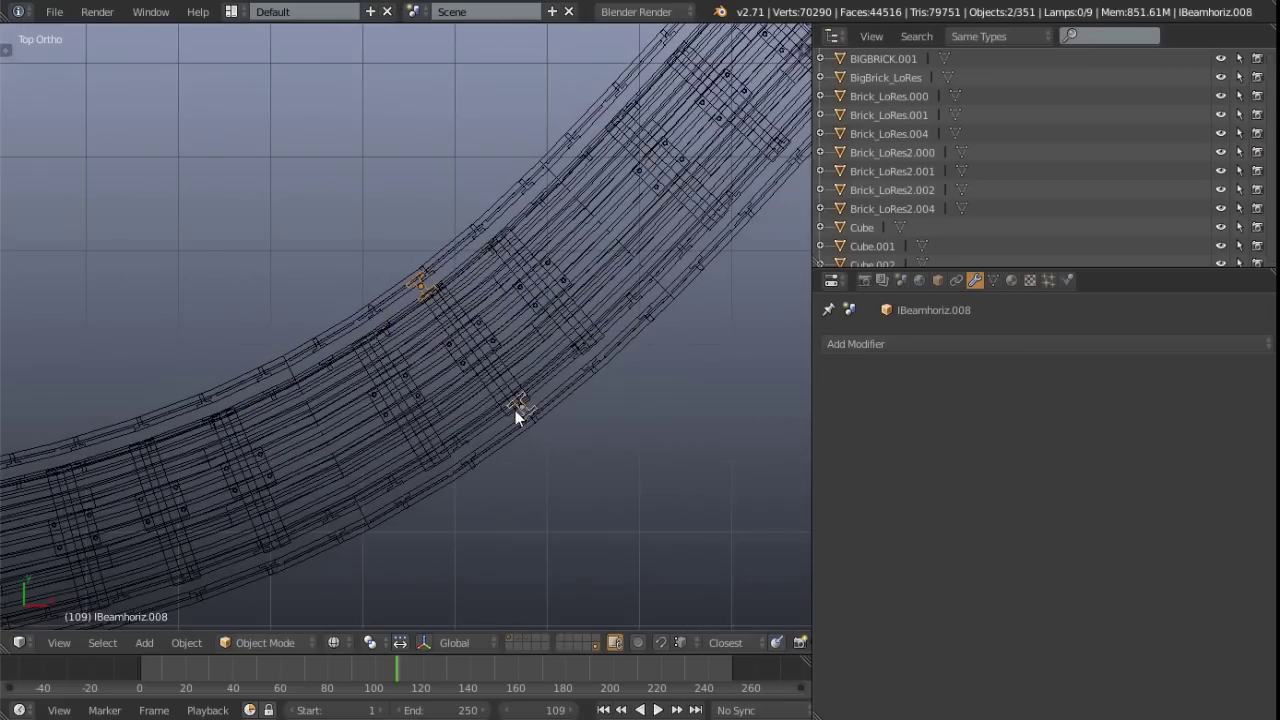
Duplicate the pillar pair again and place it further along the curve where the girder levels out
shift+middle_drag(236, 433, 484, 375)
scroll(545, 366, down, 1)
key(shift+d)
click(314, 452)
Rotate the newest pillar pair to follow the track direction and shift it about 0.60 along X and -0.33 along Y under the girder's edges
scroll(314, 452, up, 3)
key(r)
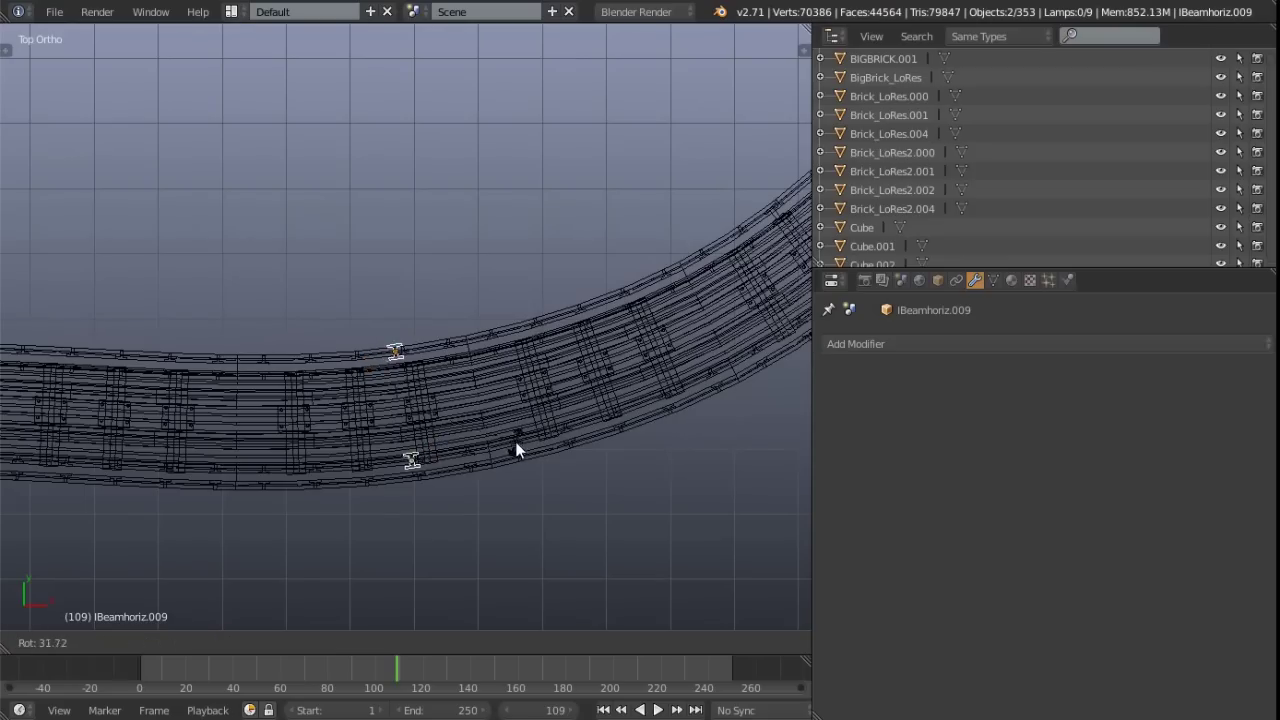
click(511, 449)
scroll(475, 359, up, 3)
key(g)
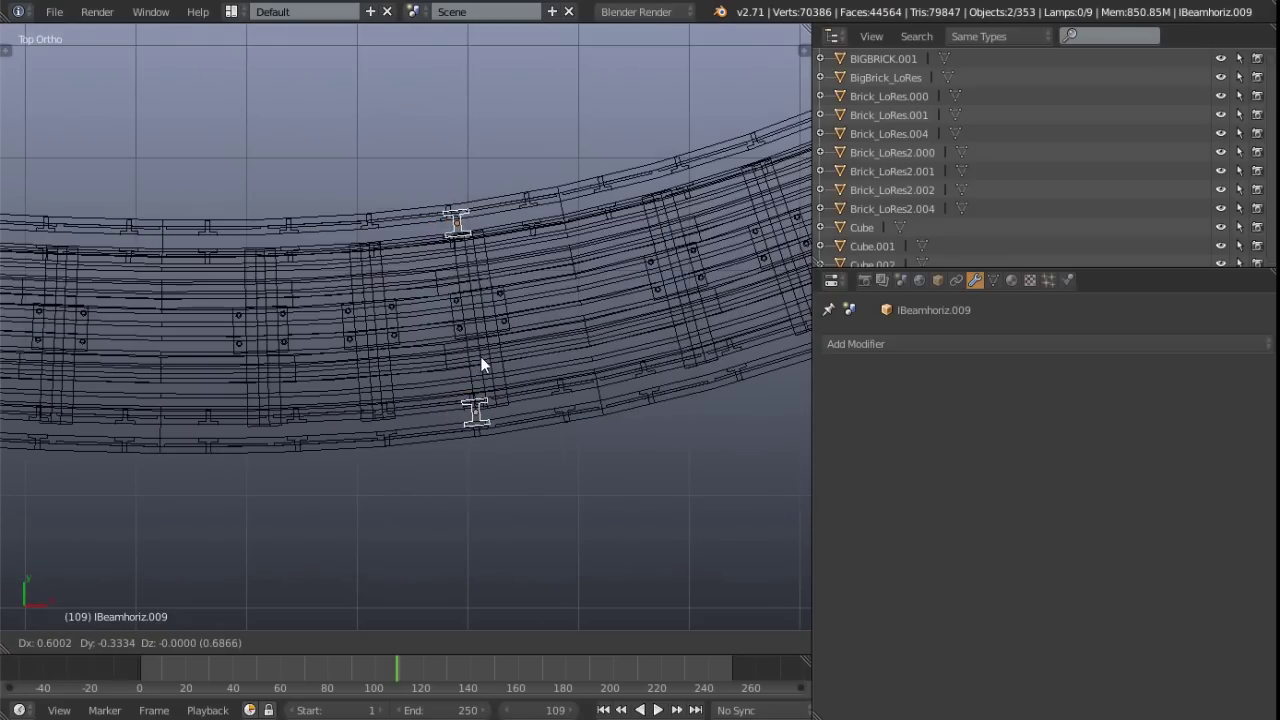
click(480, 357)
Switch to textured shading and examine the pillar pairs and the curved girder's underside from several angles
scroll(480, 357, down, 6)
middle_drag(562, 380, 398, 372)
key(alt+z)
scroll(337, 397, up, 4)
mouse_move(346, 440)
middle_down()
mouse_move(337, 397)
mouse_move(379, 303)
mouse_move(437, 305)
mouse_move(257, 249)
mouse_move(461, 161)
mouse_move(537, 199)
mouse_move(409, 202)
mouse_move(435, 243)
middle_up()
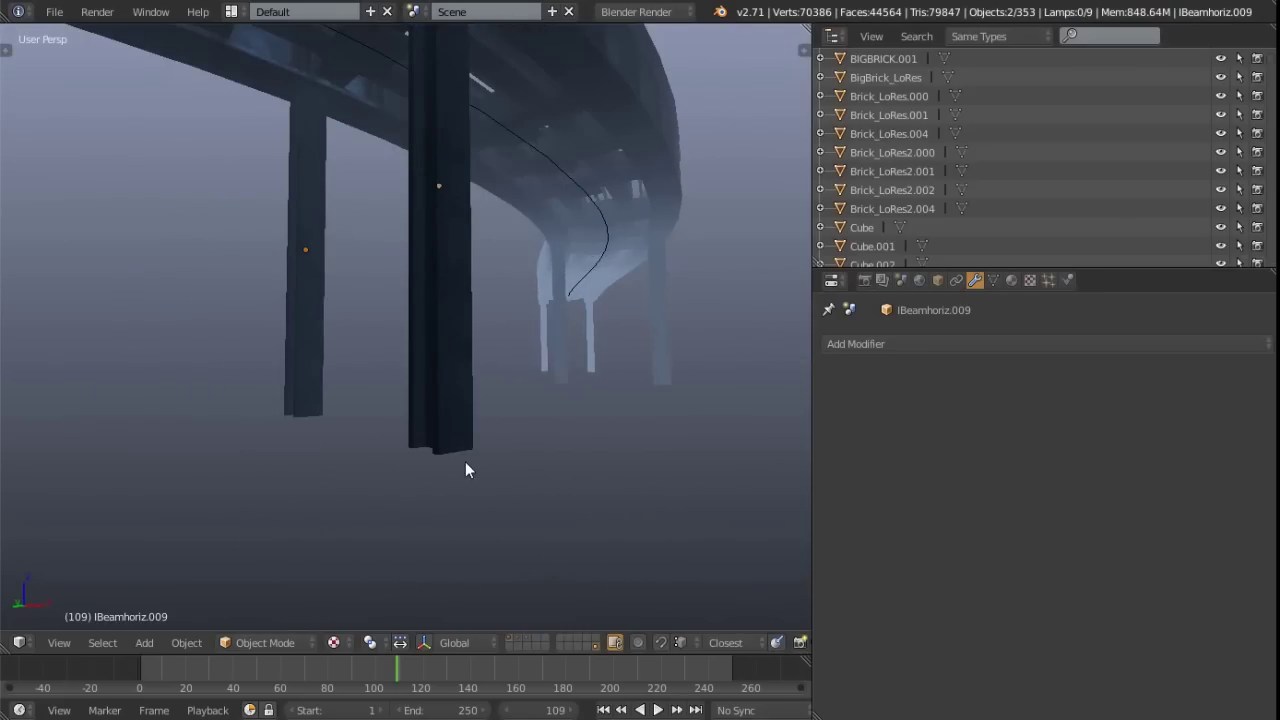
middle_drag(473, 458, 487, 453)
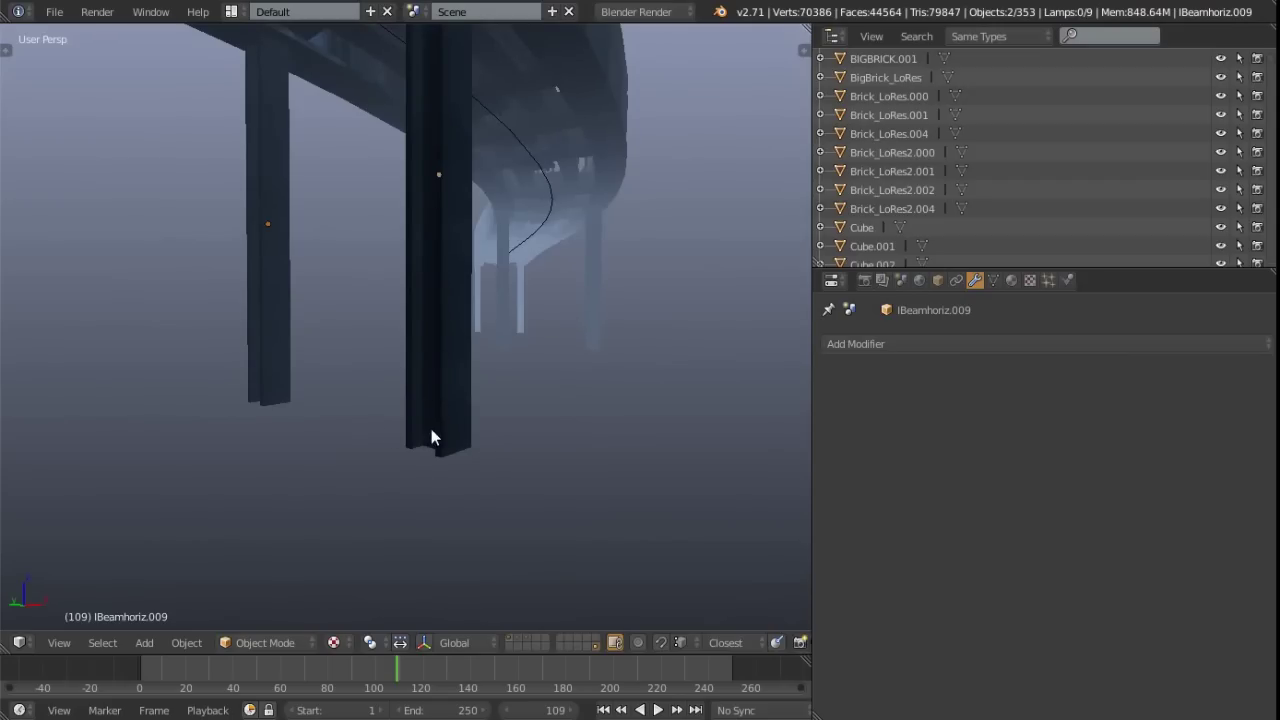
middle_drag(439, 419, 294, 365)
middle_drag(373, 471, 277, 466)
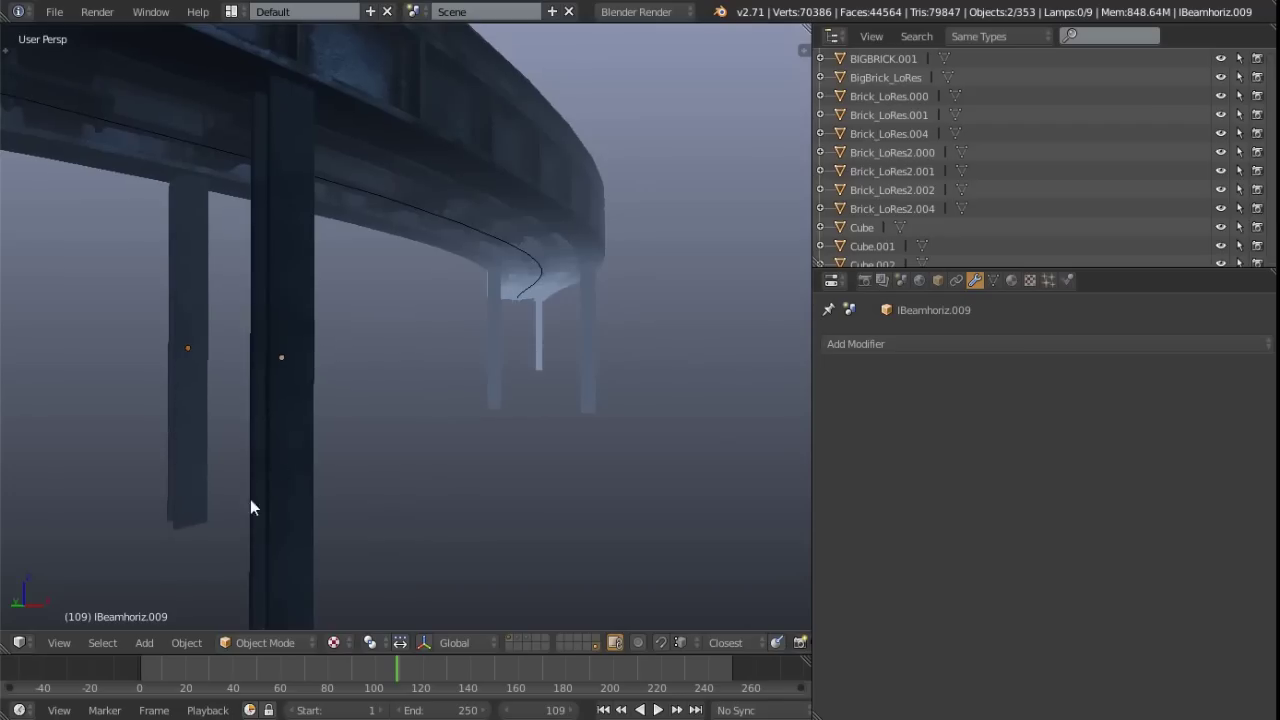
middle_drag(410, 186, 276, 302)
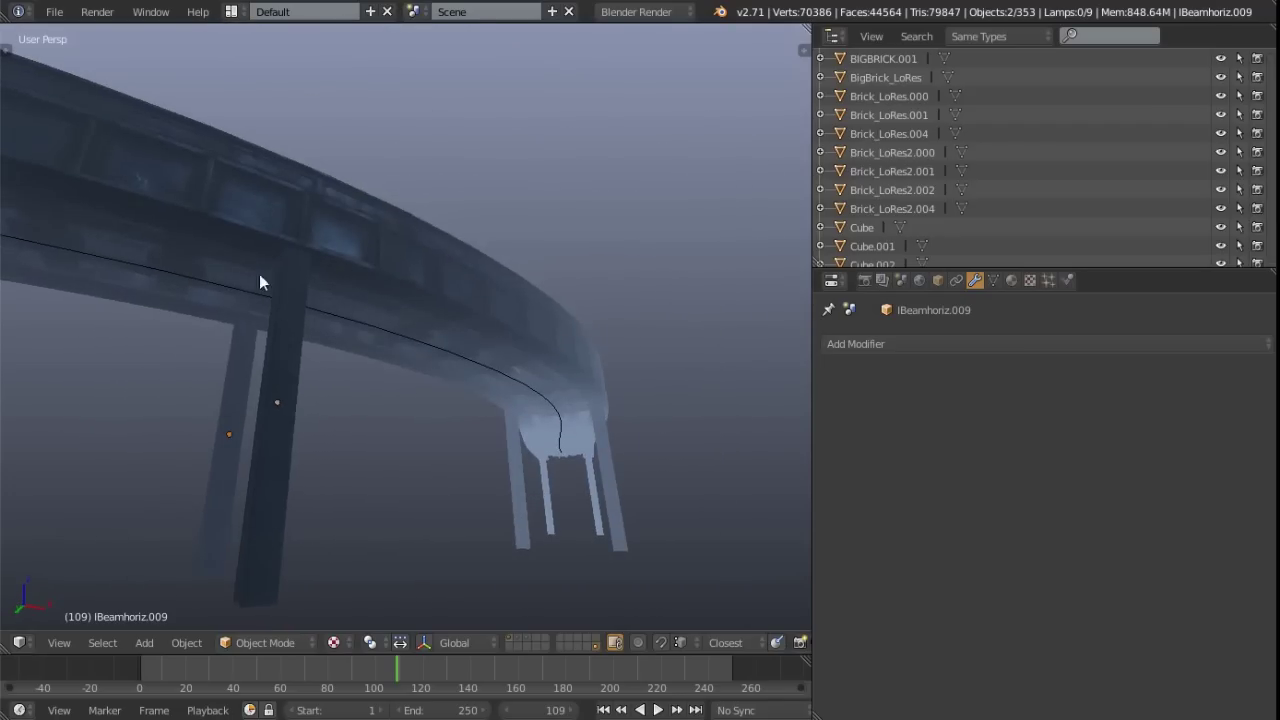
middle_drag(463, 389, 231, 175)
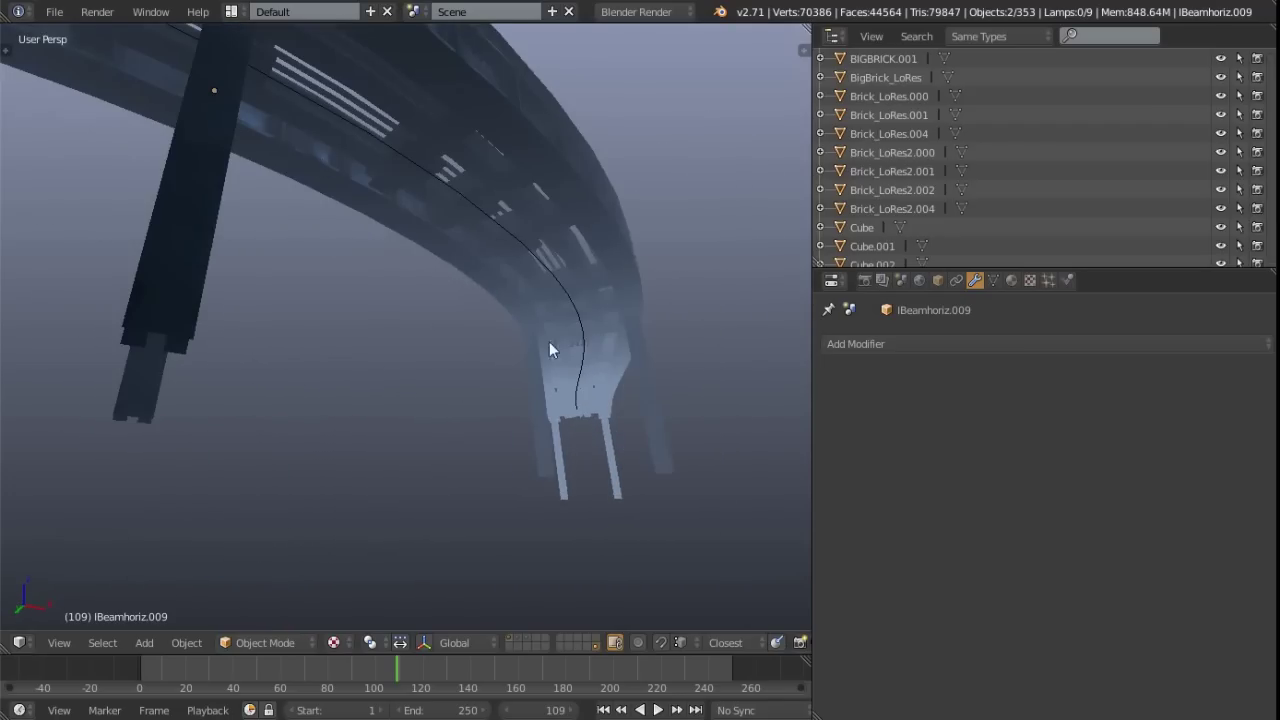
middle_drag(363, 141, 522, 270)
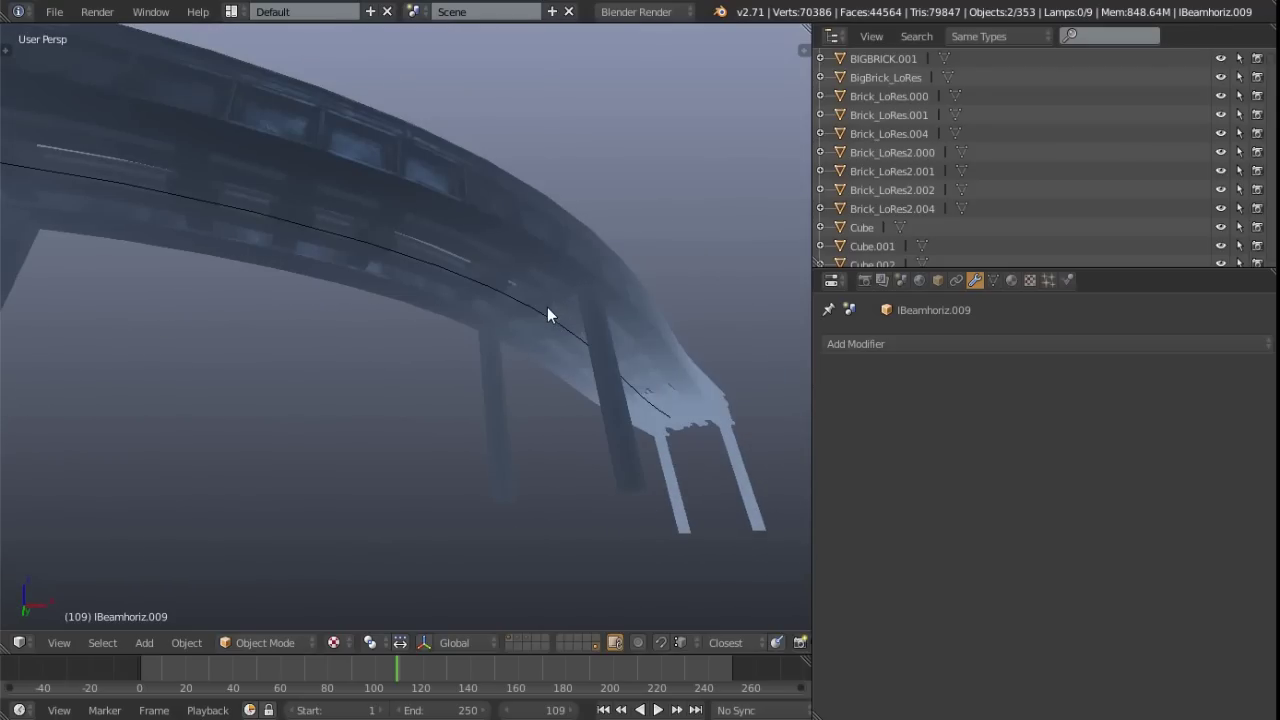